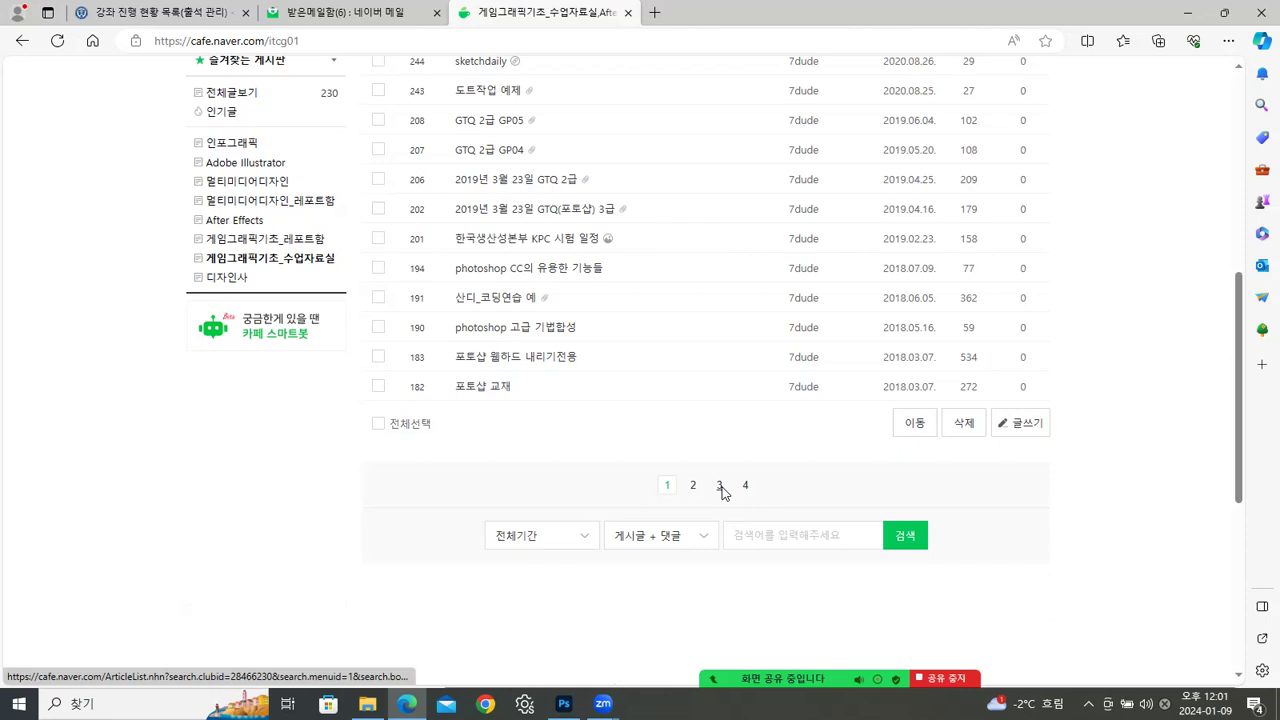
# Step: Open the post "포토샵 교재 소스06" on page 2 of the class materials board
pyautogui.scroll(-1, 507, 206)
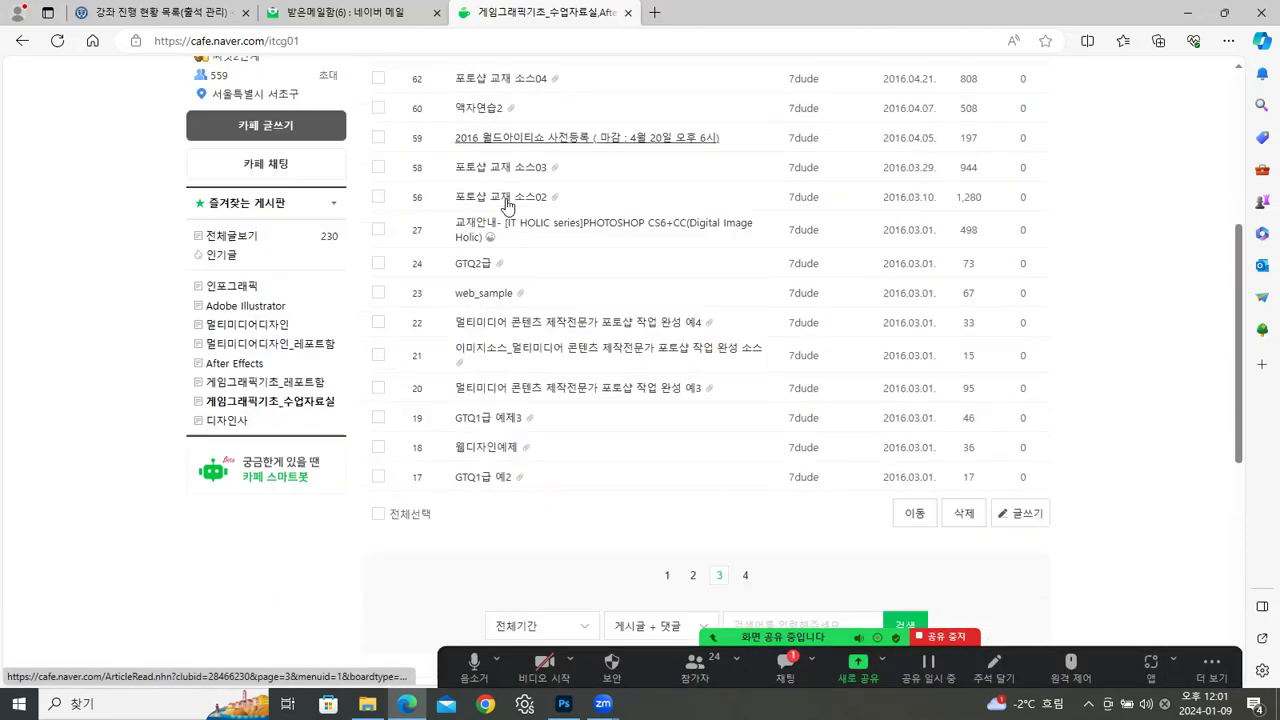
pyautogui.scroll(-1, 507, 206)
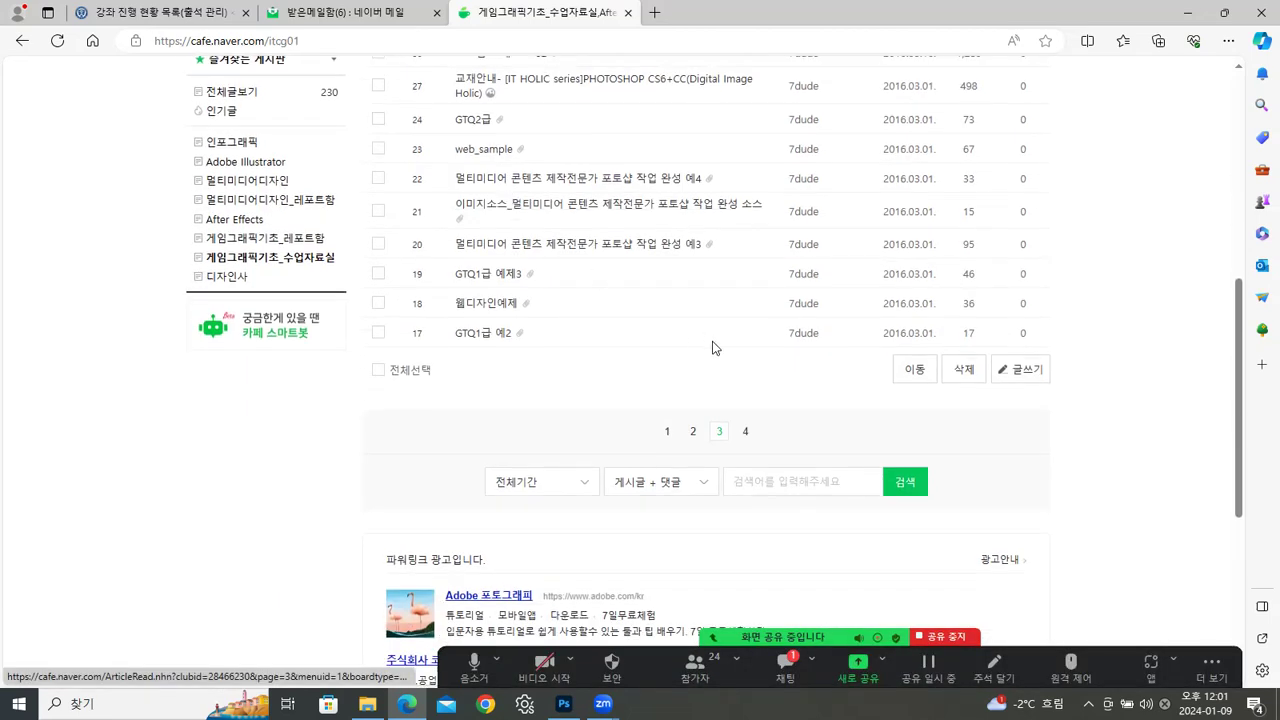
pyautogui.click(691, 433)
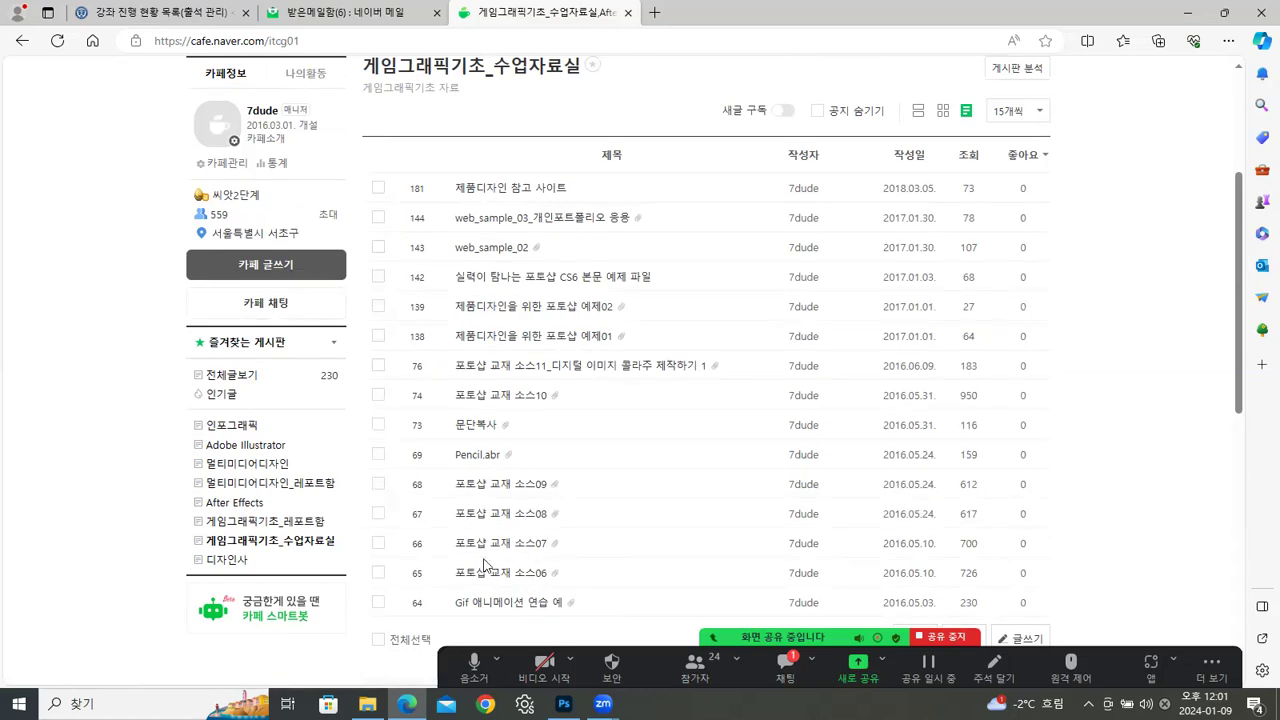
pyautogui.click(481, 578)
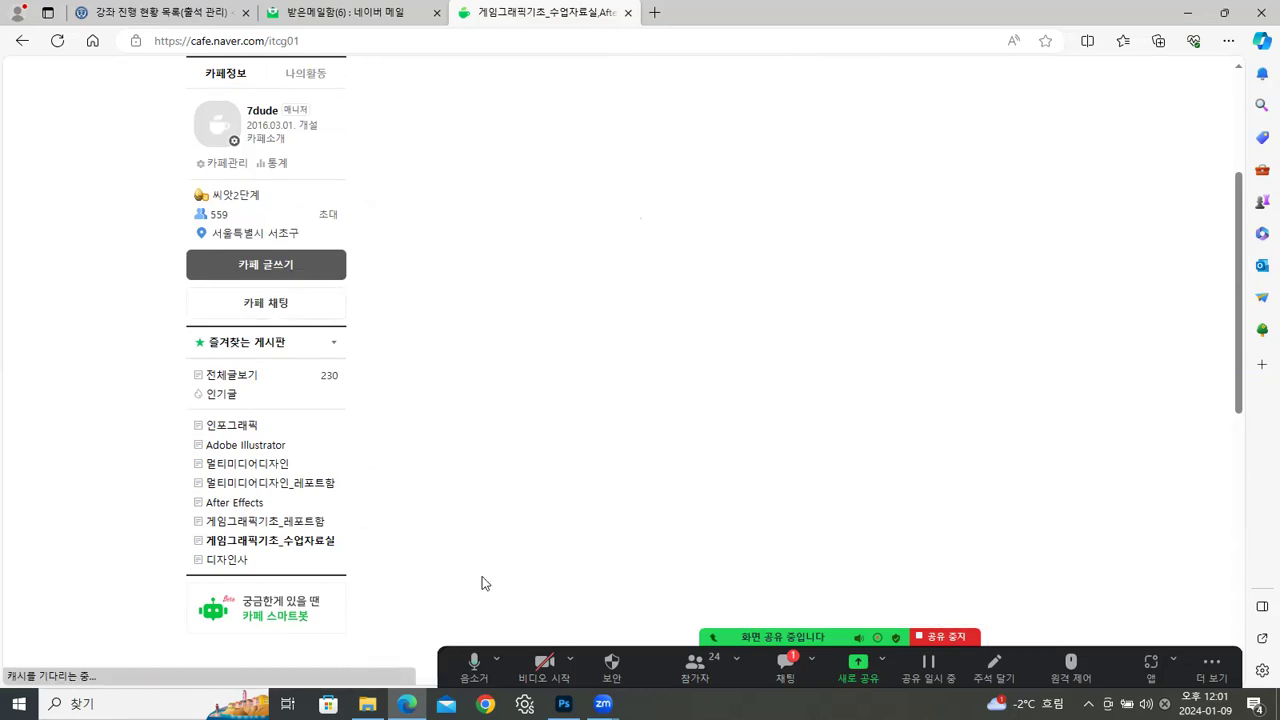
# Step: Download the post's ch06.zip attachment to the PC
pyautogui.click(995, 242)
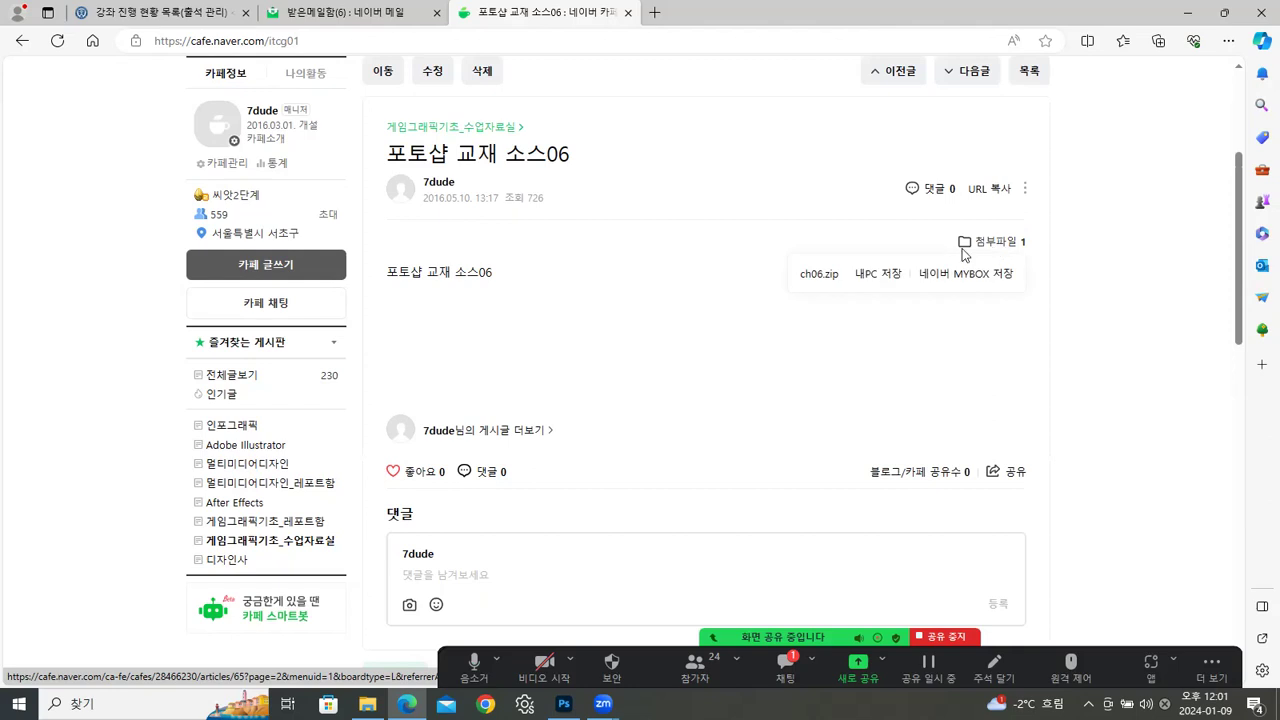
pyautogui.click(879, 274)
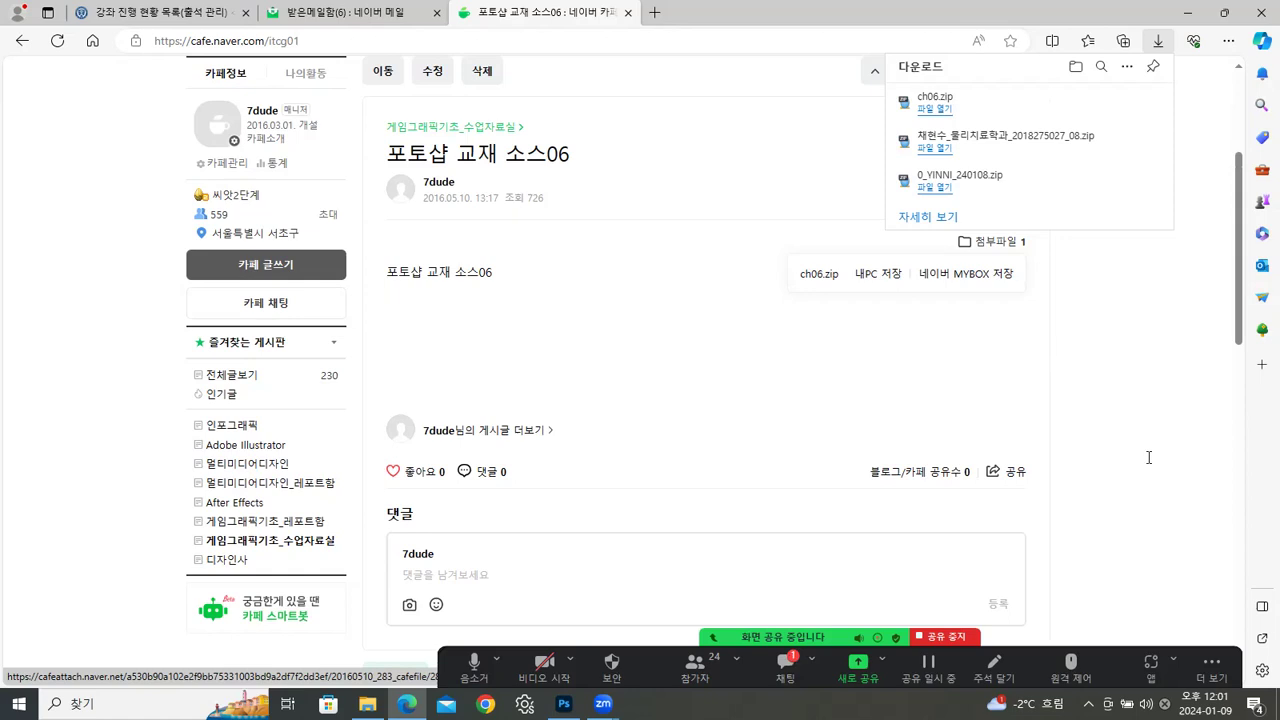
pyautogui.click(1032, 344)
pyautogui.click(1156, 591)
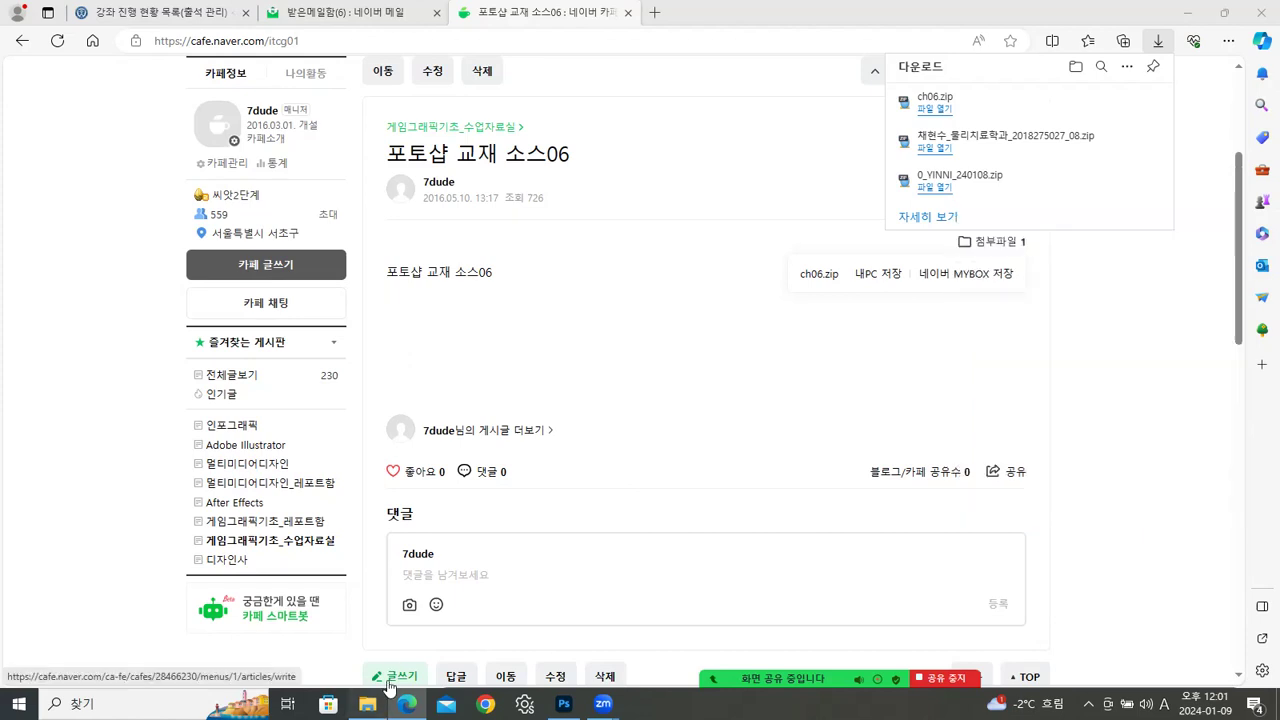
# Step: Extract ch06.zip in the Downloads folder into its own ch06 folder with ALZip and dismiss the extraction report
pyautogui.click(367, 703)
pyautogui.click(95, 209)
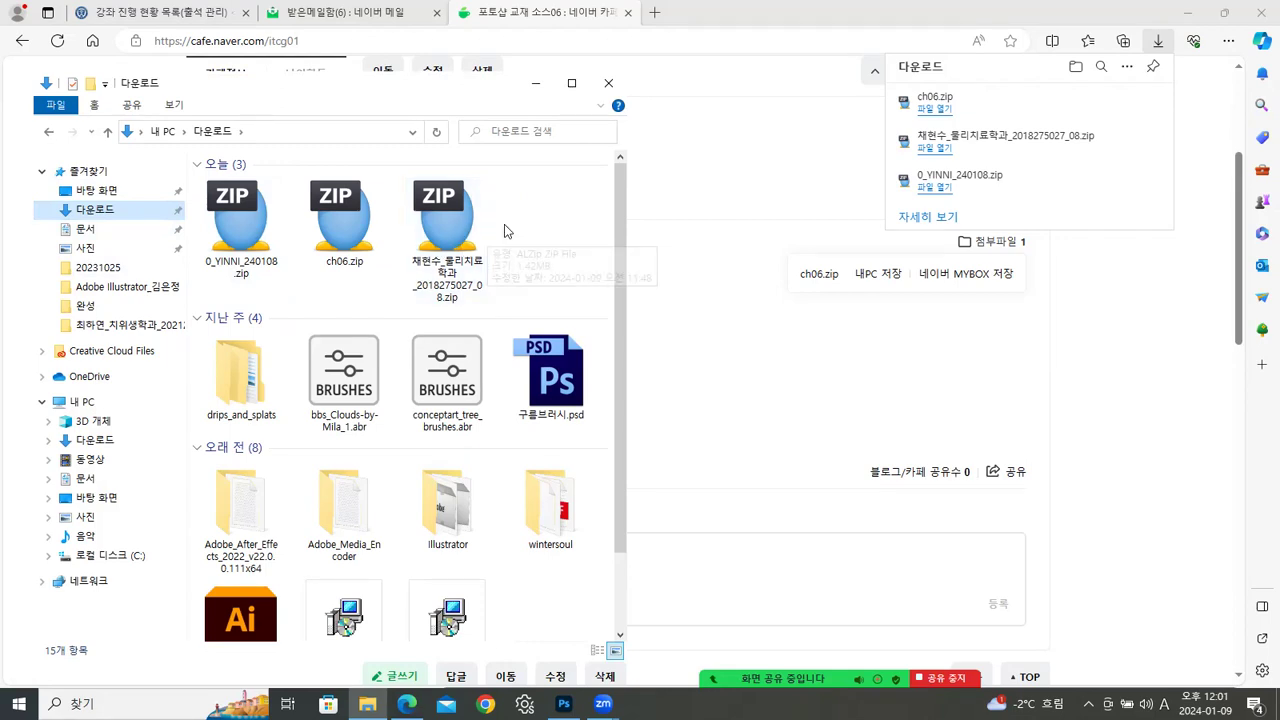
pyautogui.click(346, 232)
pyautogui.rightClick(346, 232)
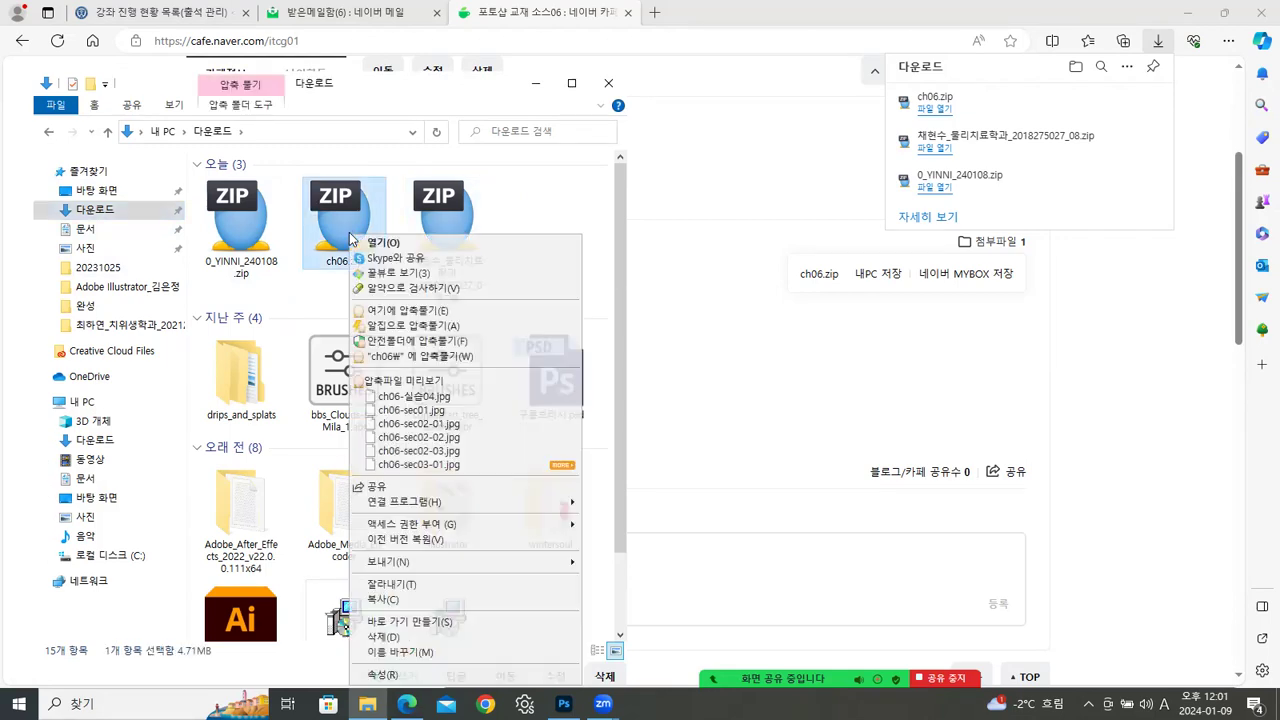
pyautogui.click(400, 358)
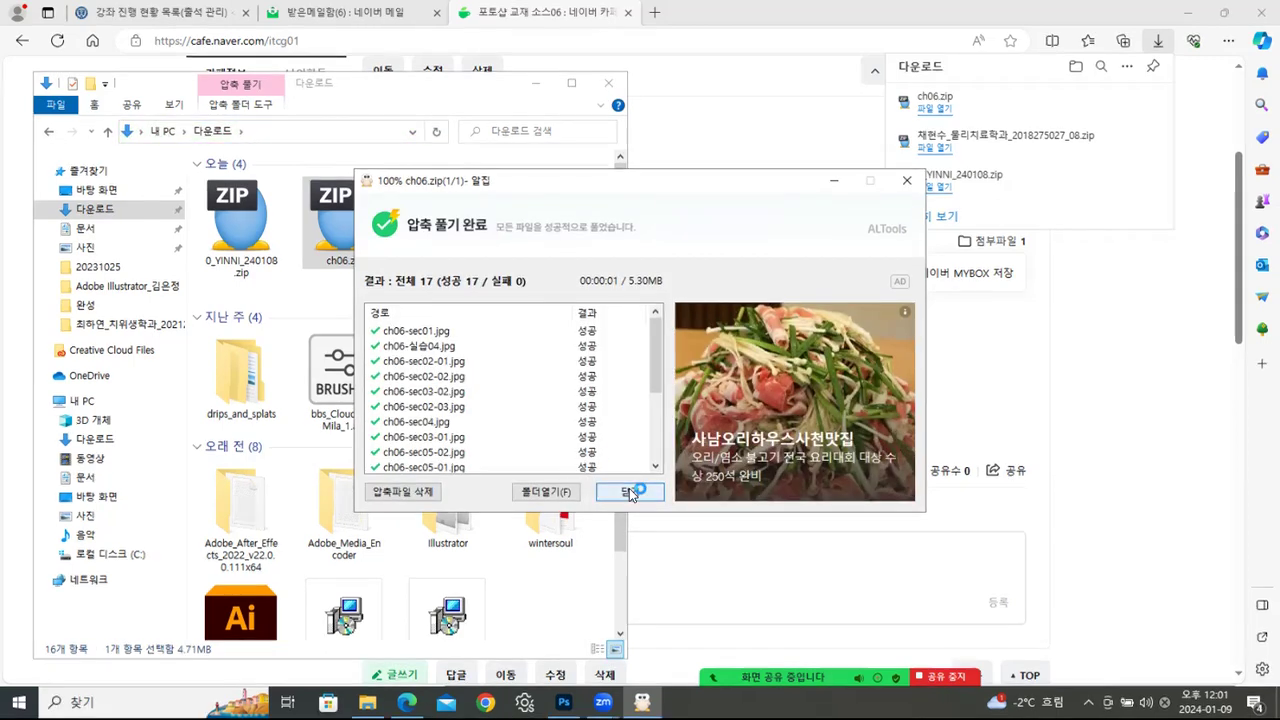
pyautogui.click(630, 493)
# Step: Delete the ch06.zip archive from the Downloads folder
pyautogui.doubleClick(338, 226)
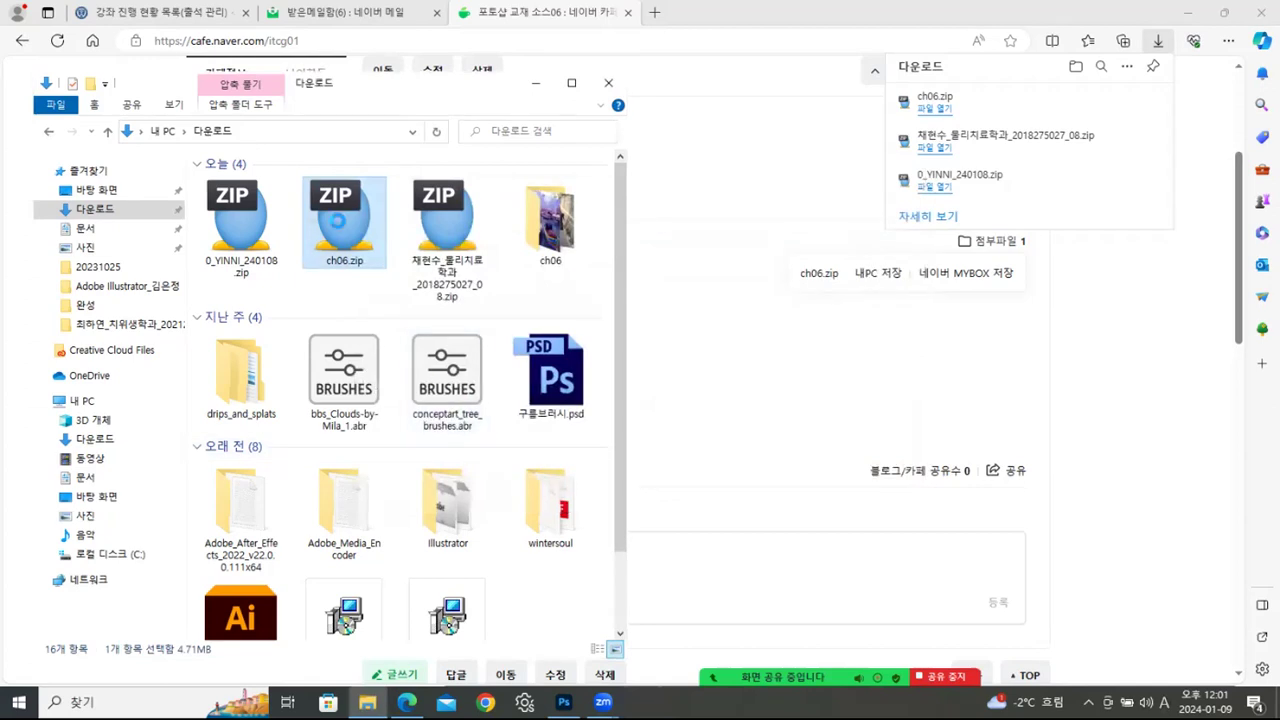
pyautogui.rightClick(339, 223)
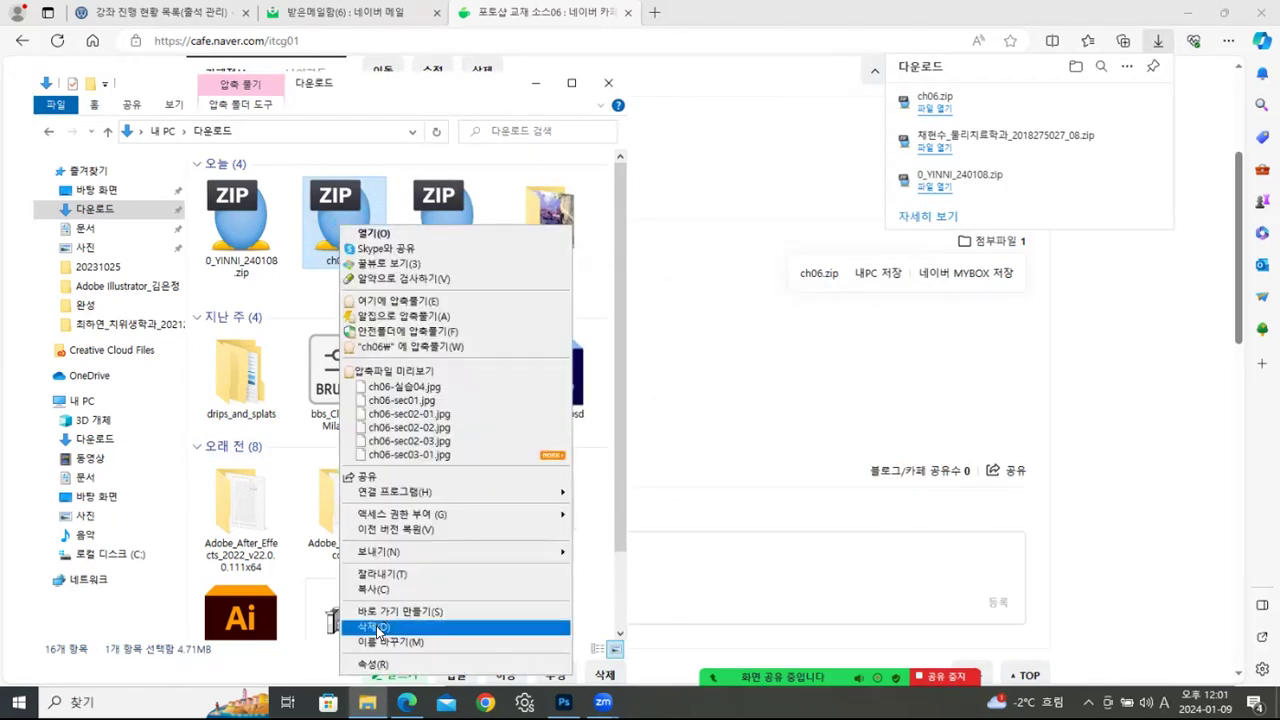
pyautogui.click(372, 627)
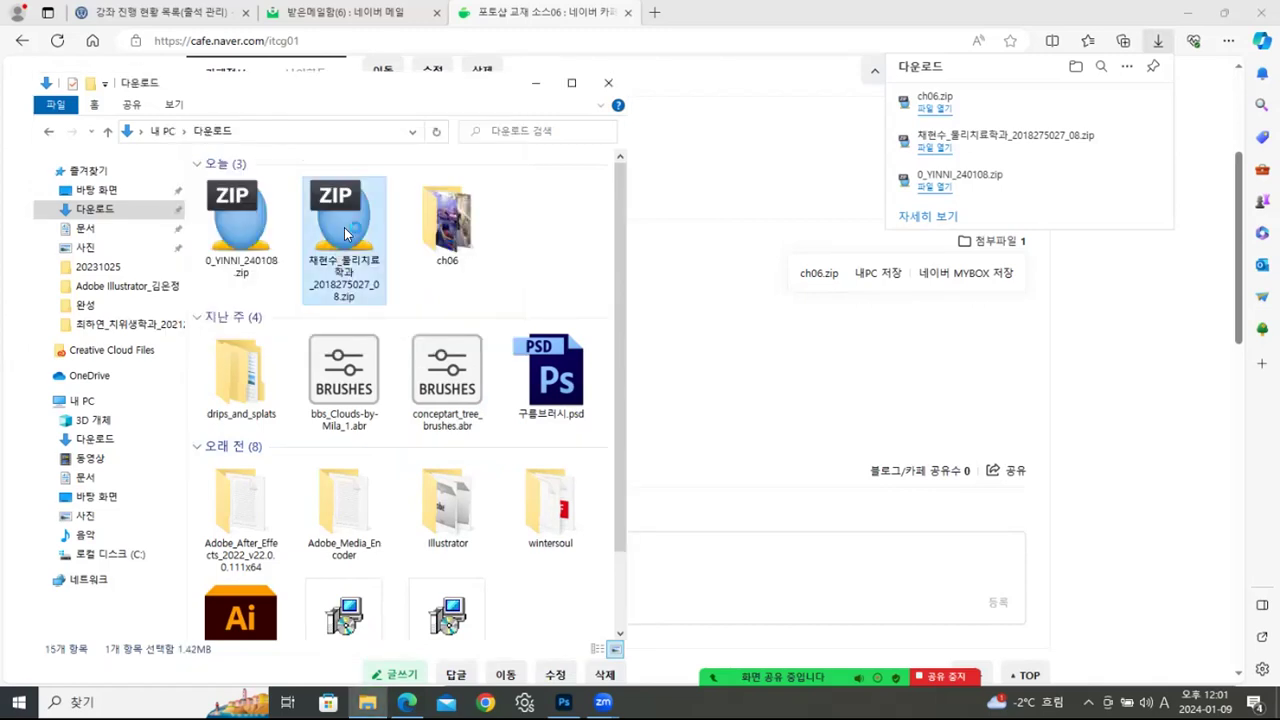
# Step: Open the 20240109 subfolder of the 과제 folder in the Photoshop course folder in File Explorer
pyautogui.keyDown('ctrl'); pyautogui.click(245, 235); pyautogui.keyUp('ctrl')
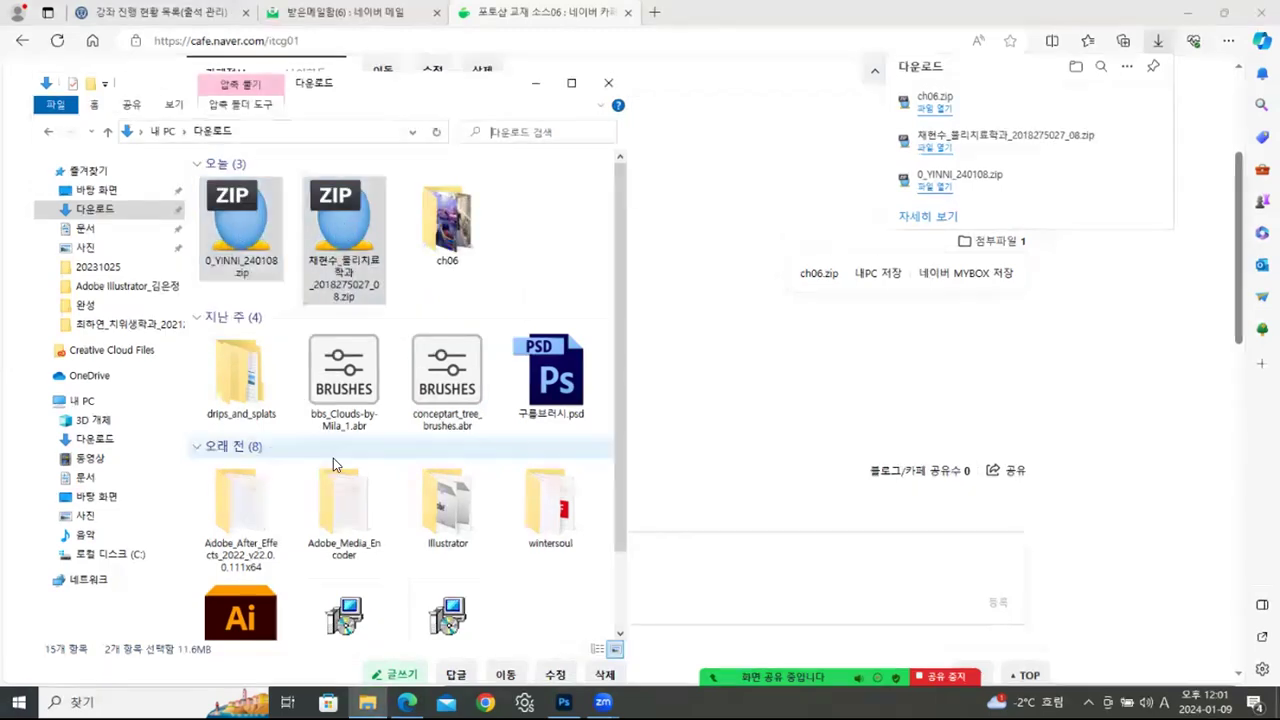
pyautogui.click(406, 702)
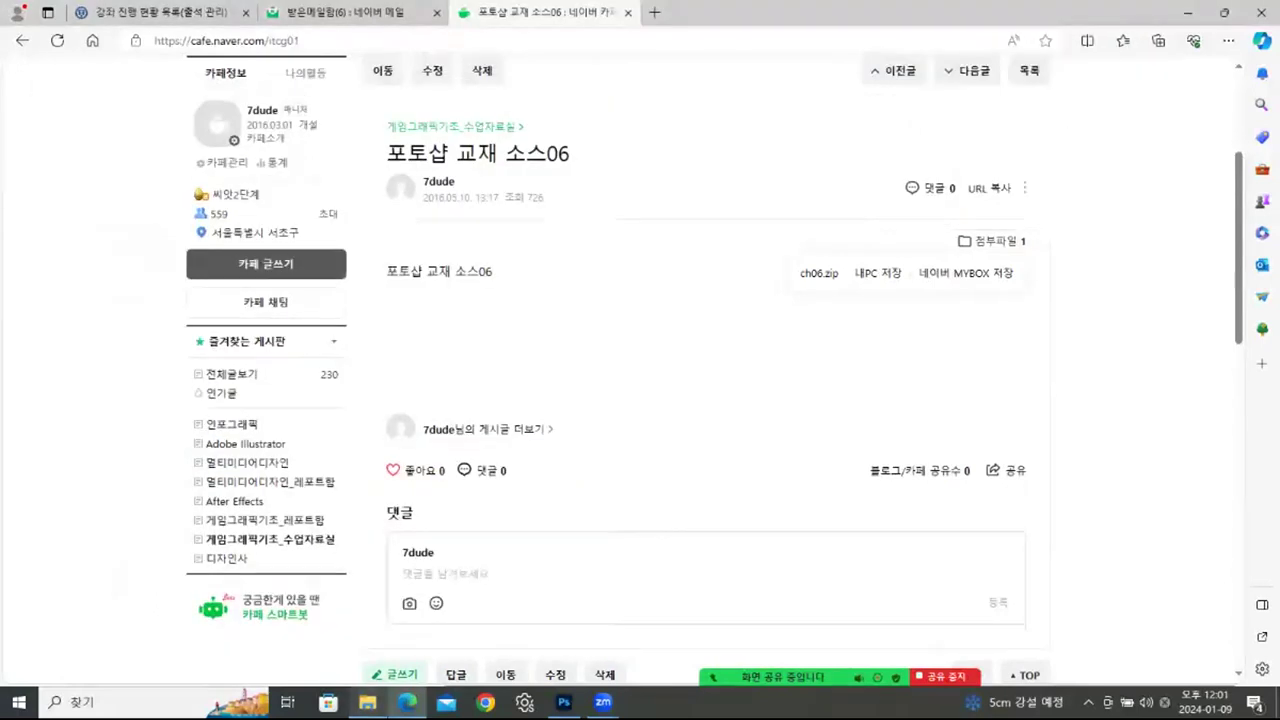
pyautogui.click(367, 702)
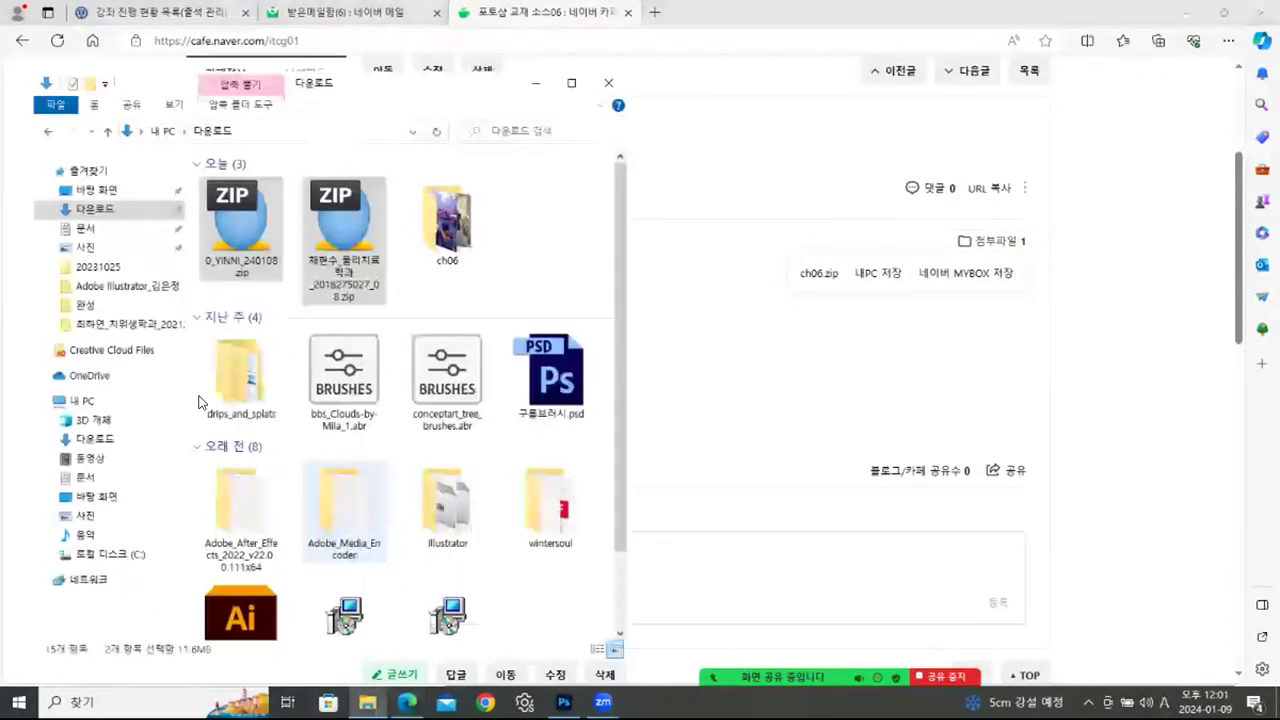
pyautogui.click(46, 130)
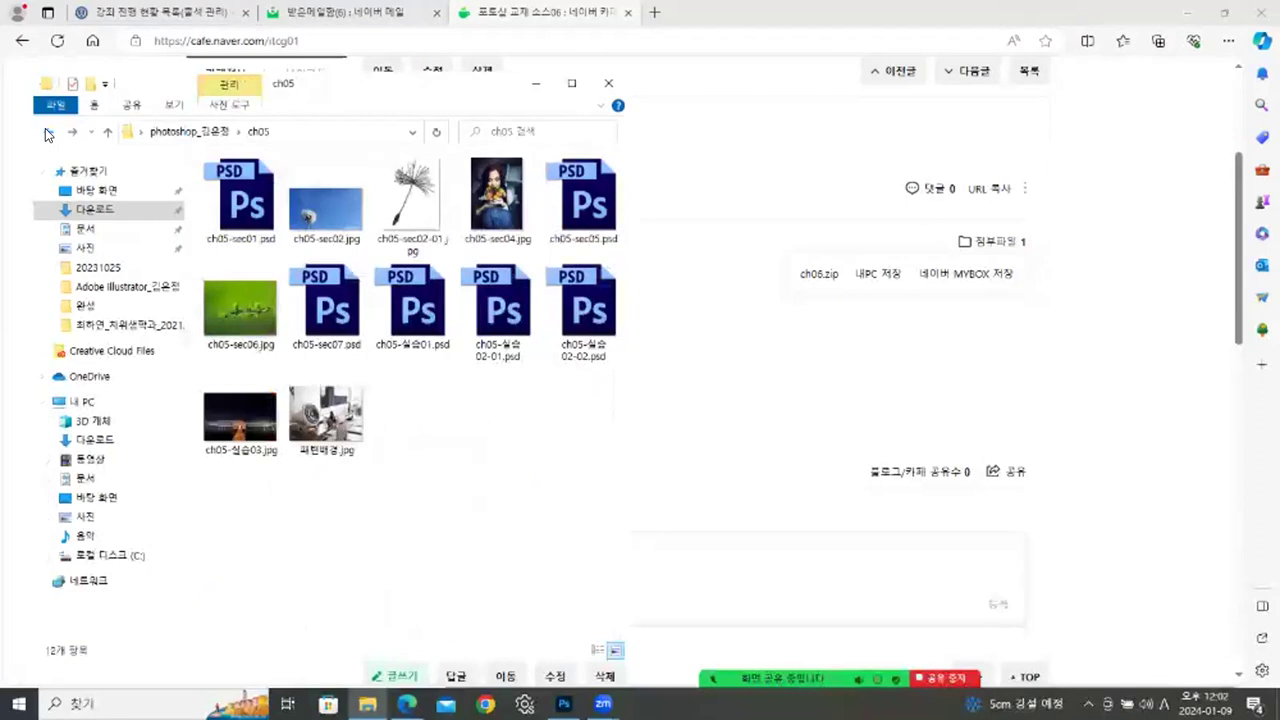
pyautogui.click(205, 132)
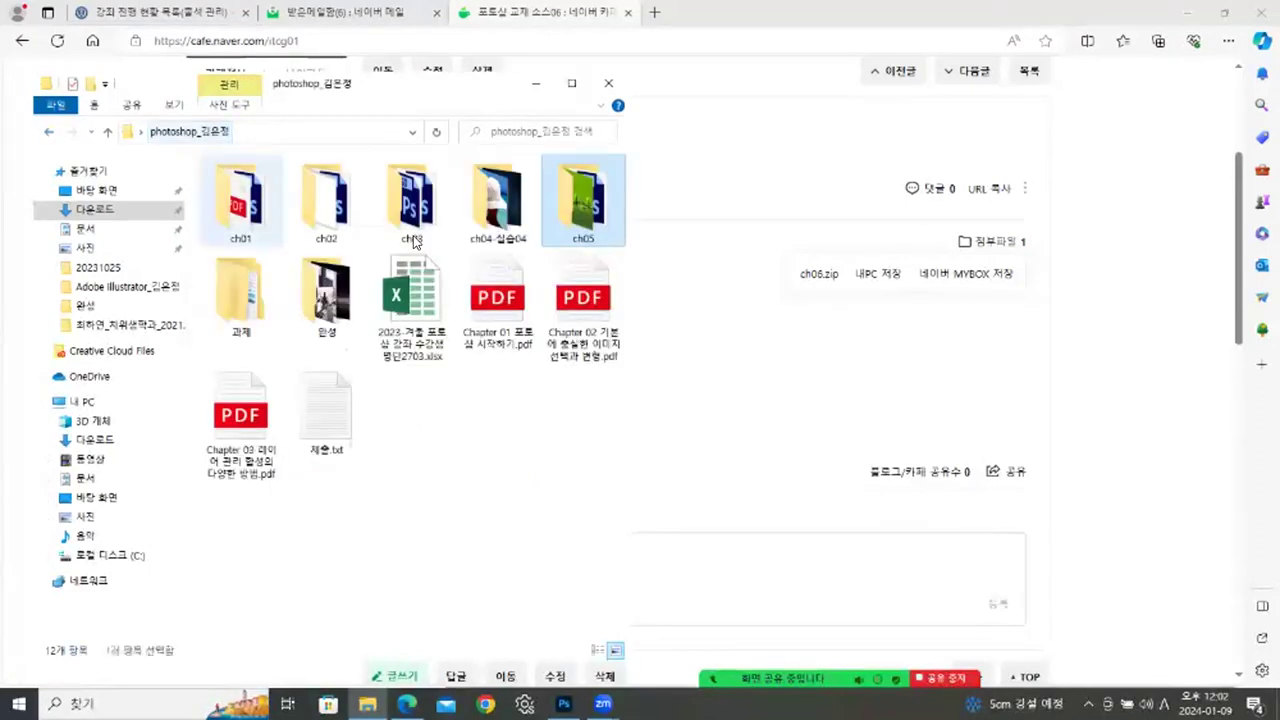
pyautogui.doubleClick(237, 290)
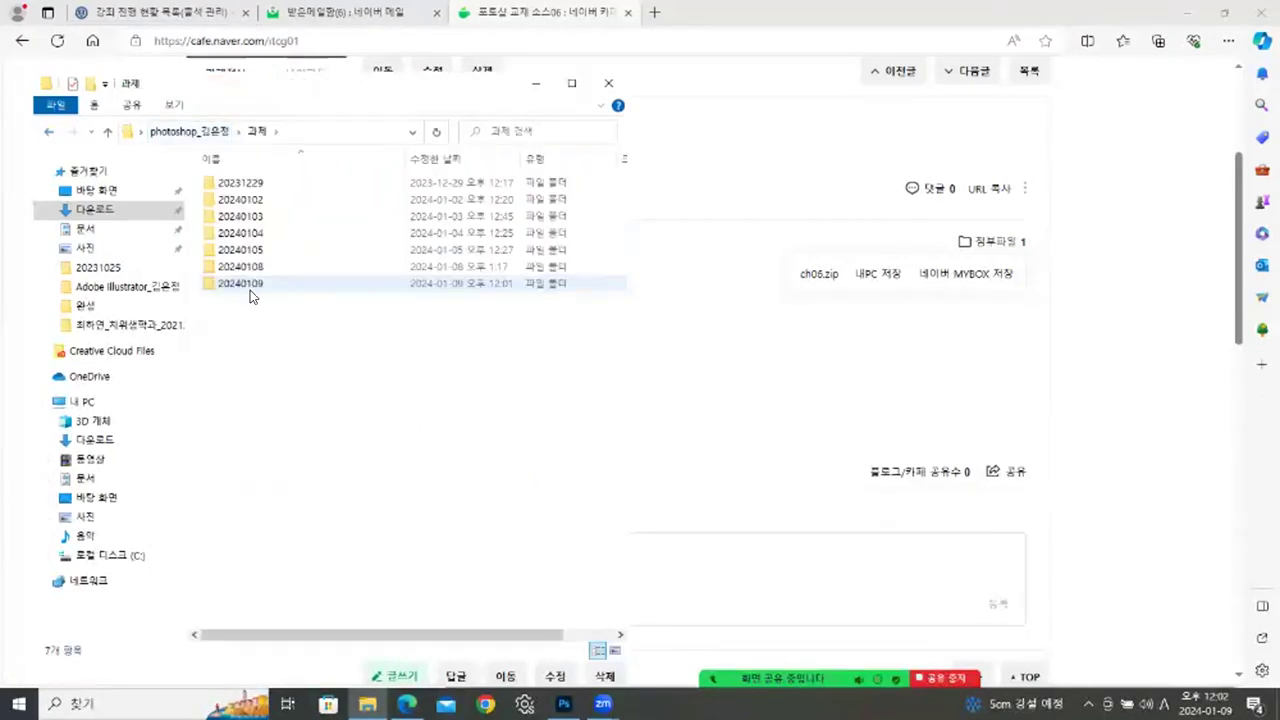
pyautogui.doubleClick(250, 288)
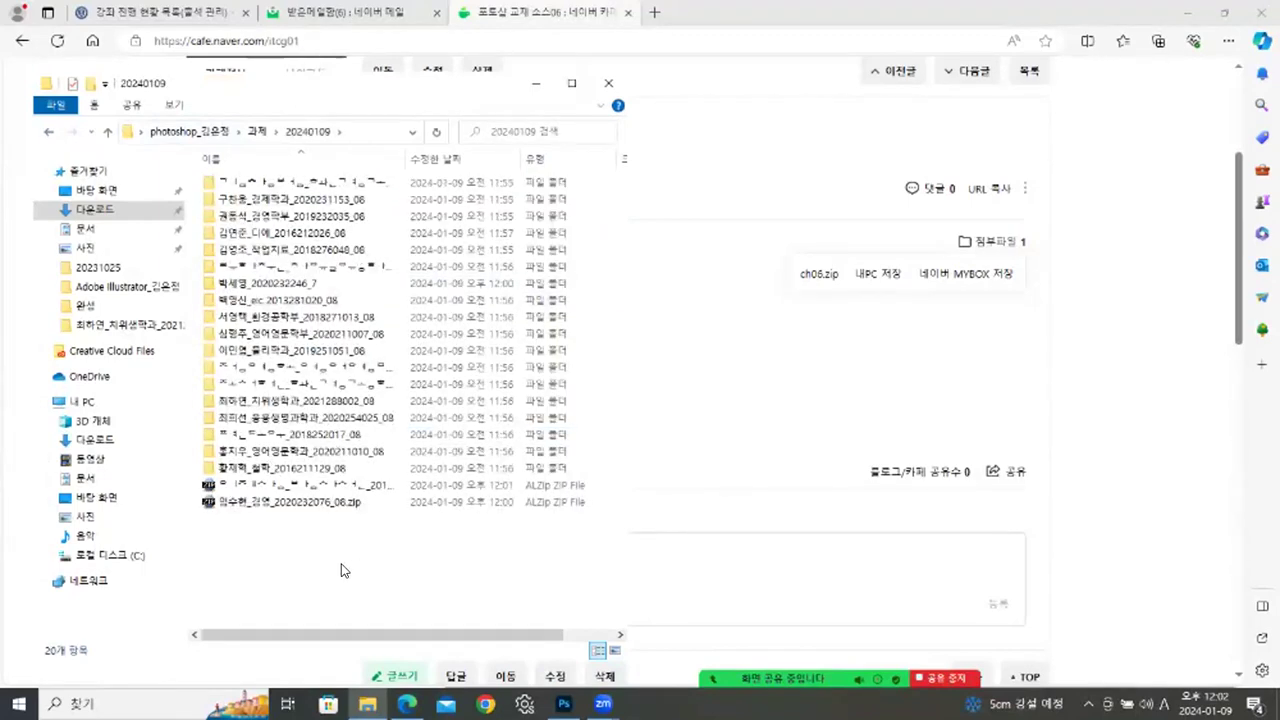
# Step: Move the two remaining ZIP files from Downloads into the 20240109 assignment folder
pyautogui.click(84, 210)
pyautogui.moveTo(447, 225); pyautogui.dragTo(335, 241)
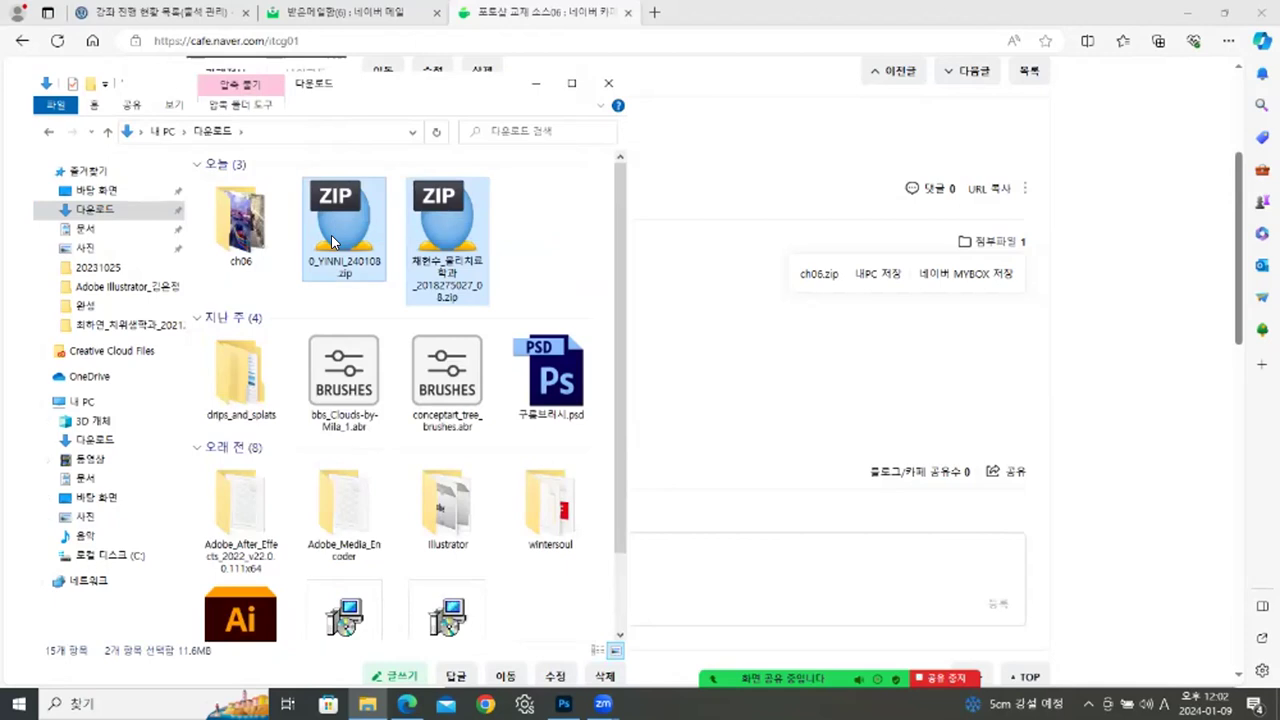
pyautogui.hotkey('ctrl', 'x')
pyautogui.click(50, 133)
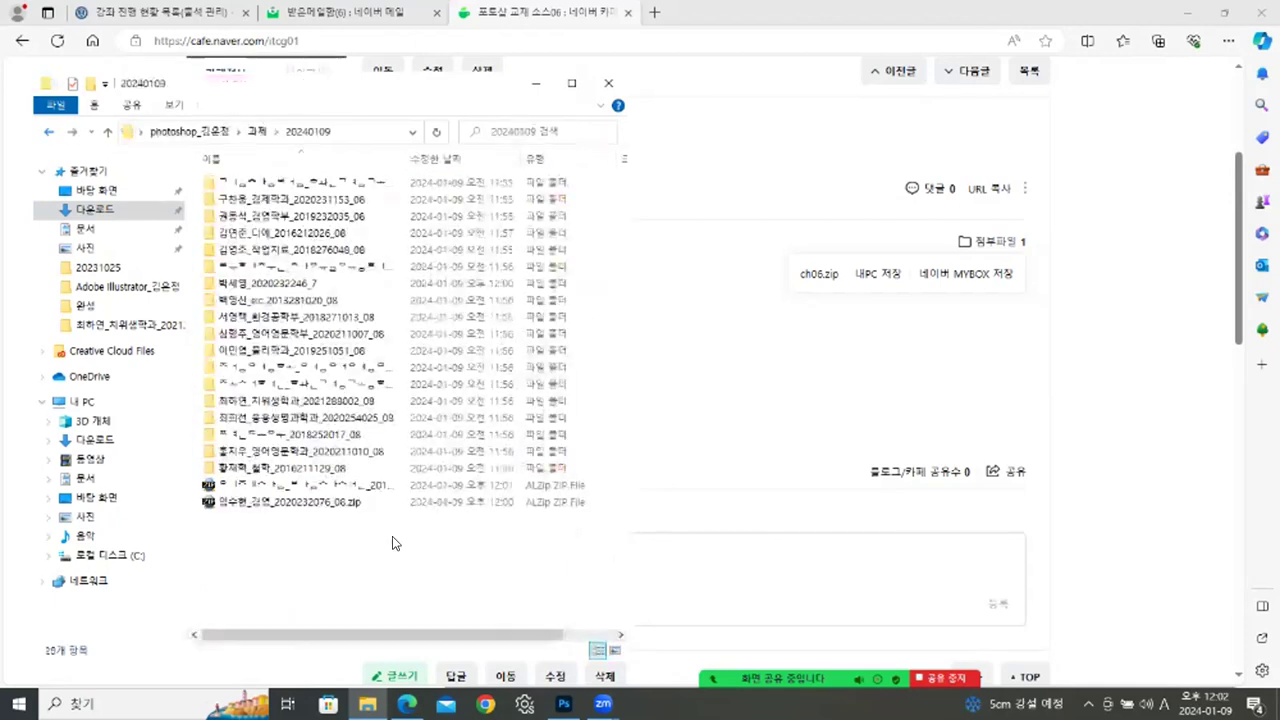
pyautogui.hotkey('ctrl', 'v')
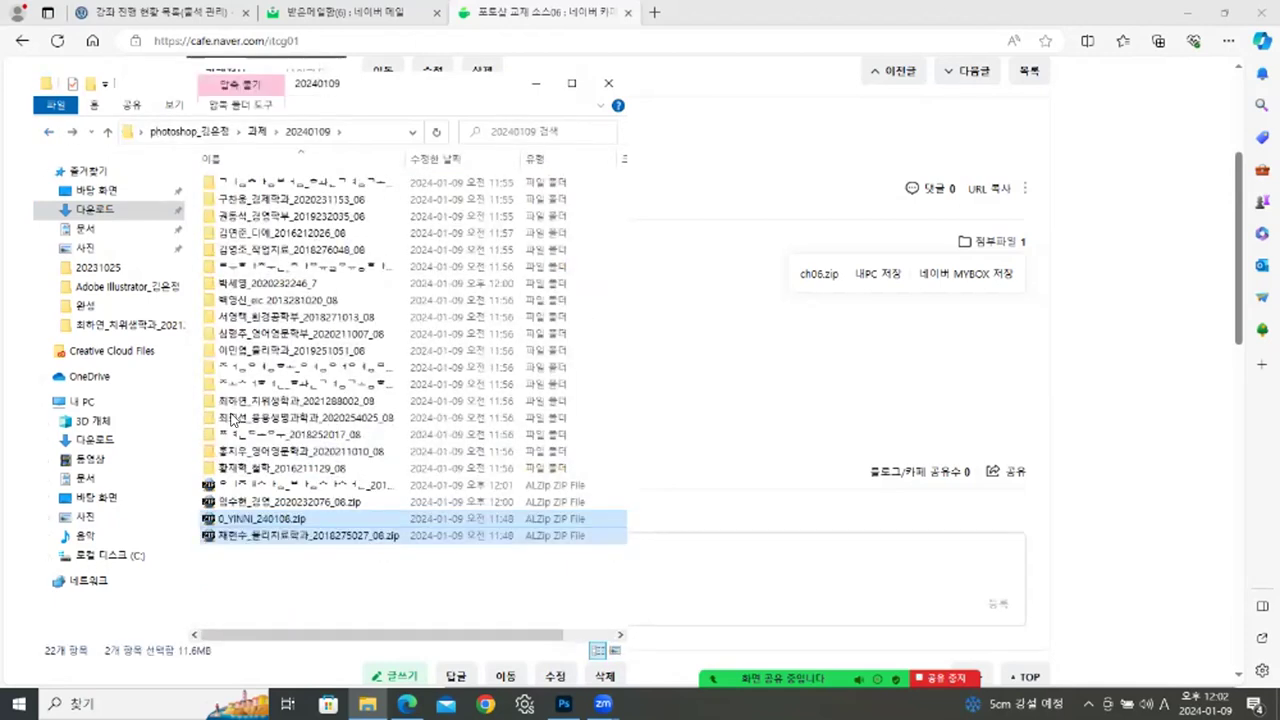
# Step: Move the extracted ch06 folder from Downloads into the Photoshop course folder on the desktop
pyautogui.click(90, 210)
pyautogui.click(50, 133)
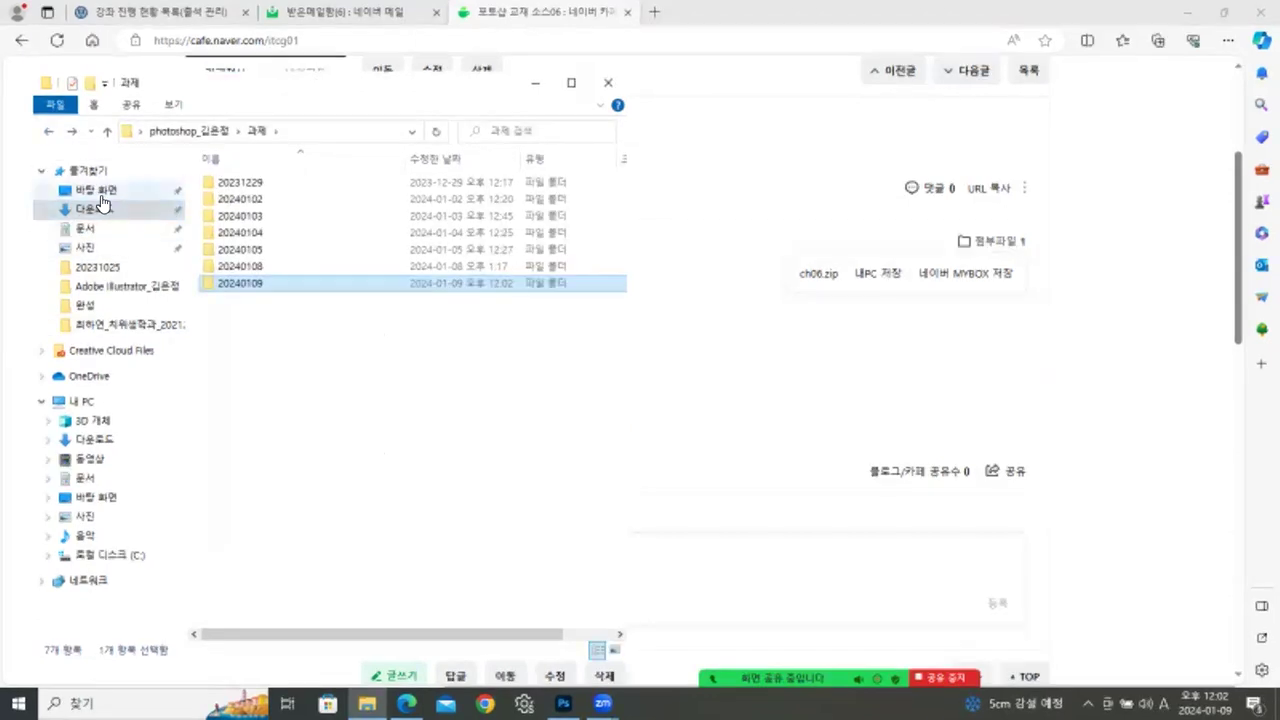
pyautogui.click(92, 209)
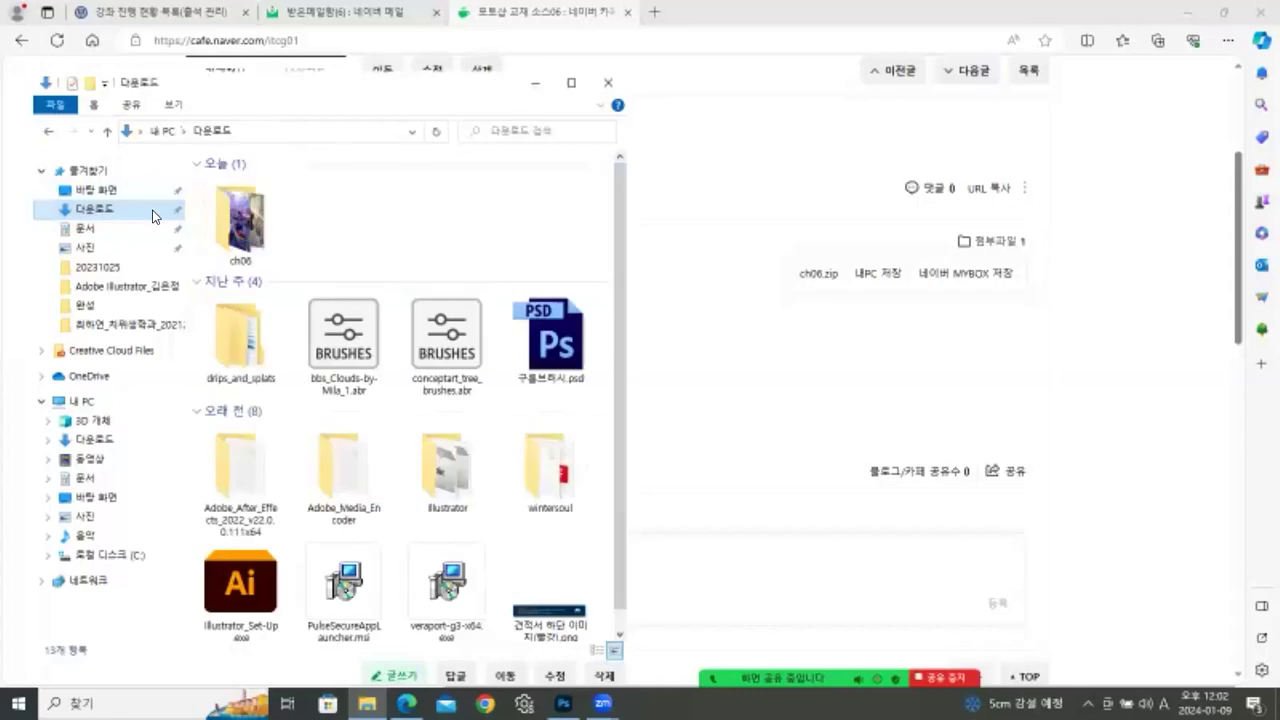
pyautogui.click(247, 215)
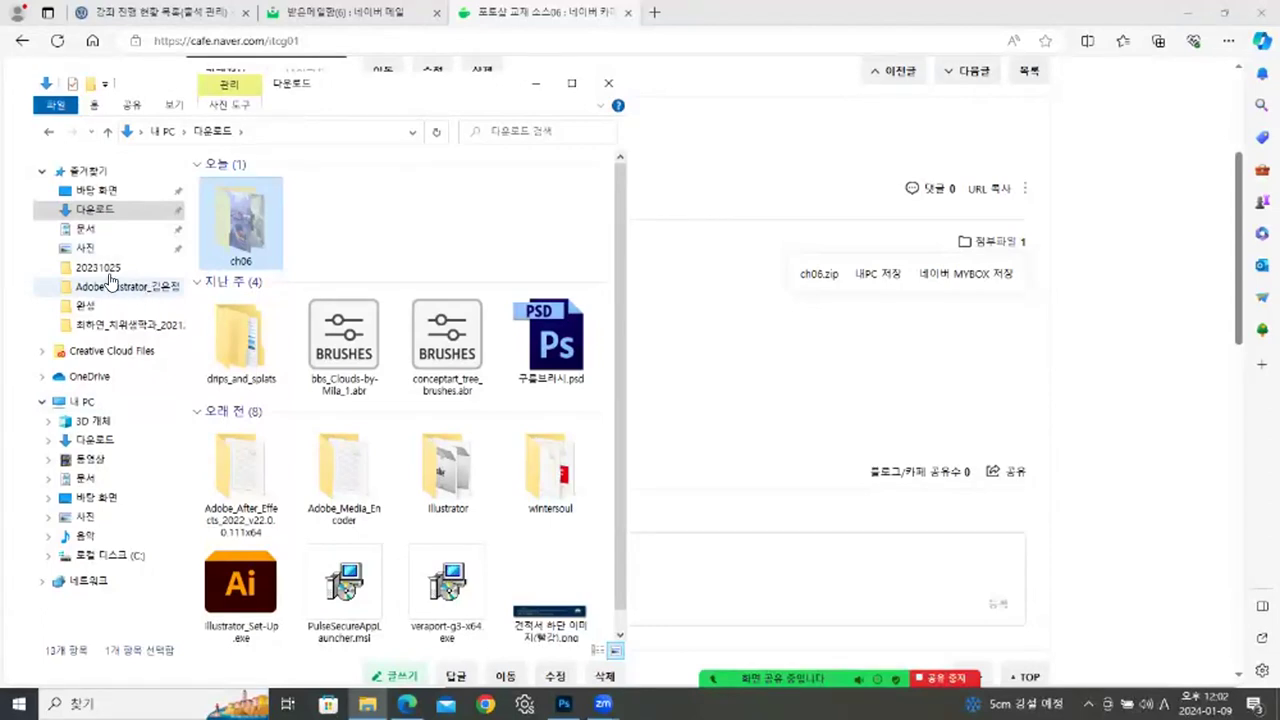
pyautogui.click(96, 190)
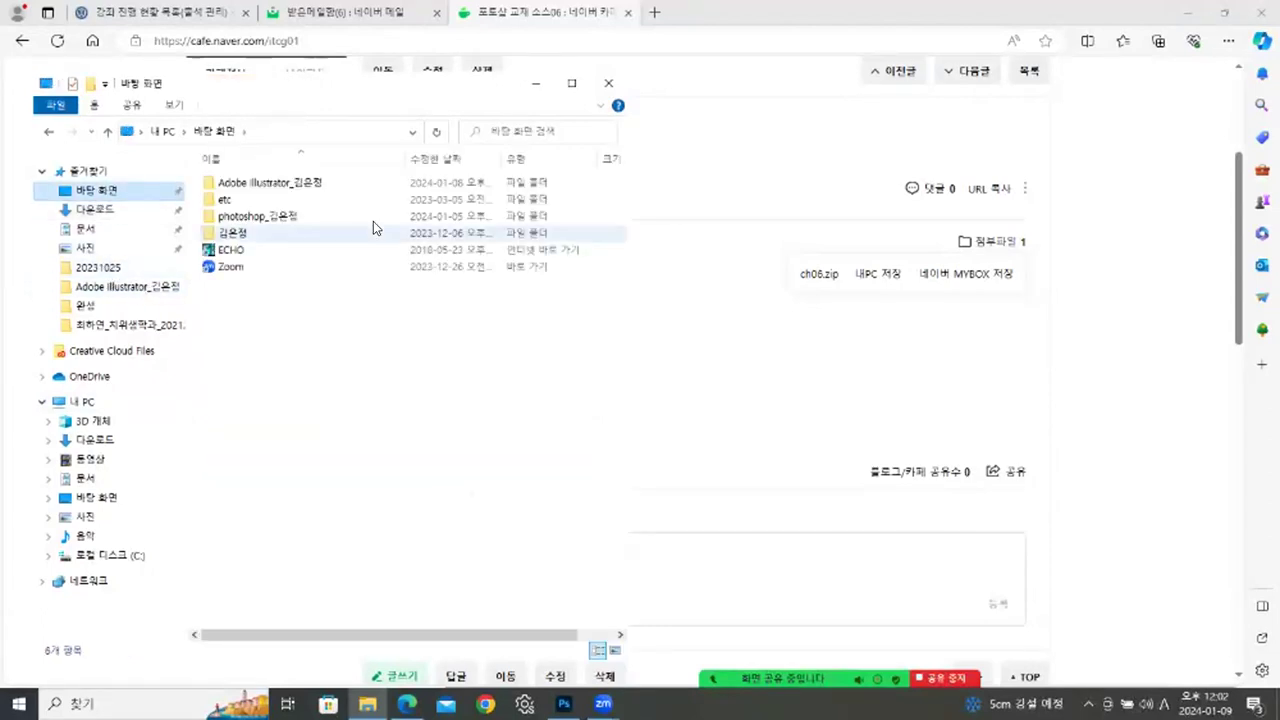
pyautogui.doubleClick(248, 215)
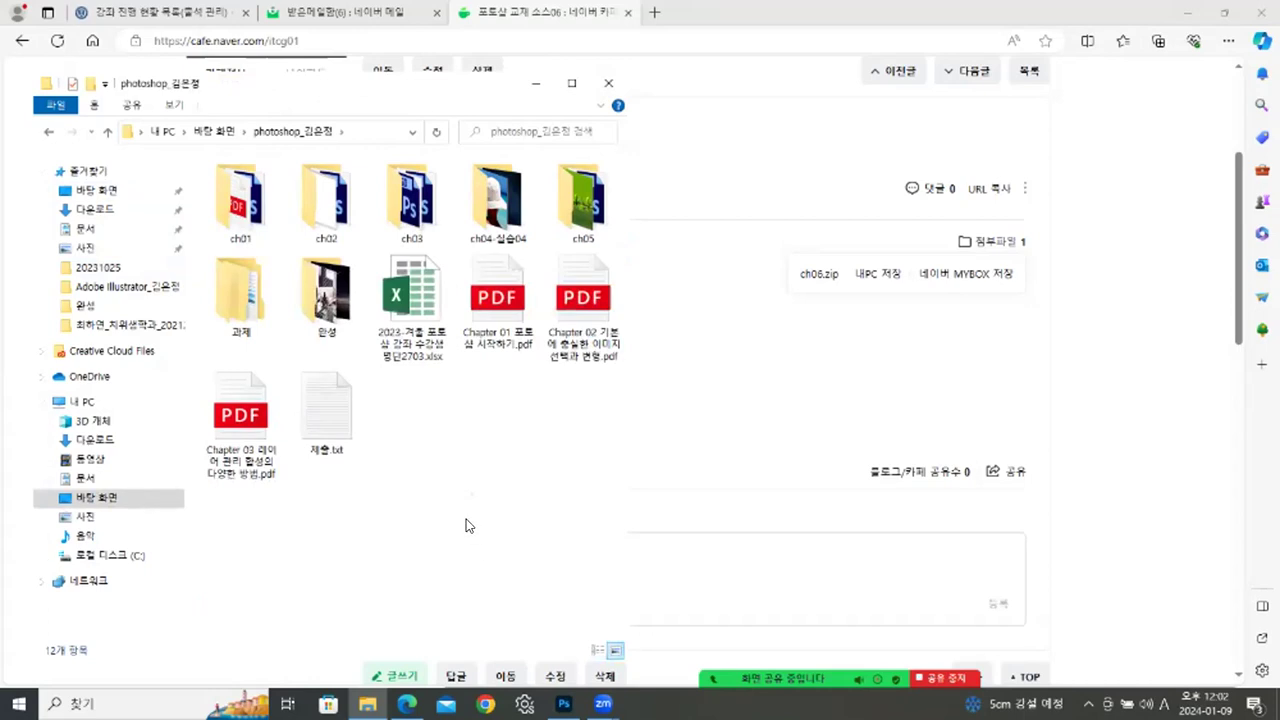
pyautogui.hotkey('ctrl', 'v')
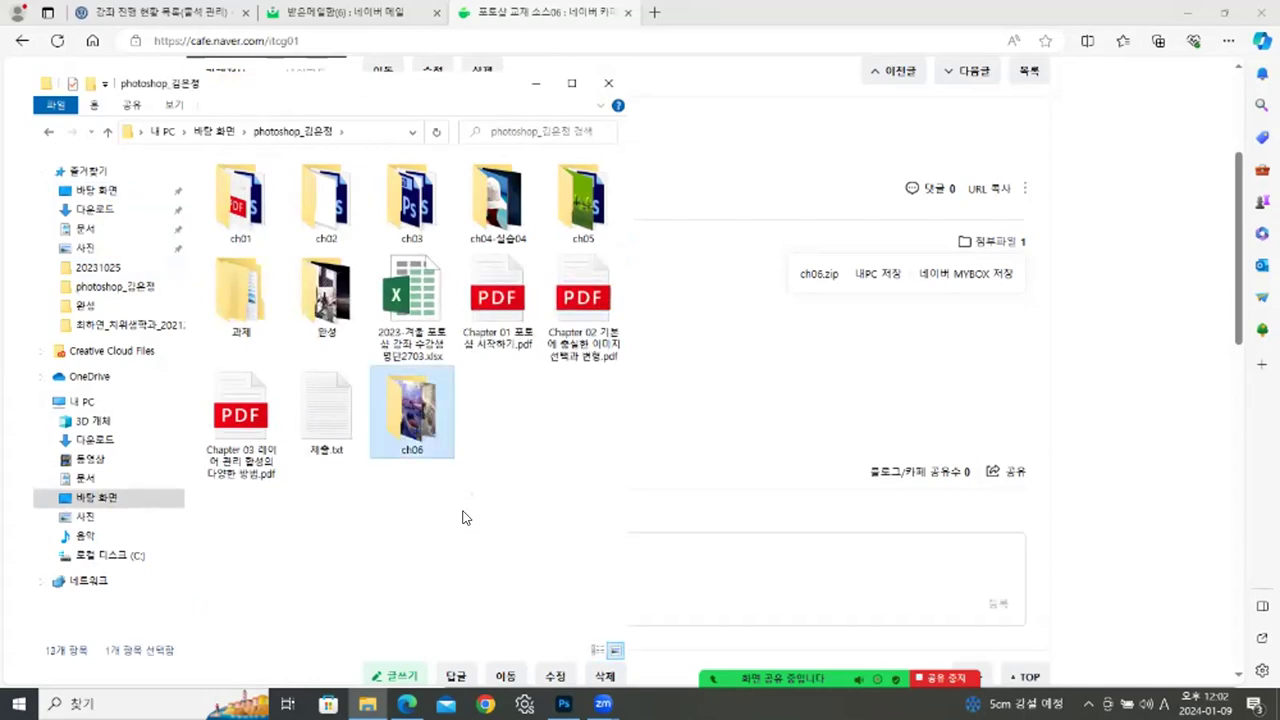
# Step: Open ch06-sec01.jpg from the moved ch06 folder in Photoshop
pyautogui.doubleClick(423, 424)
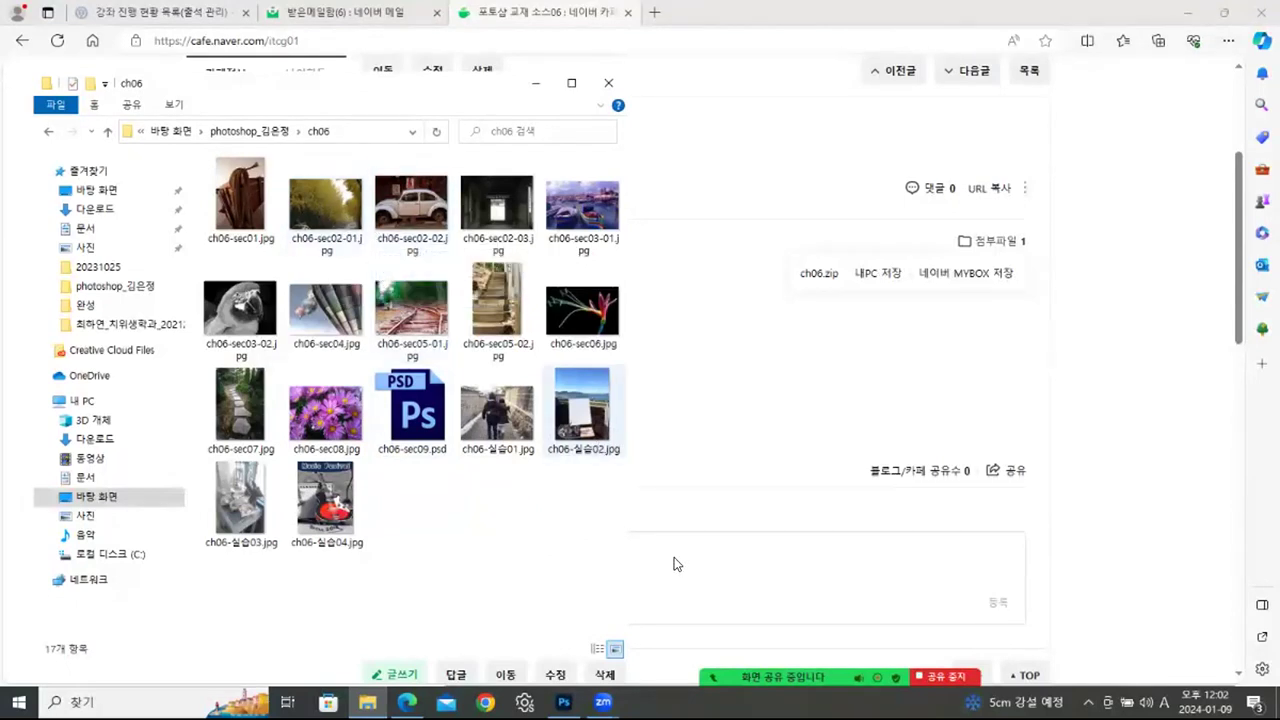
pyautogui.click(564, 702)
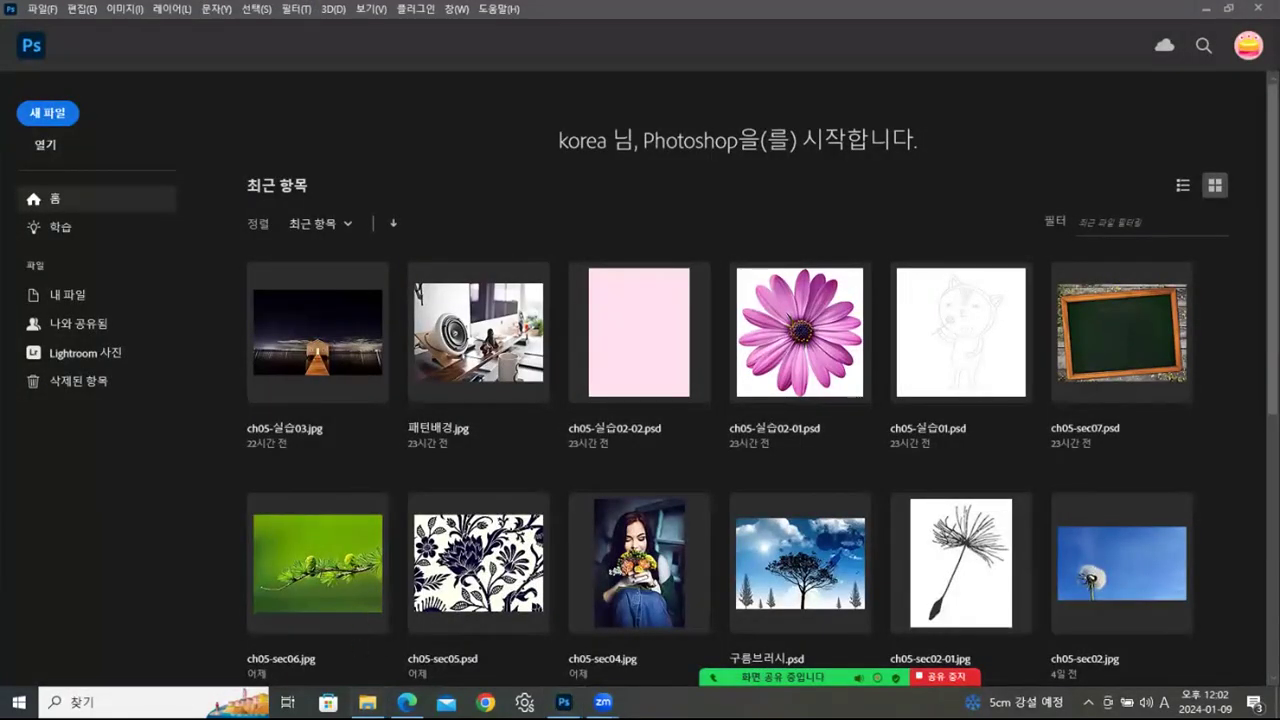
pyautogui.click(367, 702)
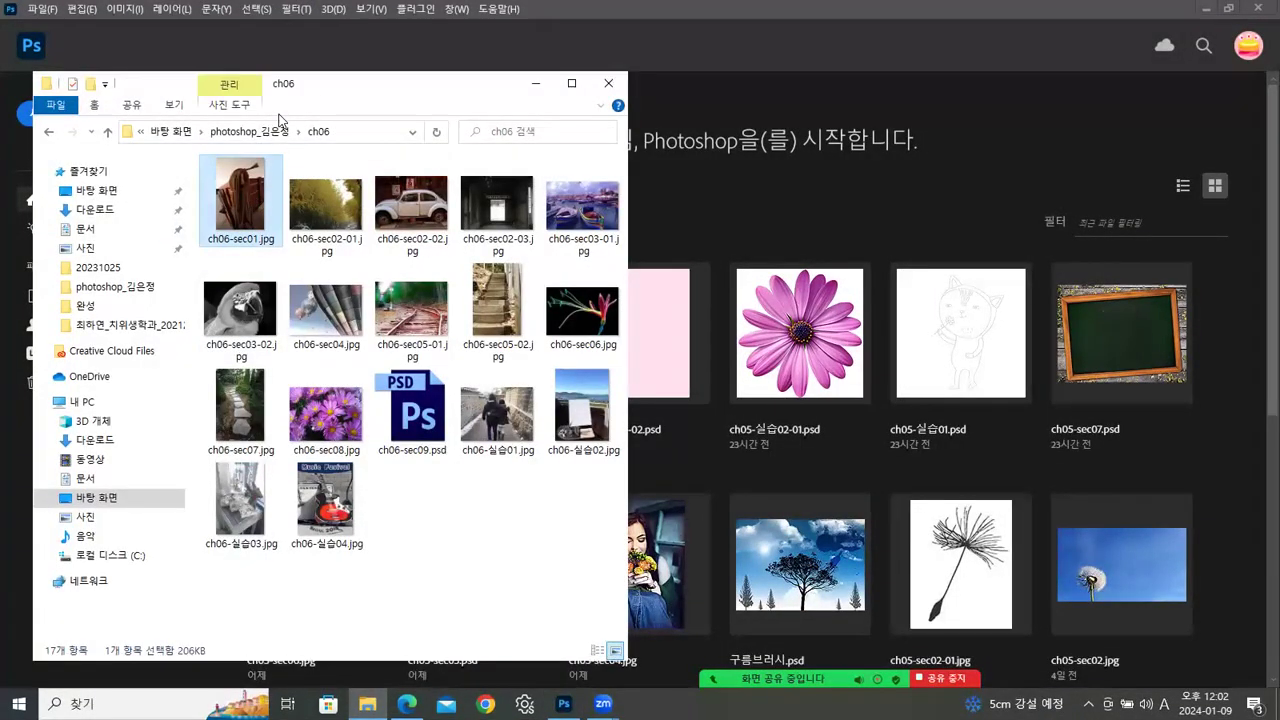
pyautogui.moveTo(450, 86); pyautogui.dragTo(846, 81)
pyautogui.moveTo(630, 208); pyautogui.dragTo(148, 527)
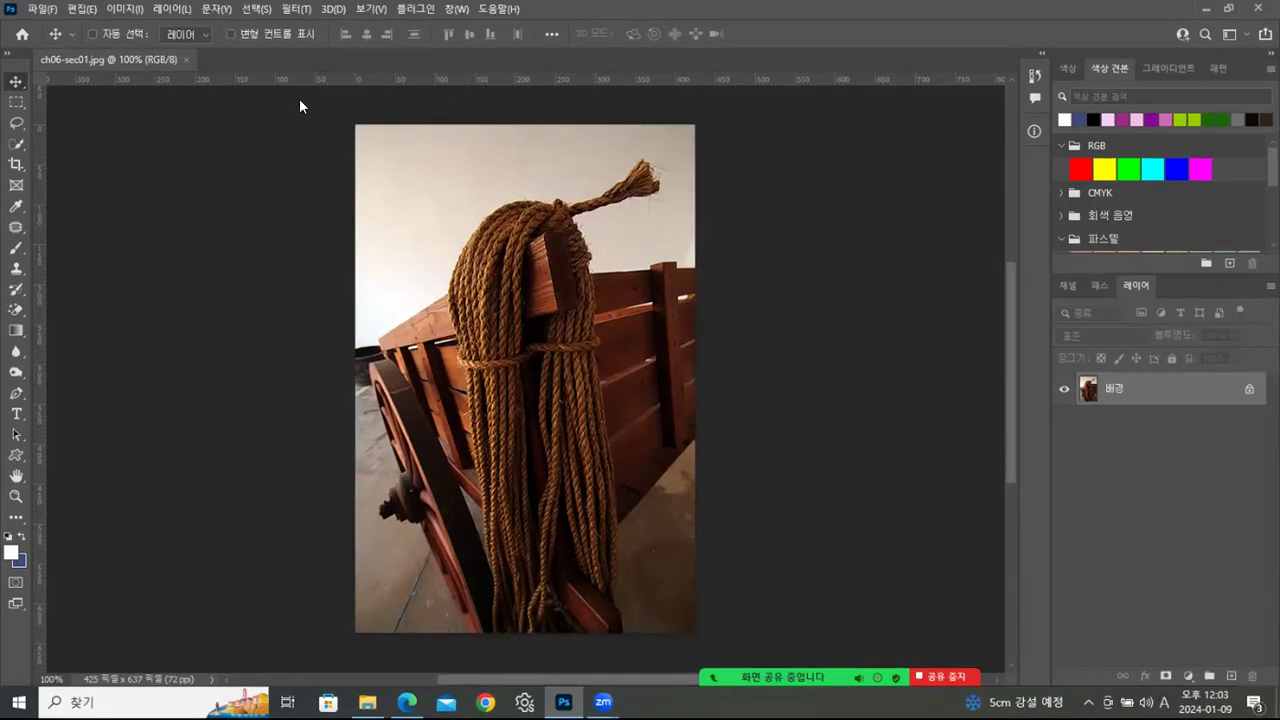
# Step: Undock the ch06-sec01.jpg document into a floating window and reposition it within the workspace
pyautogui.moveTo(362, 106); pyautogui.dragTo(466, 87)
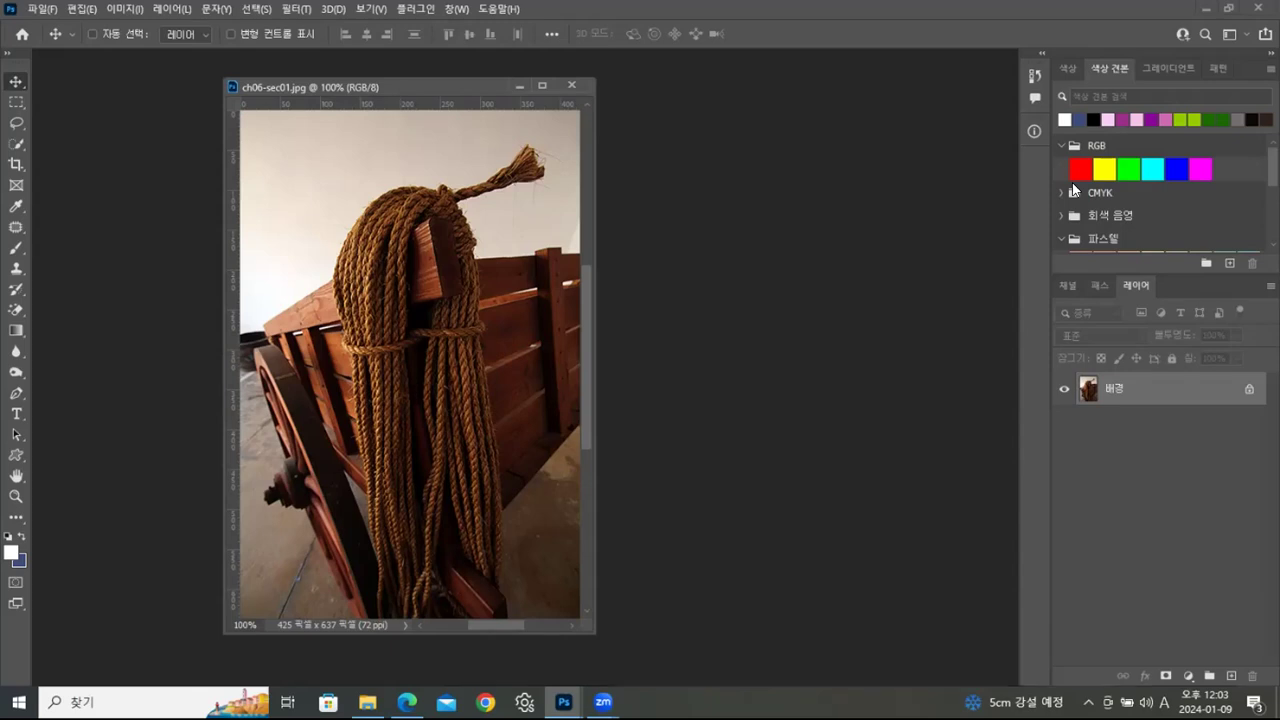
pyautogui.moveTo(420, 84); pyautogui.dragTo(373, 77)
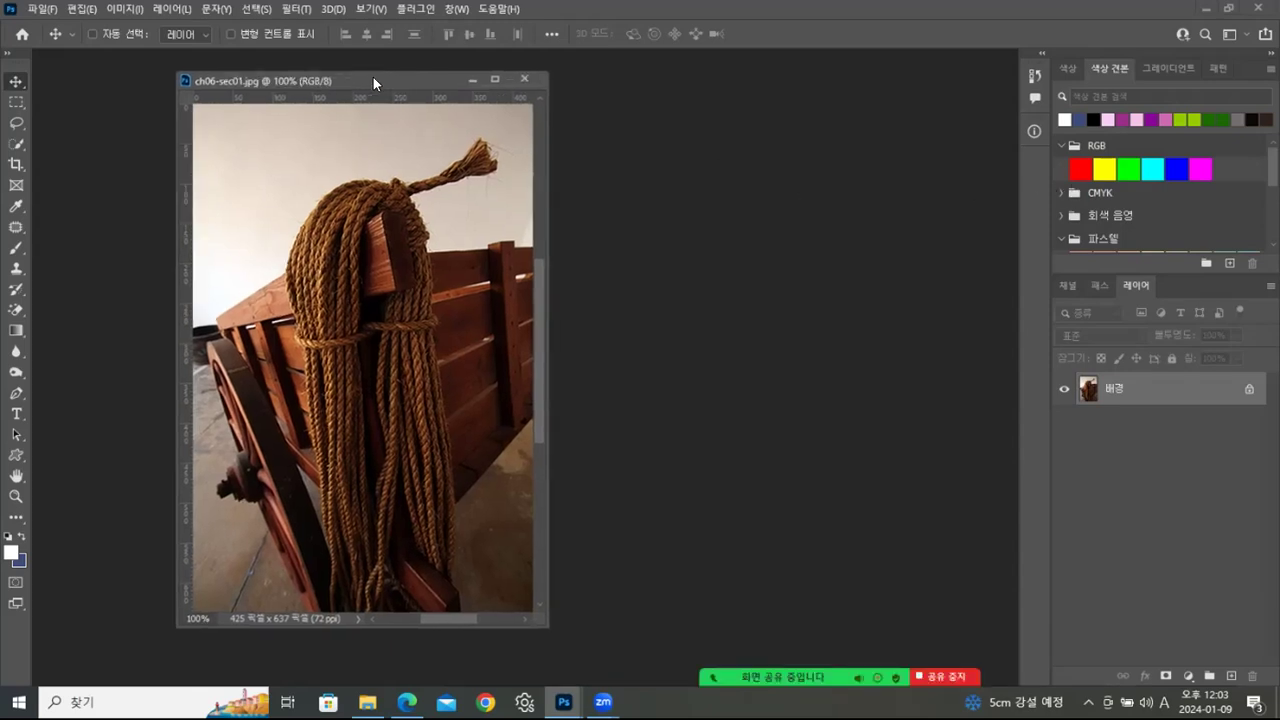
# Step: Try Auto Tone on the rope image, show the editing history, and undo the correction
pyautogui.click(124, 12)
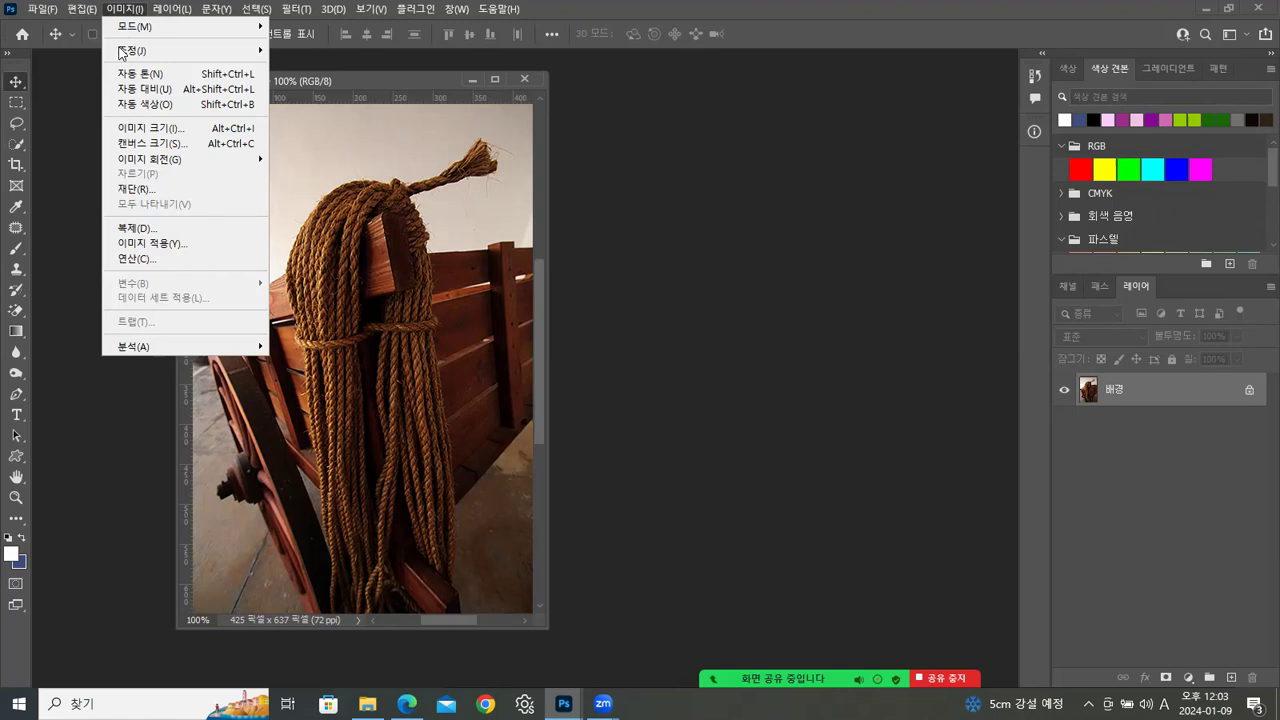
pyautogui.moveTo(121, 52)
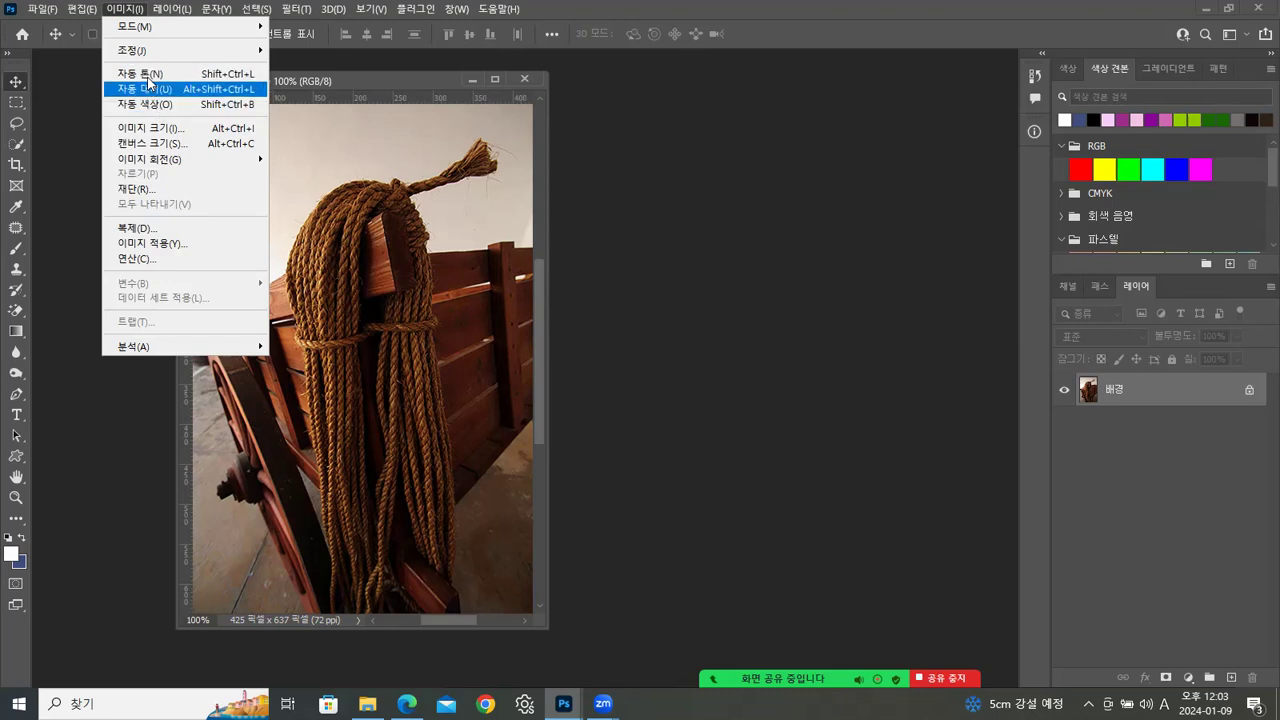
pyautogui.click(150, 74)
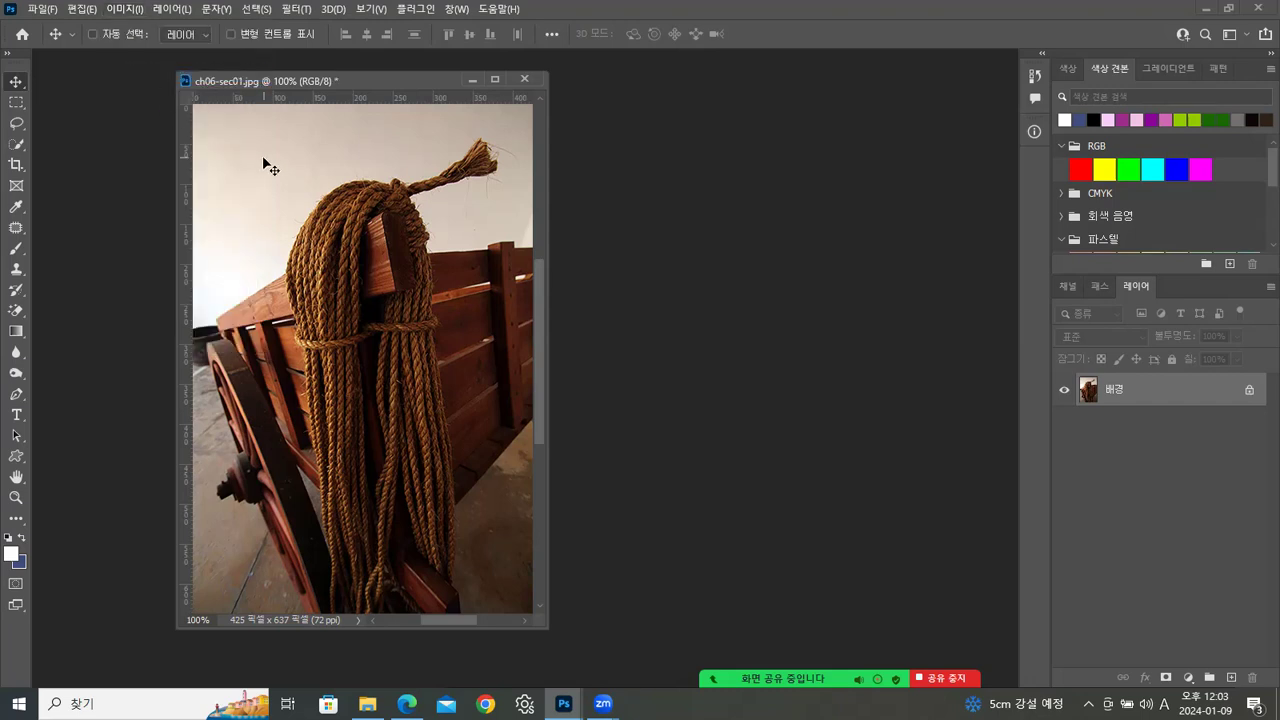
pyautogui.click(1035, 76)
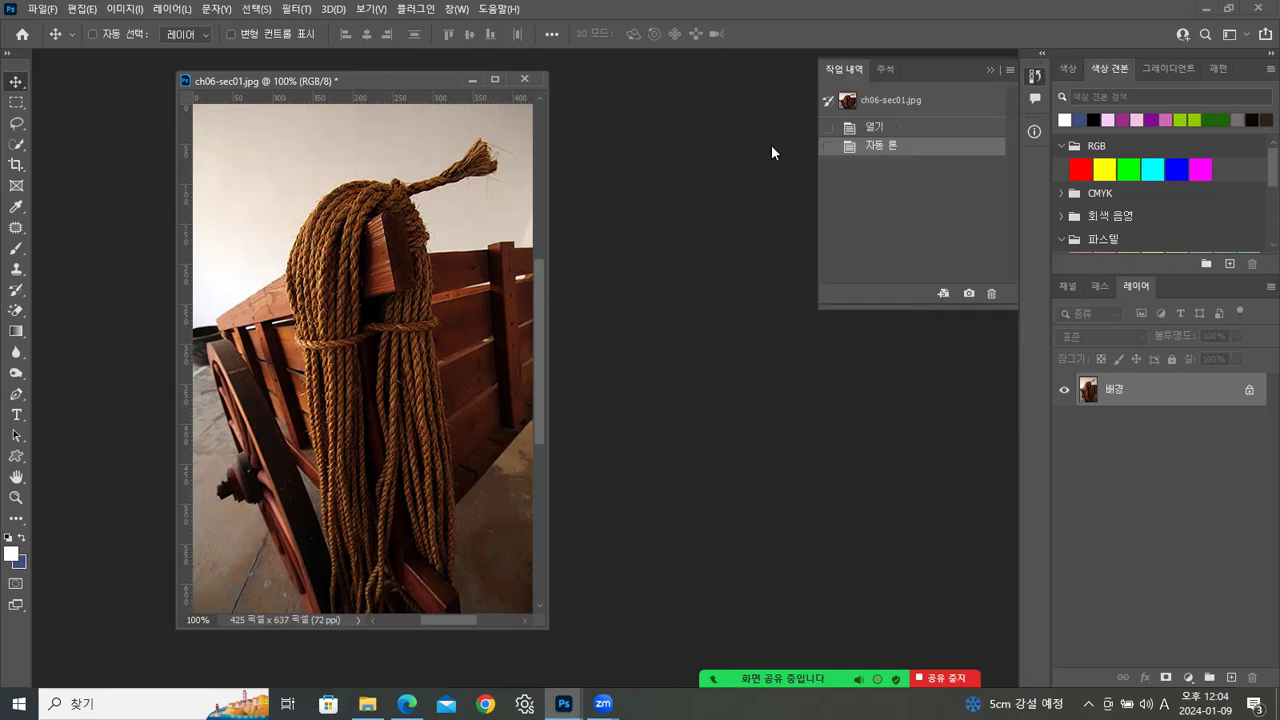
pyautogui.hotkey('ctrl', 'z')
# Step: Try Auto Color on the rope image, compare it with the opened state in the history, and revert to that state
pyautogui.click(123, 9)
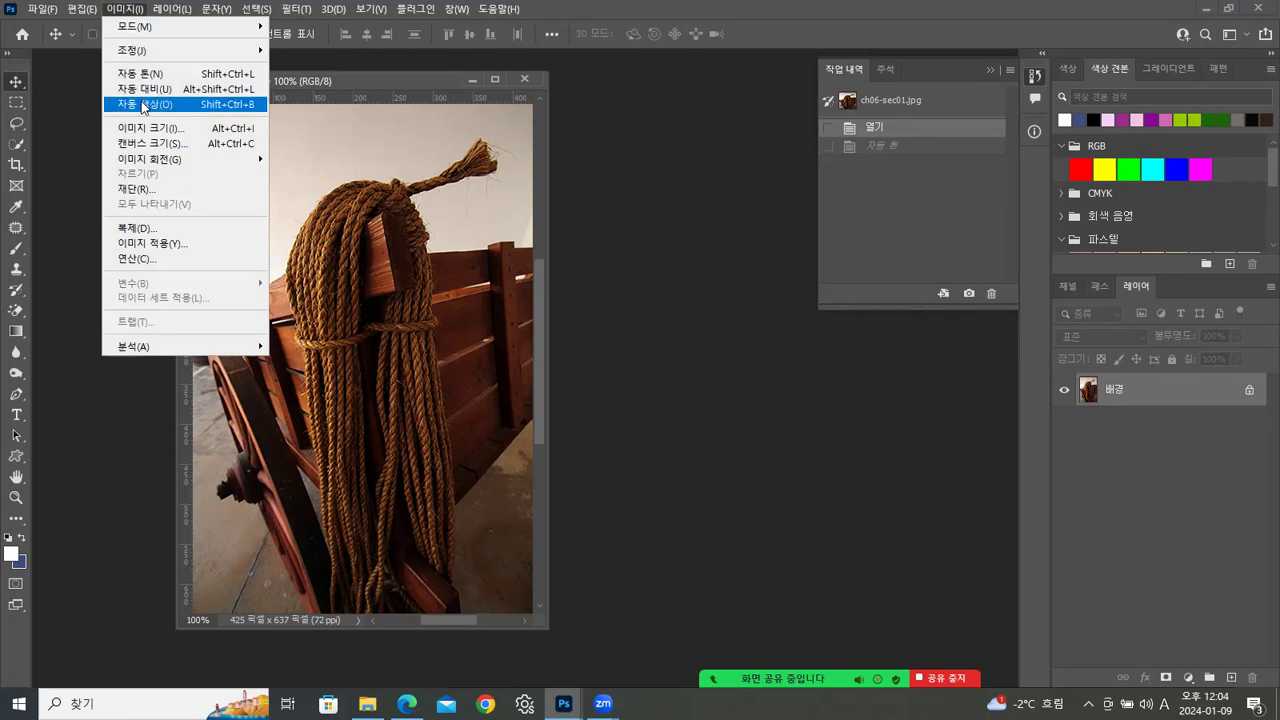
pyautogui.click(143, 106)
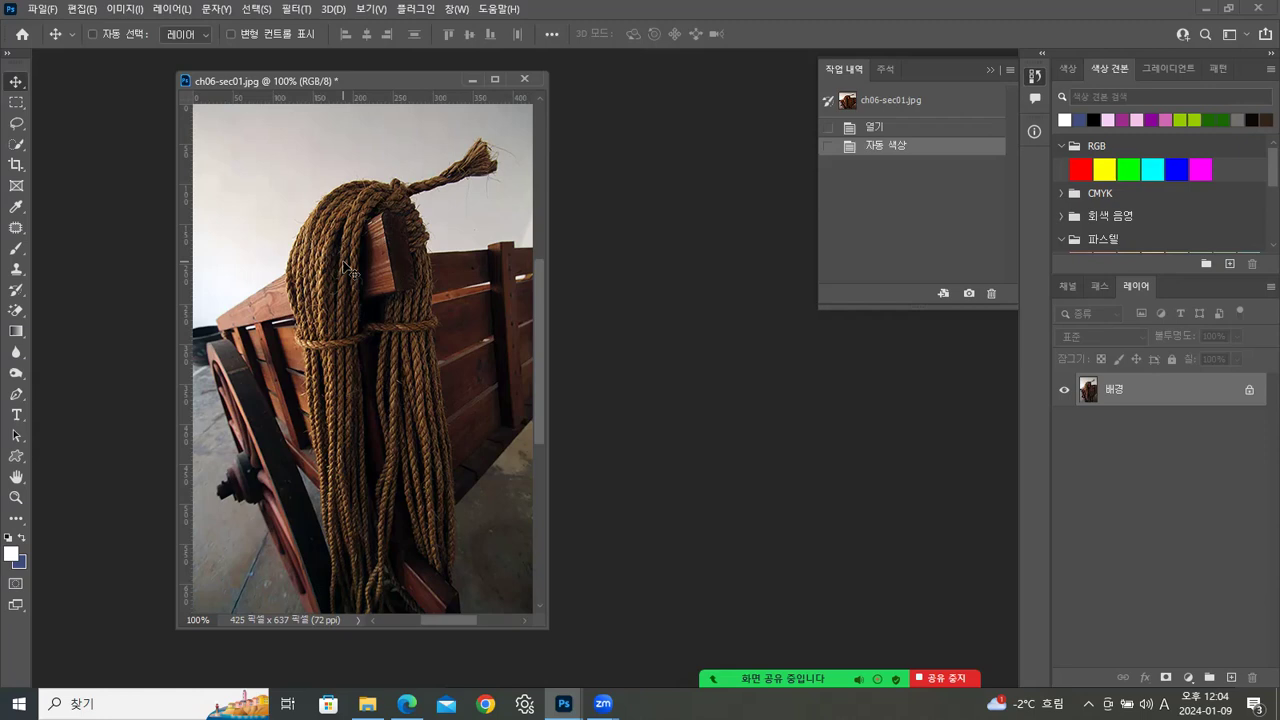
pyautogui.click(879, 129)
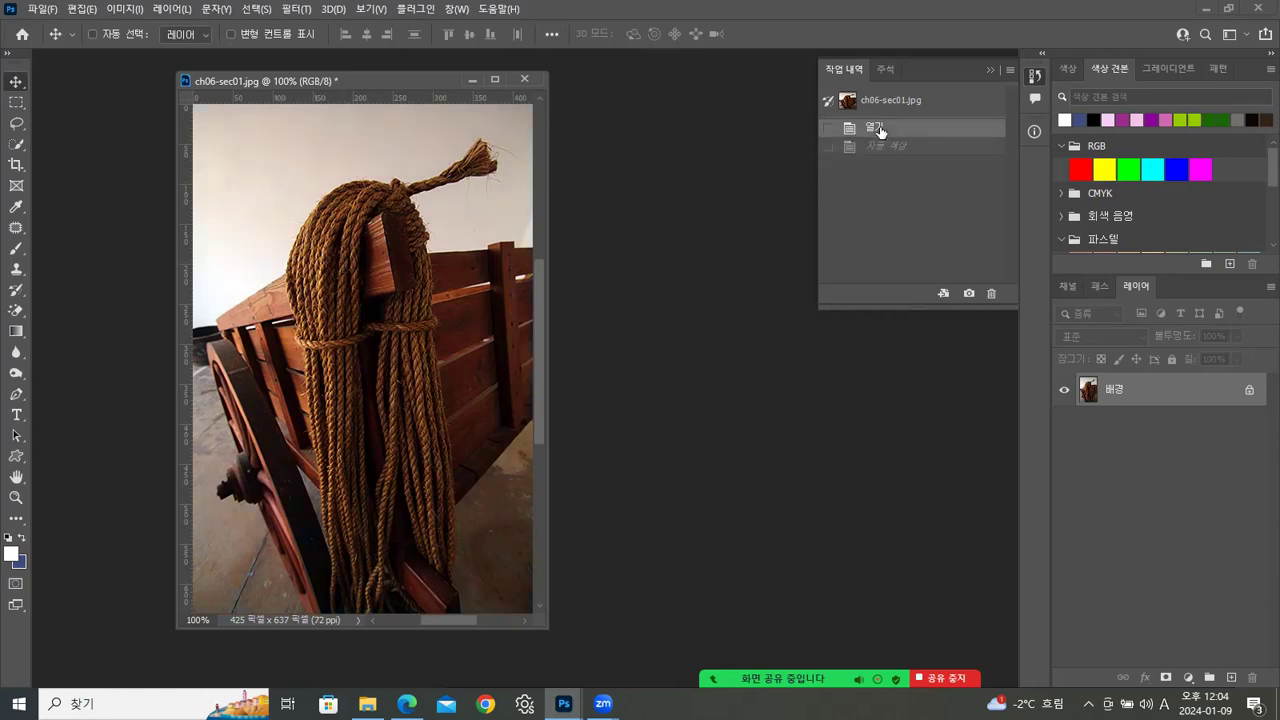
pyautogui.click(896, 147)
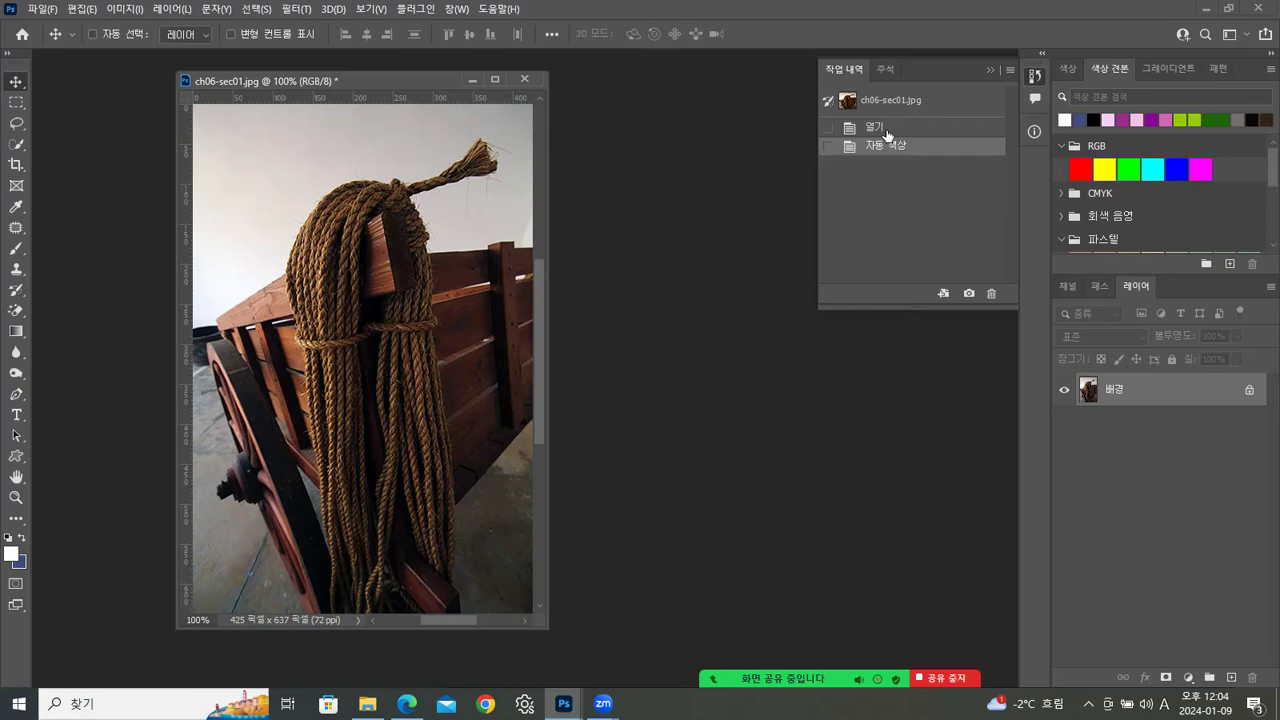
pyautogui.click(888, 130)
# Step: Apply a midtone Color Balance with cyan–red -23 and yellow–blue +21, and compare it with the opened state in the history
pyautogui.click(127, 9)
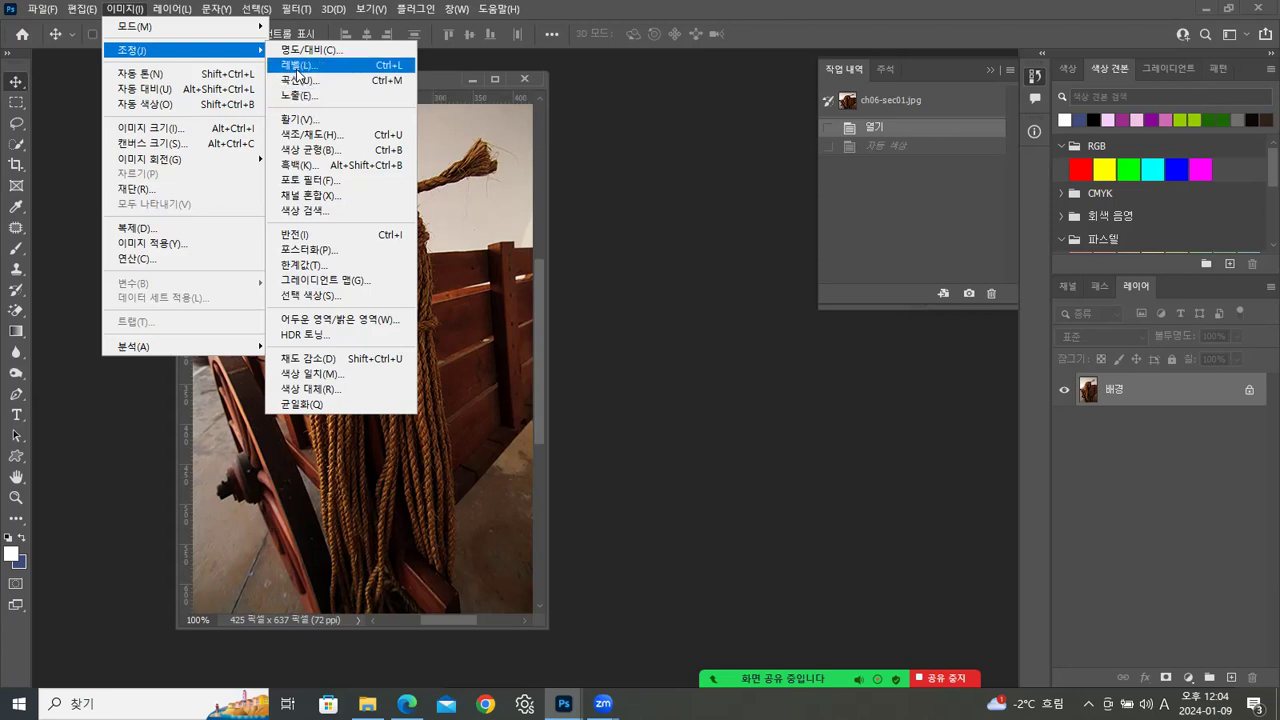
pyautogui.click(322, 152)
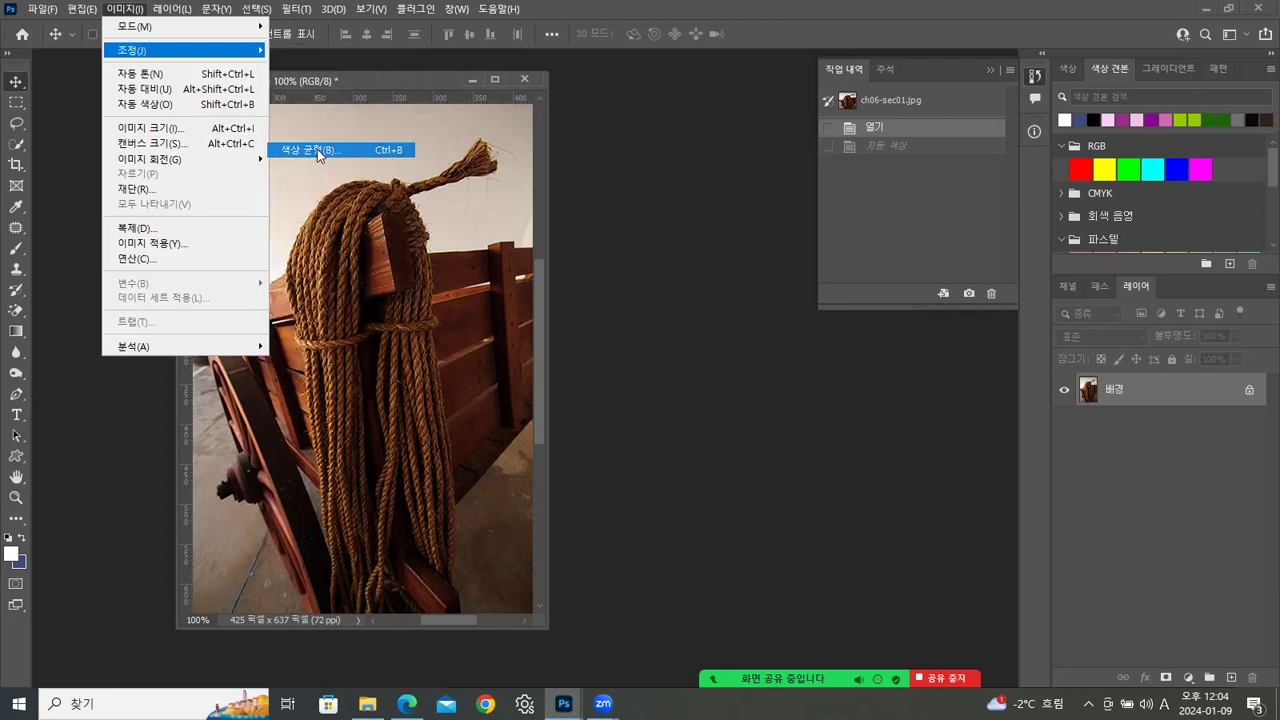
pyautogui.moveTo(921, 194); pyautogui.dragTo(764, 240)
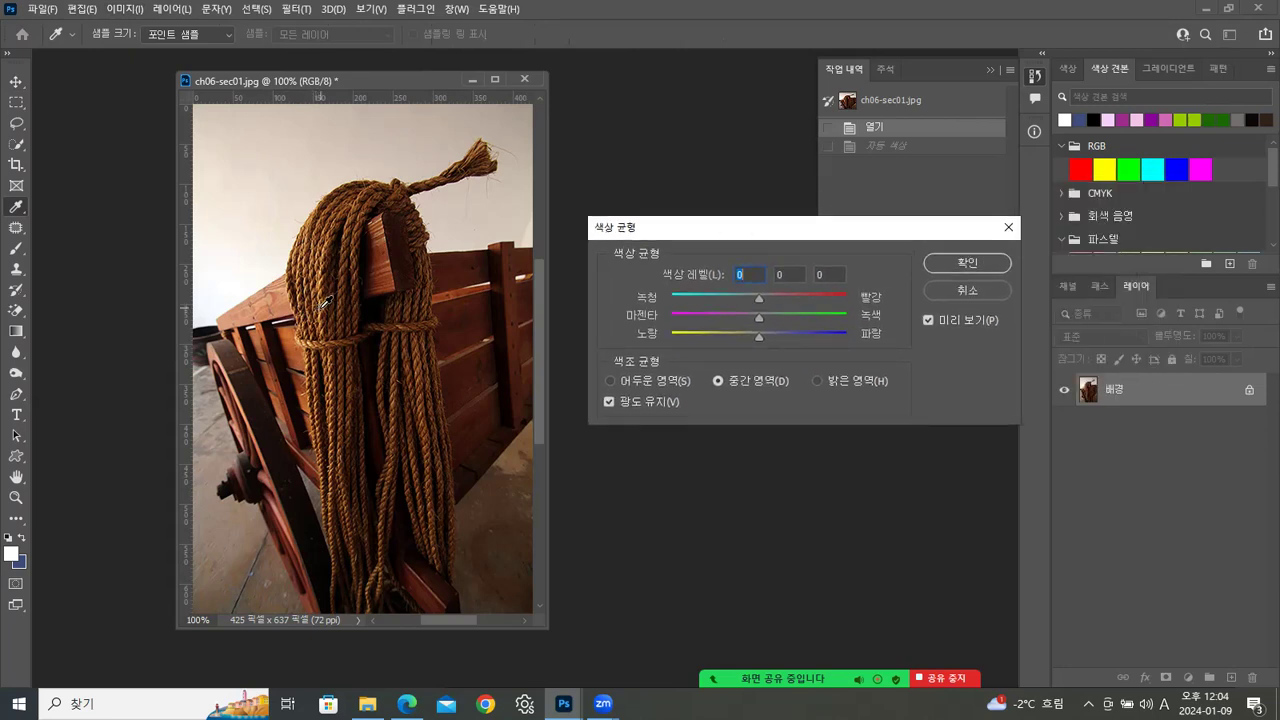
pyautogui.moveTo(760, 336); pyautogui.dragTo(777, 336)
pyautogui.click(738, 301)
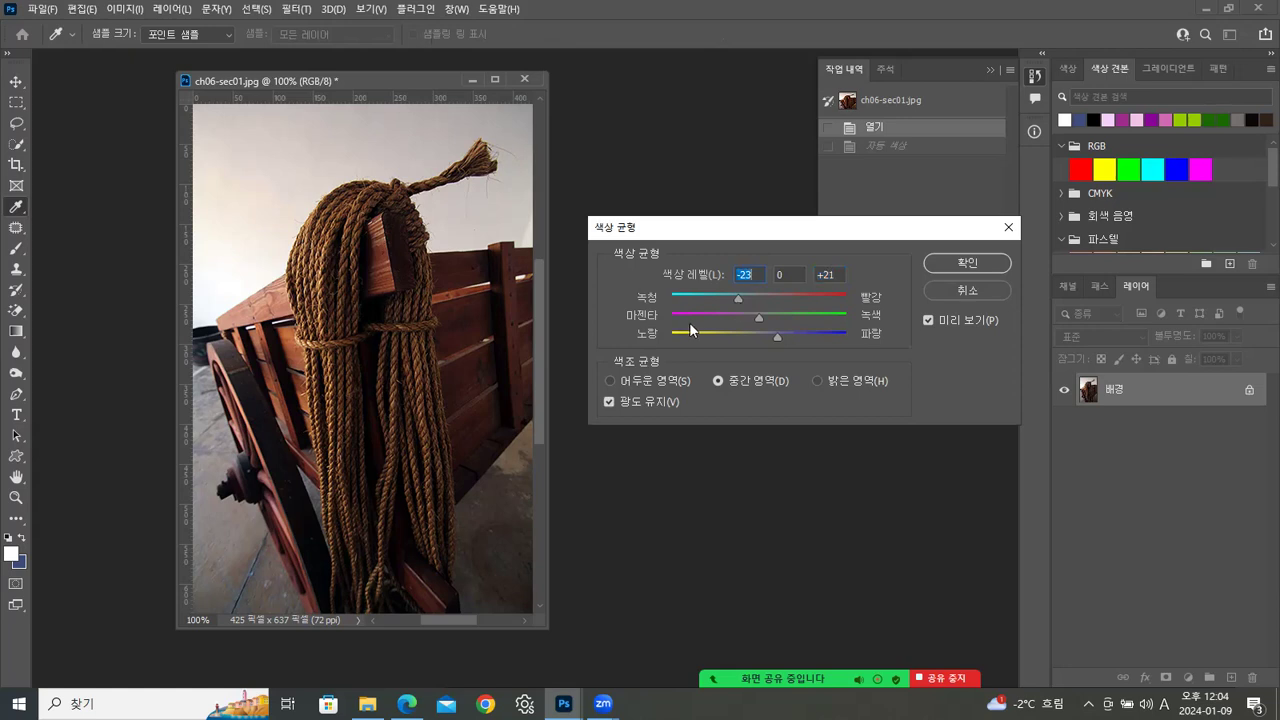
pyautogui.click(765, 314)
pyautogui.press('v')
pyautogui.click(967, 262)
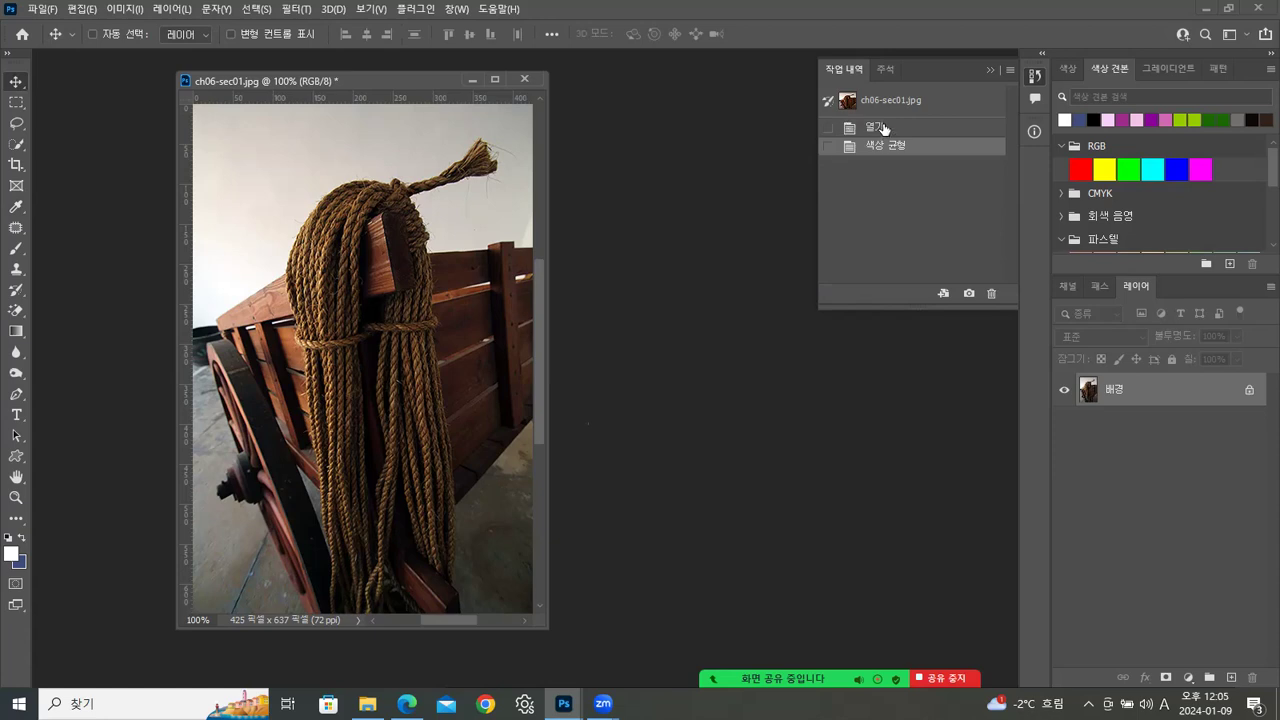
pyautogui.click(884, 128)
pyautogui.click(880, 148)
# Step: Apply Brightness/Contrast to the rope image with brightness 52 and contrast 11, and compare the result with the original snapshot
pyautogui.moveTo(419, 84); pyautogui.dragTo(363, 82)
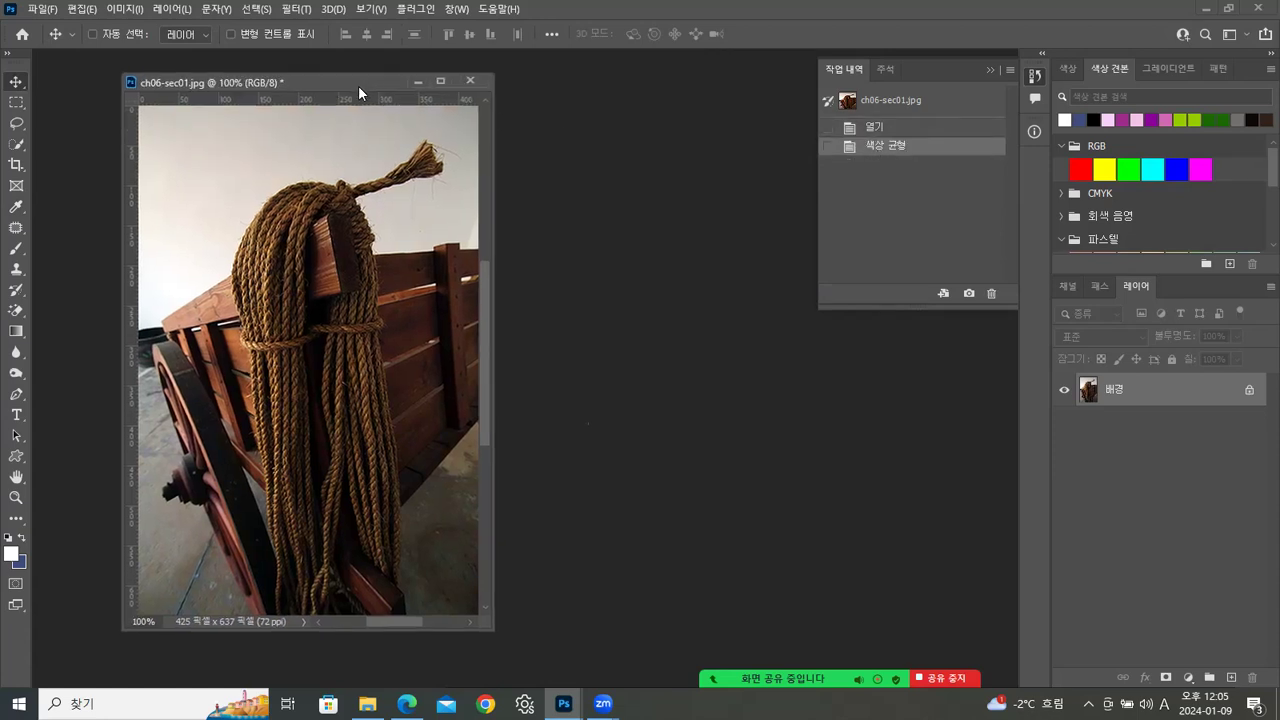
pyautogui.click(132, 9)
pyautogui.moveTo(150, 50)
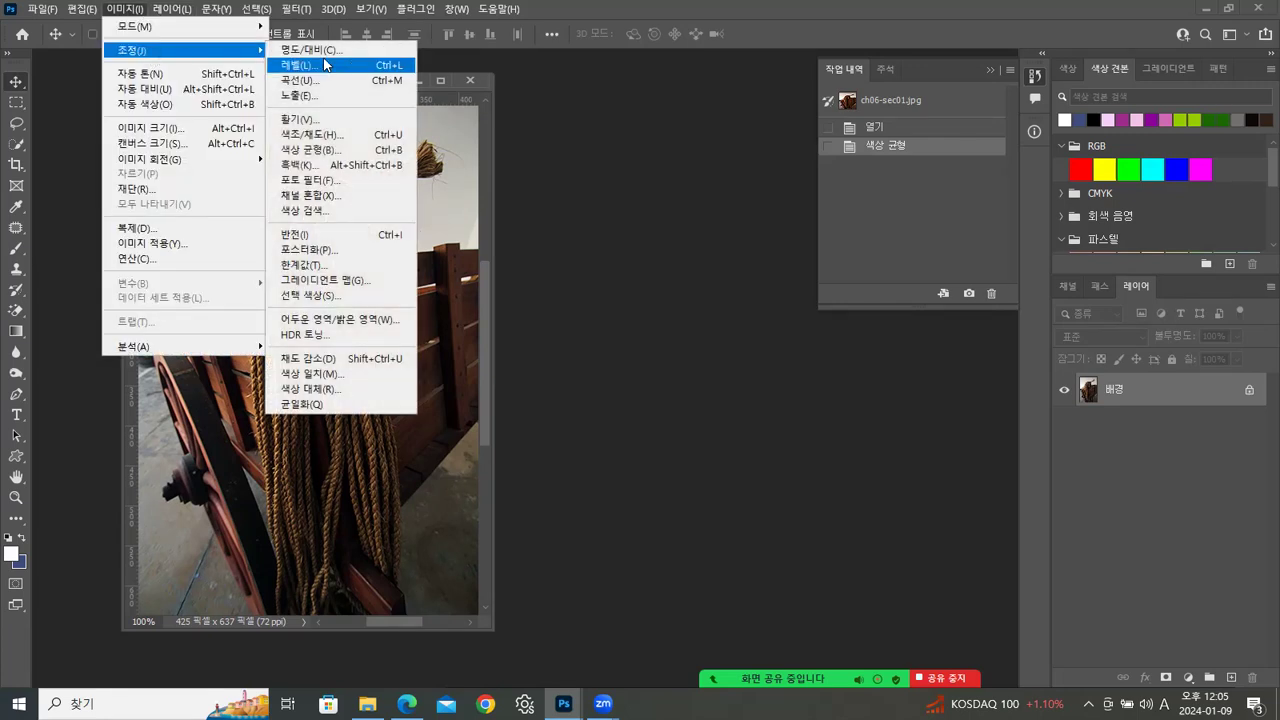
pyautogui.click(297, 51)
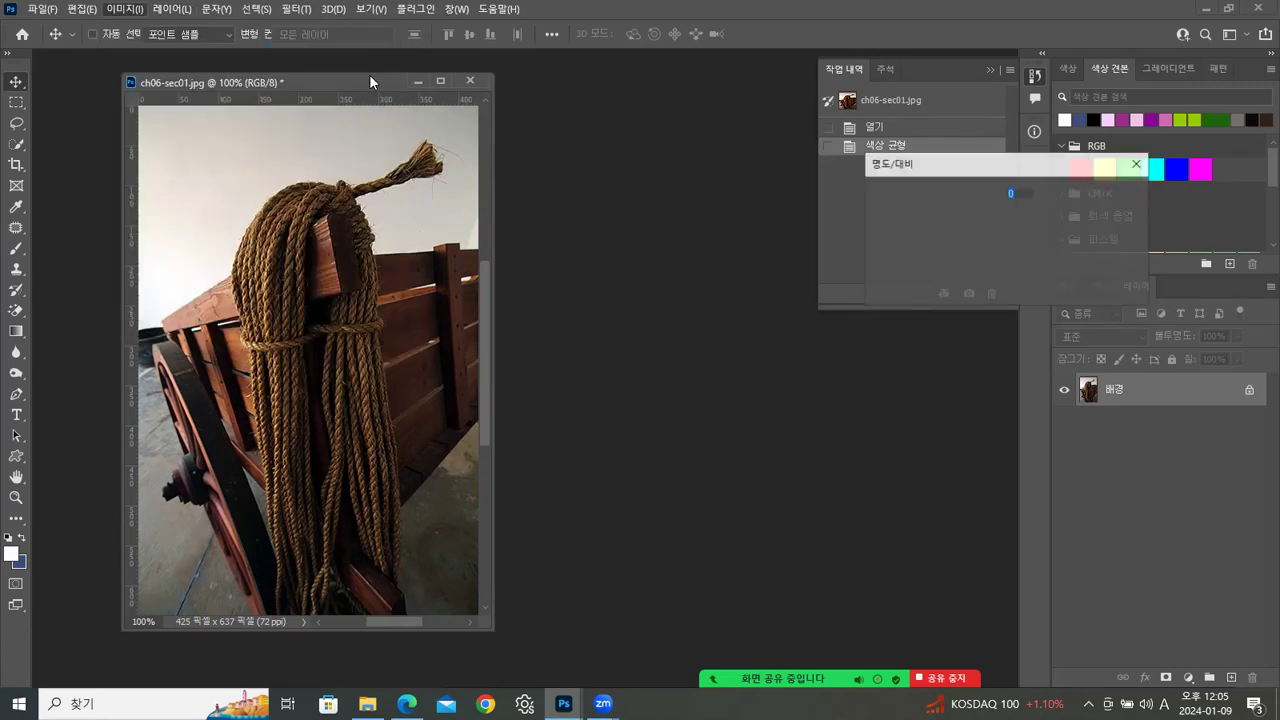
pyautogui.moveTo(952, 170); pyautogui.dragTo(596, 208)
pyautogui.moveTo(586, 254); pyautogui.dragTo(613, 255)
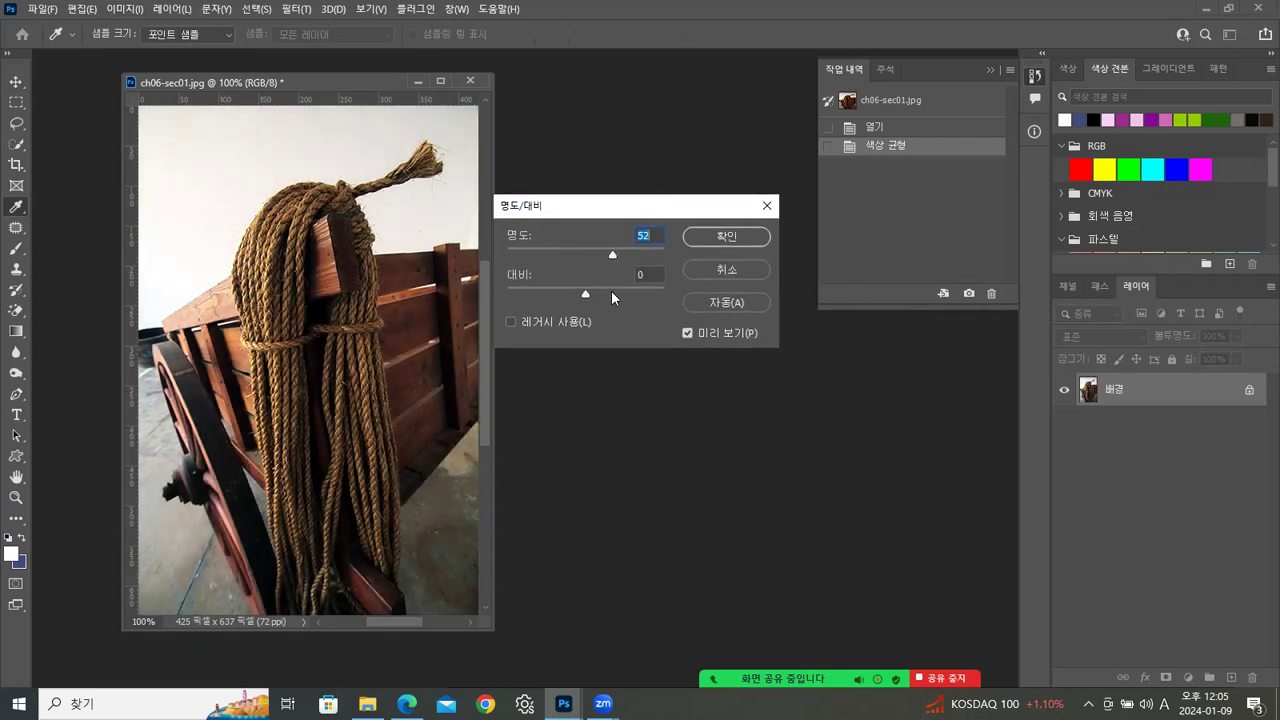
pyautogui.moveTo(590, 297)
pyautogui.mouseDown()
pyautogui.moveTo(605, 293)
pyautogui.moveTo(594, 291)
pyautogui.mouseUp()
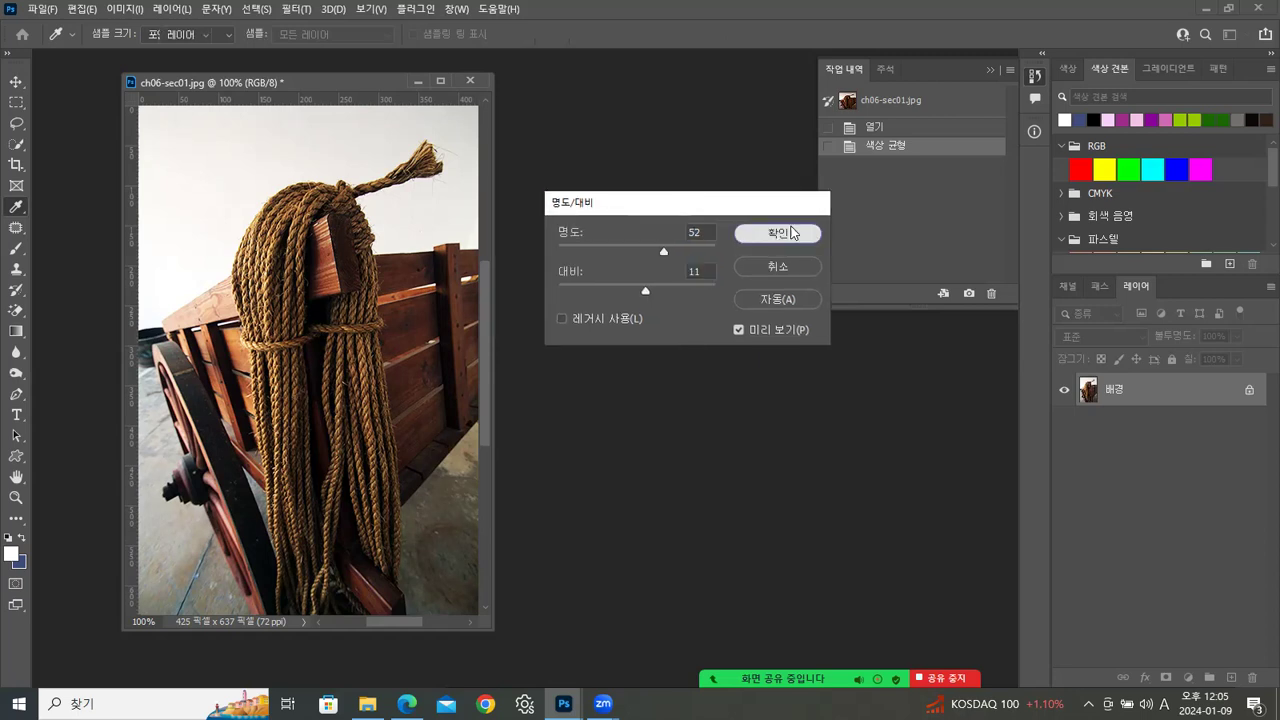
pyautogui.click(758, 237)
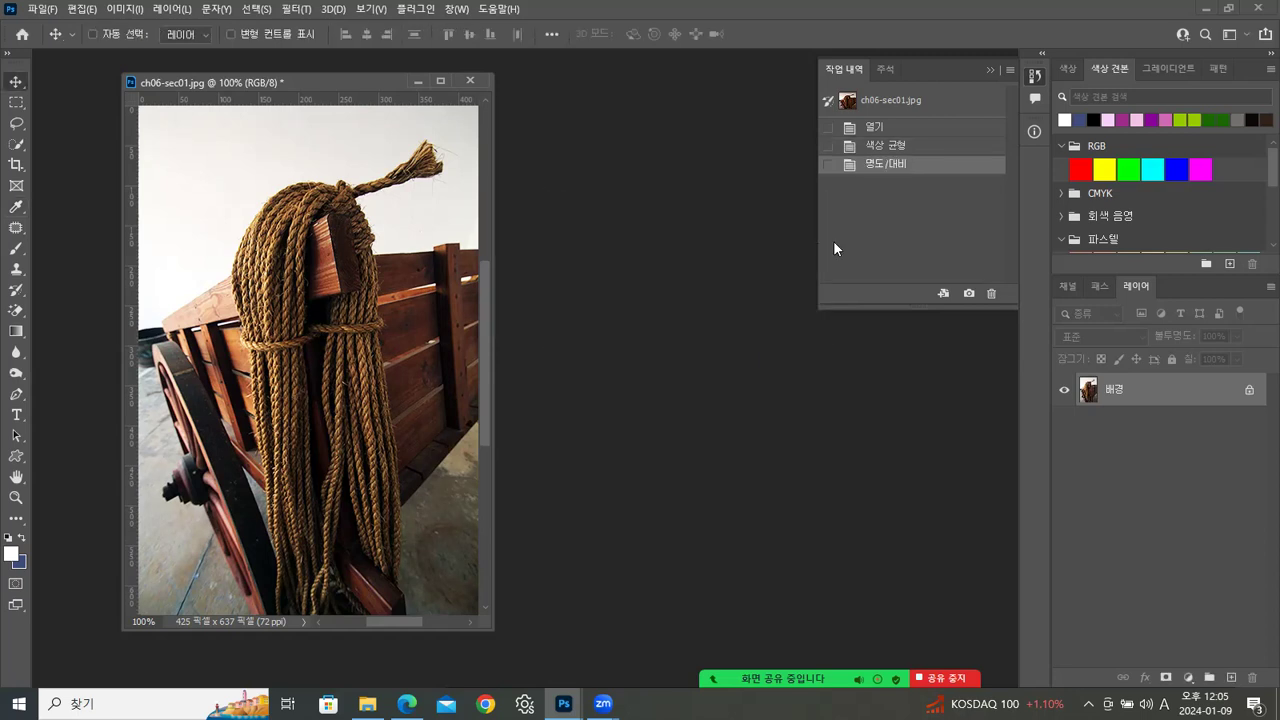
pyautogui.click(887, 100)
pyautogui.click(889, 165)
# Step: Close ch06-sec01.jpg without saving the changes
pyautogui.moveTo(323, 79); pyautogui.dragTo(290, 86)
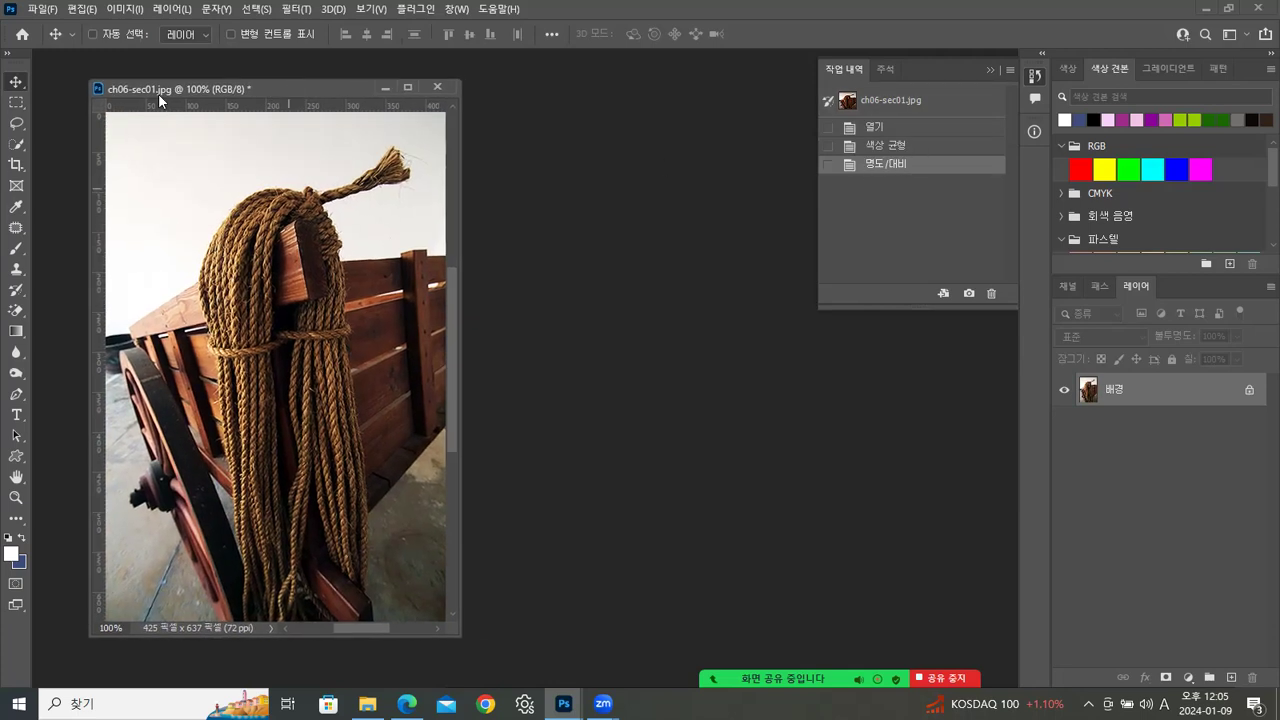
pyautogui.click(433, 88)
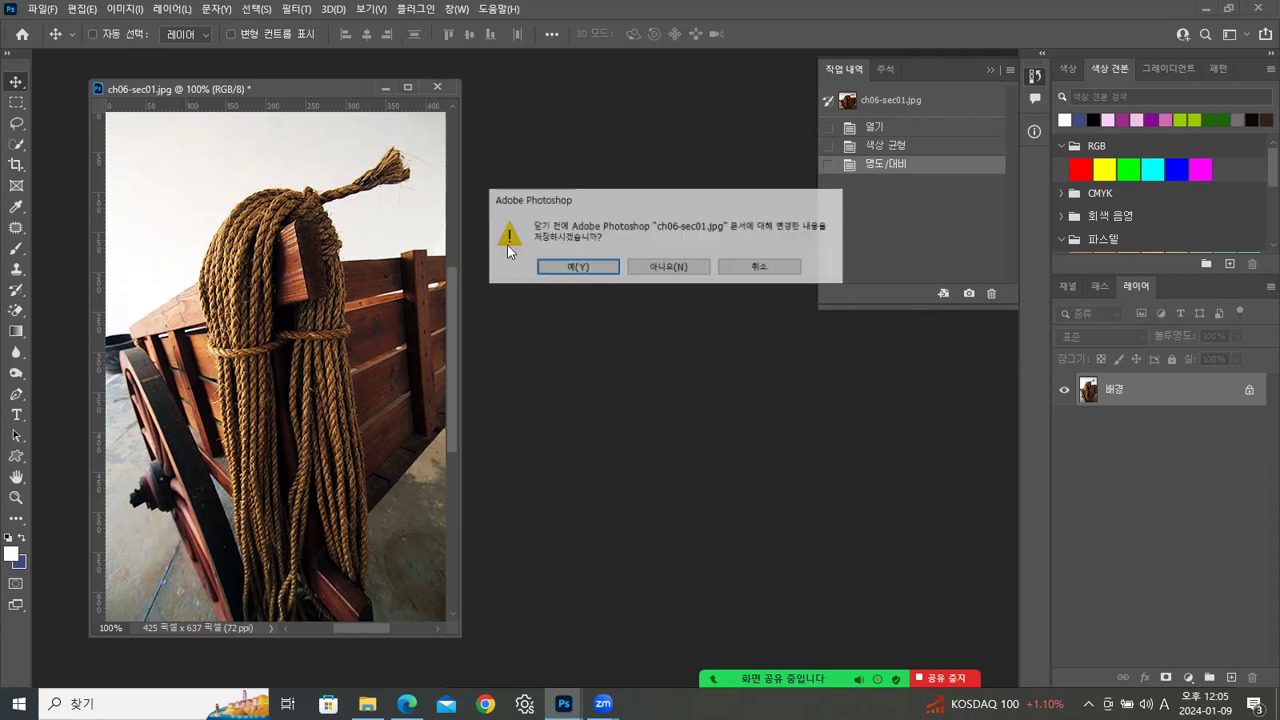
pyautogui.click(669, 266)
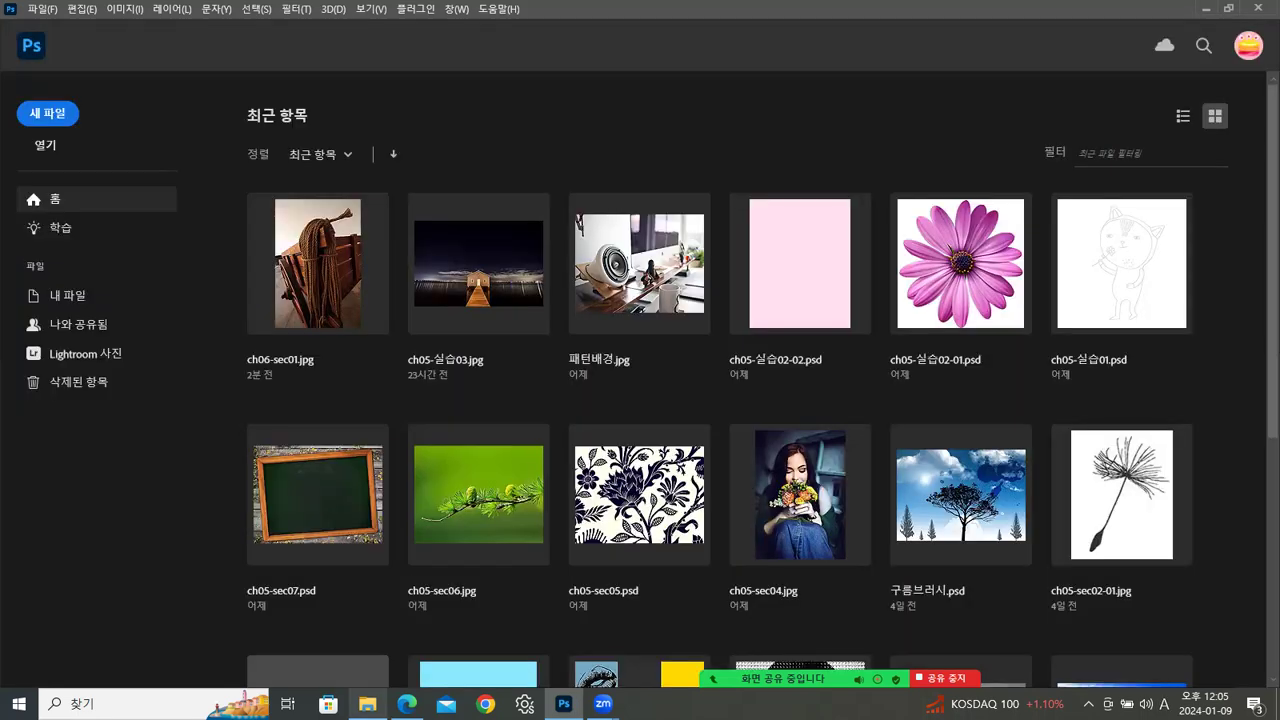
# Step: Open ch06-sec02-01.jpg from the ch06 folder and undock it into a floating window in the workspace
pyautogui.click(367, 704)
pyautogui.click(725, 200)
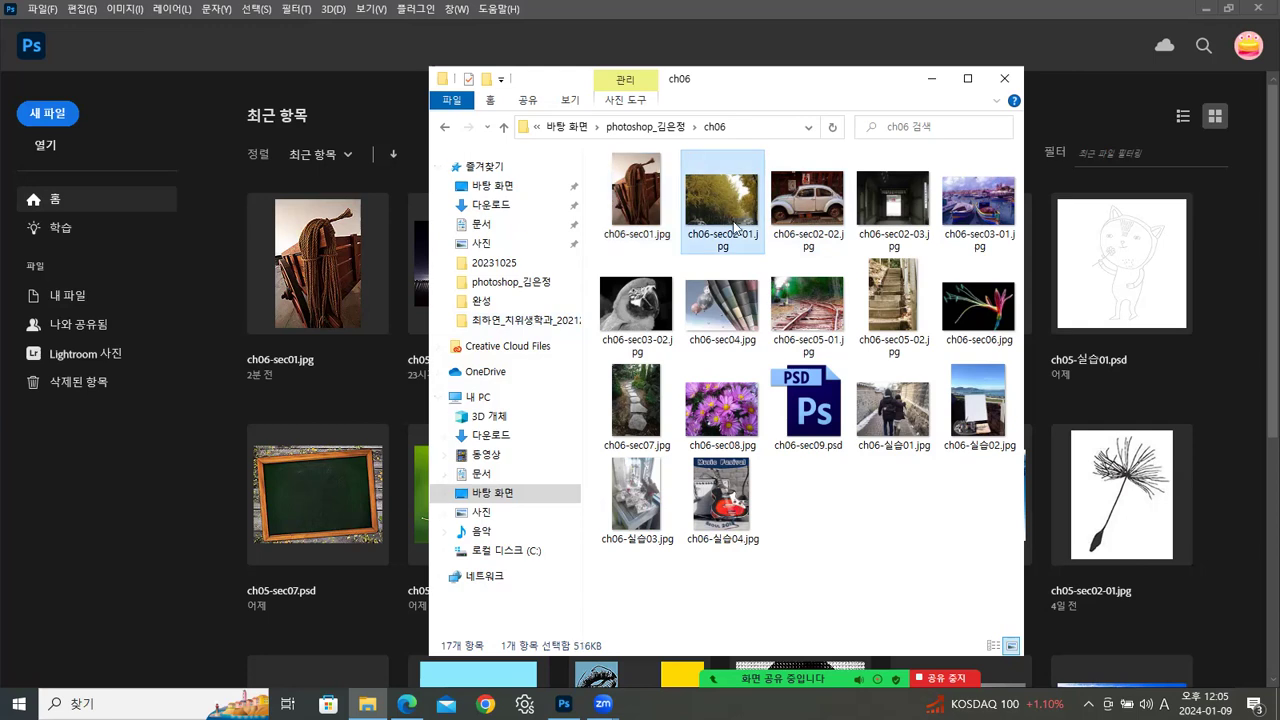
pyautogui.moveTo(736, 210); pyautogui.dragTo(110, 549)
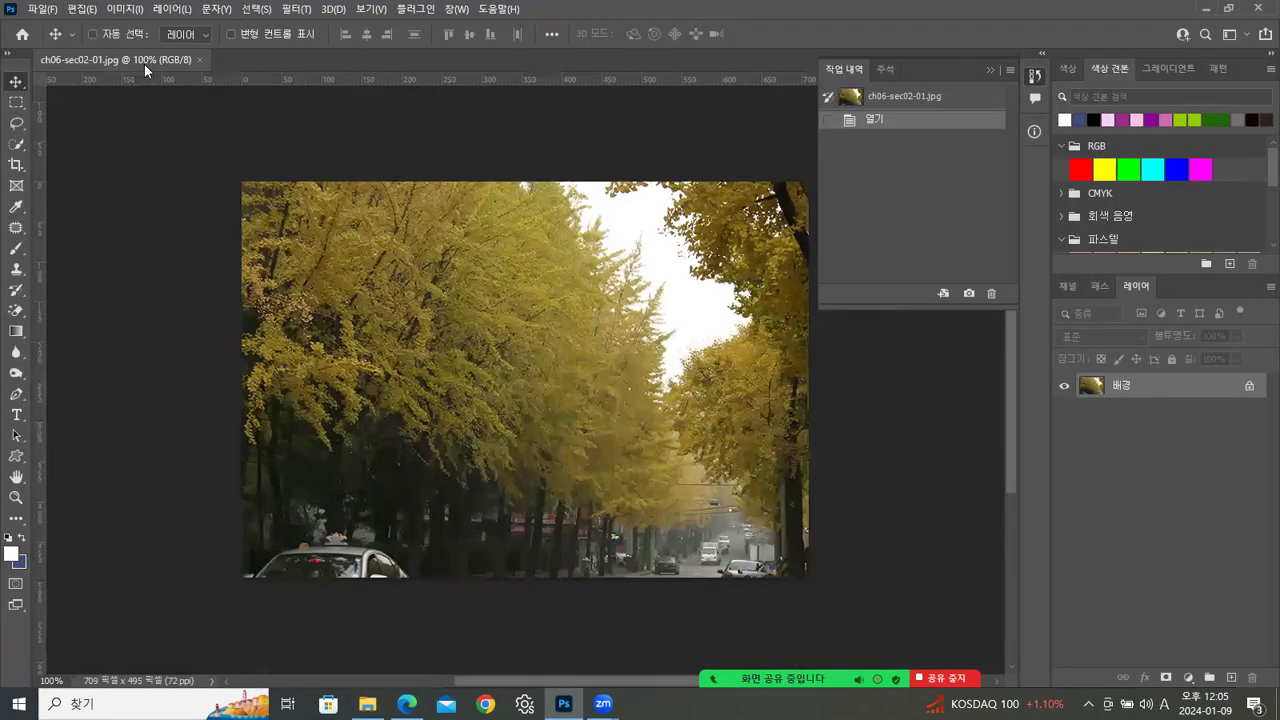
pyautogui.moveTo(257, 80); pyautogui.dragTo(352, 101)
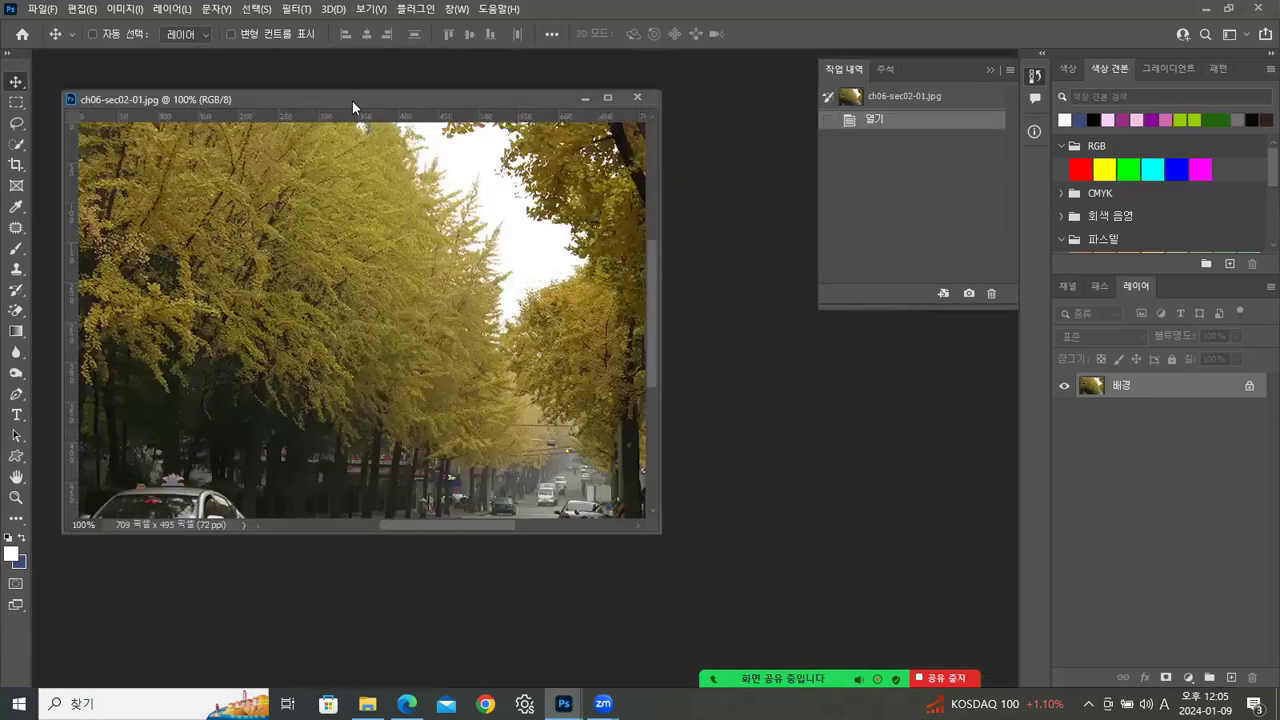
pyautogui.moveTo(376, 171); pyautogui.dragTo(374, 167)
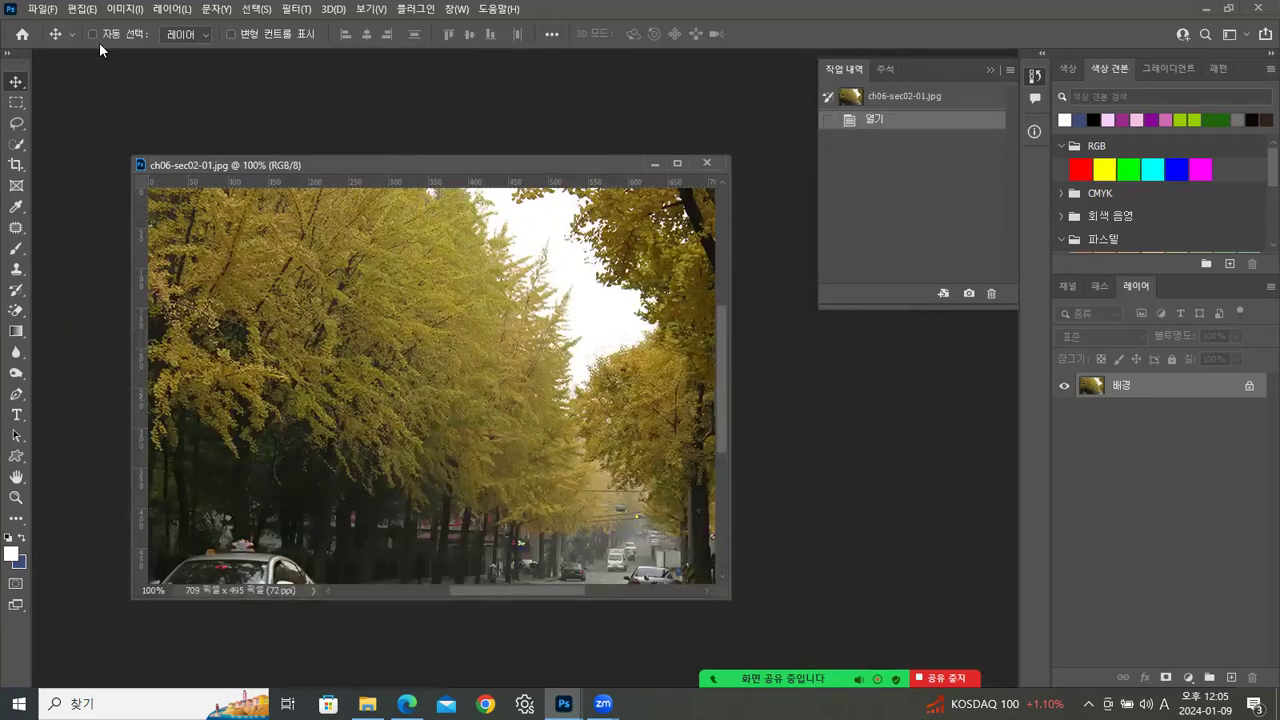
# Step: Apply Brightness/Contrast to the ginkgo street photo with brightness 43 and contrast 84
pyautogui.click(124, 9)
pyautogui.moveTo(137, 52)
pyautogui.click(288, 50)
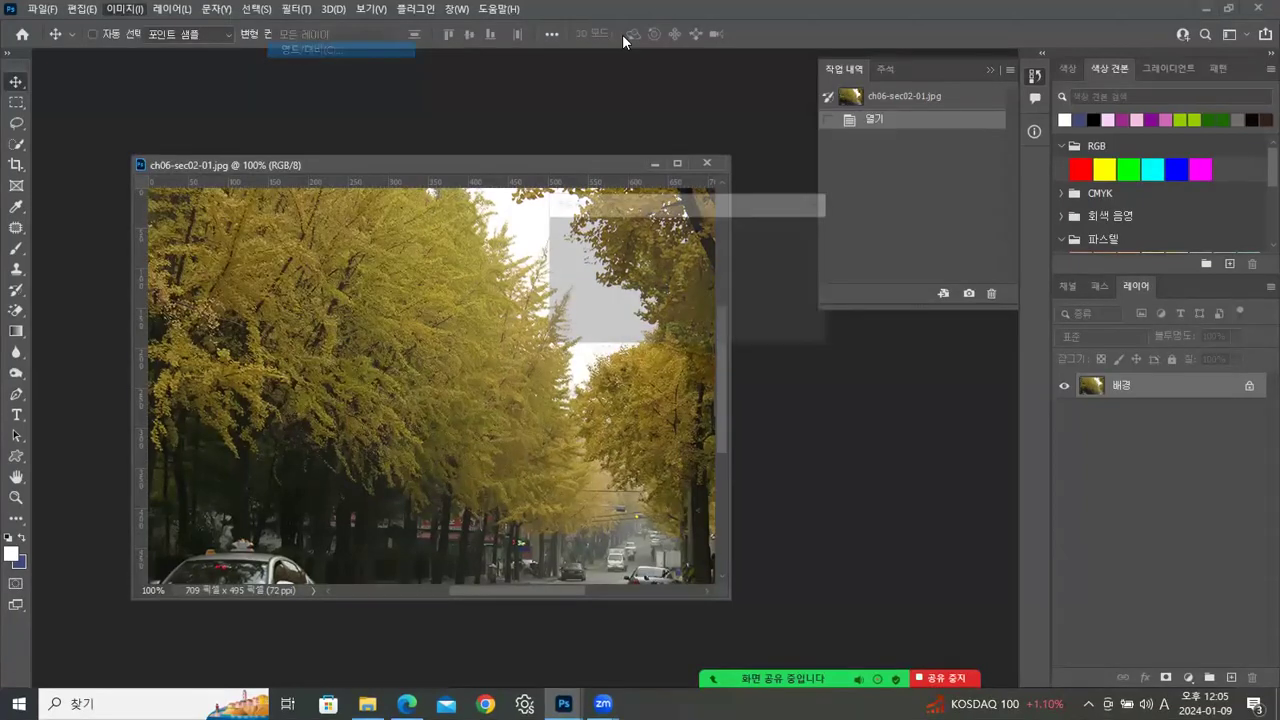
pyautogui.click(987, 68)
pyautogui.moveTo(632, 207); pyautogui.dragTo(831, 263)
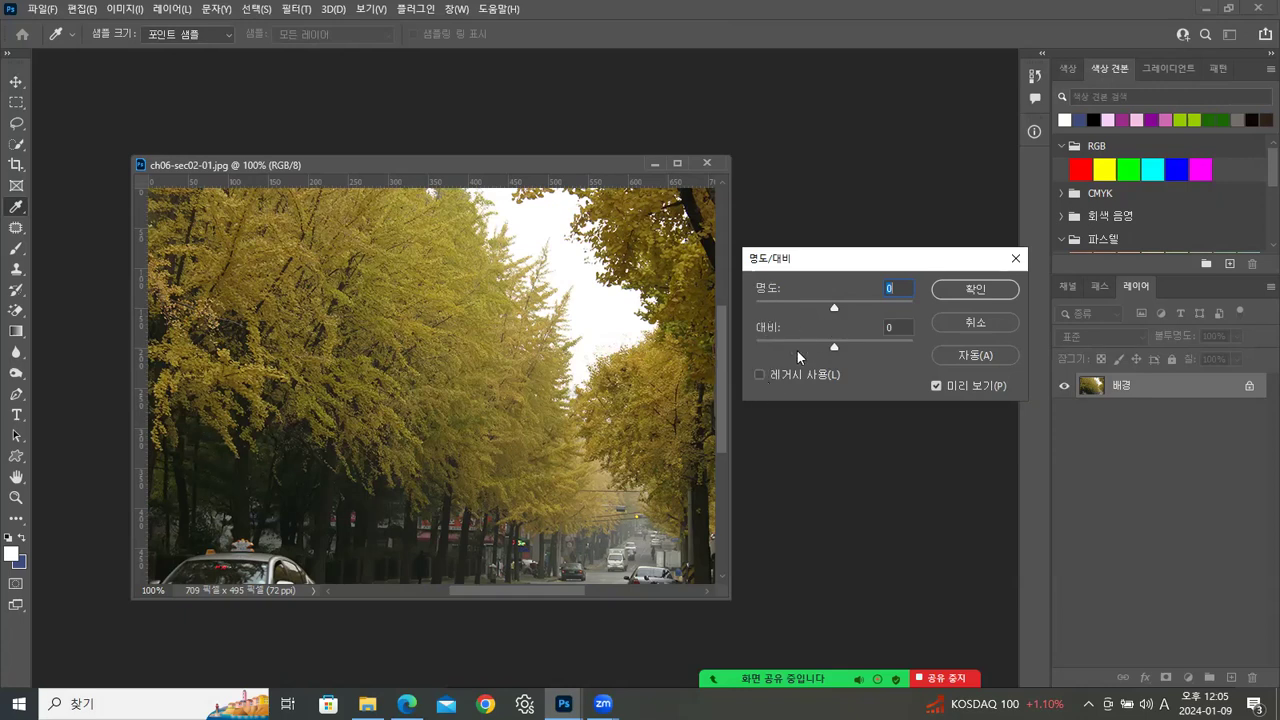
pyautogui.moveTo(835, 311); pyautogui.dragTo(856, 304)
pyautogui.moveTo(837, 346); pyautogui.dragTo(859, 343)
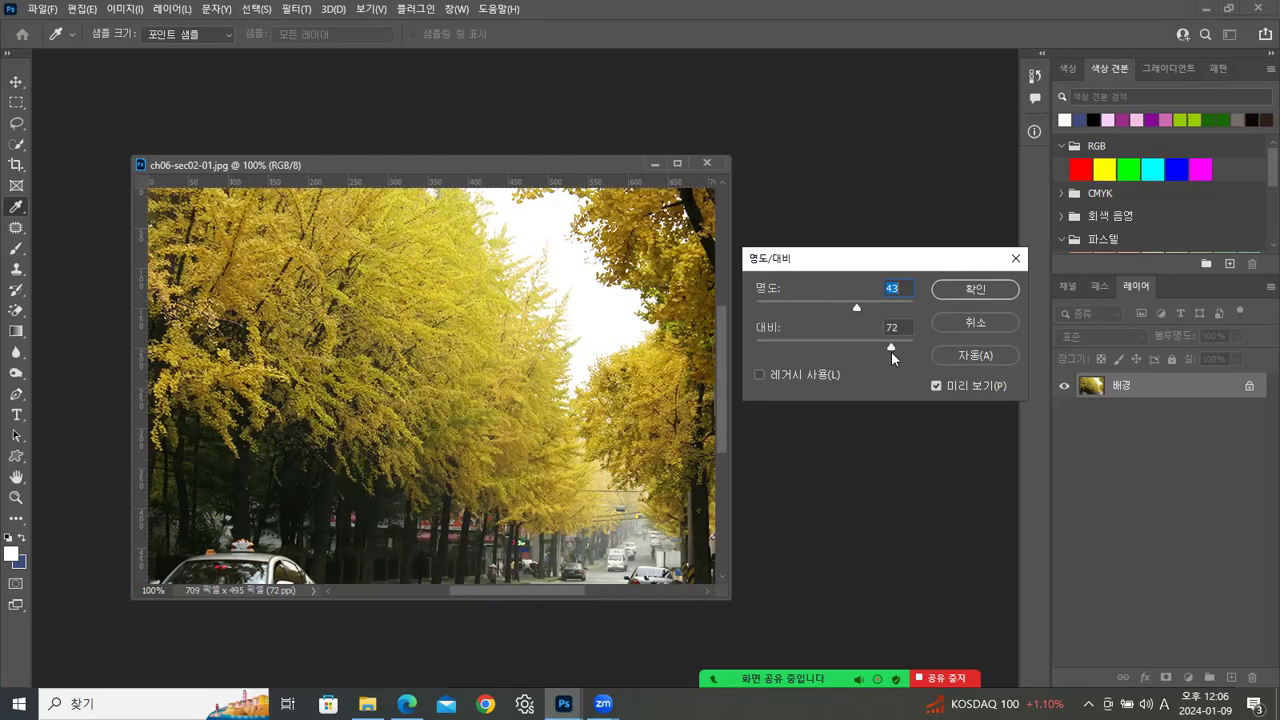
pyautogui.moveTo(899, 351); pyautogui.dragTo(899, 351)
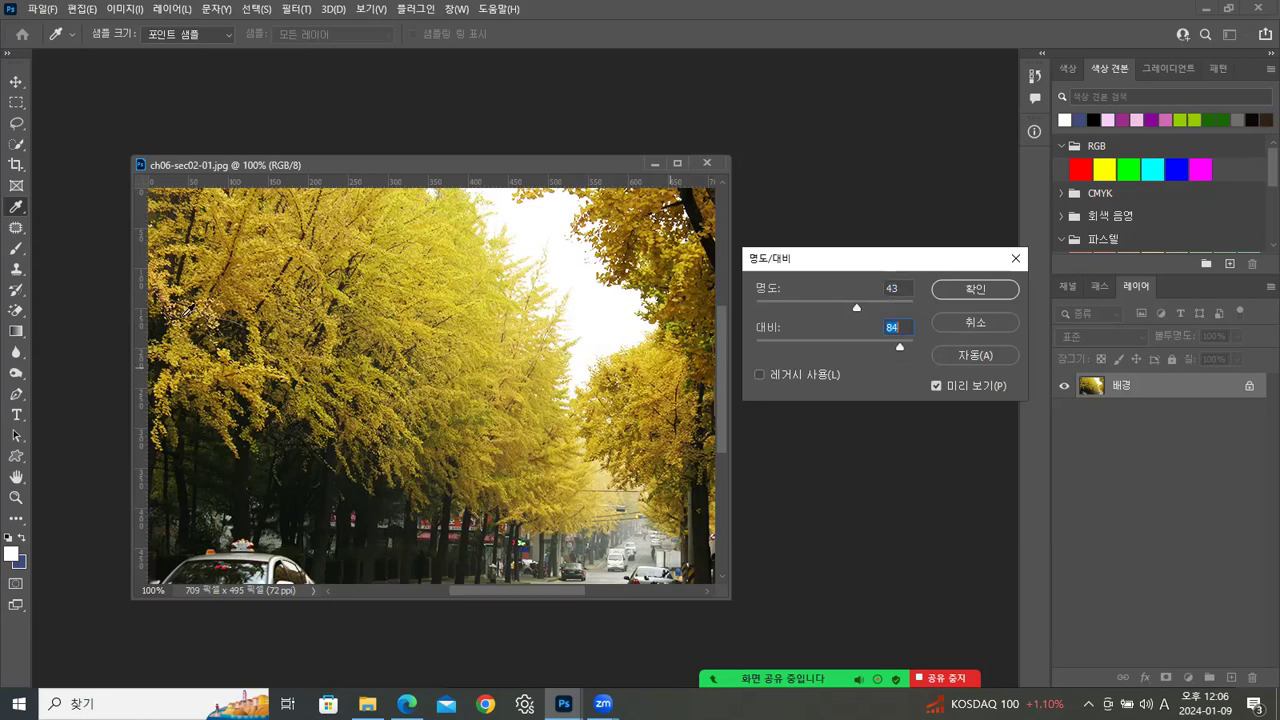
pyautogui.click(982, 288)
# Step: Duplicate the adjusted ch06-sec02-01.jpg as ch06-sec02-01 복사 and move the copy's window clear of the original
pyautogui.moveTo(434, 160); pyautogui.dragTo(387, 101)
pyautogui.rightClick(387, 102)
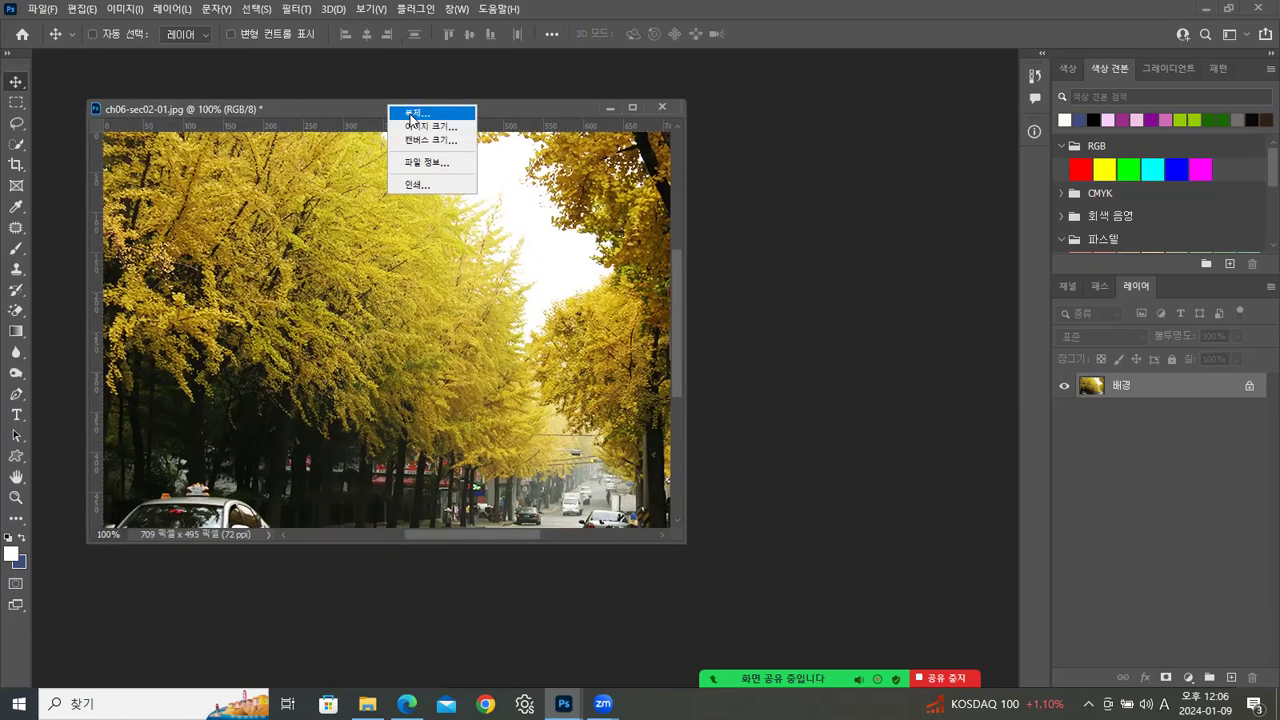
pyautogui.click(412, 116)
pyautogui.click(765, 214)
pyautogui.moveTo(316, 133); pyautogui.dragTo(553, 195)
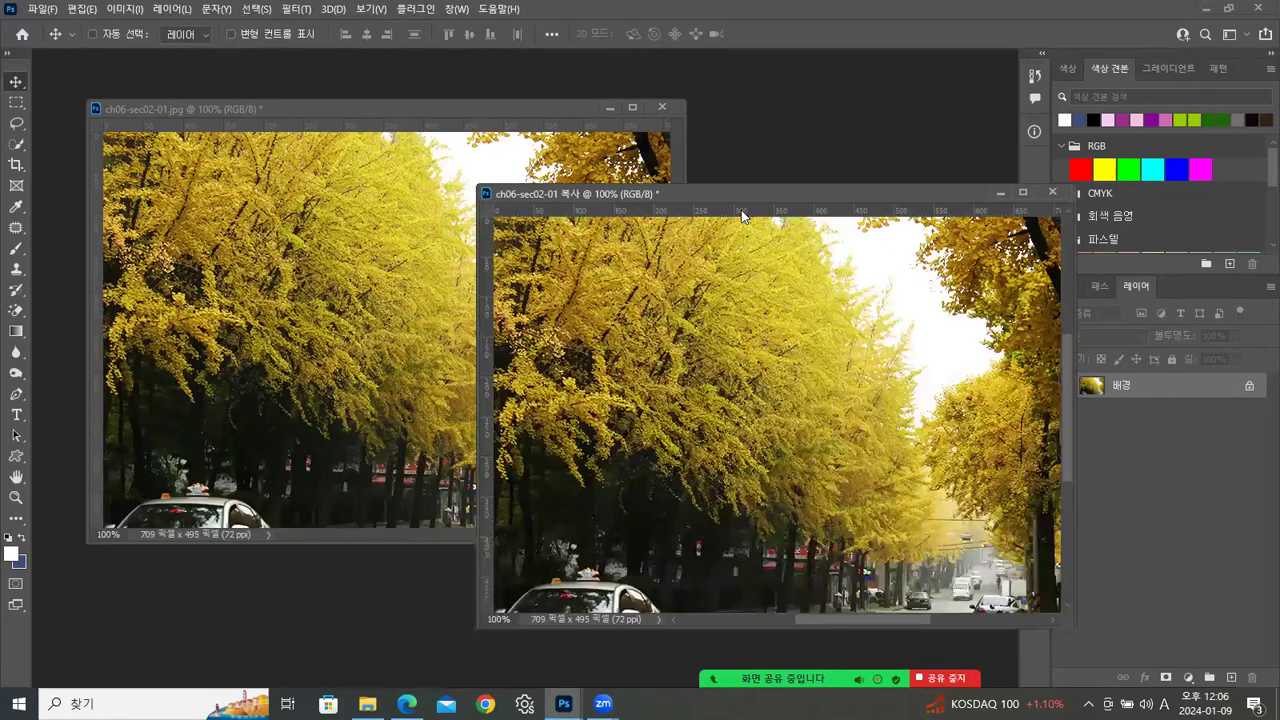
pyautogui.moveTo(737, 194); pyautogui.dragTo(305, 191)
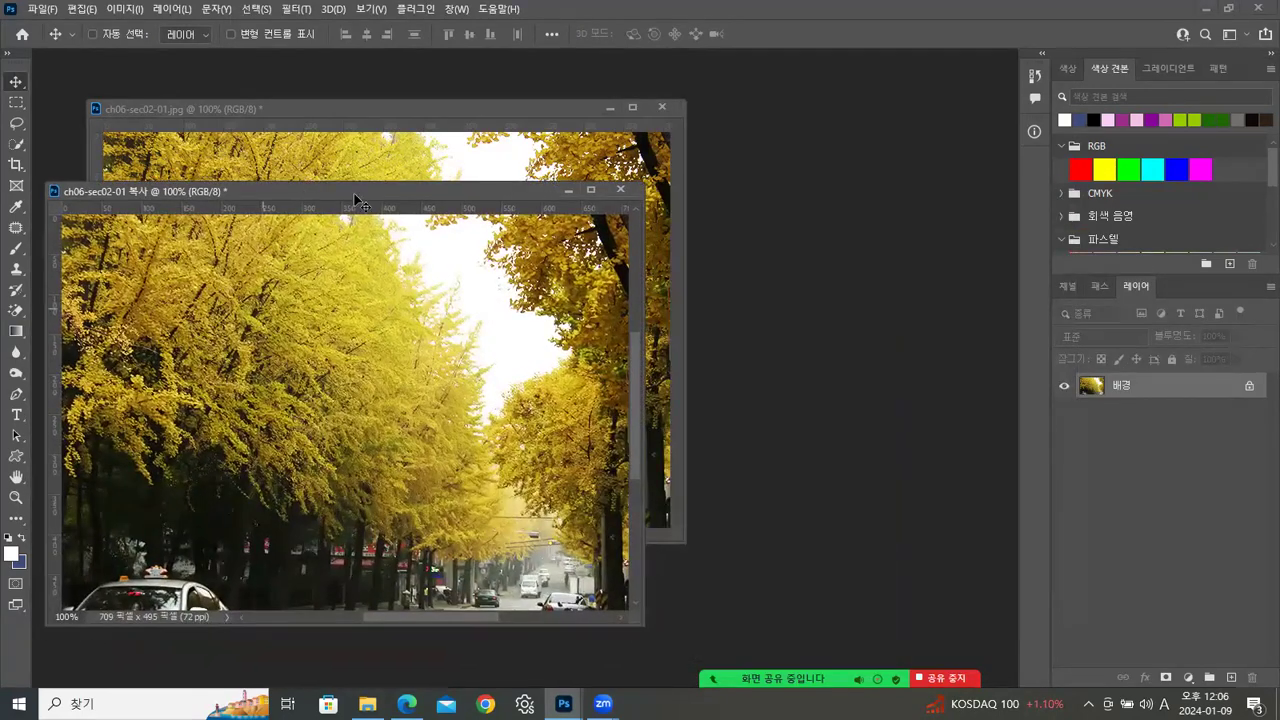
# Step: Place the original ch06-sec02-01.jpg window beside its copy and revert the original to its opening snapshot in the history
pyautogui.click(376, 105)
pyautogui.moveTo(376, 105); pyautogui.dragTo(668, 200)
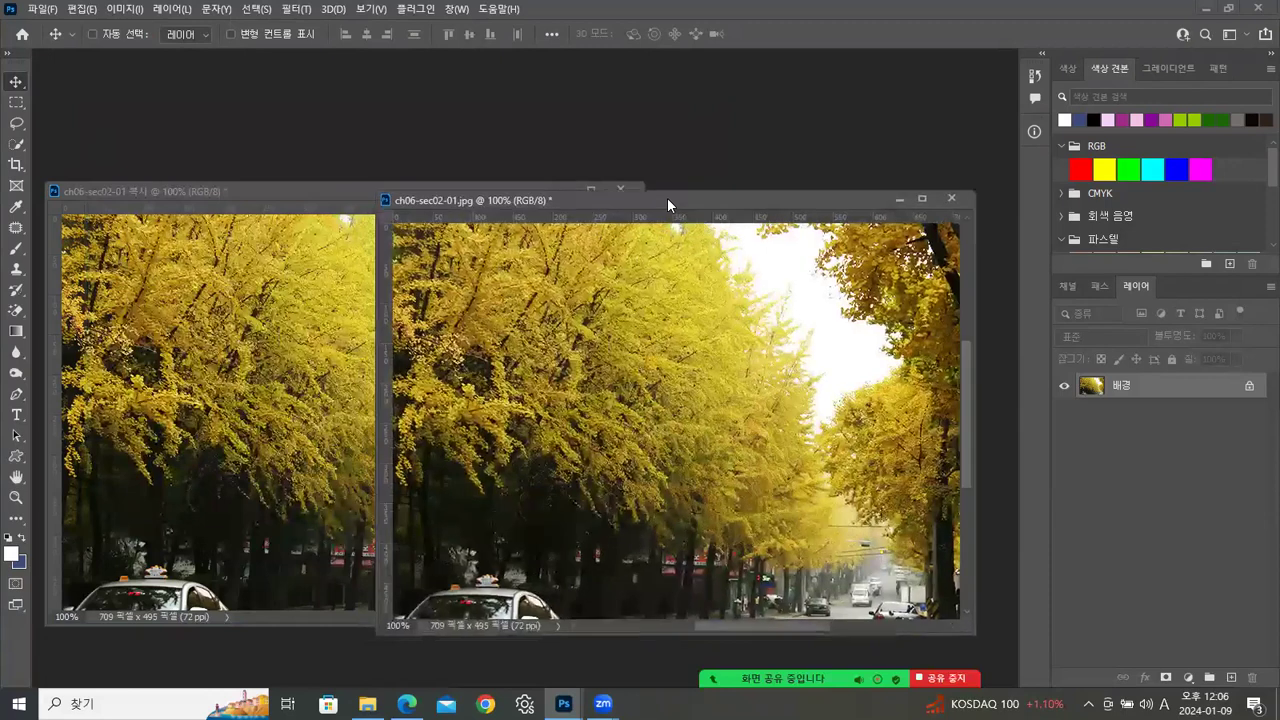
pyautogui.click(1037, 74)
pyautogui.click(908, 98)
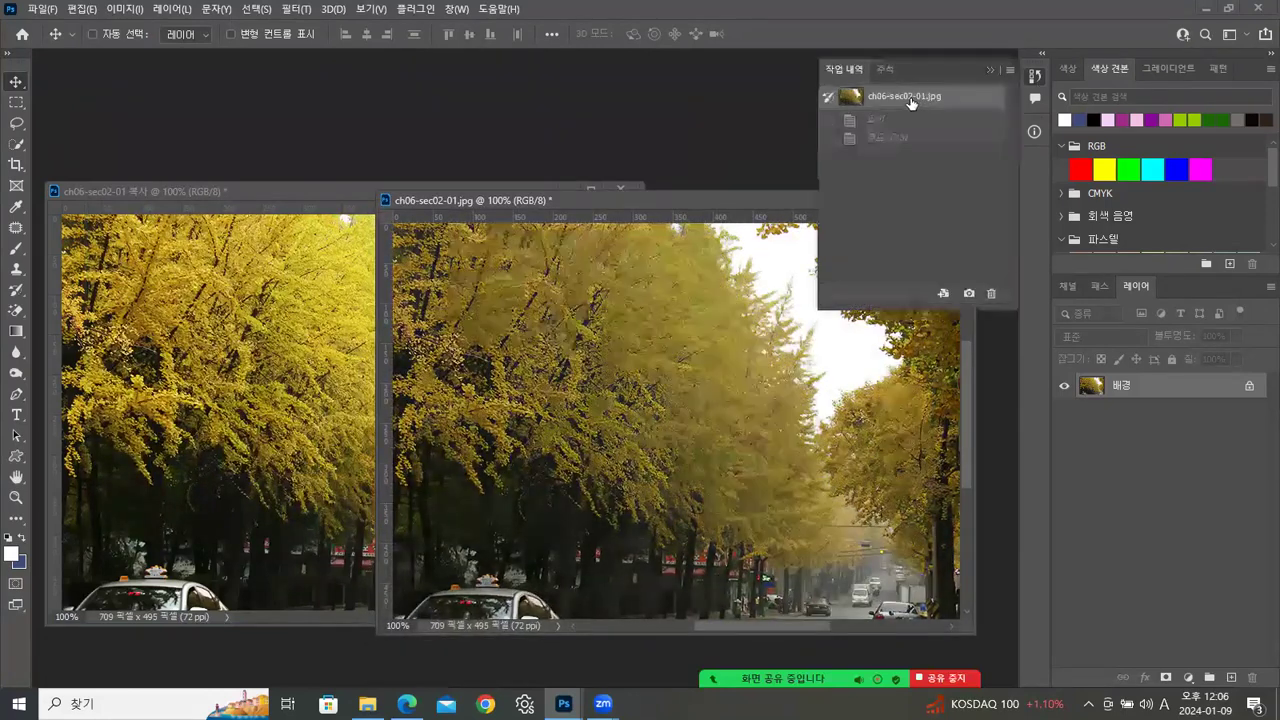
# Step: Apply Brightness/Contrast with the legacy option to the original ginkgo photo, using brightness 29 and contrast 46
pyautogui.click(989, 69)
pyautogui.click(124, 10)
pyautogui.moveTo(190, 50)
pyautogui.click(316, 51)
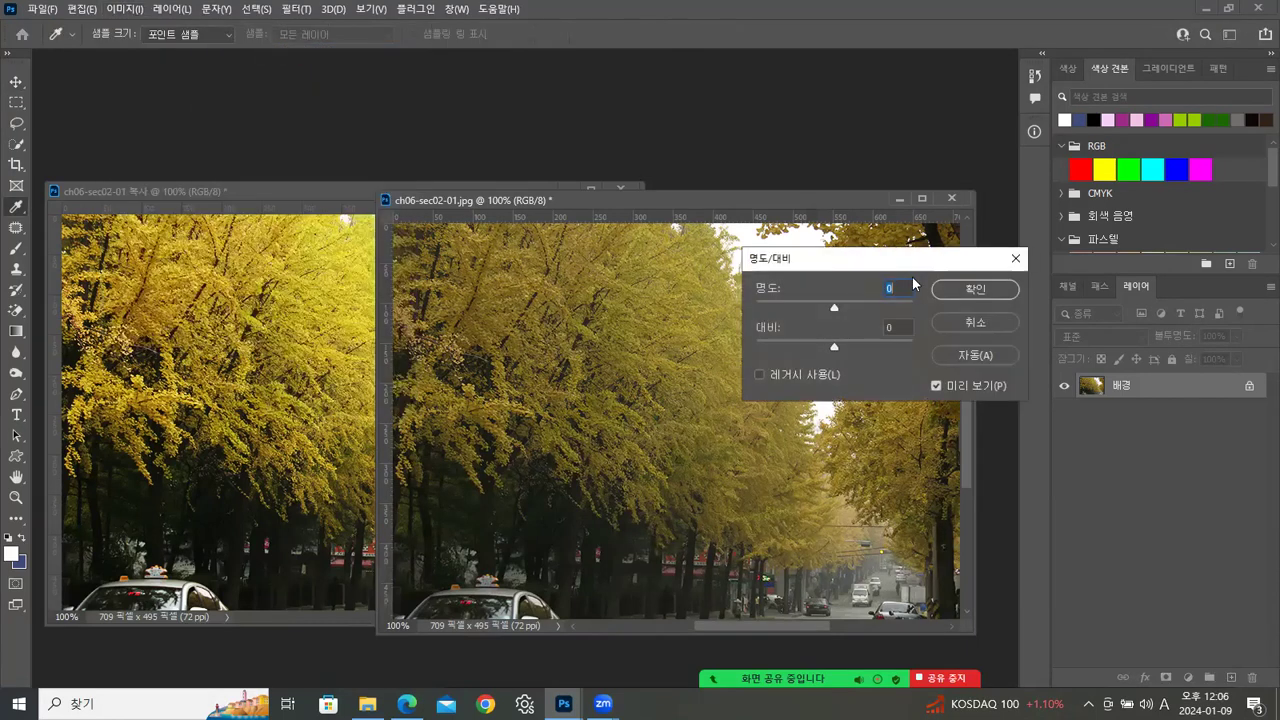
pyautogui.moveTo(890, 257); pyautogui.dragTo(1052, 139)
pyautogui.click(921, 256)
pyautogui.moveTo(998, 189); pyautogui.dragTo(1026, 187)
pyautogui.moveTo(996, 232); pyautogui.dragTo(1019, 191)
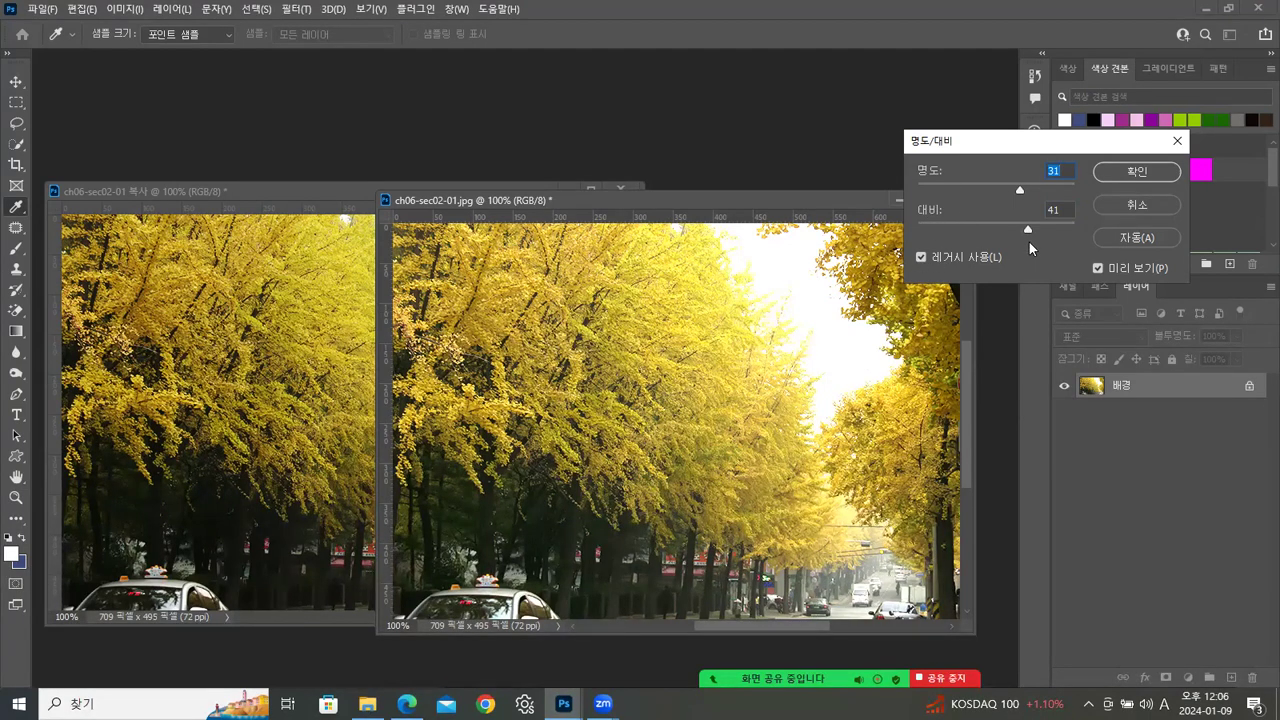
pyautogui.write('30')
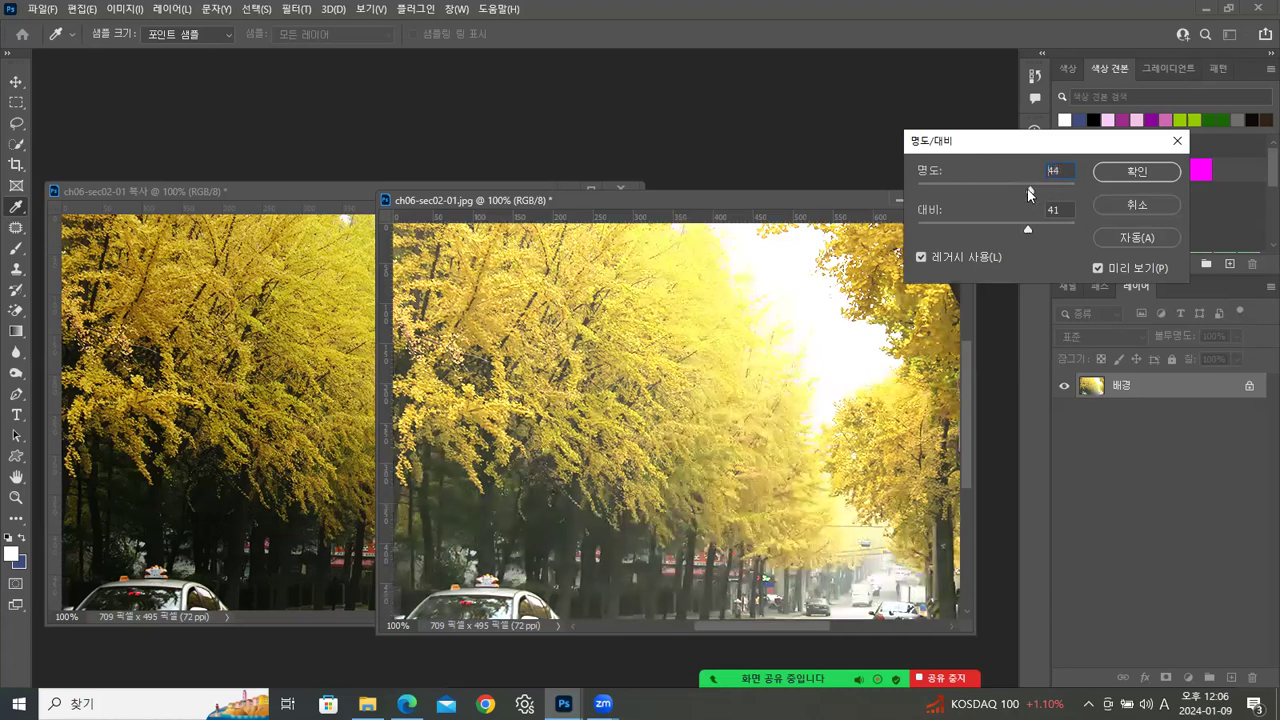
pyautogui.moveTo(1022, 193); pyautogui.dragTo(1018, 191)
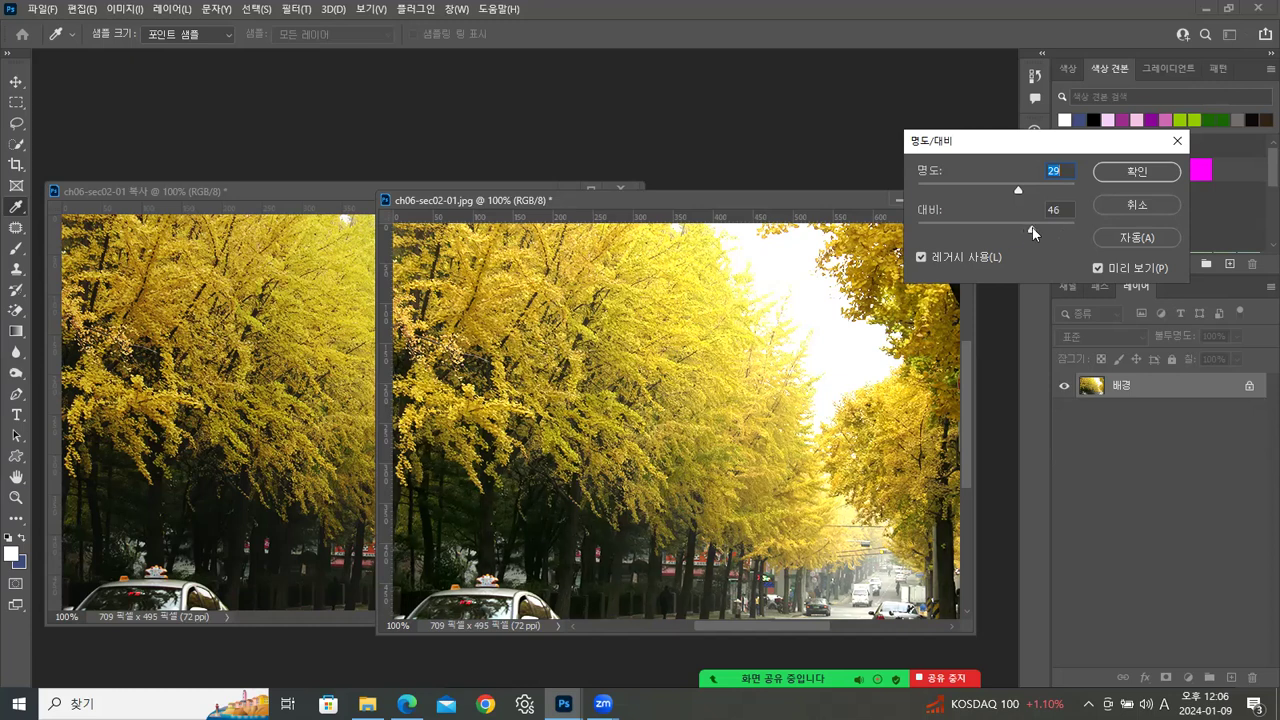
pyautogui.click(1136, 171)
# Step: Place the ch06-sec02-01.jpg window beside its copy to compare the legacy and standard Brightness/Contrast results
pyautogui.press('v')
pyautogui.moveTo(655, 200); pyautogui.dragTo(896, 198)
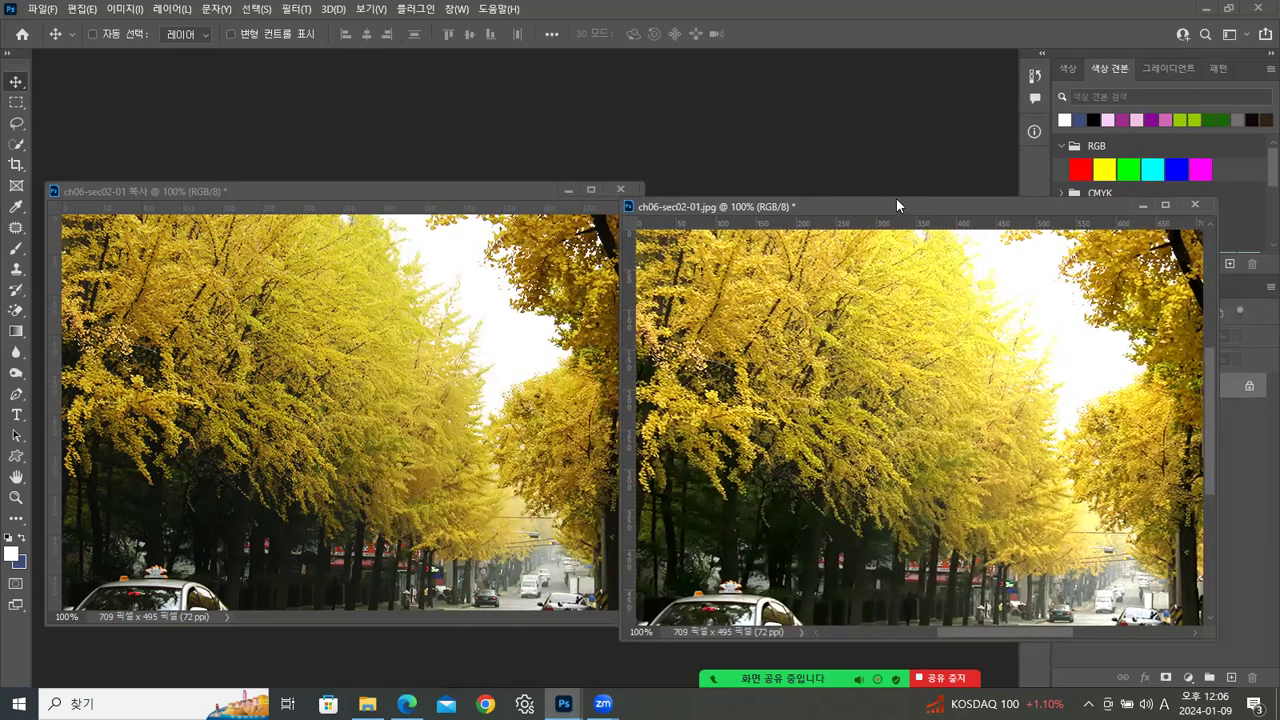
pyautogui.click(416, 191)
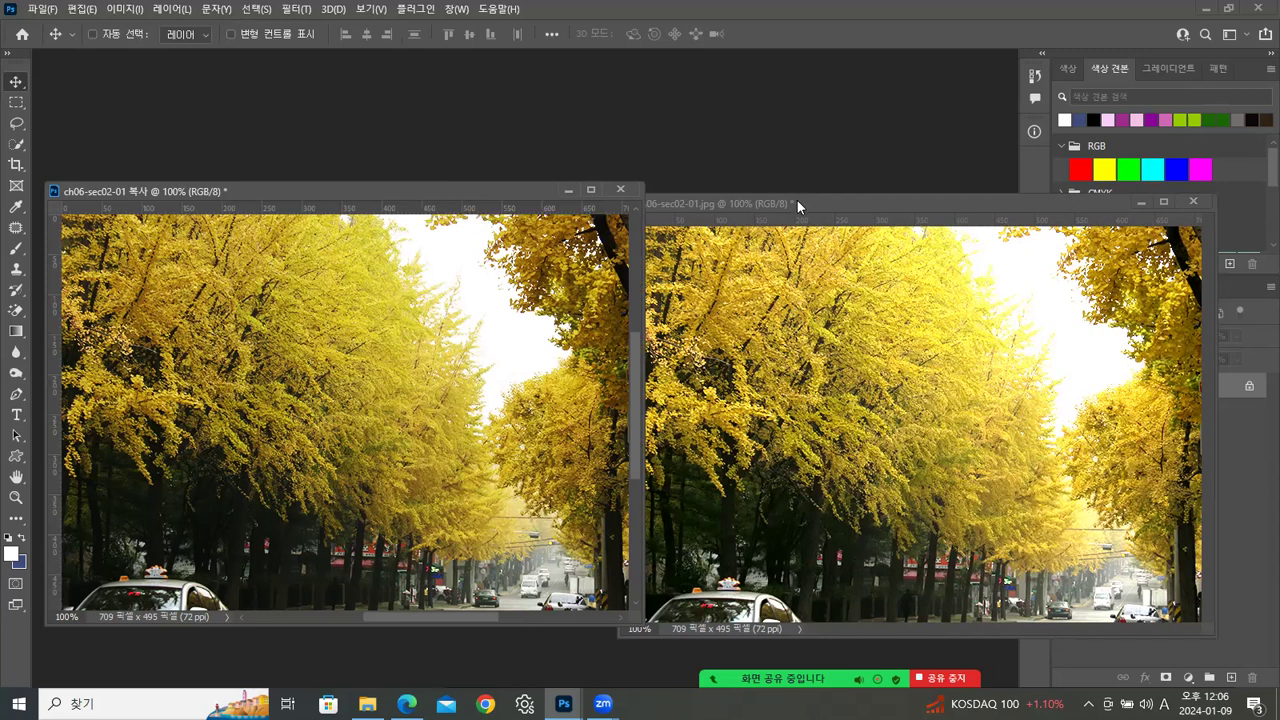
pyautogui.click(834, 200)
pyautogui.moveTo(847, 203); pyautogui.dragTo(814, 159)
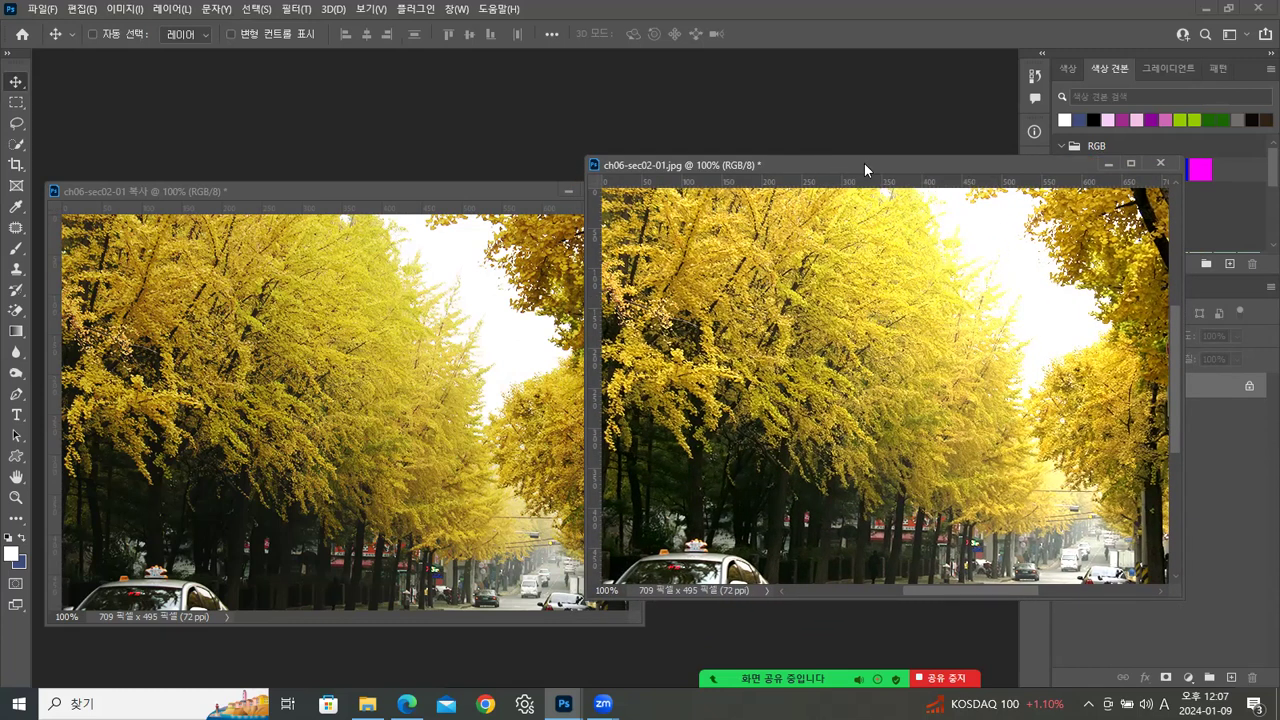
pyautogui.moveTo(864, 163); pyautogui.dragTo(831, 164)
# Step: Close ch06-sec02-01.jpg and its copy without saving the changes
pyautogui.click(1127, 163)
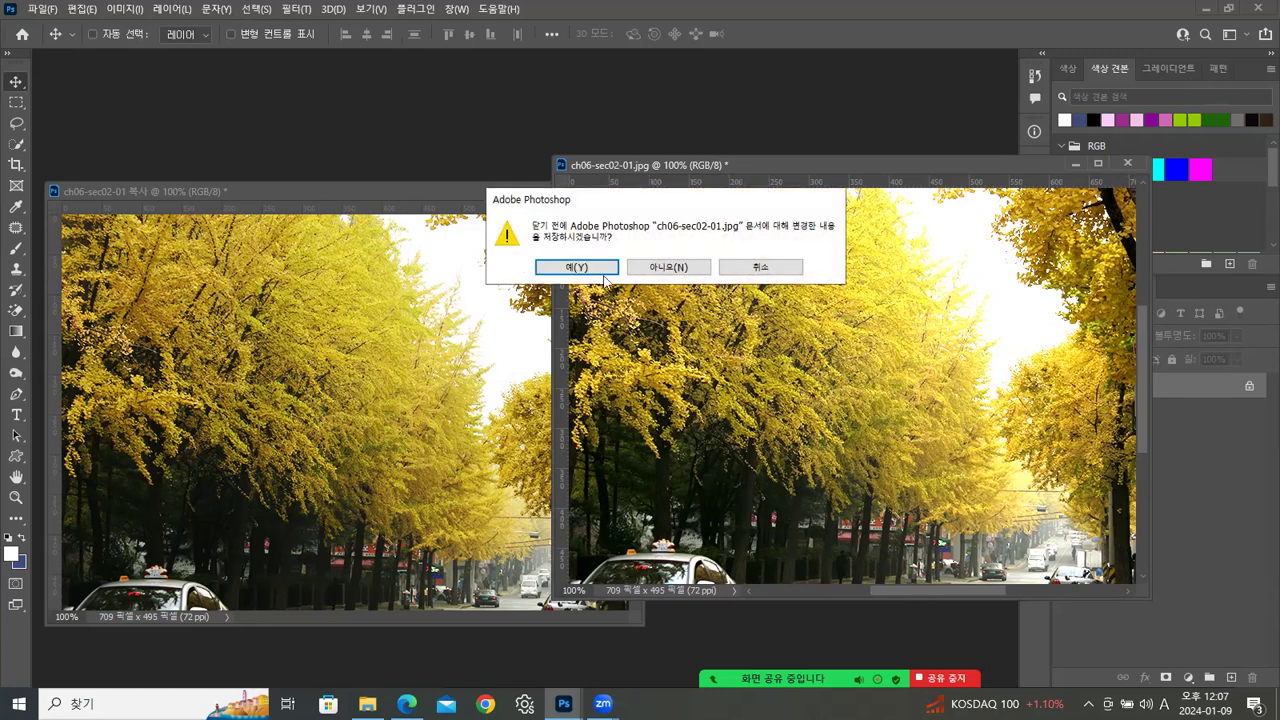
pyautogui.click(652, 267)
pyautogui.moveTo(513, 187); pyautogui.dragTo(606, 163)
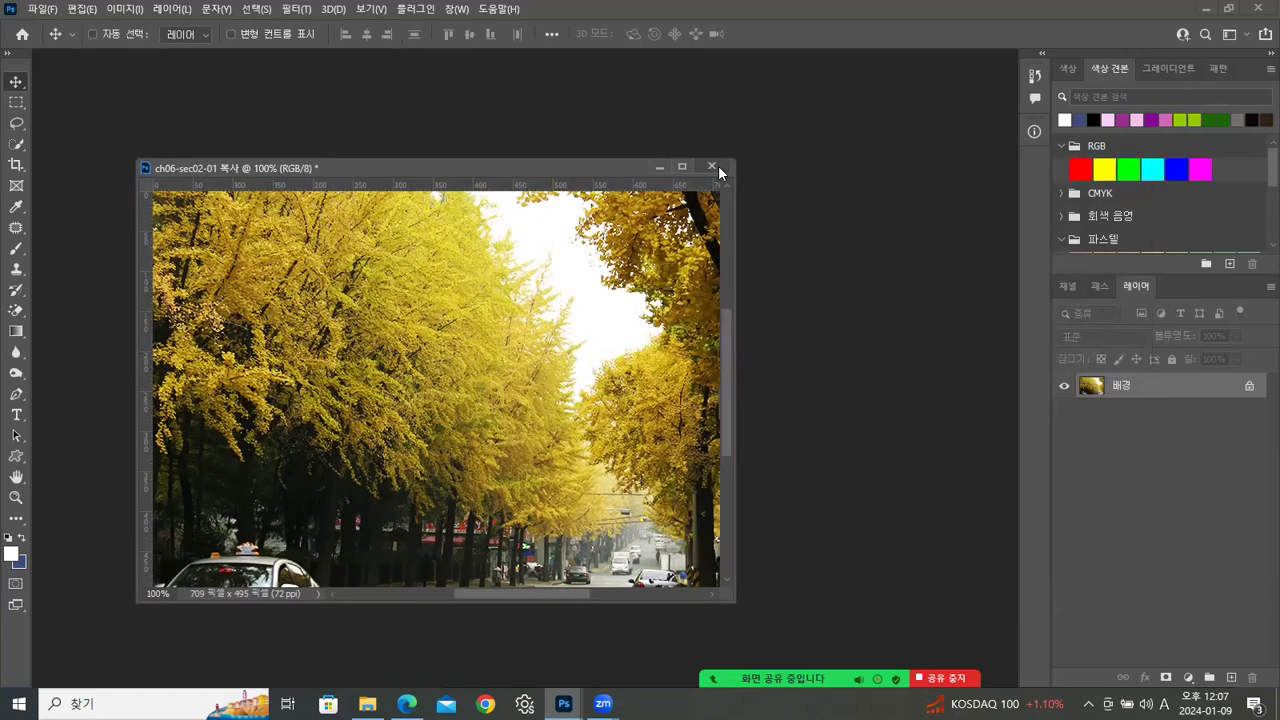
pyautogui.click(712, 165)
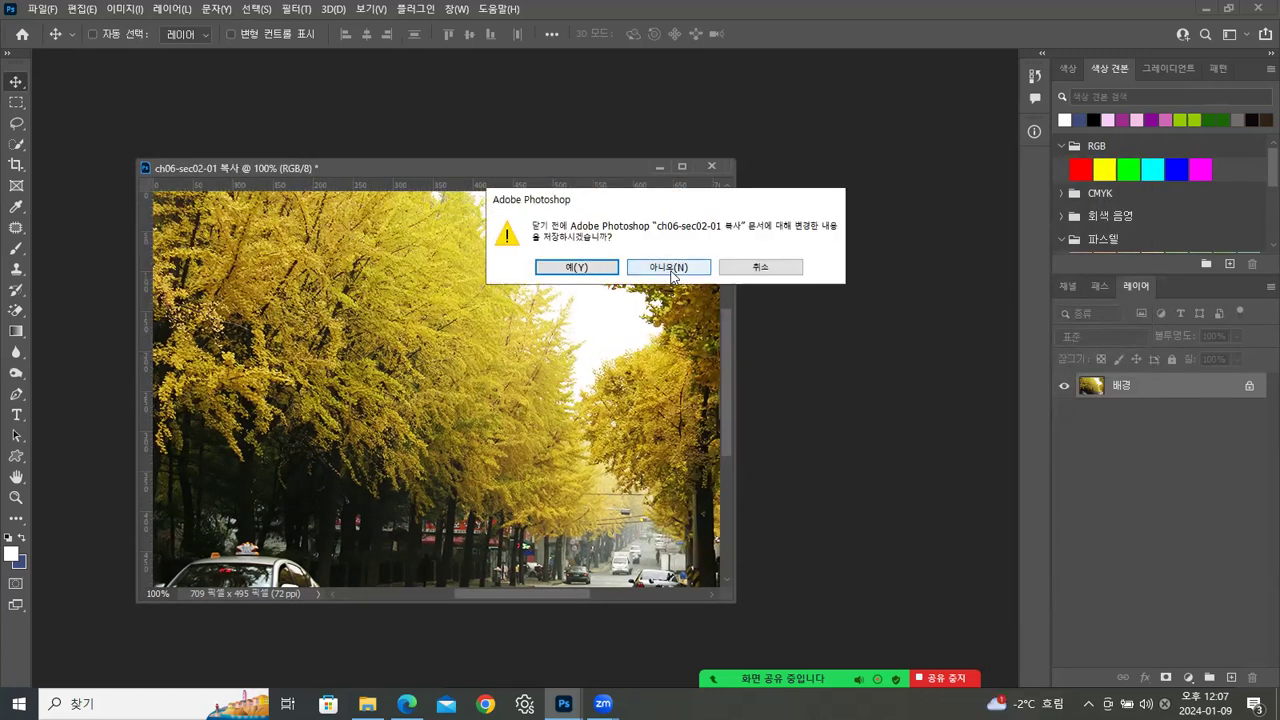
pyautogui.click(672, 275)
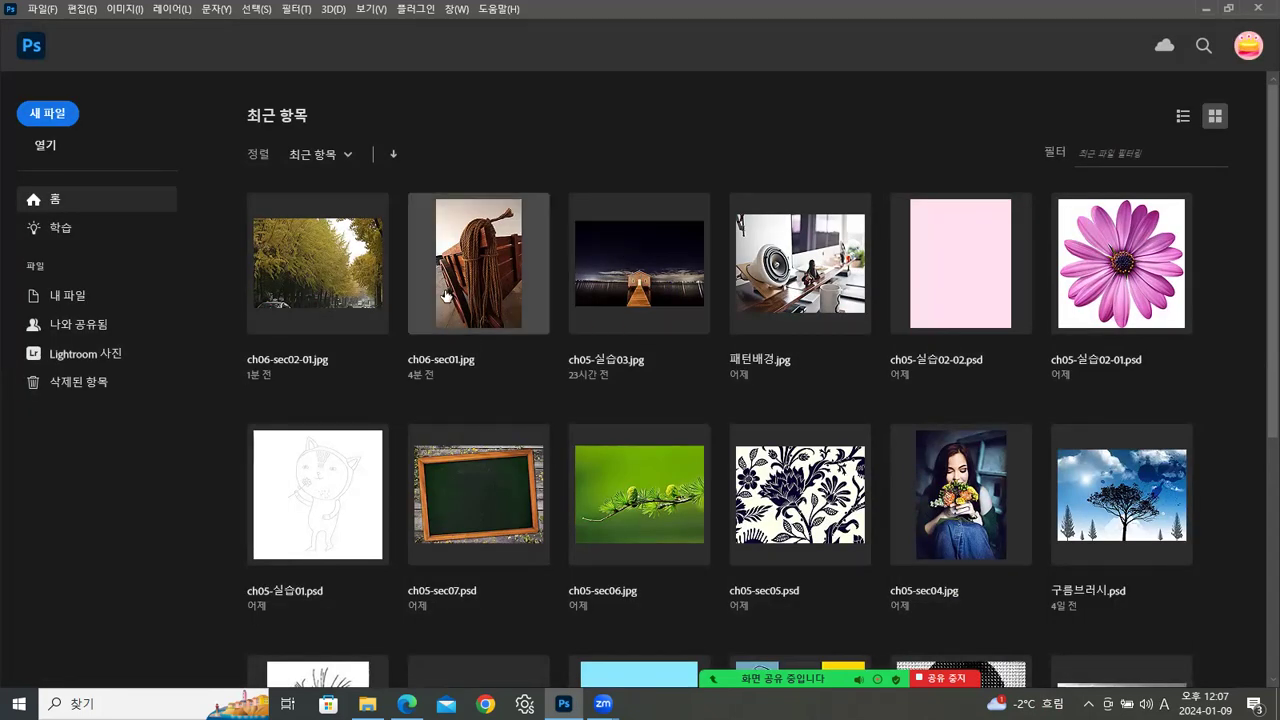
# Step: Open ch06-sec02-02.jpg from the ch06 folder and undock it into a floating window in the workspace
pyautogui.click(368, 704)
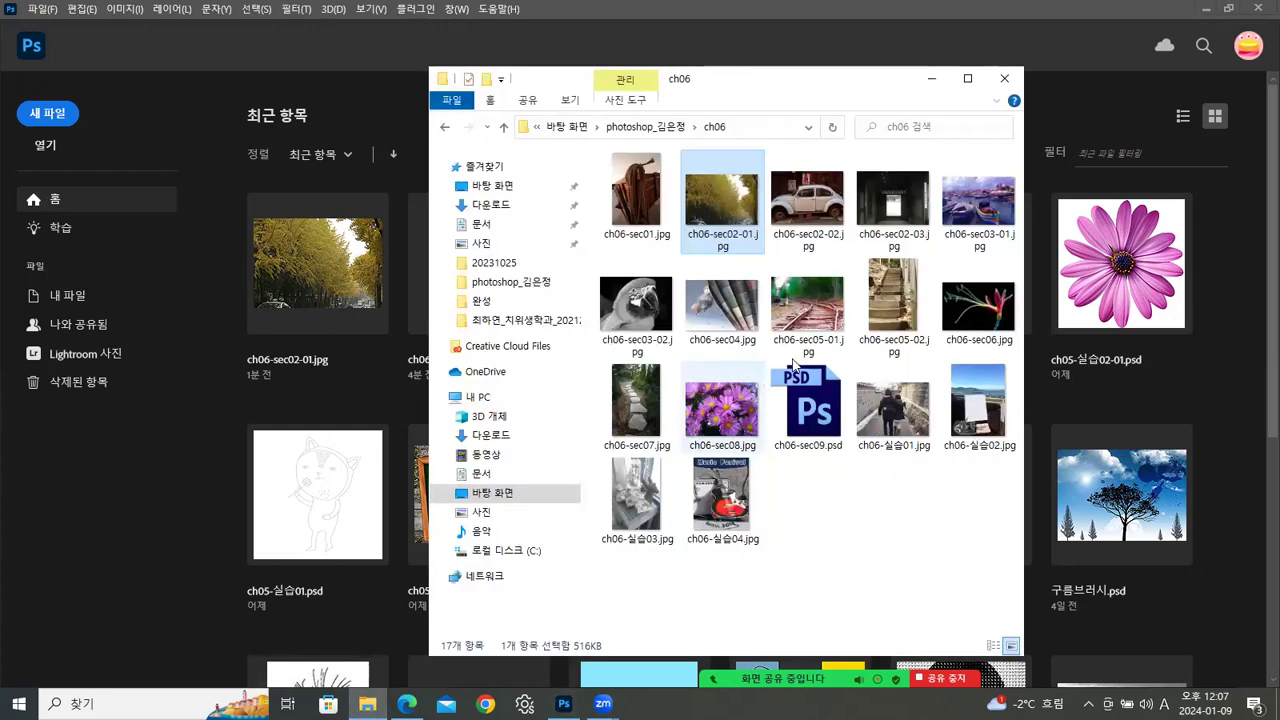
pyautogui.click(808, 205)
pyautogui.moveTo(810, 206); pyautogui.dragTo(162, 527)
pyautogui.moveTo(120, 59); pyautogui.dragTo(377, 96)
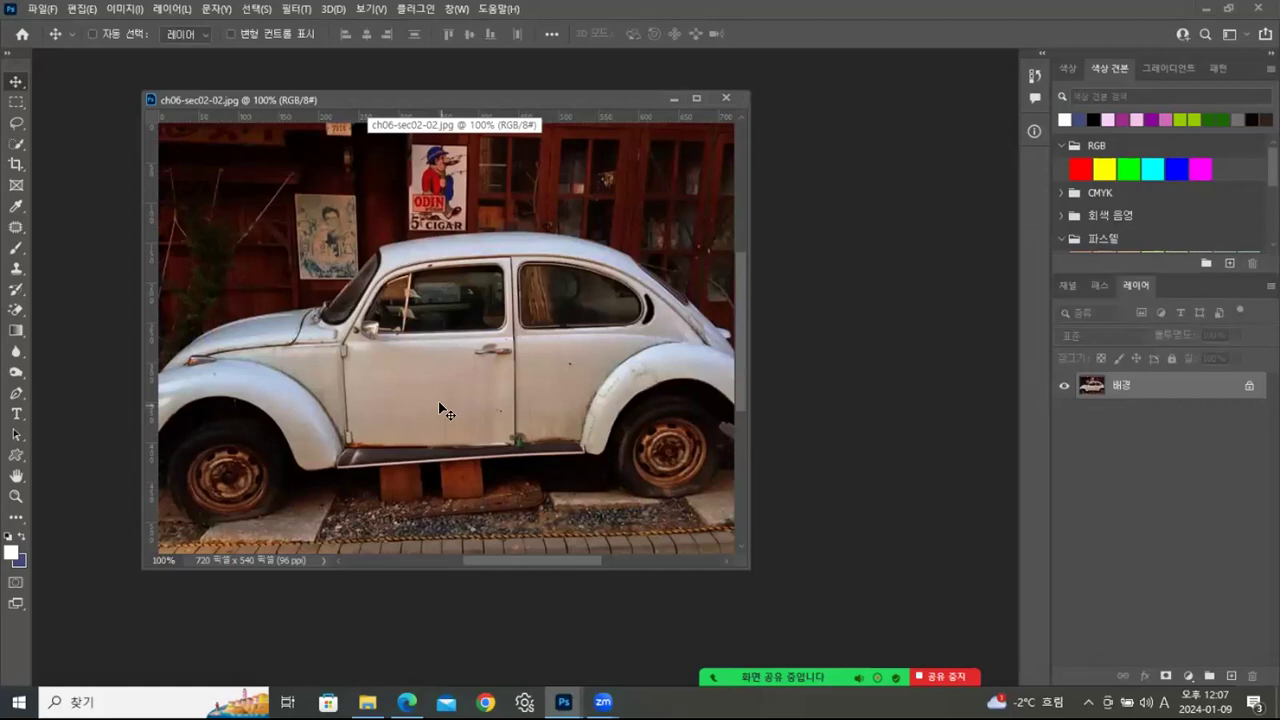
pyautogui.moveTo(454, 100); pyautogui.dragTo(424, 147)
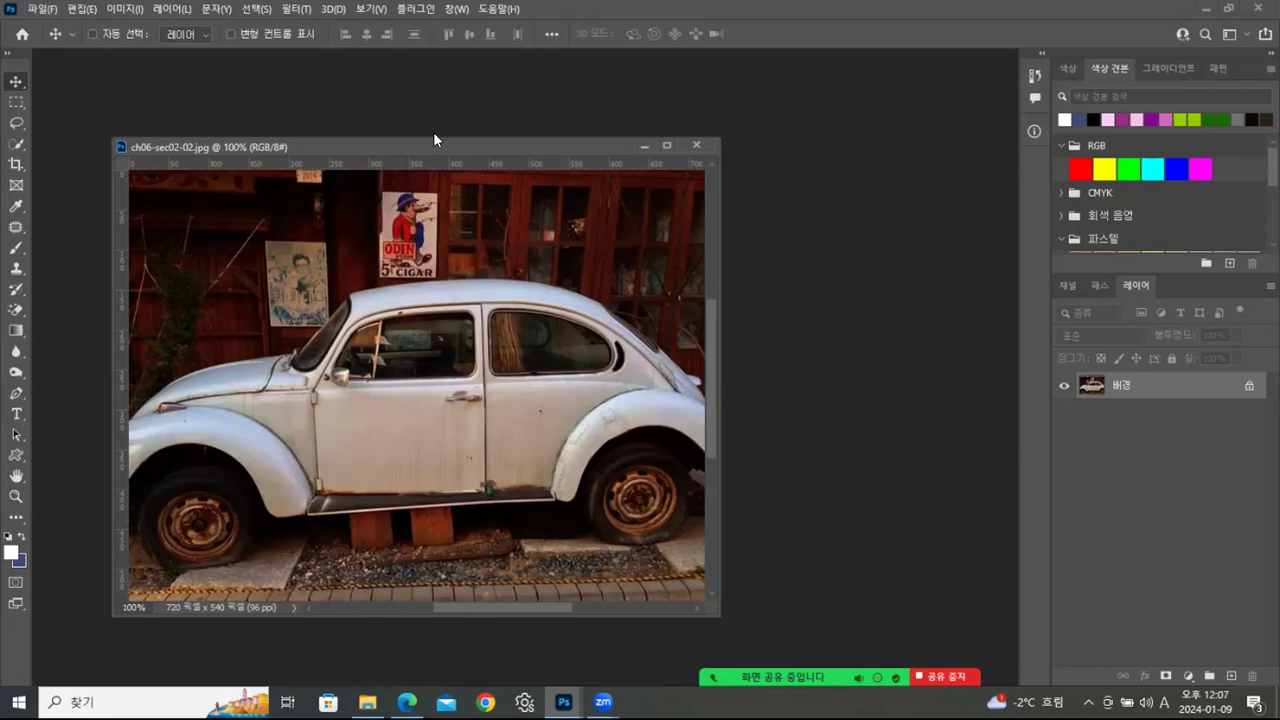
pyautogui.moveTo(398, 146); pyautogui.dragTo(401, 133)
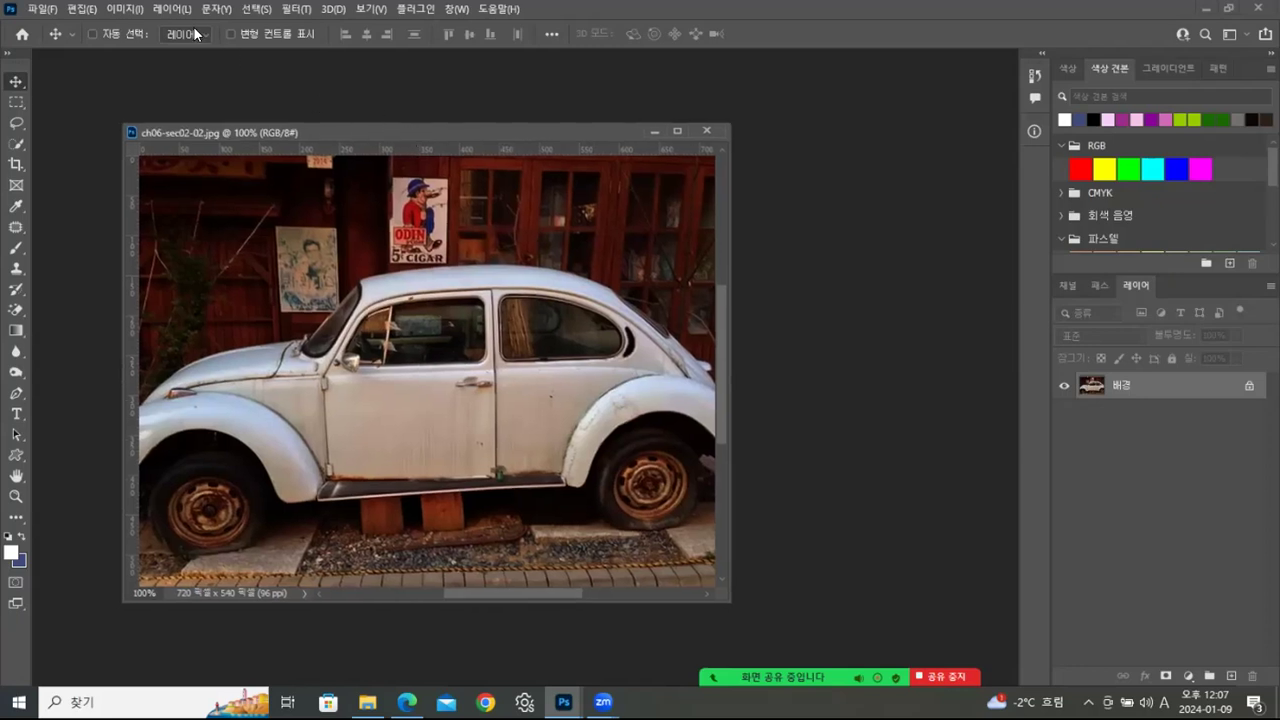
# Step: Apply Levels to the white car photo on the RGB channel with input levels 3, 1.5 and 255
pyautogui.click(131, 10)
pyautogui.moveTo(141, 53)
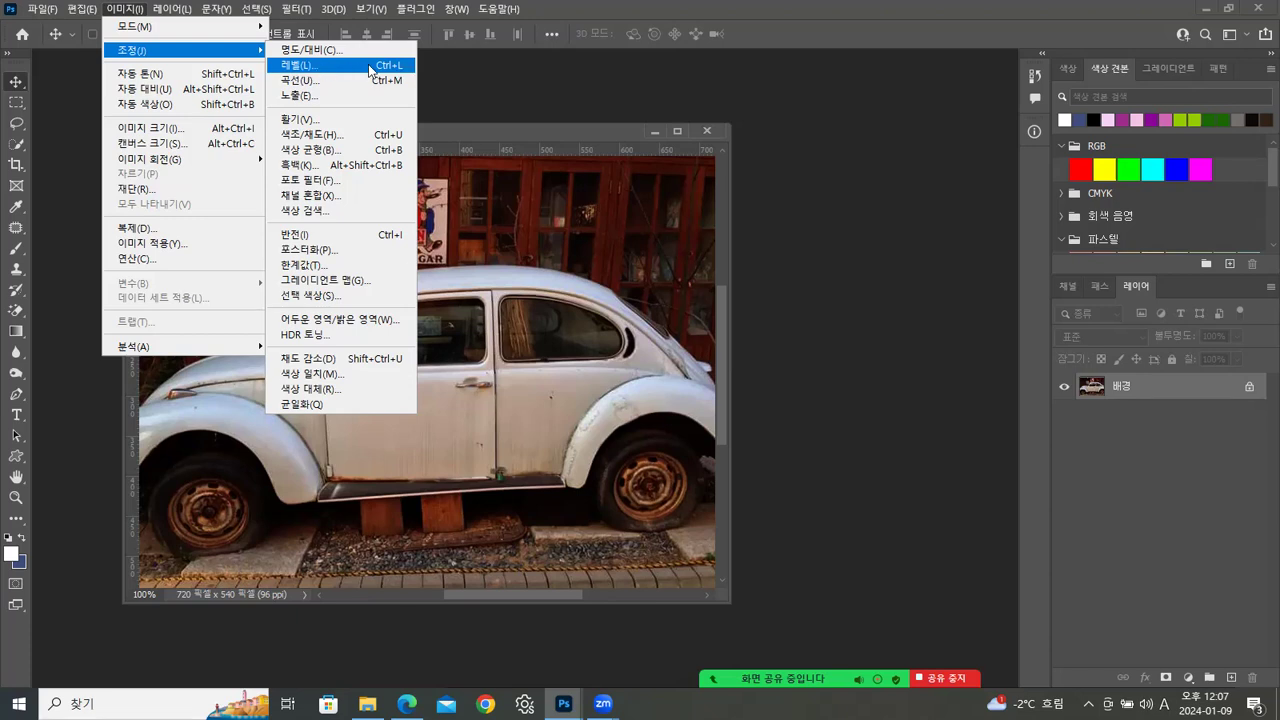
pyautogui.click(287, 70)
pyautogui.moveTo(919, 57); pyautogui.dragTo(844, 202)
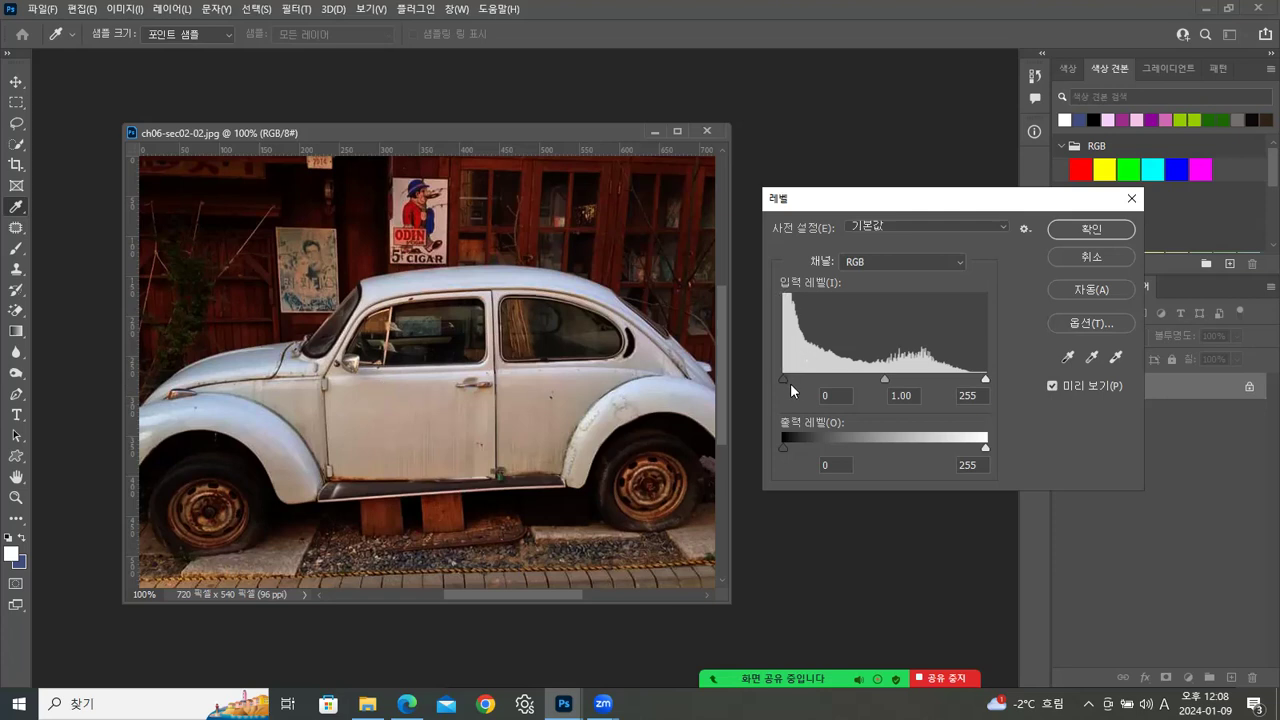
pyautogui.moveTo(788, 380)
pyautogui.mouseDown()
pyautogui.moveTo(811, 378)
pyautogui.moveTo(794, 381)
pyautogui.mouseUp()
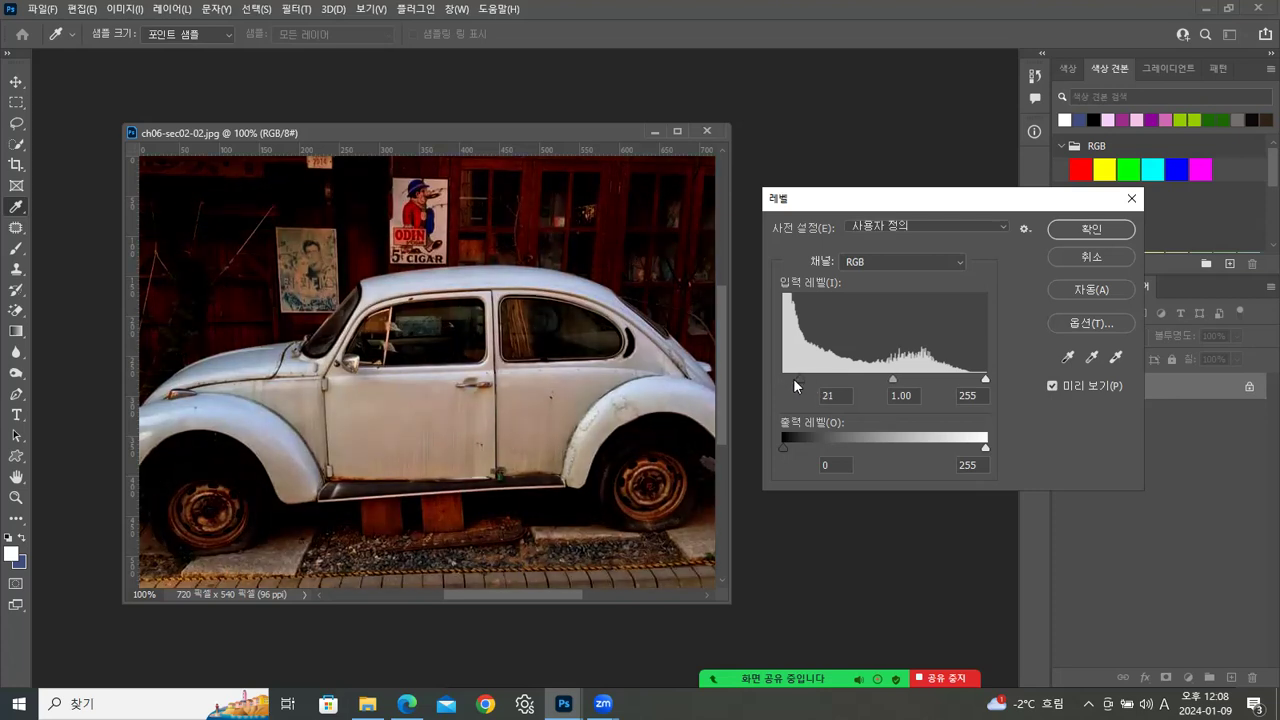
pyautogui.click(797, 380)
pyautogui.moveTo(801, 378); pyautogui.dragTo(726, 391)
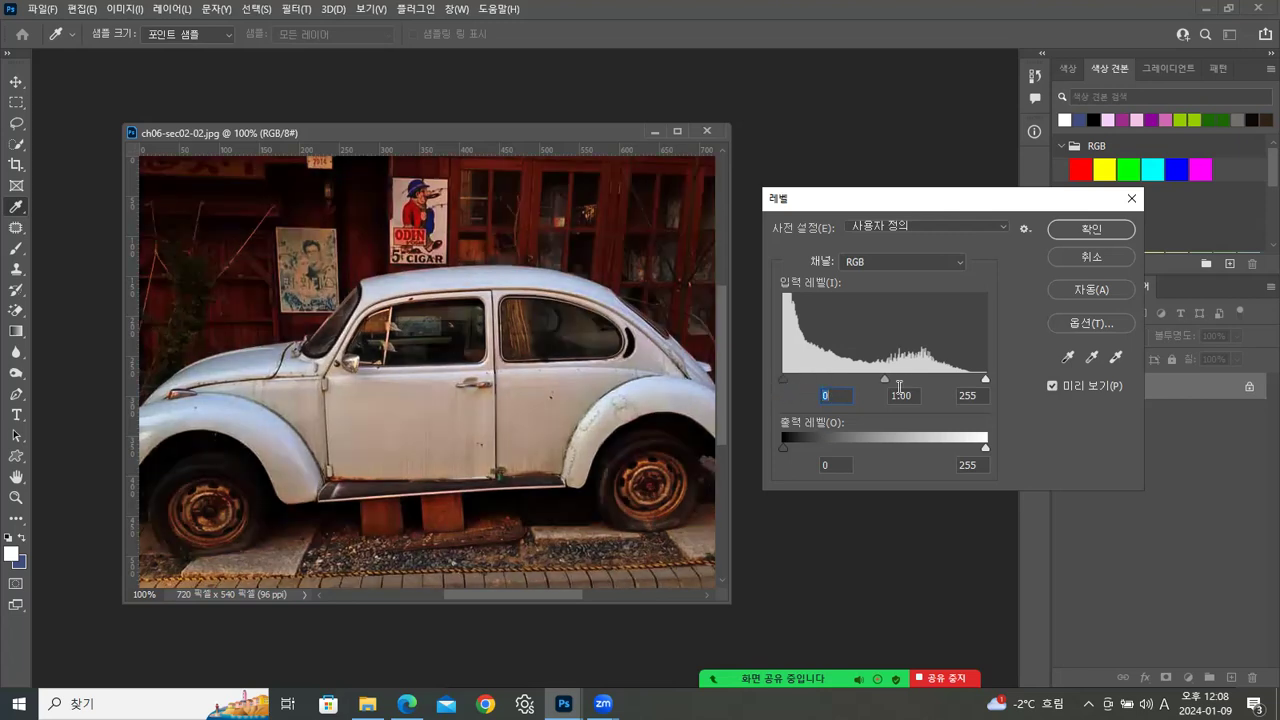
pyautogui.moveTo(885, 379); pyautogui.dragTo(859, 380)
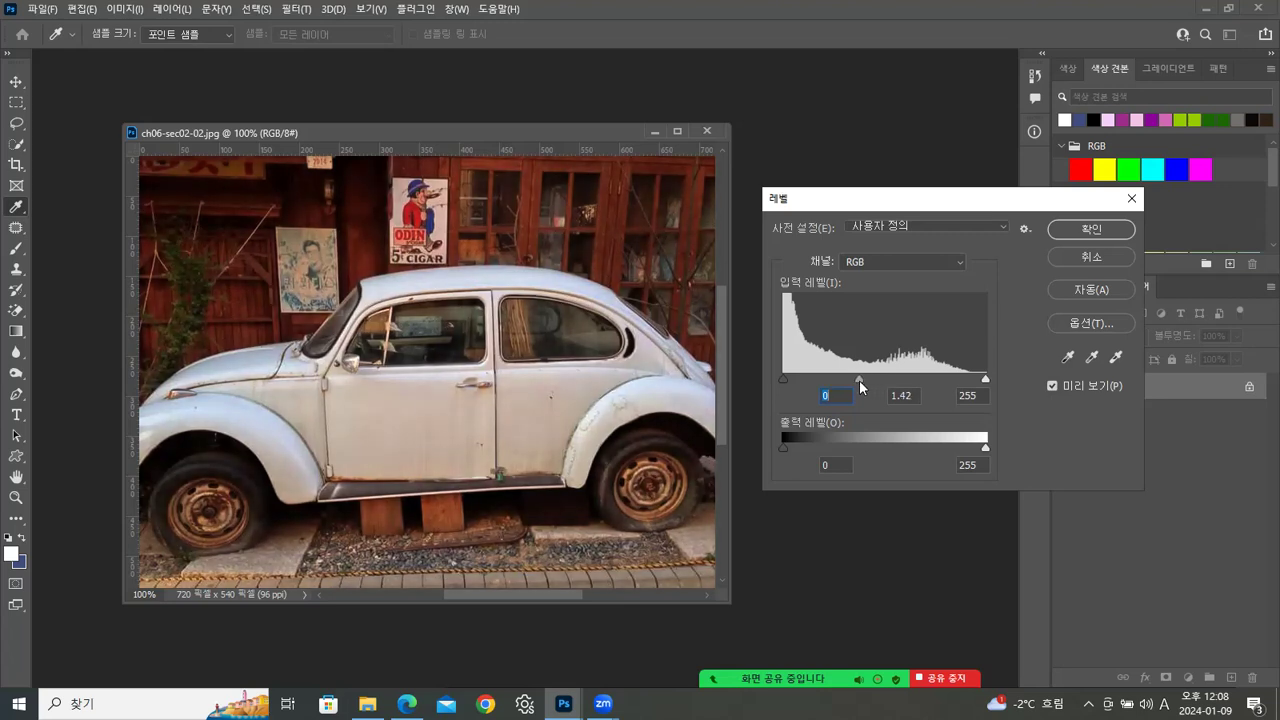
pyautogui.moveTo(984, 378)
pyautogui.mouseDown()
pyautogui.moveTo(953, 383)
pyautogui.moveTo(988, 378)
pyautogui.mouseUp()
pyautogui.moveTo(859, 377); pyautogui.dragTo(785, 374)
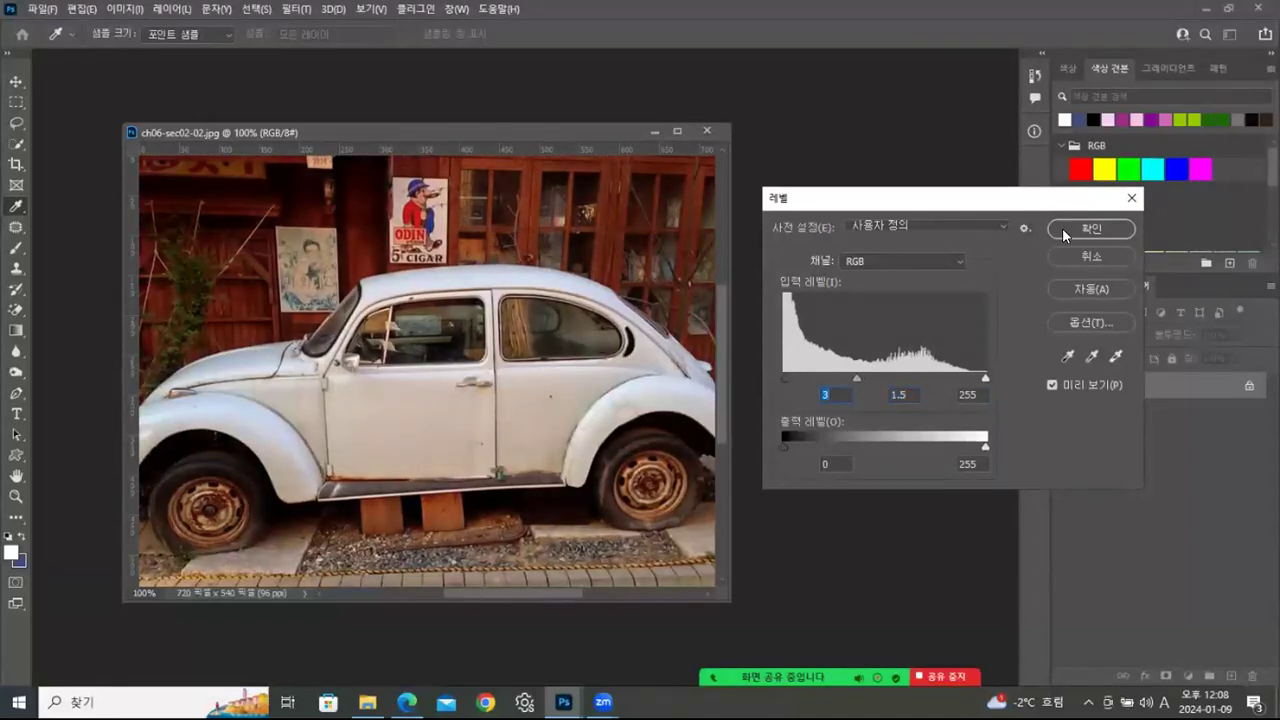
pyautogui.click(1090, 228)
# Step: Compare the Levels state with the opening snapshot in the car photo's history and close the photo without saving
pyautogui.click(1034, 75)
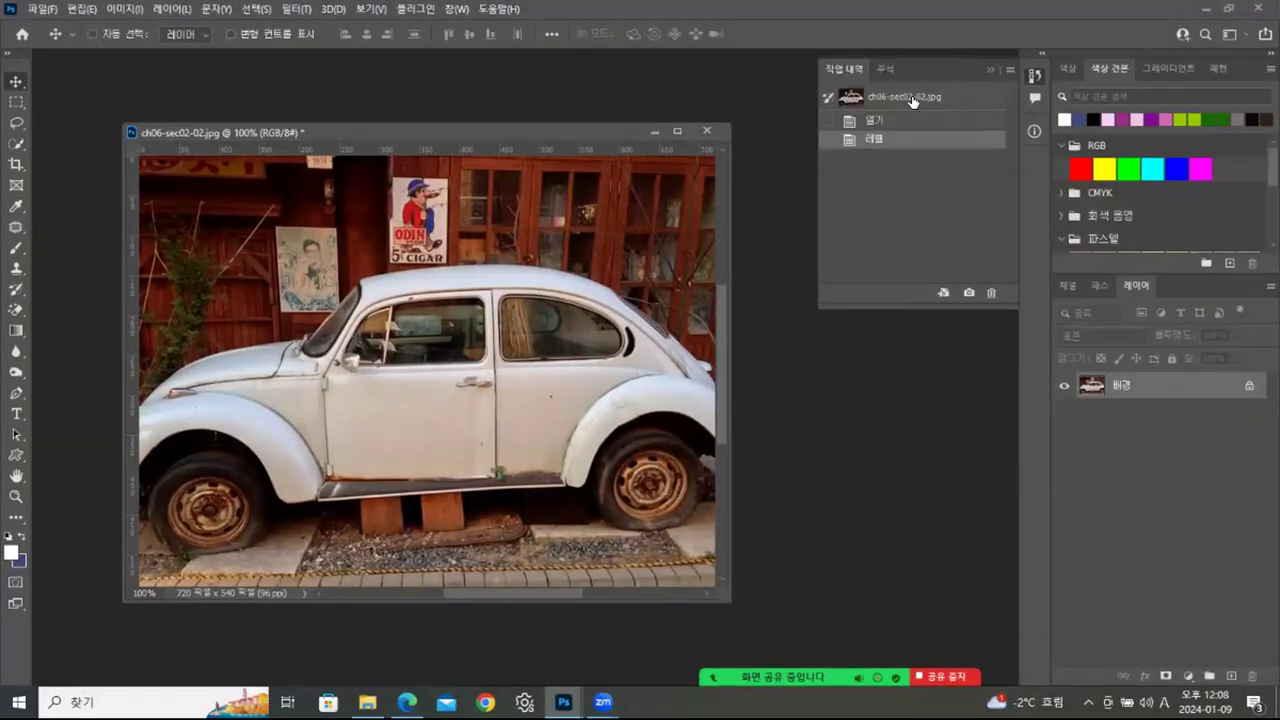
pyautogui.click(910, 98)
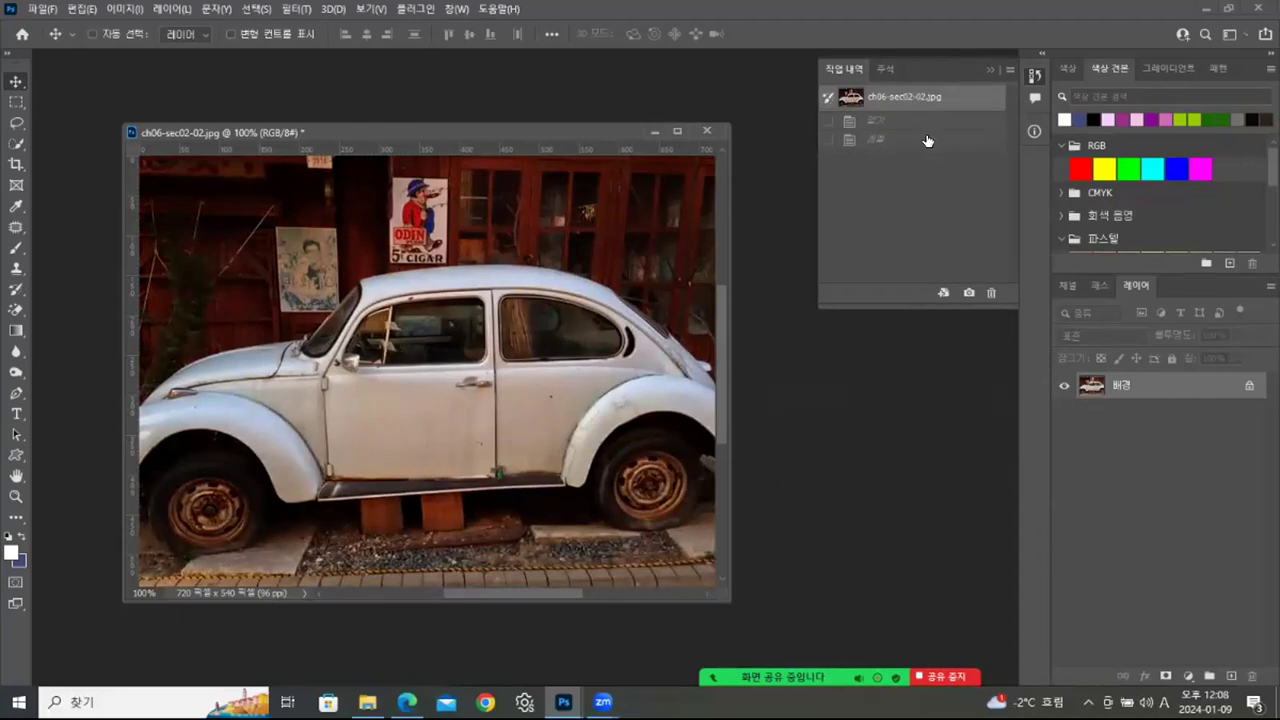
pyautogui.click(927, 140)
pyautogui.click(921, 96)
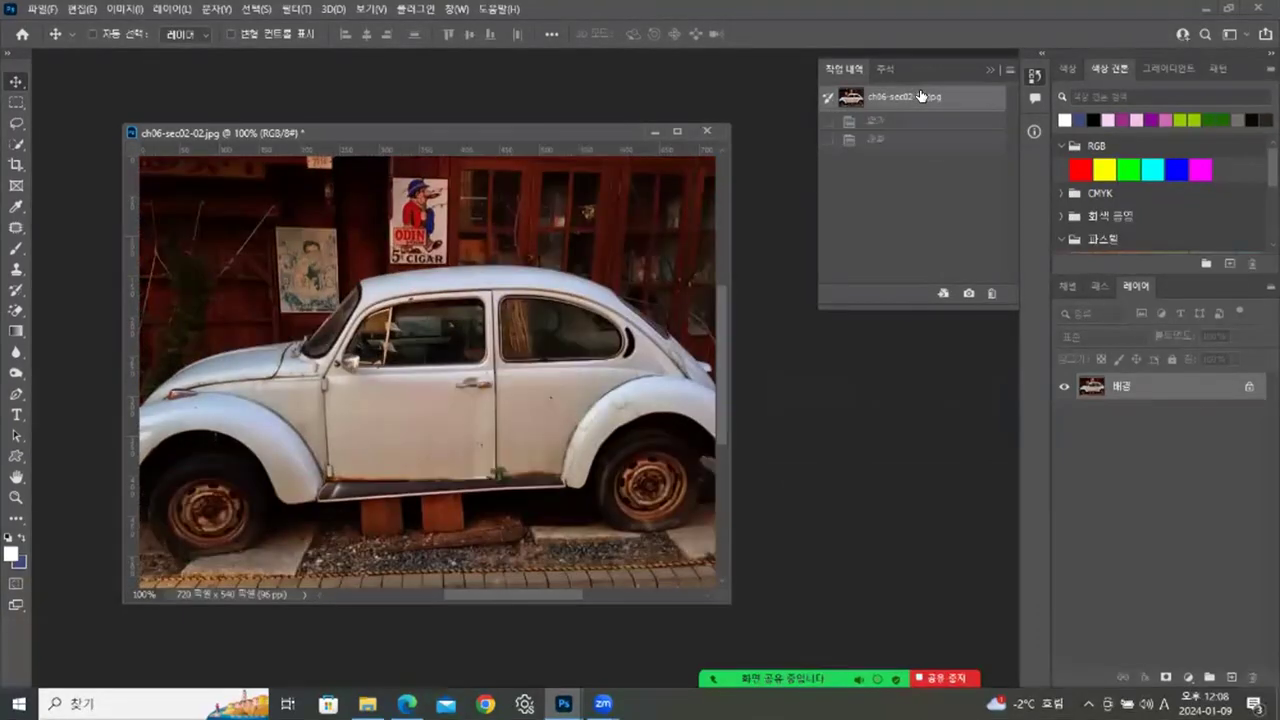
pyautogui.click(711, 134)
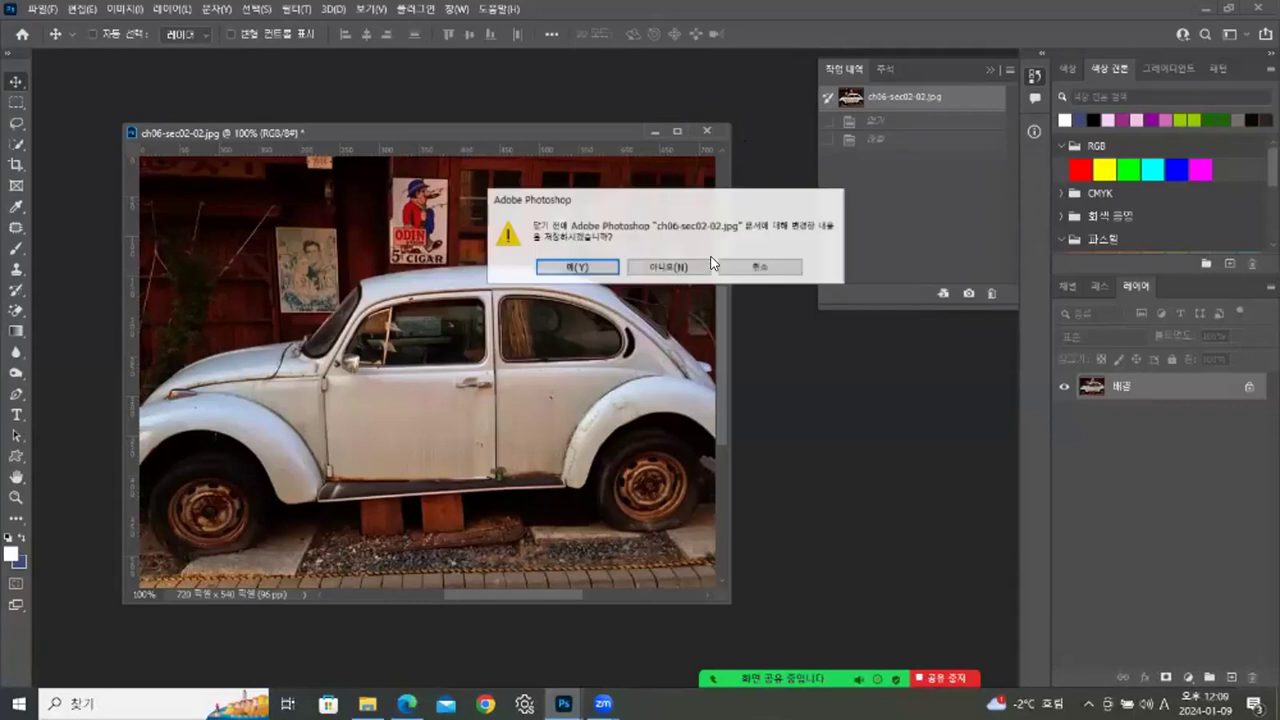
pyautogui.click(688, 272)
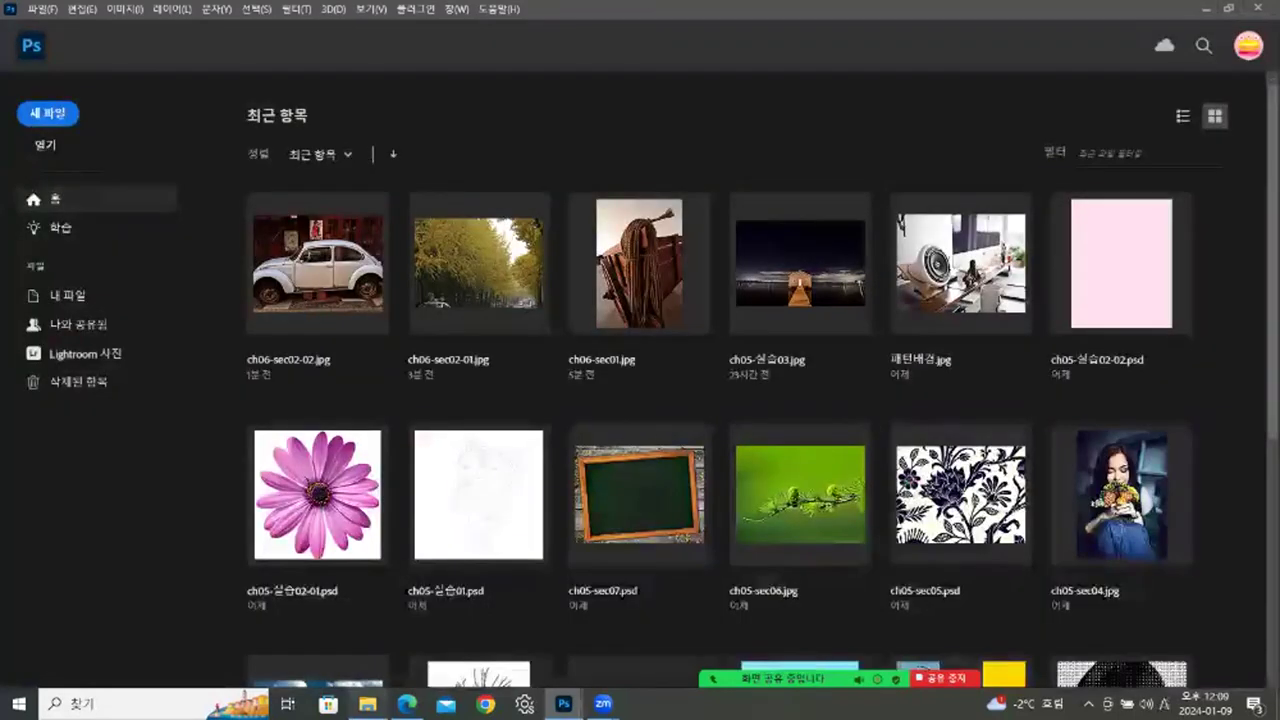
# Step: Open ch06-sec02-03.jpg from the ch06 folder, undock it into a floating window and collapse the history panel
pyautogui.click(367, 703)
pyautogui.moveTo(893, 228); pyautogui.dragTo(102, 557)
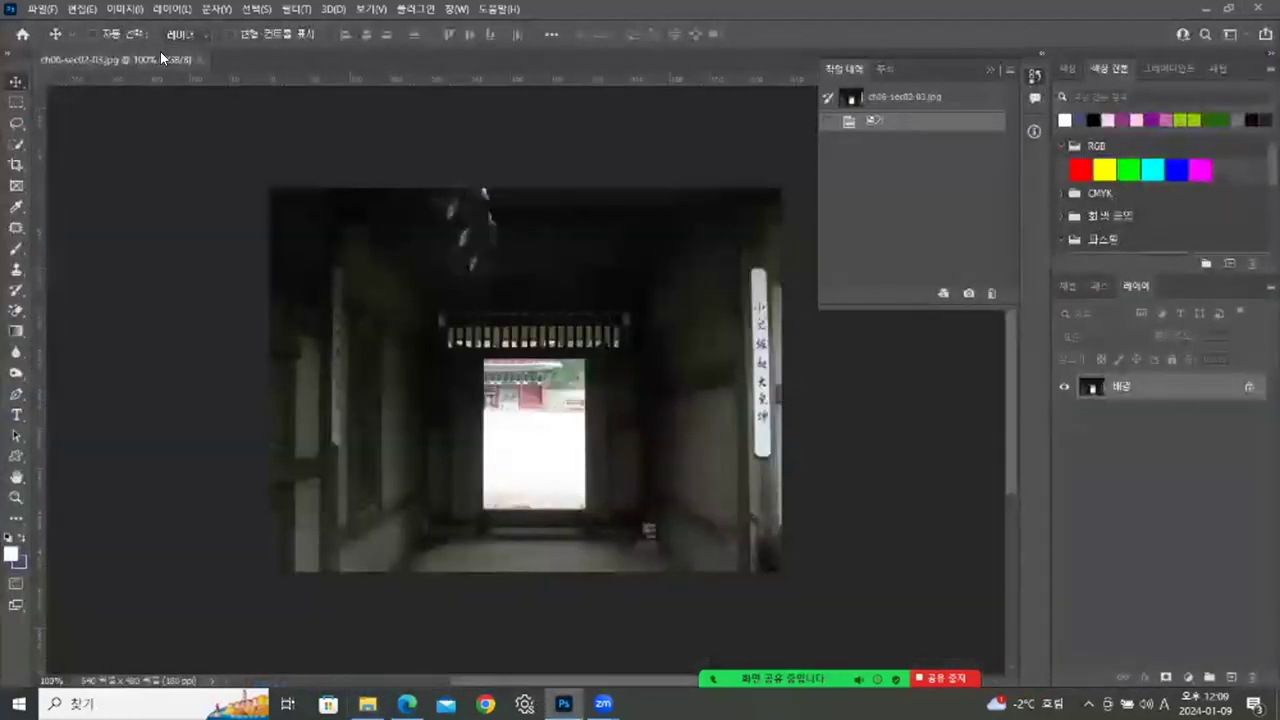
pyautogui.moveTo(160, 51); pyautogui.dragTo(458, 98)
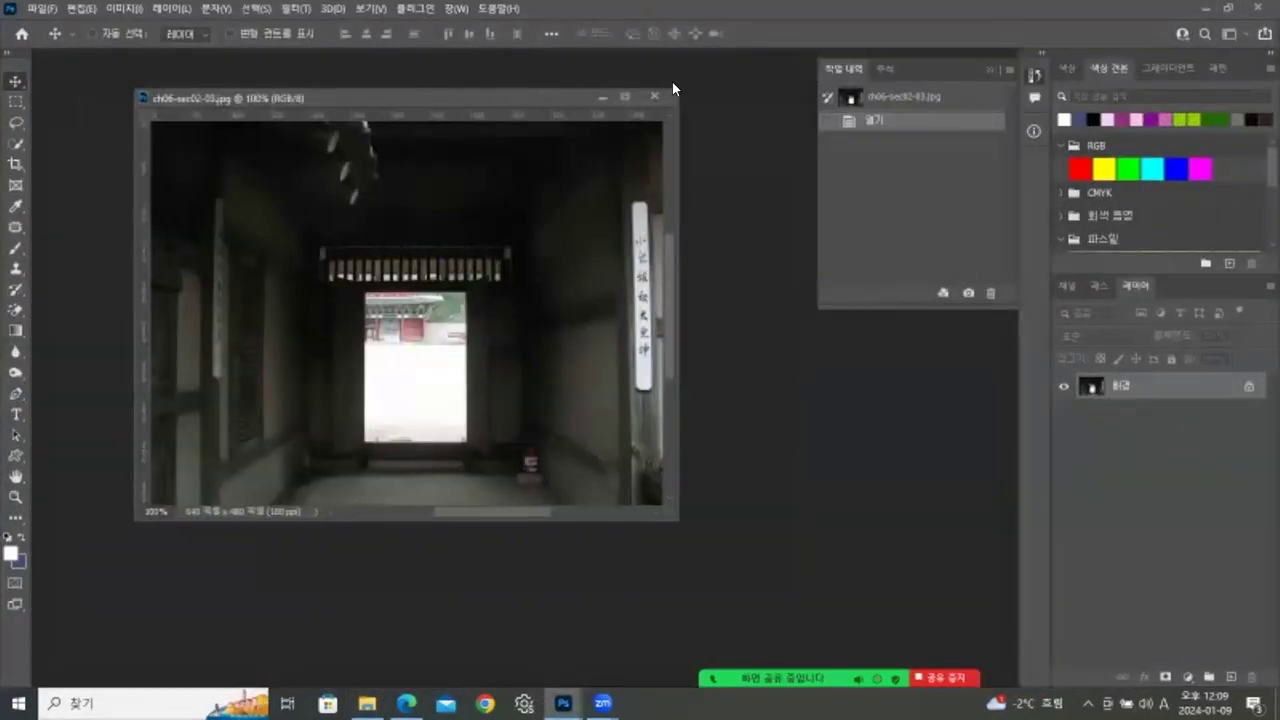
pyautogui.click(992, 67)
pyautogui.moveTo(526, 100); pyautogui.dragTo(600, 99)
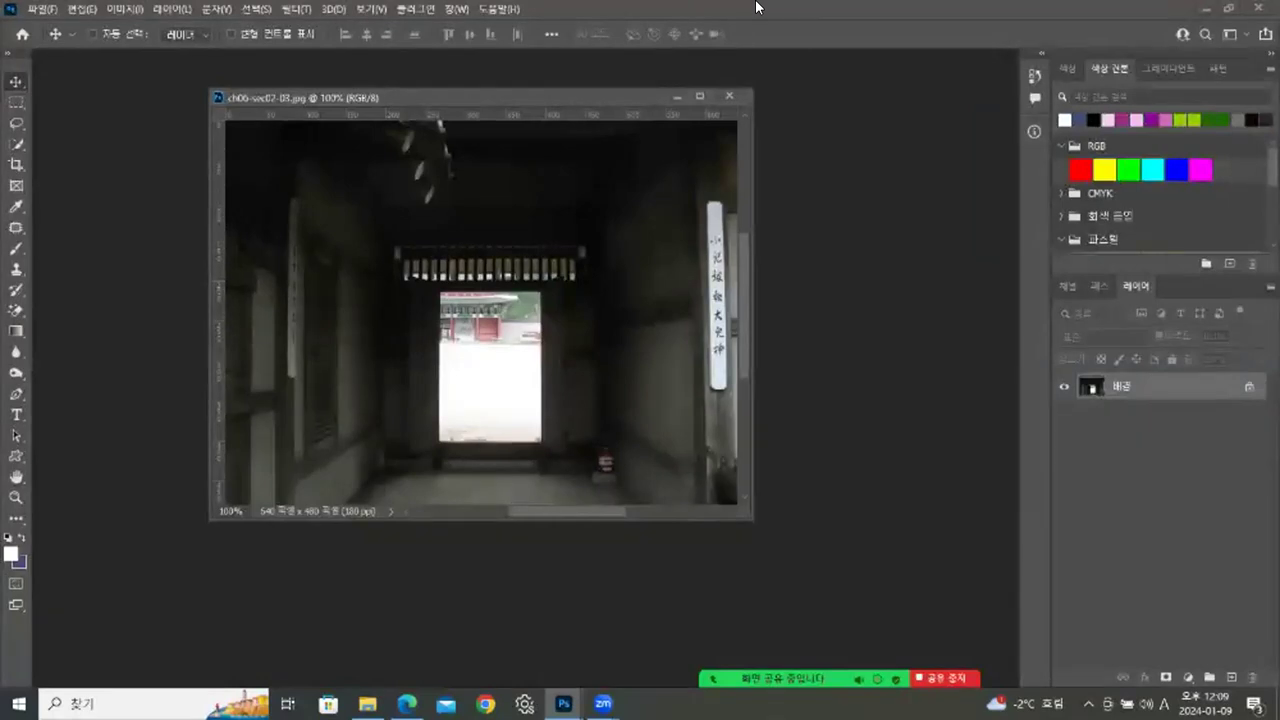
# Step: Try Shadows/Highlights on the dark gateway photo with shadow amount 34% and tone 28%, hiding and restoring the extended options
pyautogui.click(127, 10)
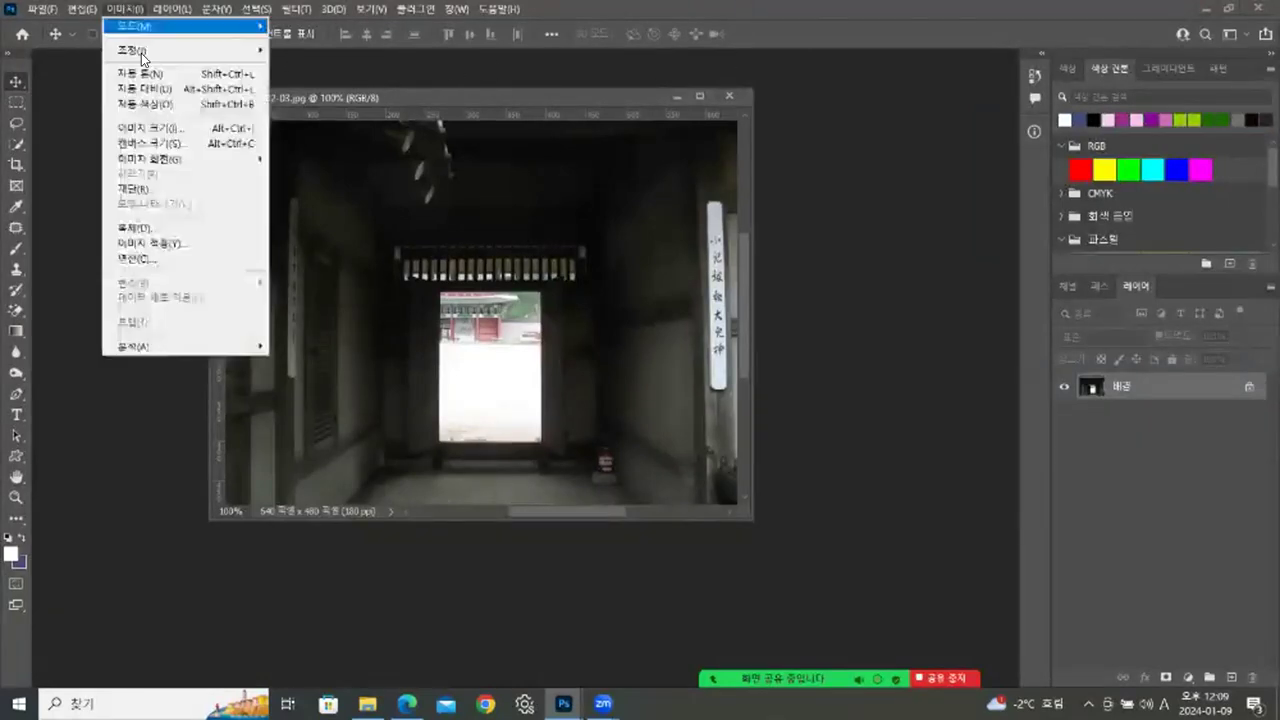
pyautogui.moveTo(230, 50)
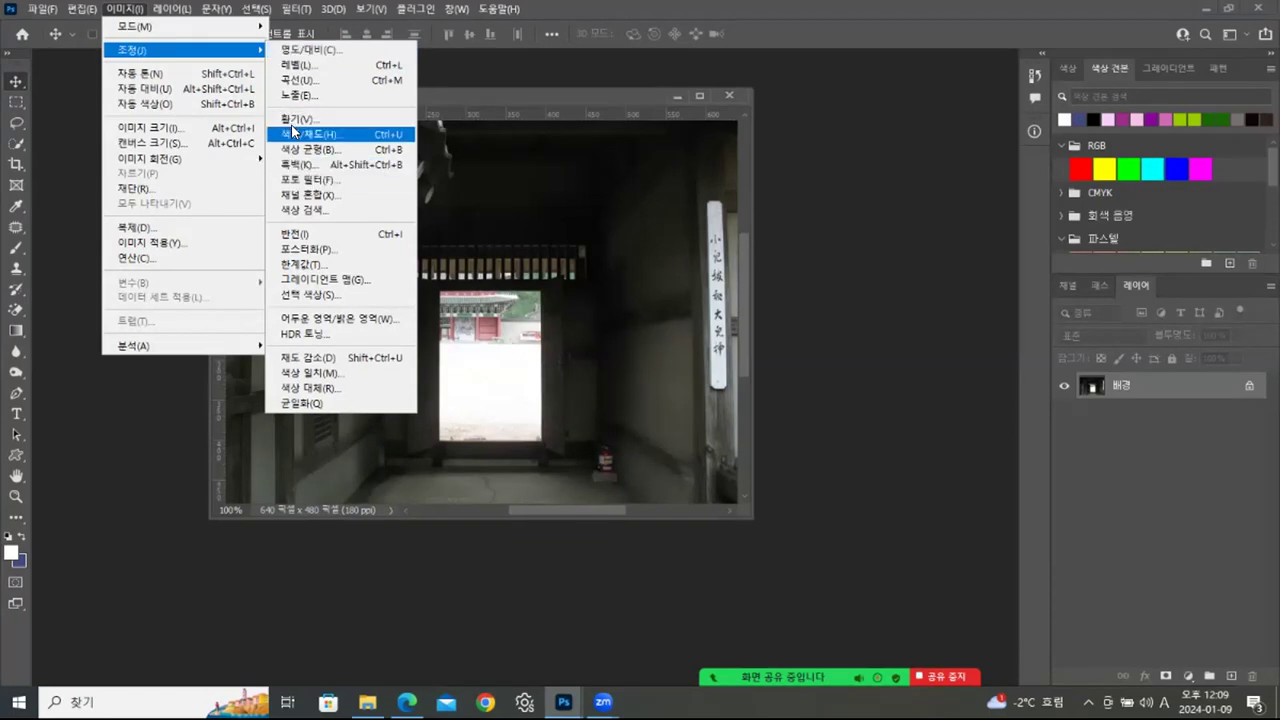
pyautogui.click(377, 319)
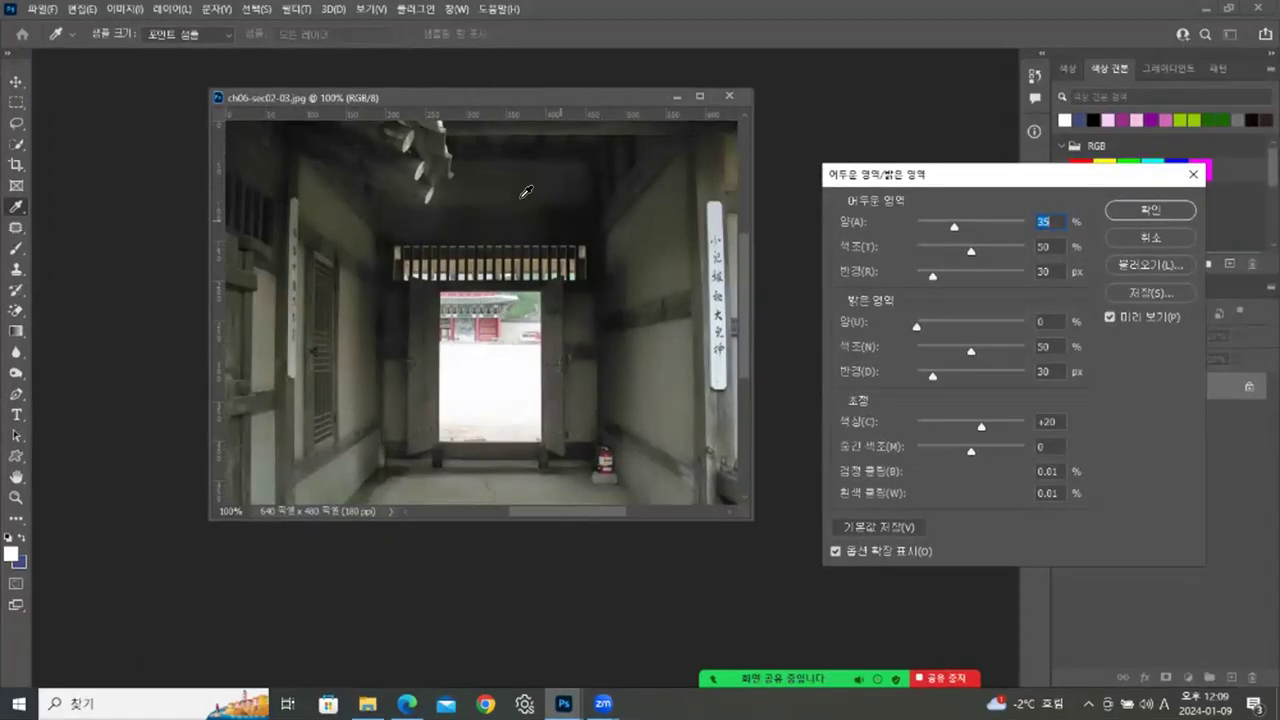
pyautogui.moveTo(953, 228); pyautogui.dragTo(947, 253)
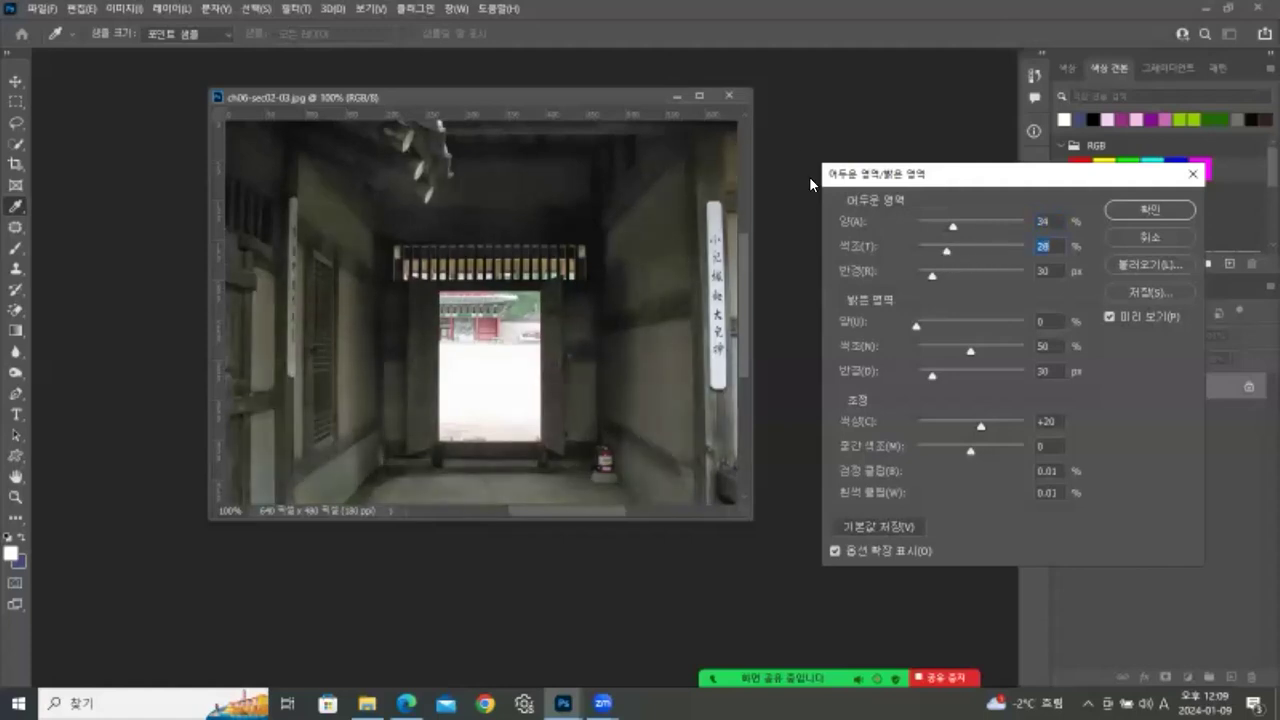
pyautogui.click(835, 550)
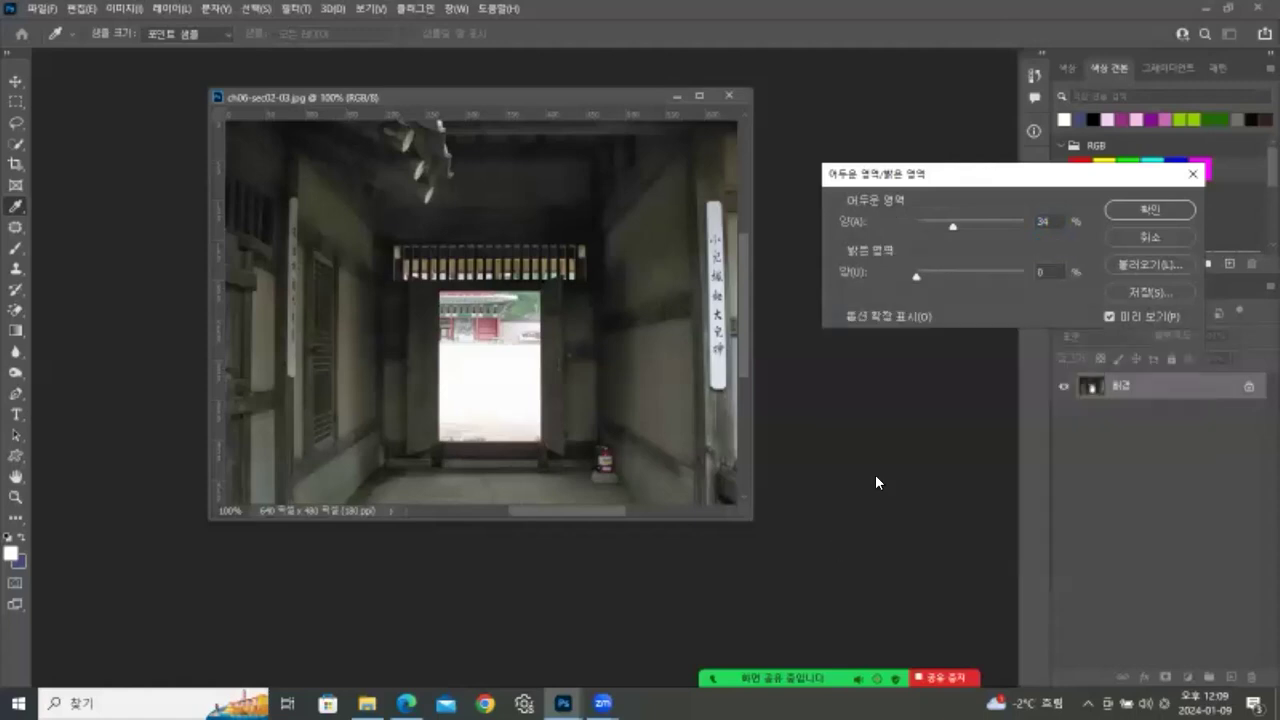
pyautogui.click(837, 317)
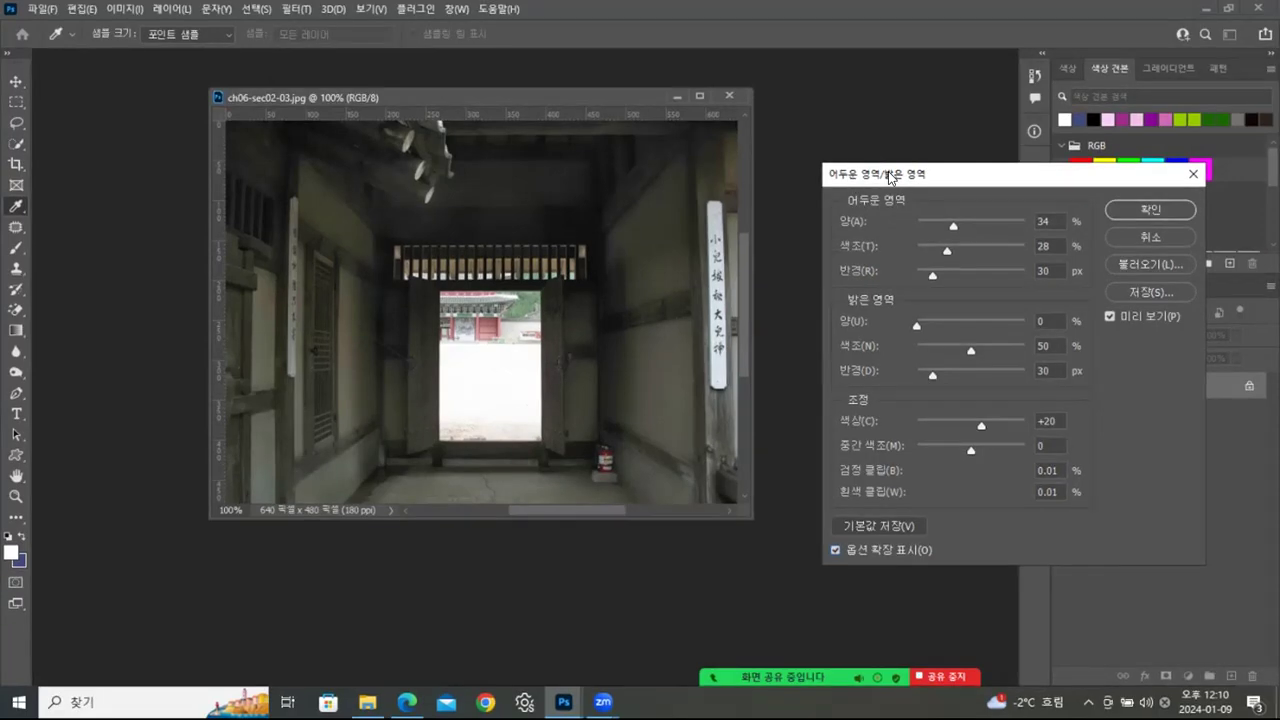
pyautogui.click(1150, 236)
# Step: Close the gateway photo, open ch06-sec03-01.jpg from the ch06 folder and undock it into a floating window
pyautogui.click(724, 94)
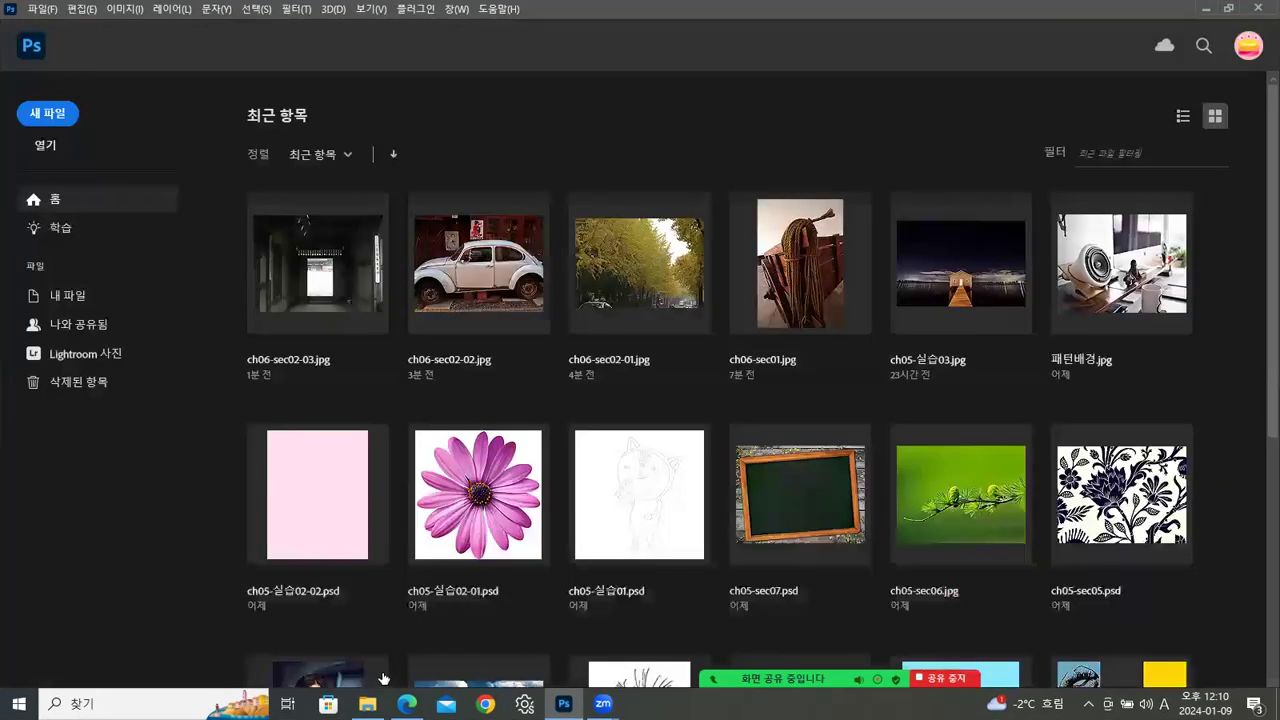
pyautogui.click(368, 703)
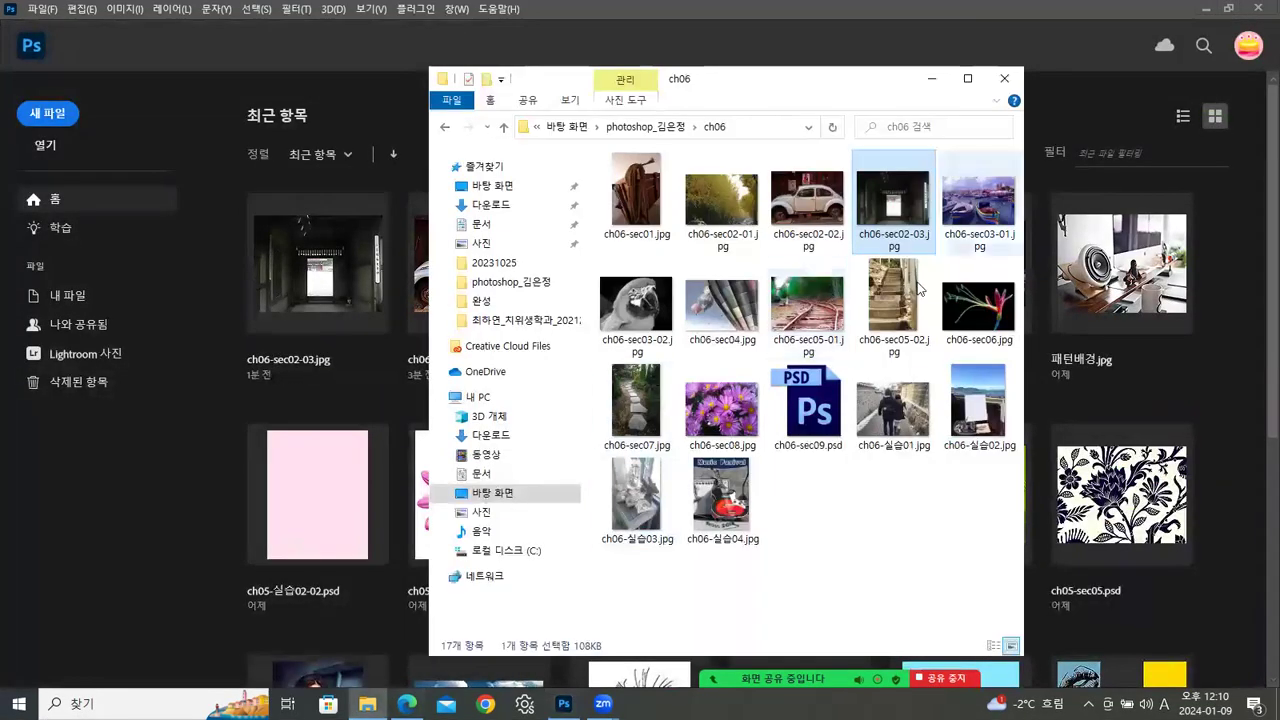
pyautogui.click(980, 207)
pyautogui.moveTo(980, 207); pyautogui.dragTo(117, 503)
pyautogui.moveTo(169, 58); pyautogui.dragTo(409, 137)
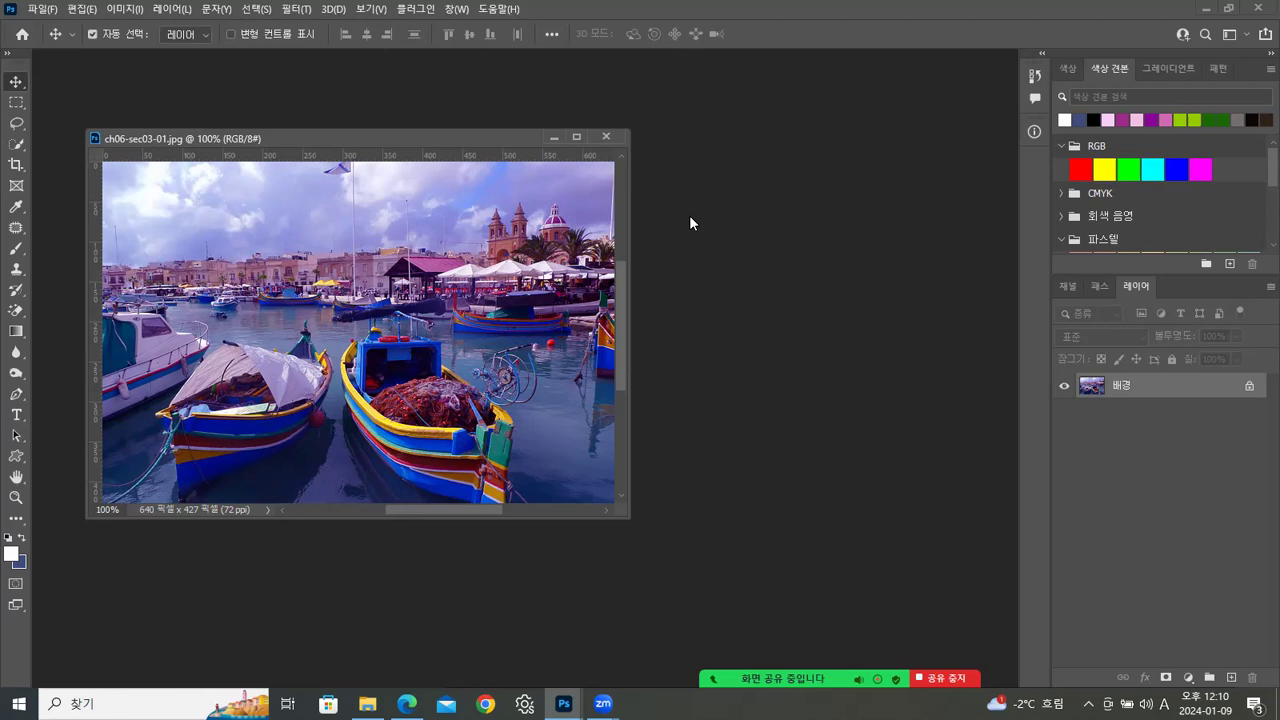
# Step: Apply Color Balance to the harbor photo's midtones with color levels +36, 0 and -78
pyautogui.hotkey('ctrl', 'b')
pyautogui.moveTo(706, 230); pyautogui.dragTo(782, 122)
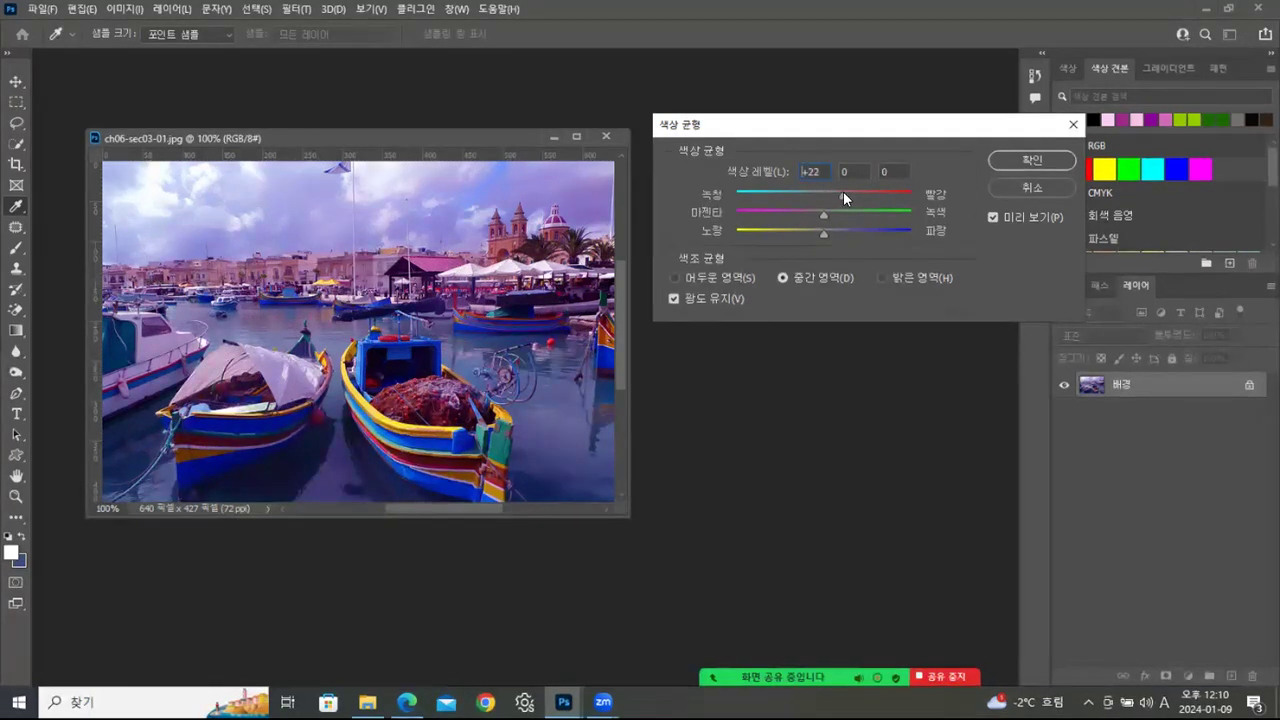
pyautogui.moveTo(826, 195); pyautogui.dragTo(845, 195)
pyautogui.moveTo(821, 229); pyautogui.dragTo(760, 234)
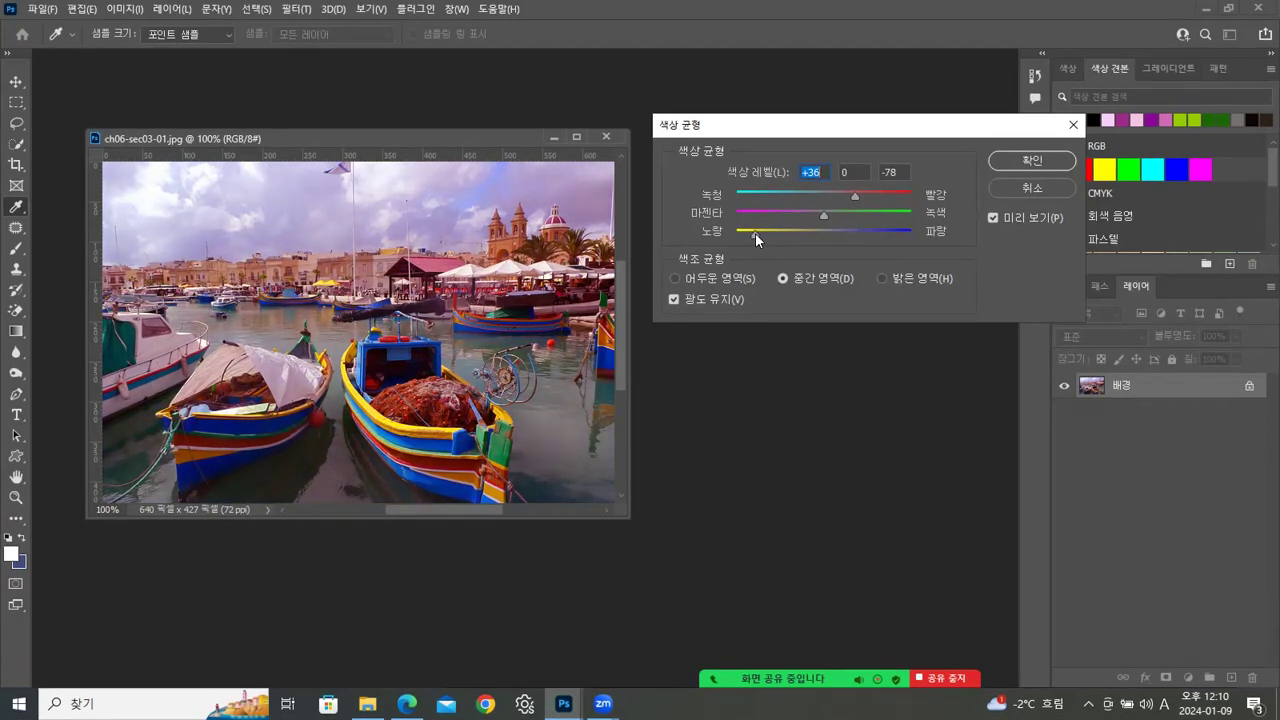
pyautogui.click(1032, 160)
# Step: Compare the Color Balance state with the opening snapshot in the harbor photo's history
pyautogui.click(1035, 76)
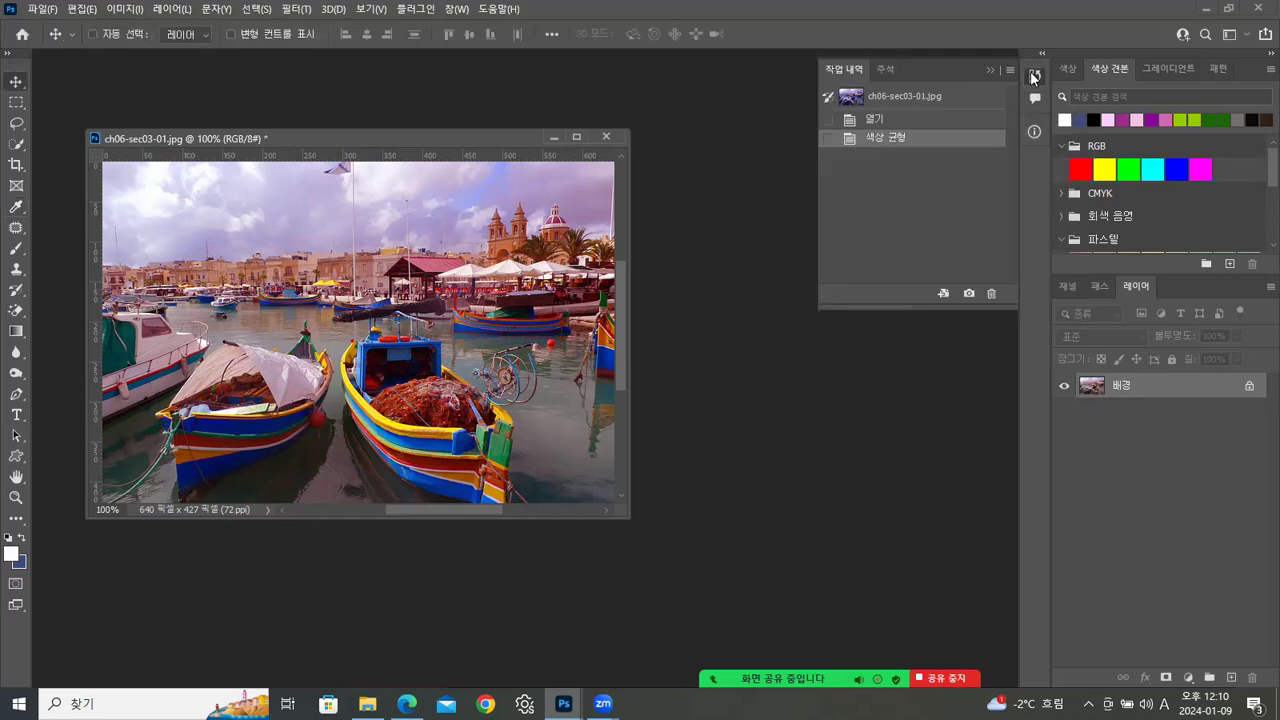
pyautogui.click(933, 97)
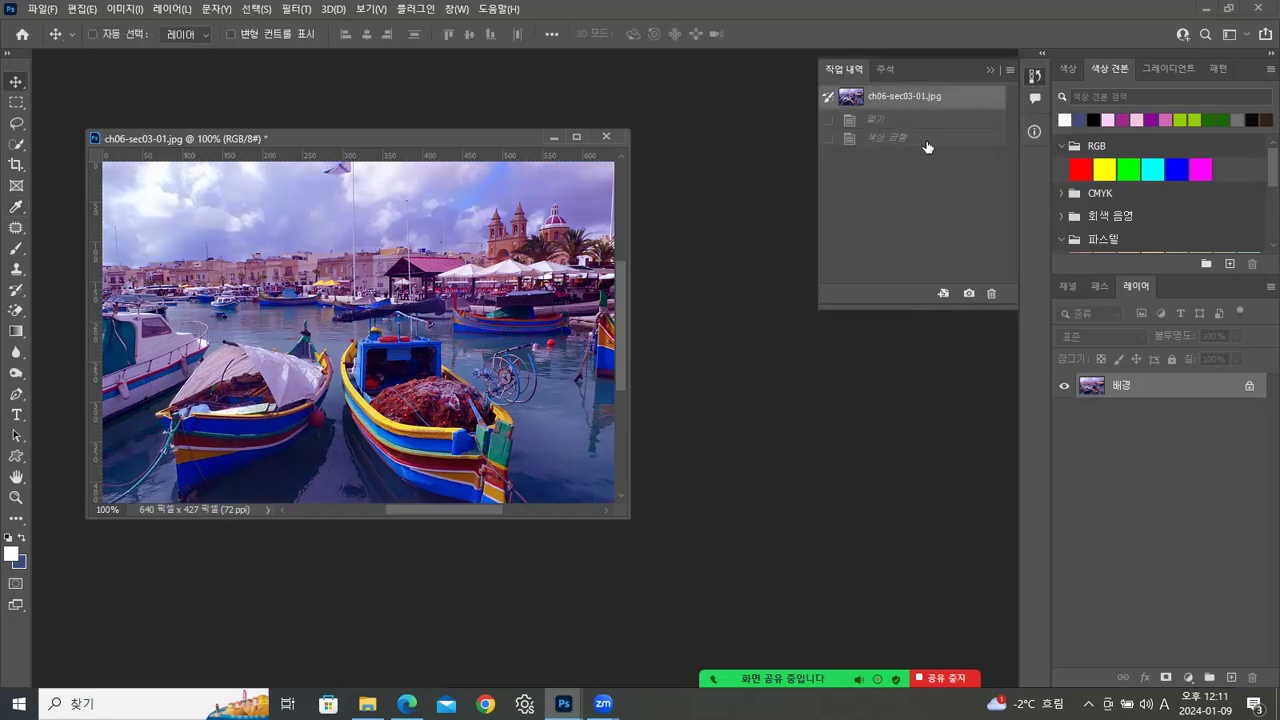
pyautogui.click(926, 140)
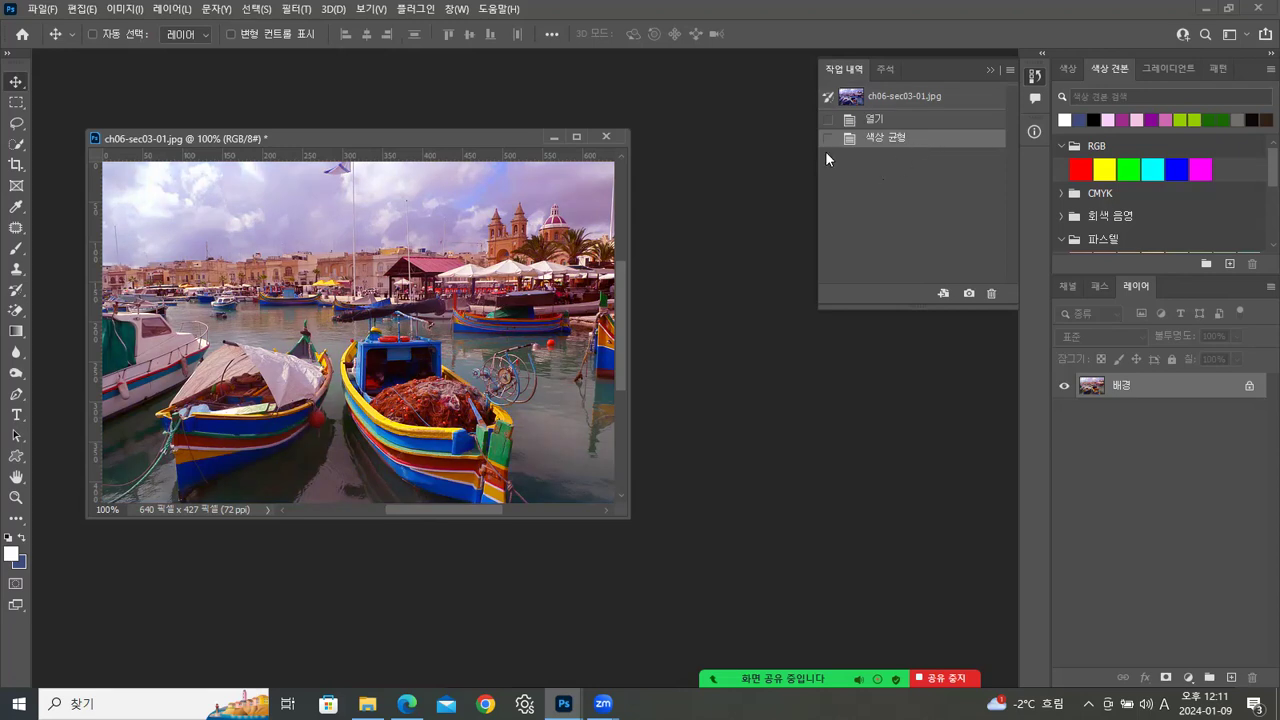
pyautogui.click(940, 100)
pyautogui.click(928, 148)
# Step: Close the harbor photo without saving, open ch06-sec03-02.jpg from the ch06 folder in a floating window and collapse the history panel
pyautogui.click(609, 136)
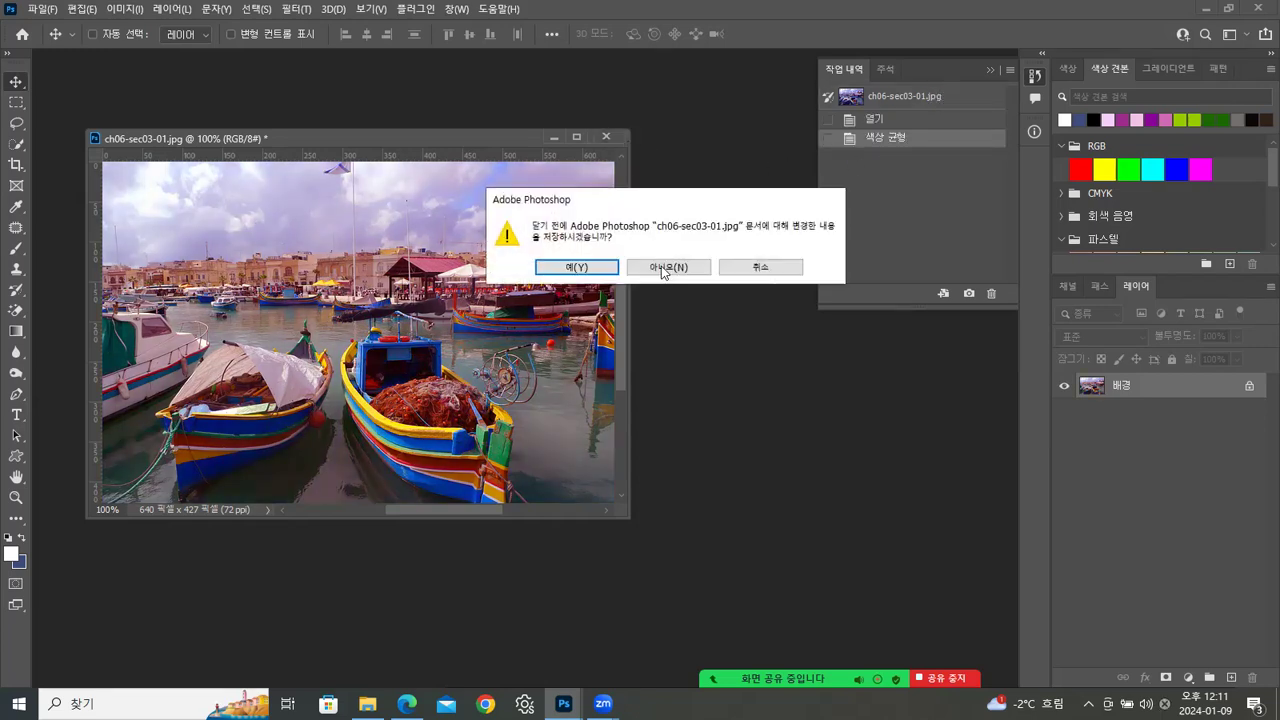
pyautogui.click(669, 267)
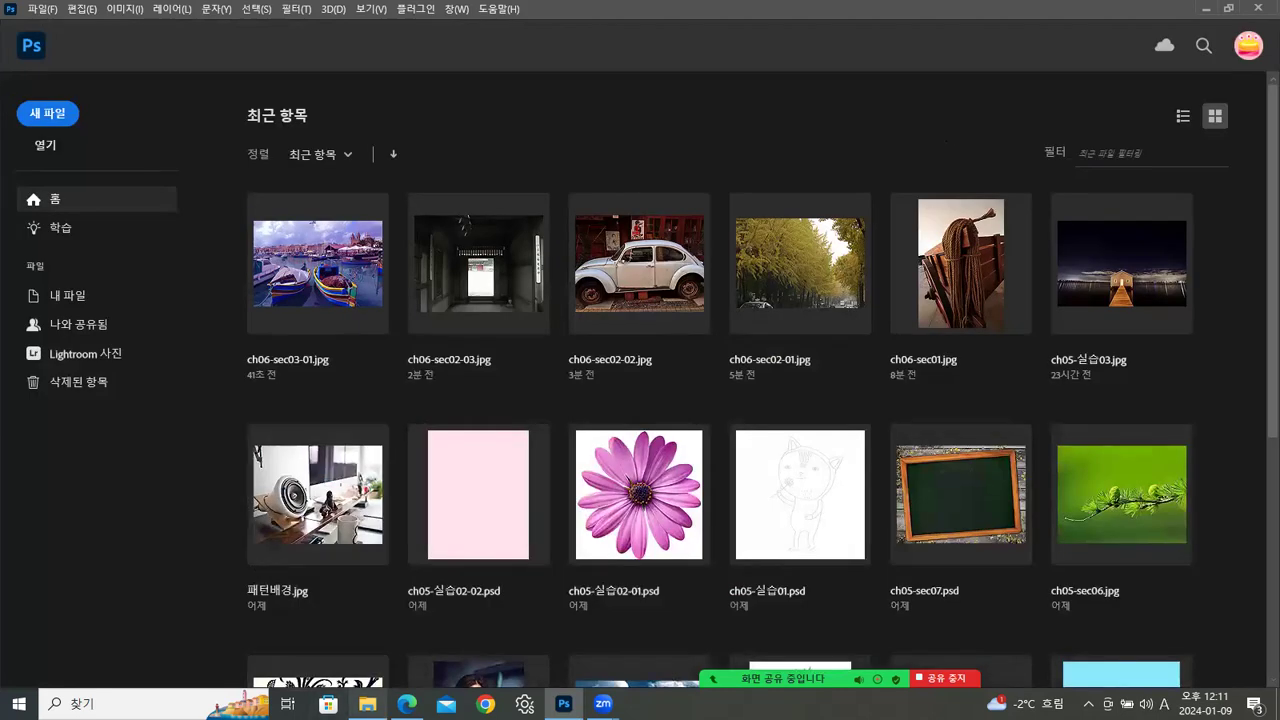
pyautogui.click(367, 703)
pyautogui.moveTo(636, 306); pyautogui.dragTo(147, 506)
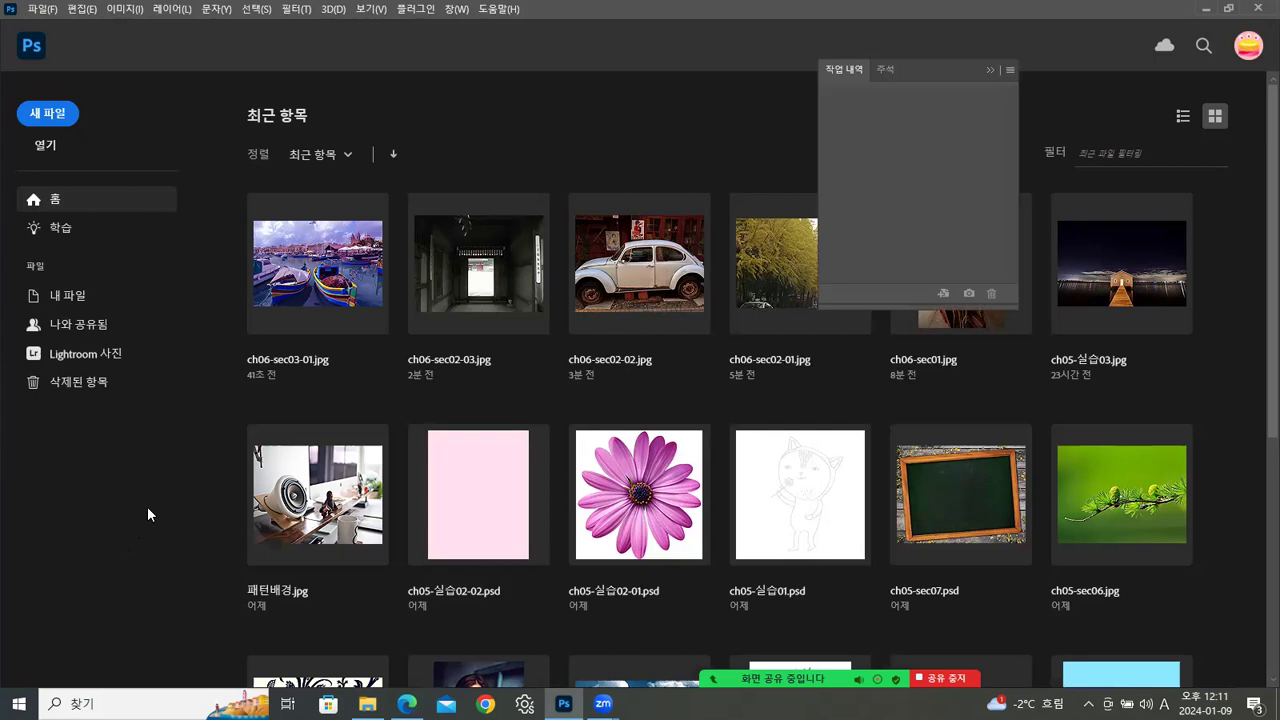
pyautogui.moveTo(144, 62); pyautogui.dragTo(462, 95)
pyautogui.click(989, 67)
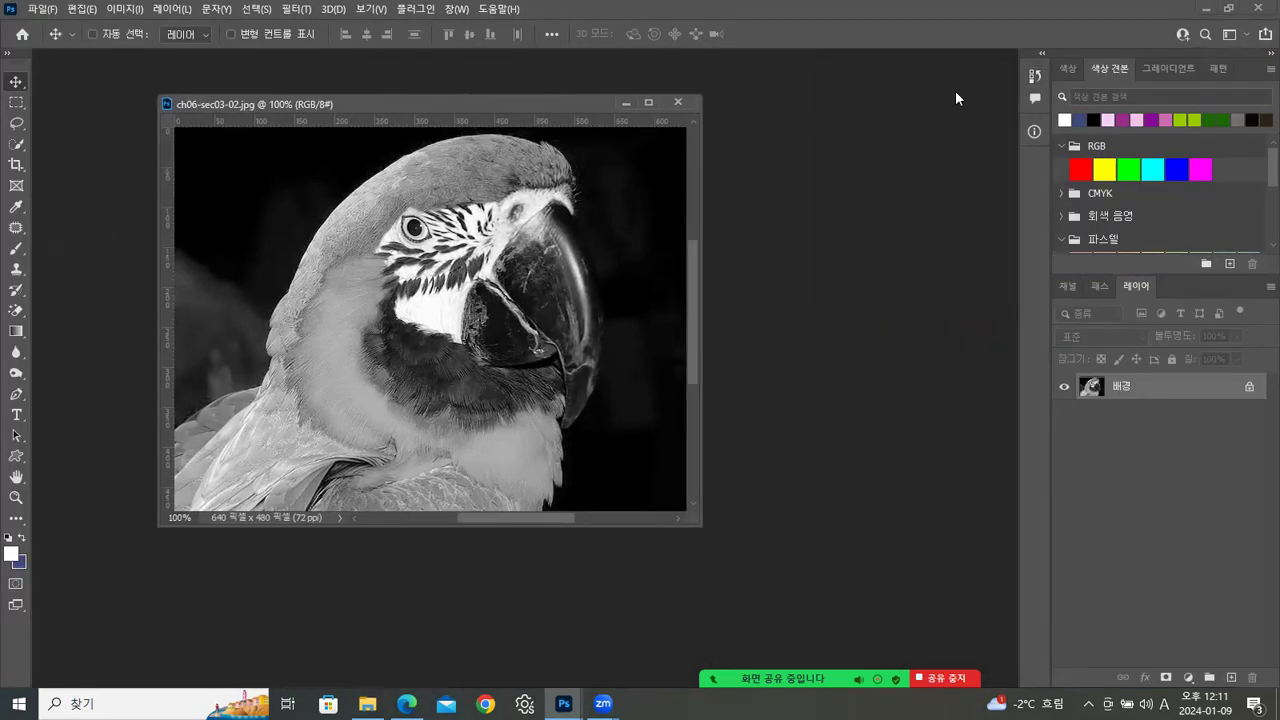
pyautogui.moveTo(386, 103); pyautogui.dragTo(373, 92)
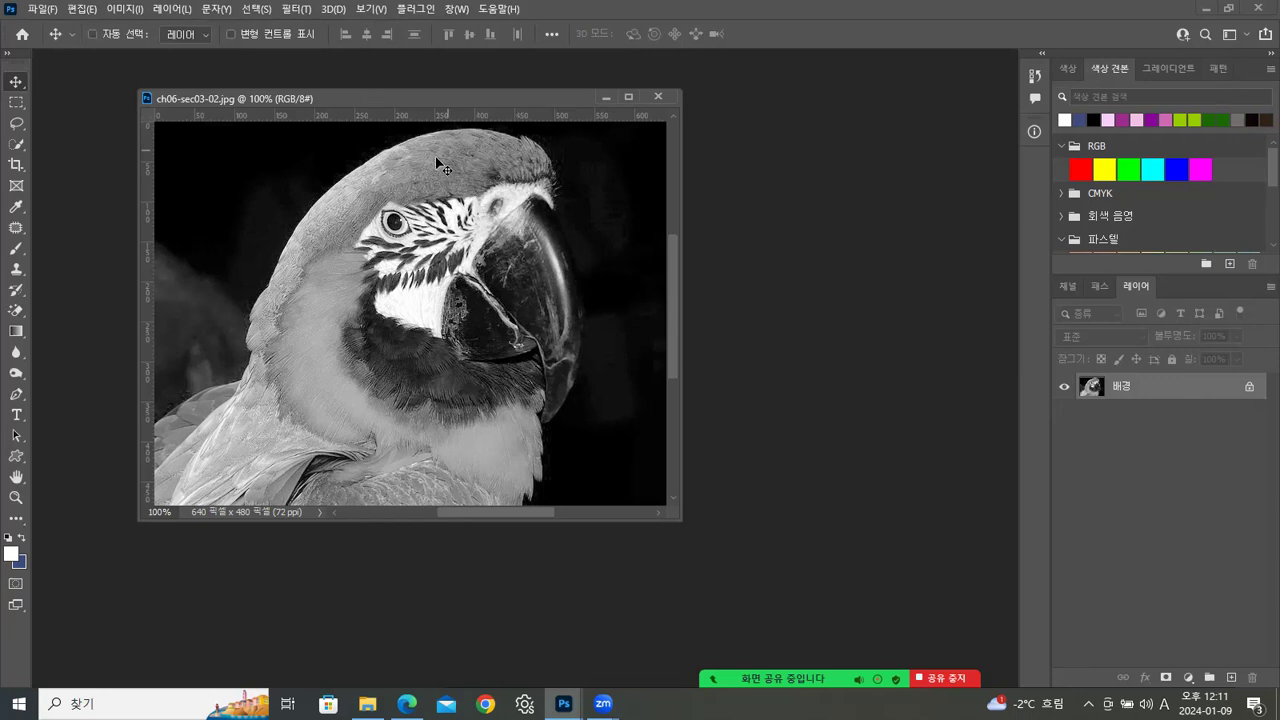
# Step: Select the feathers on the parrot's crown and back of the head with Quick Selection, reducing the brush size to 15
pyautogui.click(16, 144)
pyautogui.moveTo(455, 162)
pyautogui.mouseDown()
pyautogui.moveTo(500, 158)
pyautogui.moveTo(411, 170)
pyautogui.moveTo(333, 215)
pyautogui.moveTo(292, 262)
pyautogui.moveTo(301, 251)
pyautogui.mouseUp()
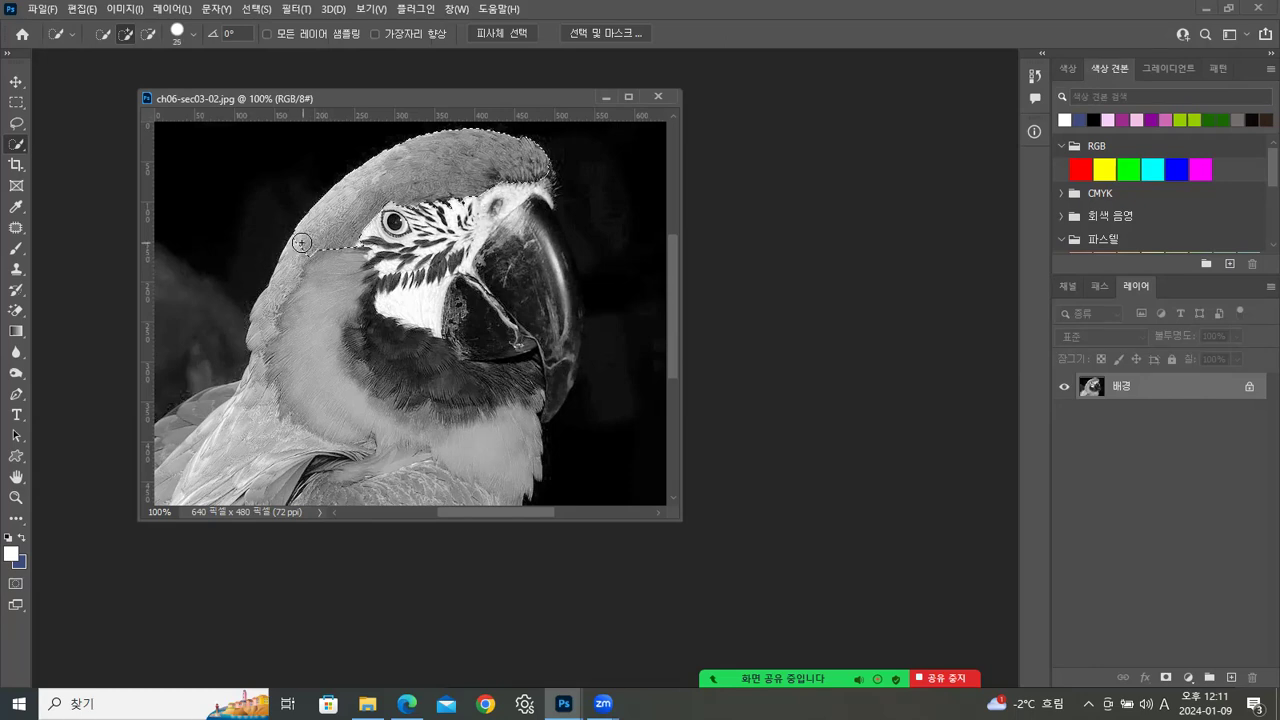
pyautogui.press('[')
pyautogui.press('[')
pyautogui.press('[')
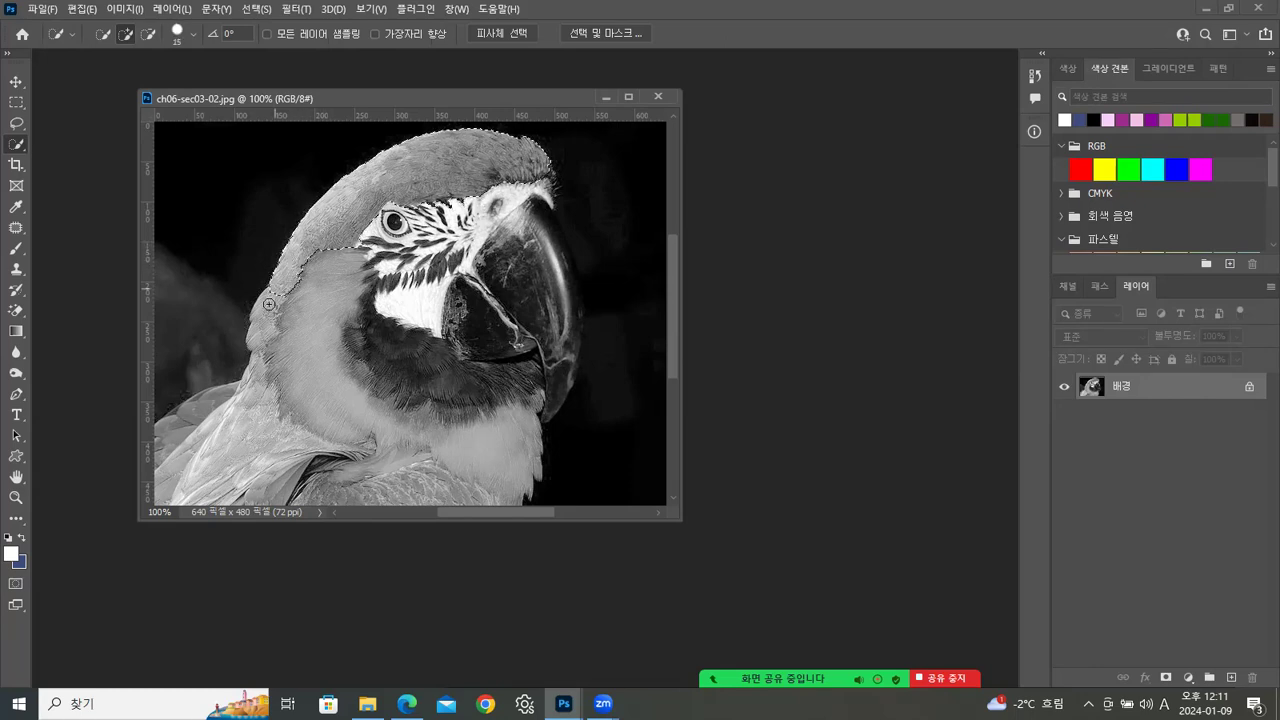
pyautogui.moveTo(295, 261); pyautogui.dragTo(267, 330)
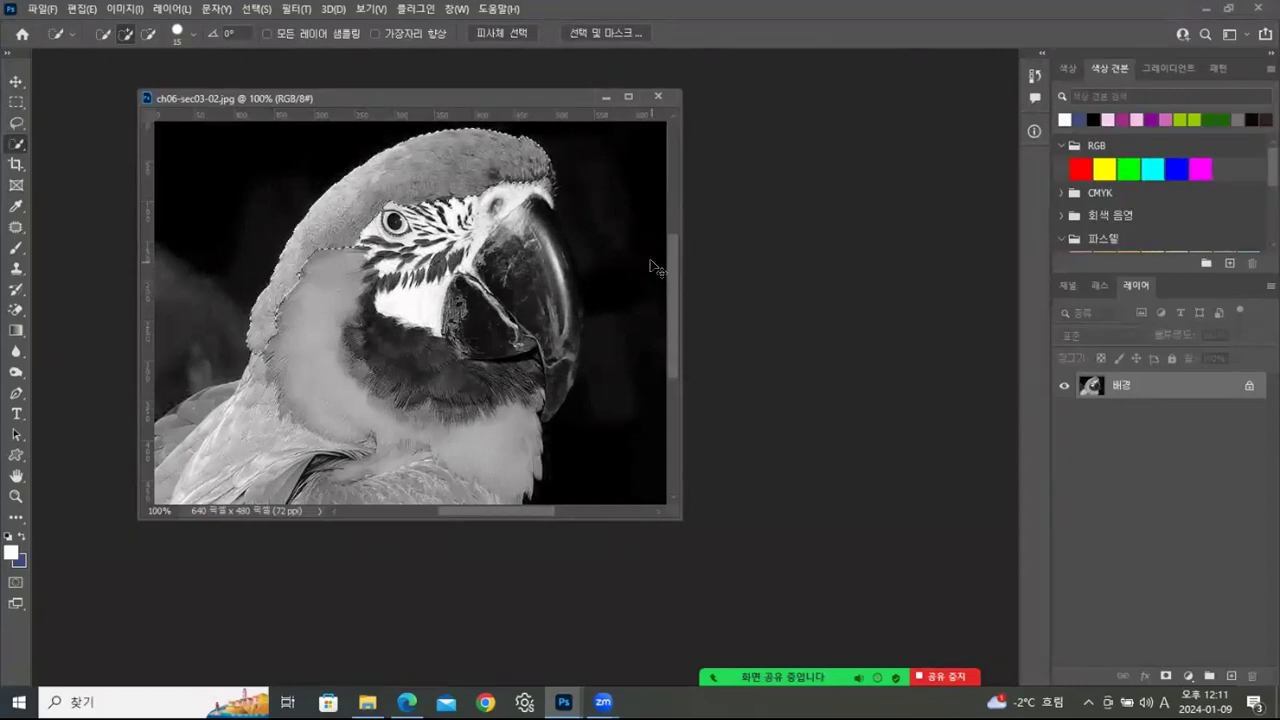
# Step: Apply Color Balance to the selected head feathers, shifting the midtones strongly toward cyan and blue
pyautogui.hotkey('ctrl', 'b')
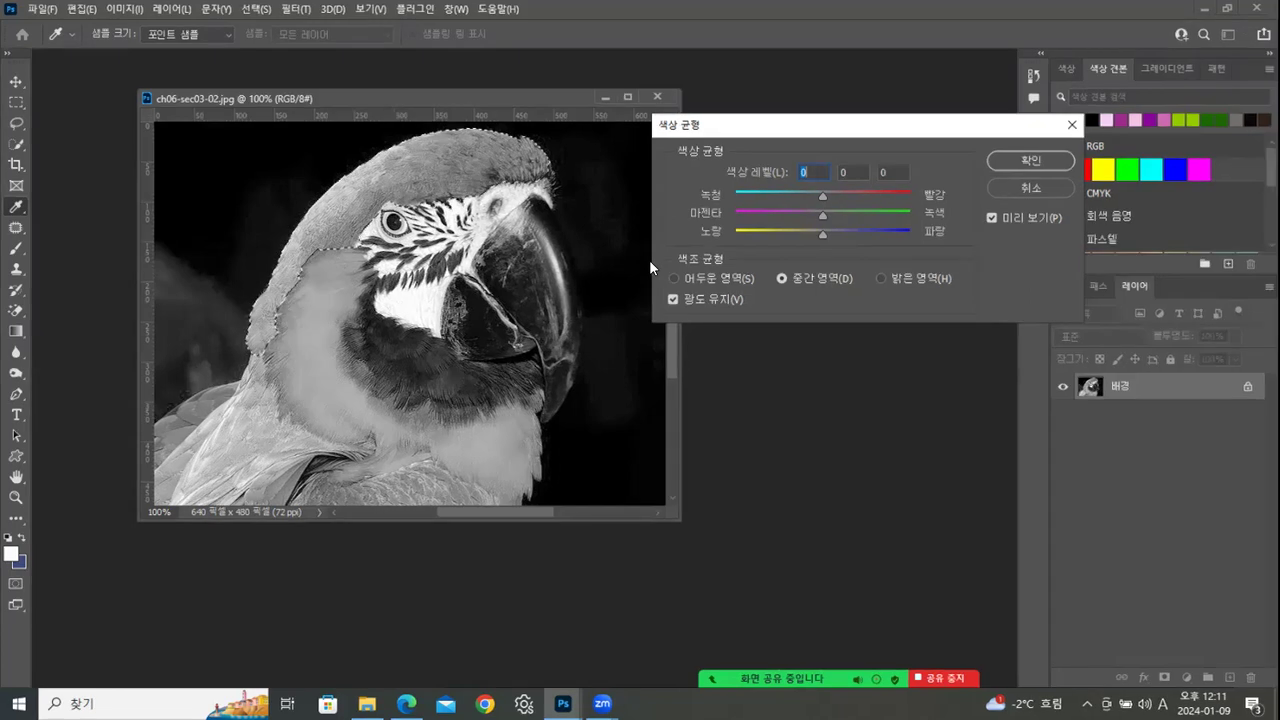
pyautogui.press('Up')
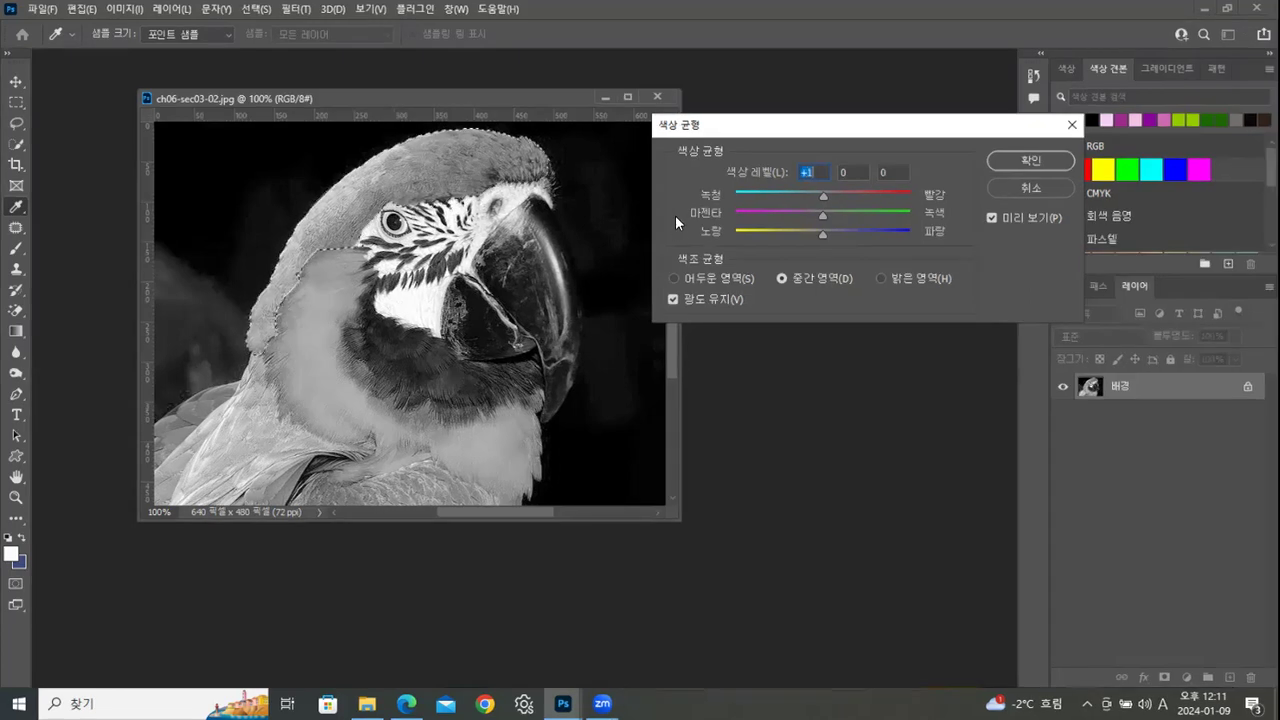
pyautogui.moveTo(825, 194); pyautogui.dragTo(697, 208)
pyautogui.moveTo(825, 231); pyautogui.dragTo(888, 230)
pyautogui.click(1024, 163)
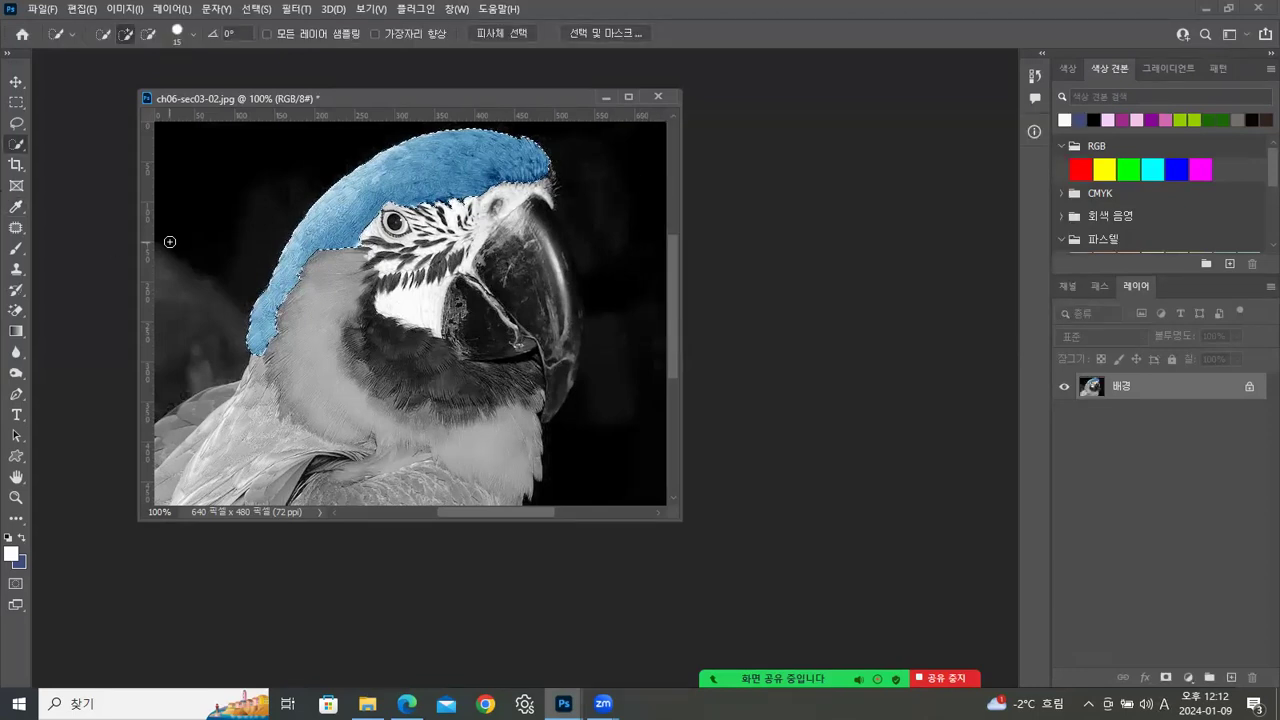
# Step: Drop the head selection and select the parrot's neck and throat feathers with Quick Selection
pyautogui.moveTo(340, 292)
pyautogui.mouseDown()
pyautogui.moveTo(317, 320)
pyautogui.moveTo(350, 300)
pyautogui.moveTo(375, 410)
pyautogui.moveTo(491, 434)
pyautogui.moveTo(485, 419)
pyautogui.mouseUp()
pyautogui.hotkey('ctrl', 'd')
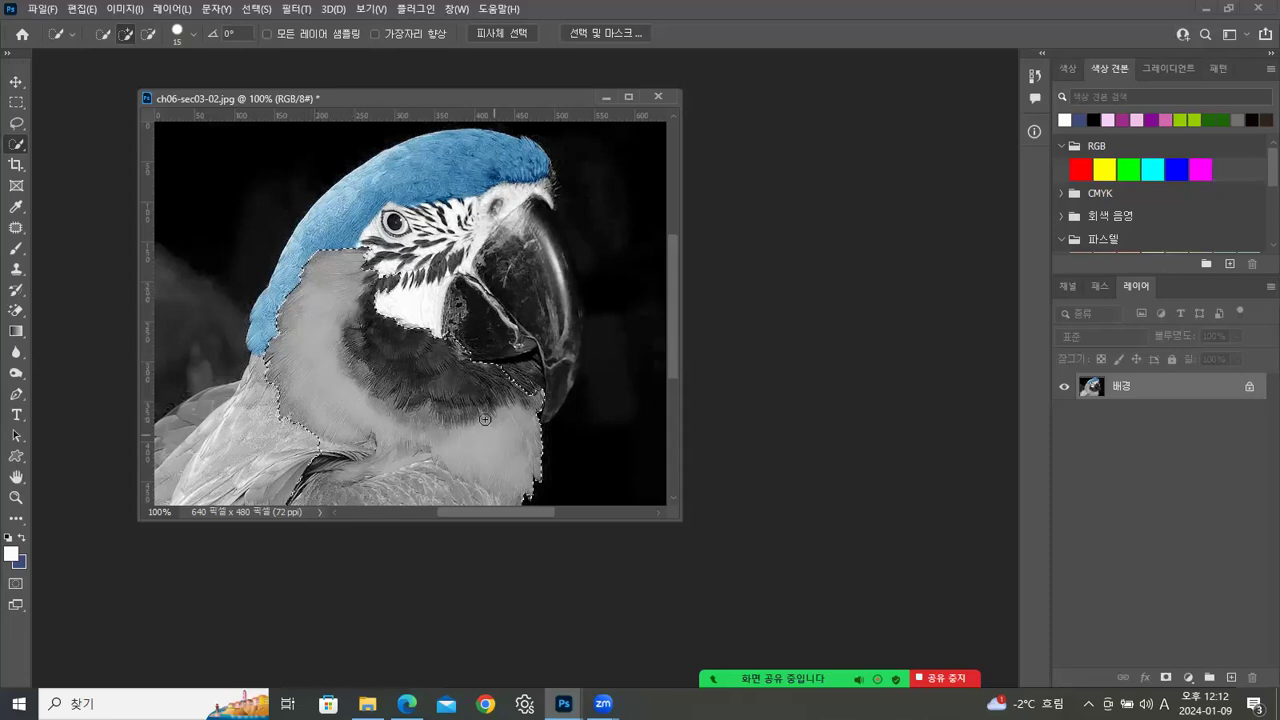
# Step: Inspect the Equalize and Selective Color settings for the selected neck area without applying either
pyautogui.click(124, 9)
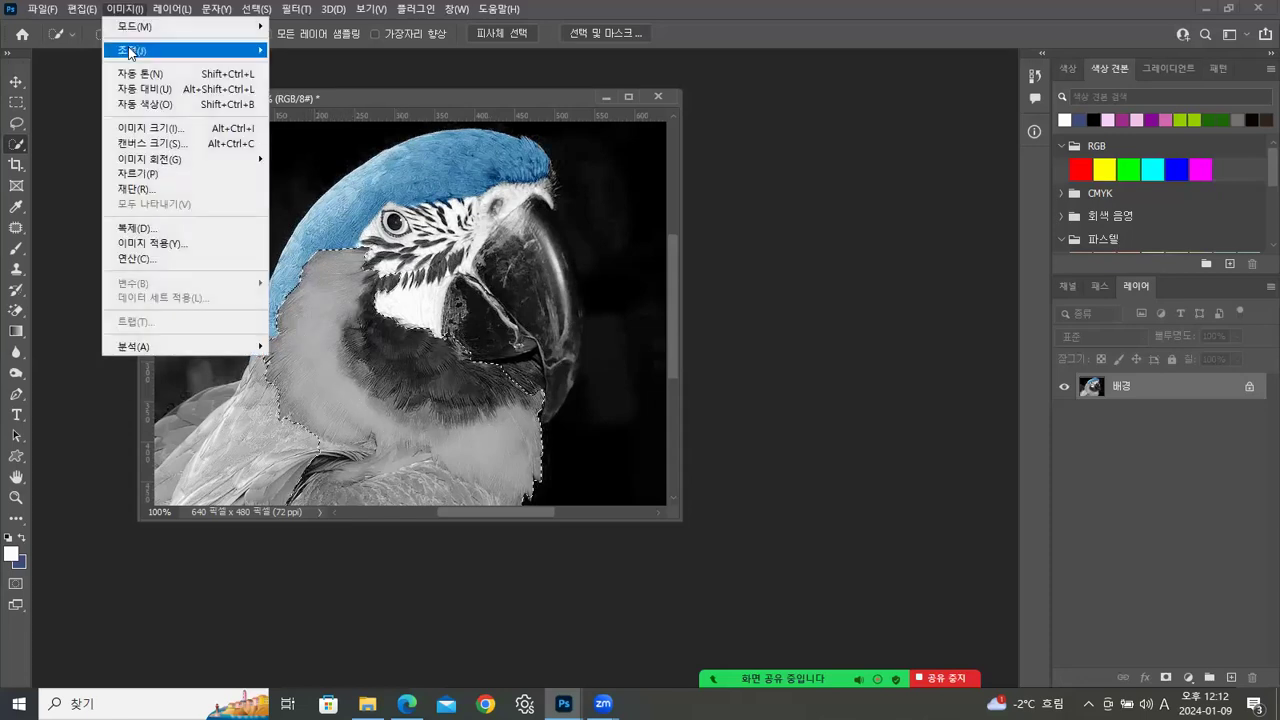
pyautogui.moveTo(130, 53)
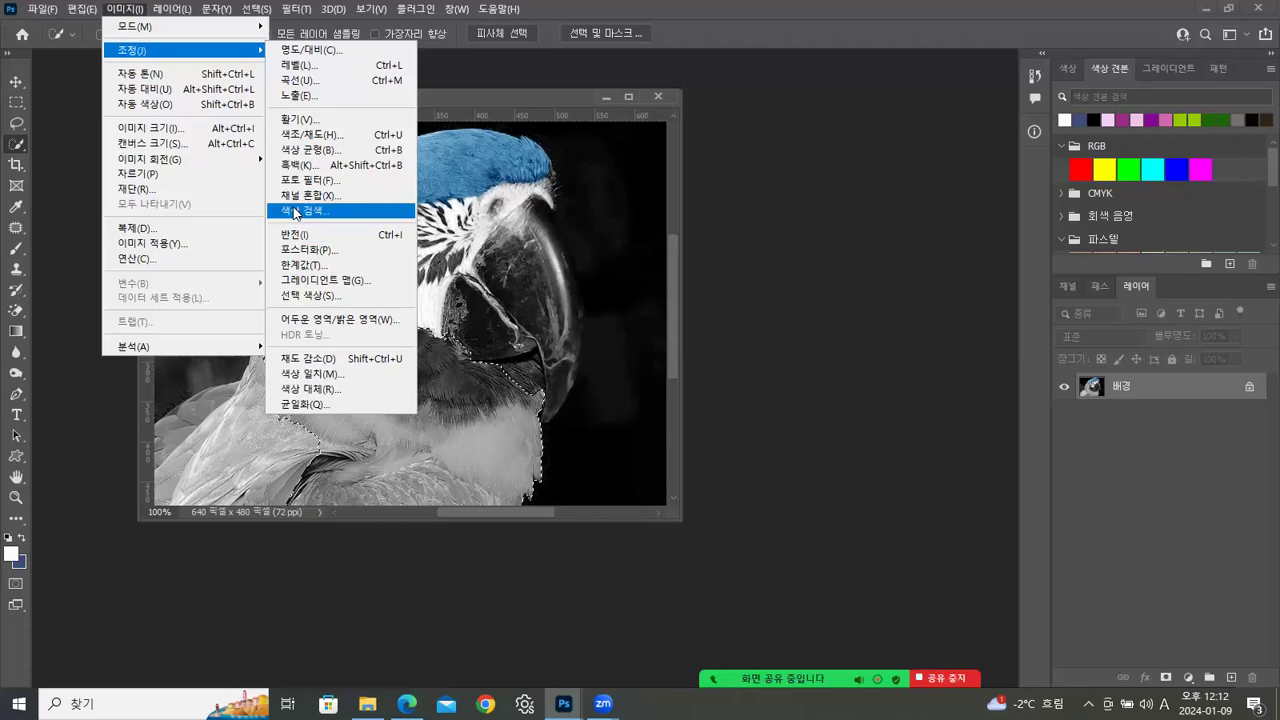
pyautogui.click(300, 405)
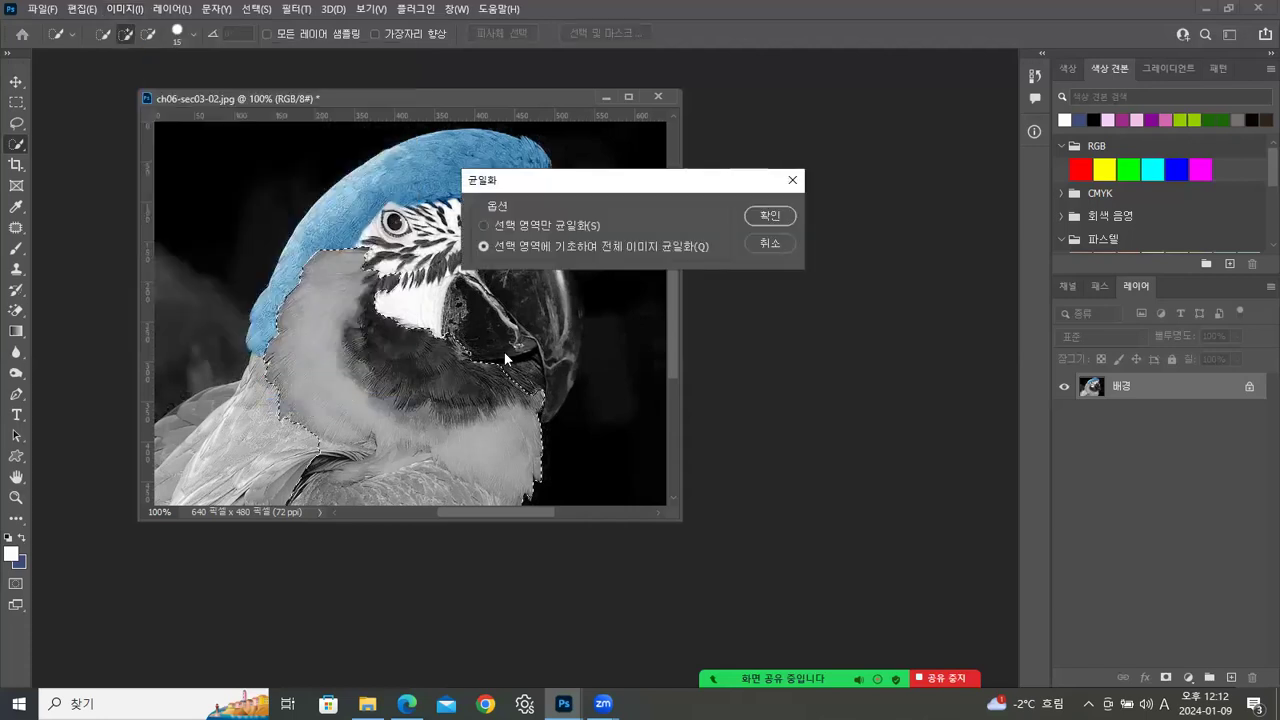
pyautogui.click(768, 243)
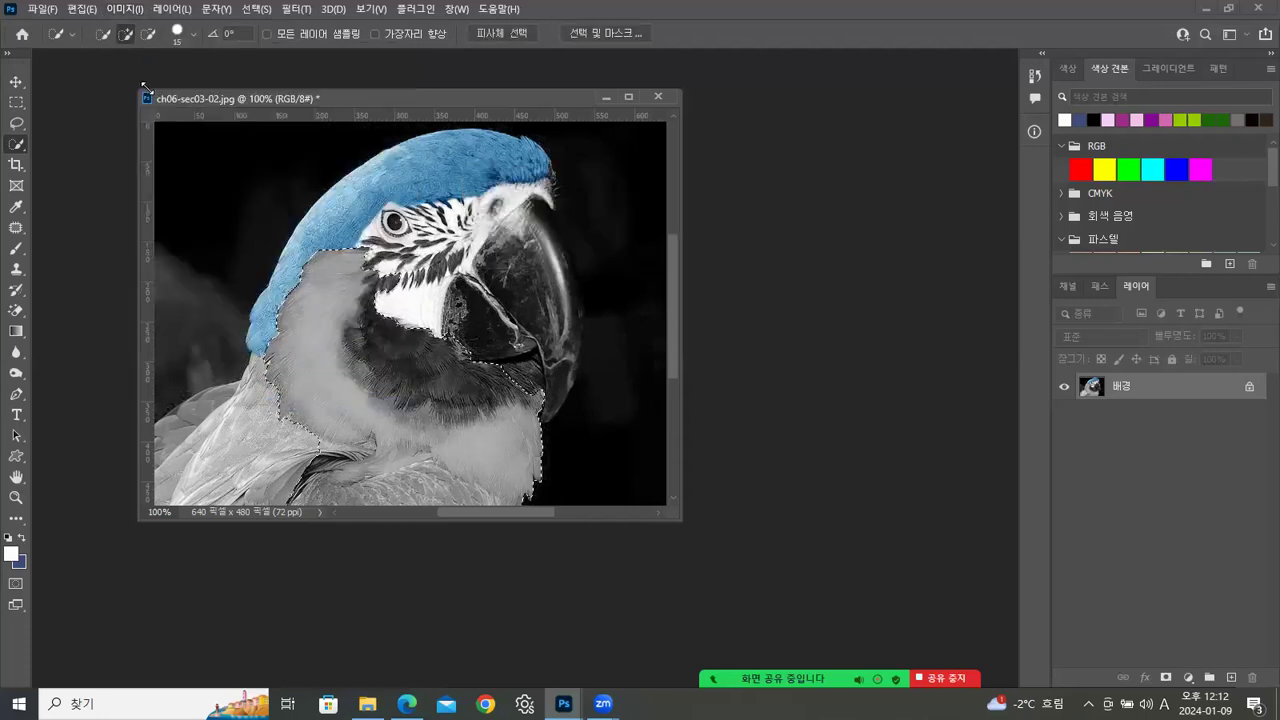
pyautogui.click(121, 12)
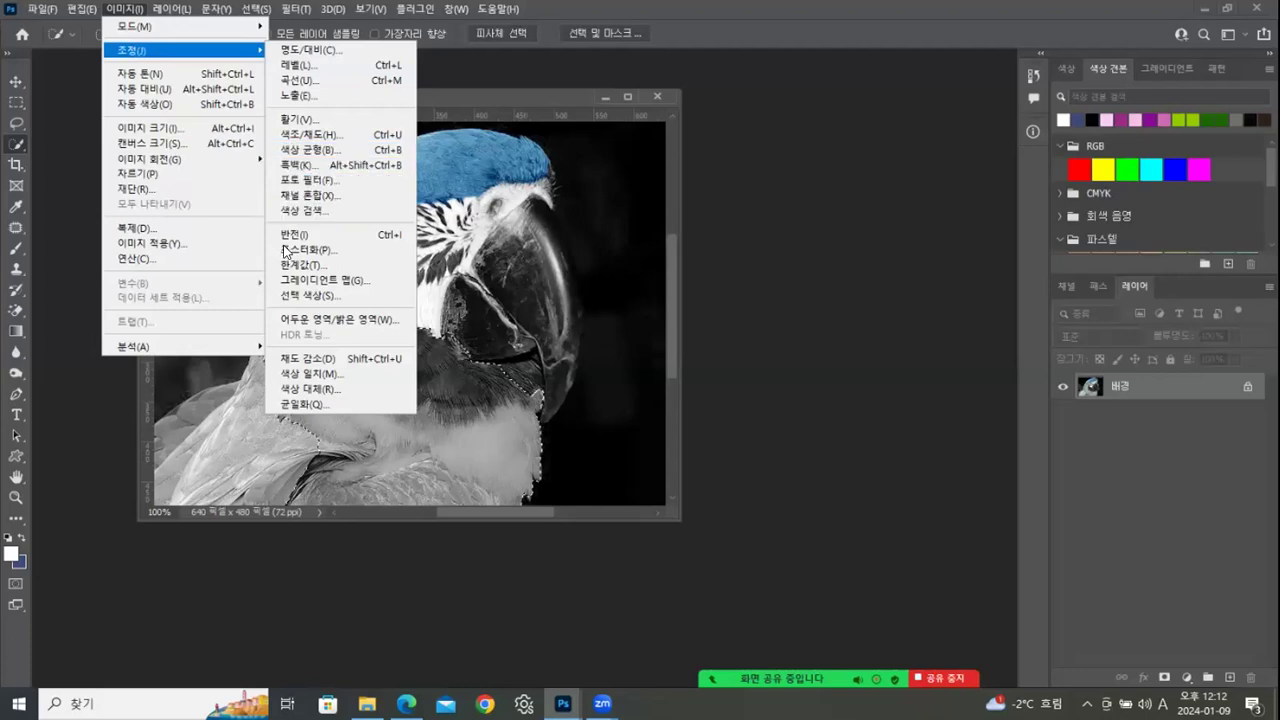
pyautogui.click(290, 297)
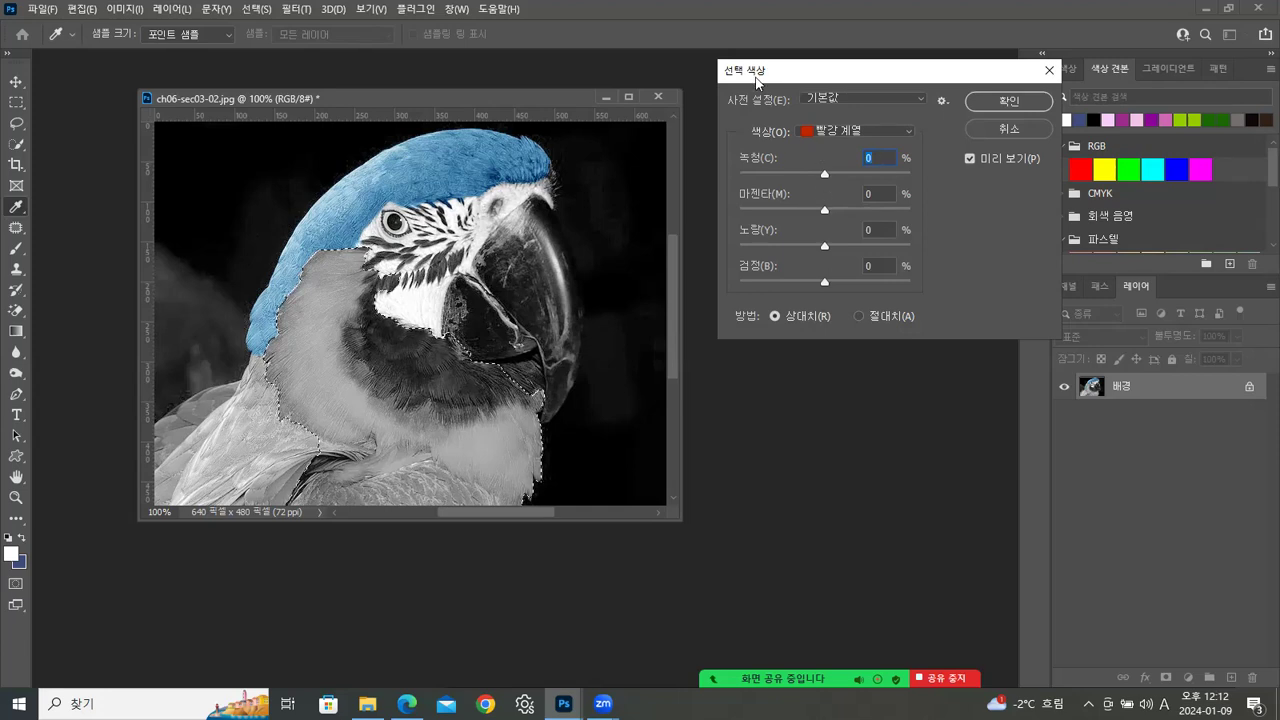
pyautogui.click(995, 127)
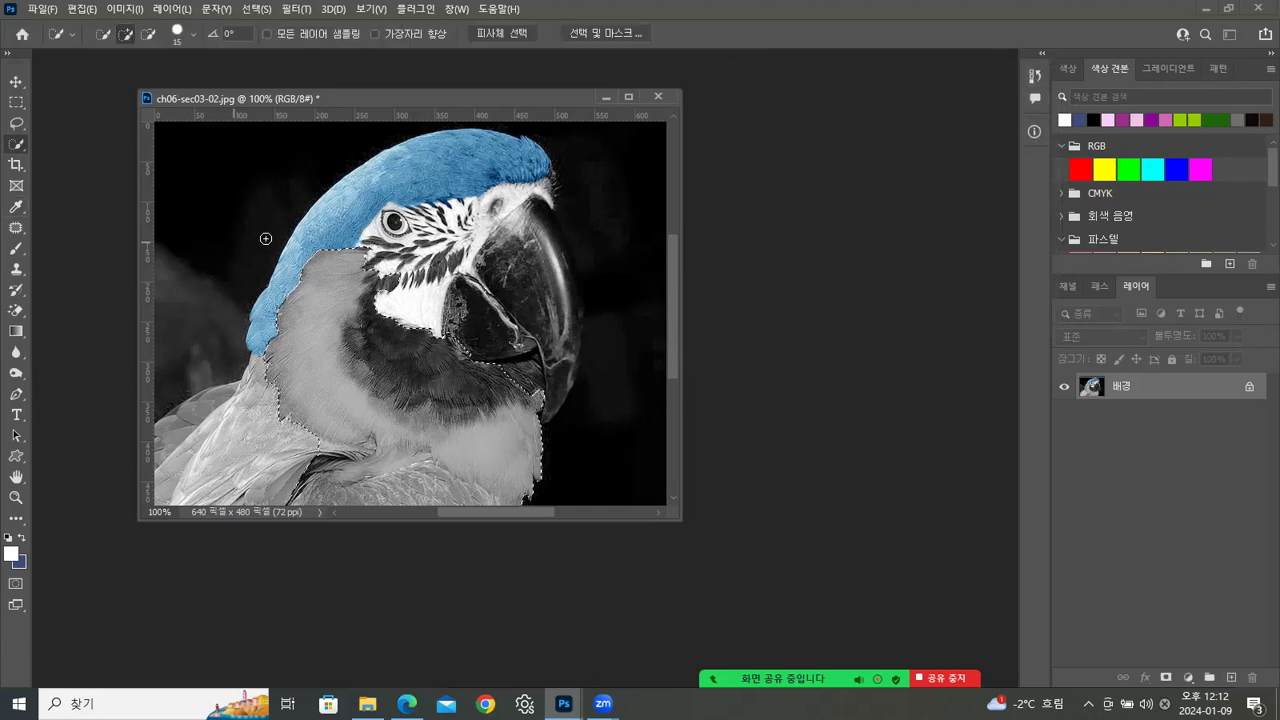
# Step: Switch to the Rectangular Marquee tool, clear the neck selection and shift the parrot photo's window slightly
pyautogui.click(16, 102)
pyautogui.hotkey('ctrl', 'd')
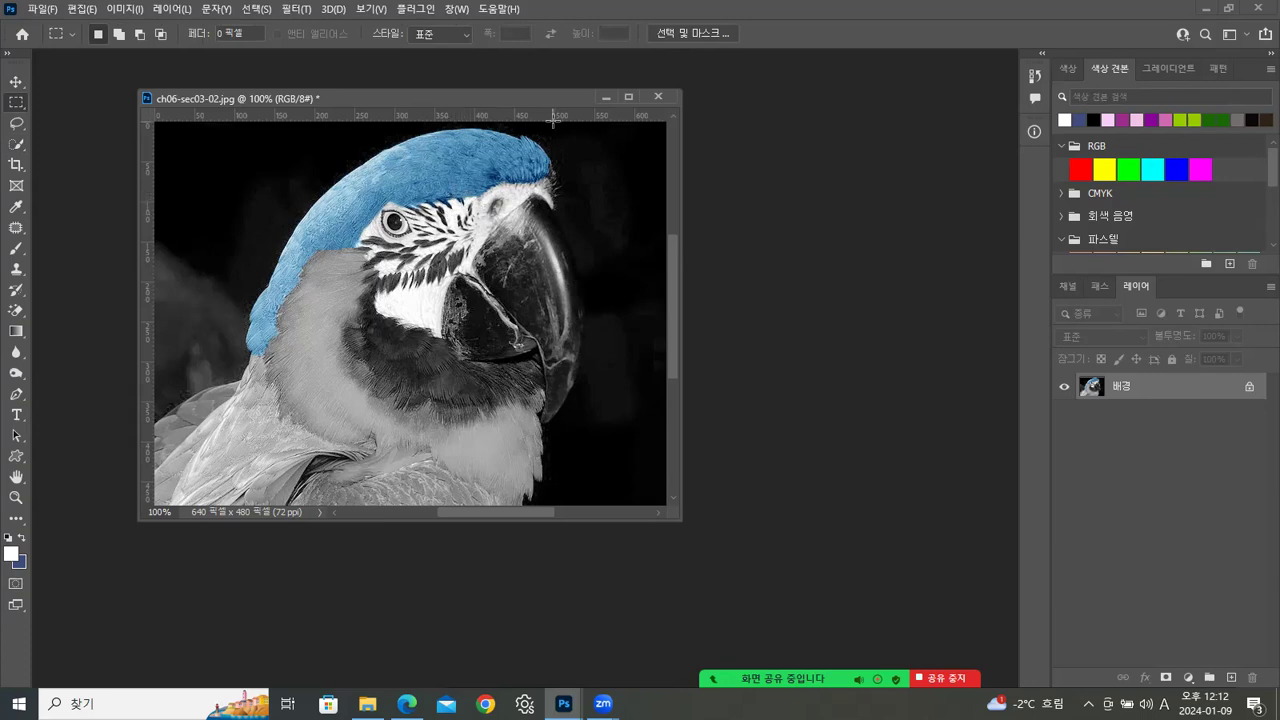
pyautogui.moveTo(524, 96); pyautogui.dragTo(513, 96)
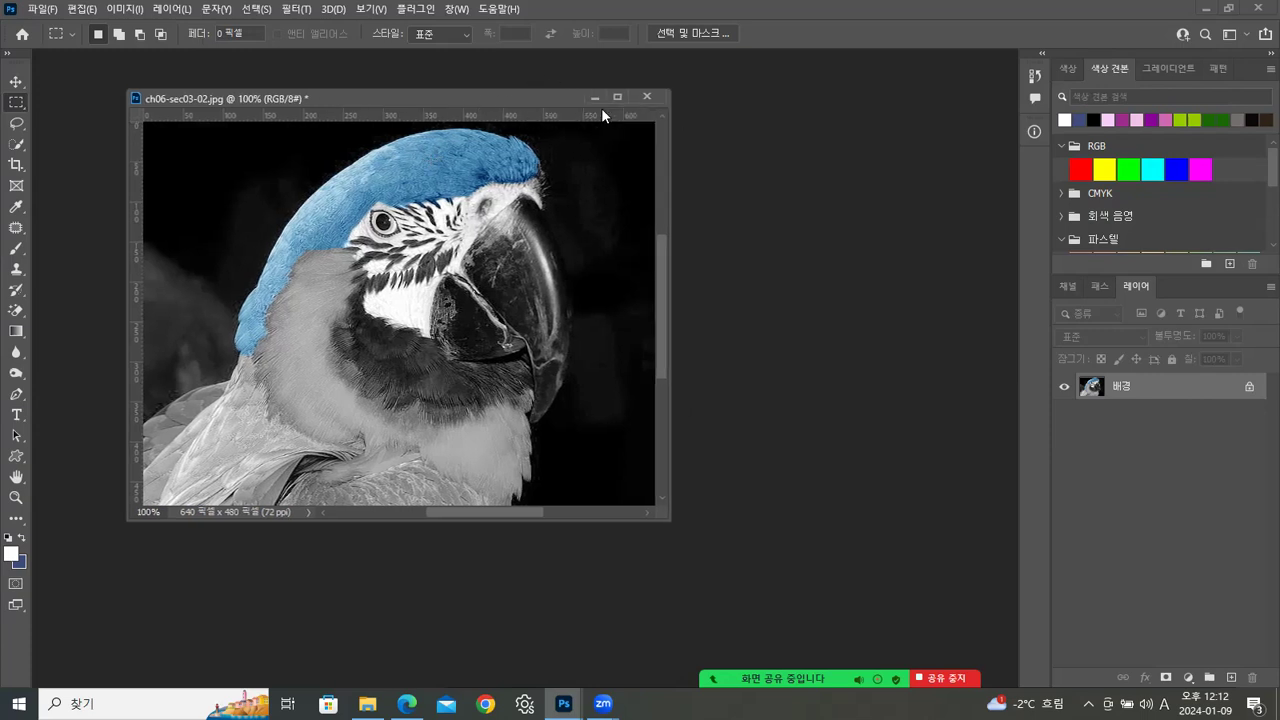
# Step: Close the parrot photo without saving and open ch06-sec04.jpg from the ch06 folder in a floating window
pyautogui.click(647, 97)
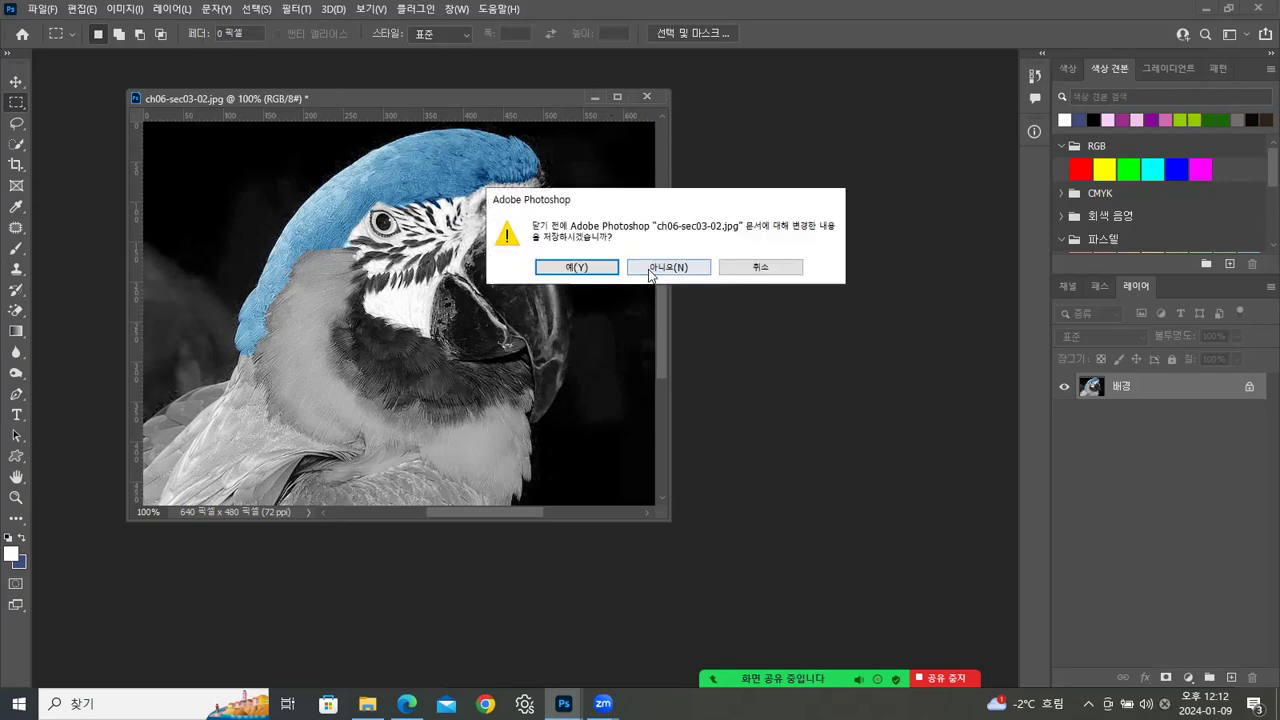
pyautogui.click(669, 268)
pyautogui.click(367, 703)
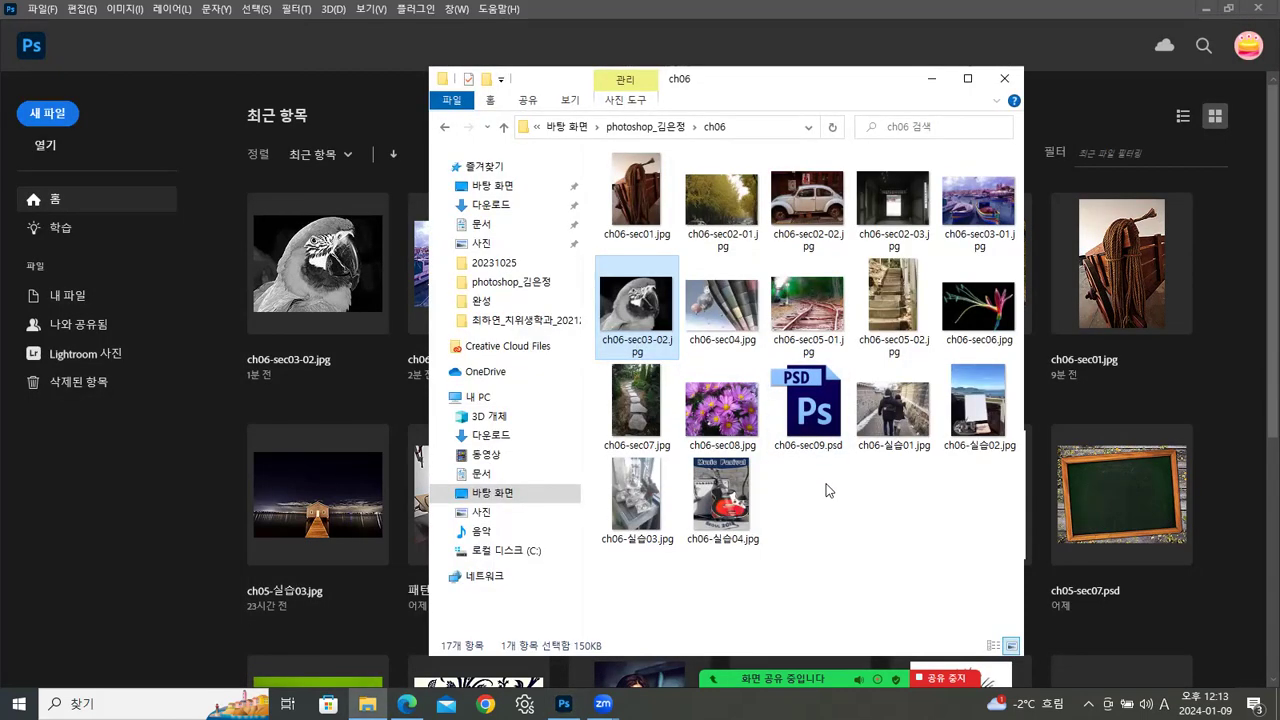
pyautogui.click(725, 318)
pyautogui.moveTo(725, 318); pyautogui.dragTo(104, 542)
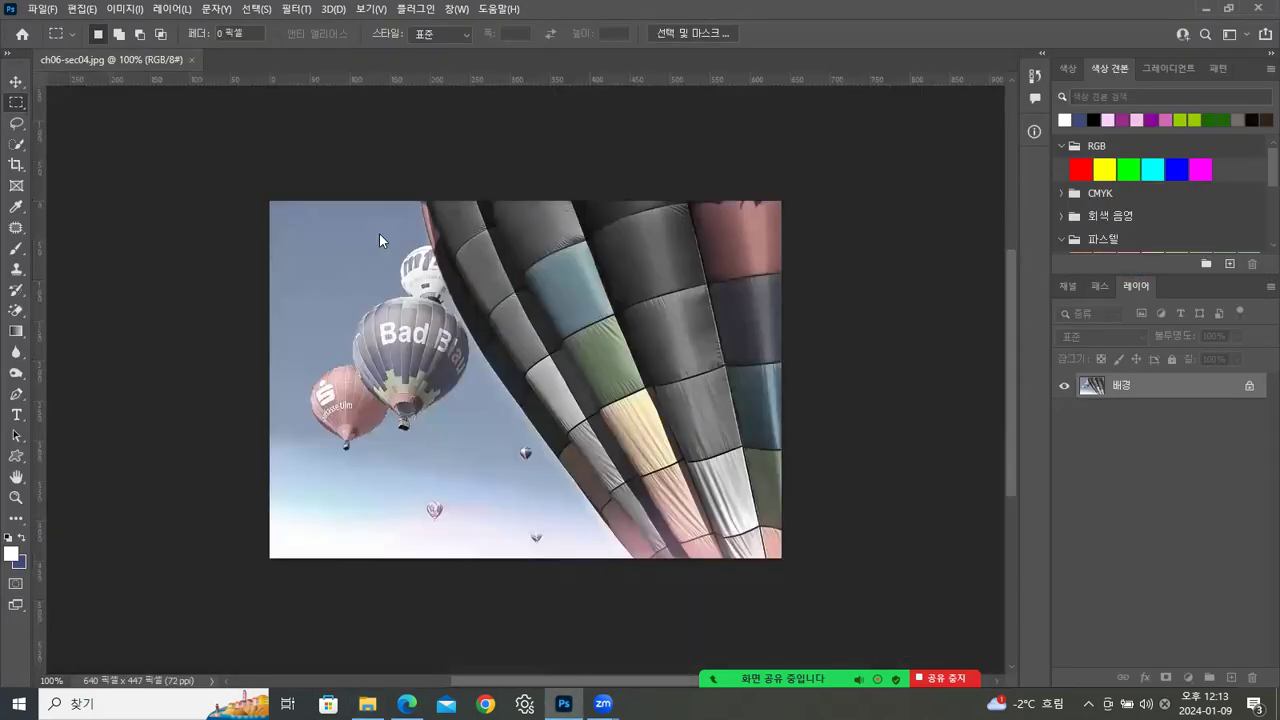
pyautogui.moveTo(120, 59); pyautogui.dragTo(358, 144)
# Step: Duplicate the balloon photo under the default copy name and move the two document windows apart
pyautogui.rightClick(358, 144)
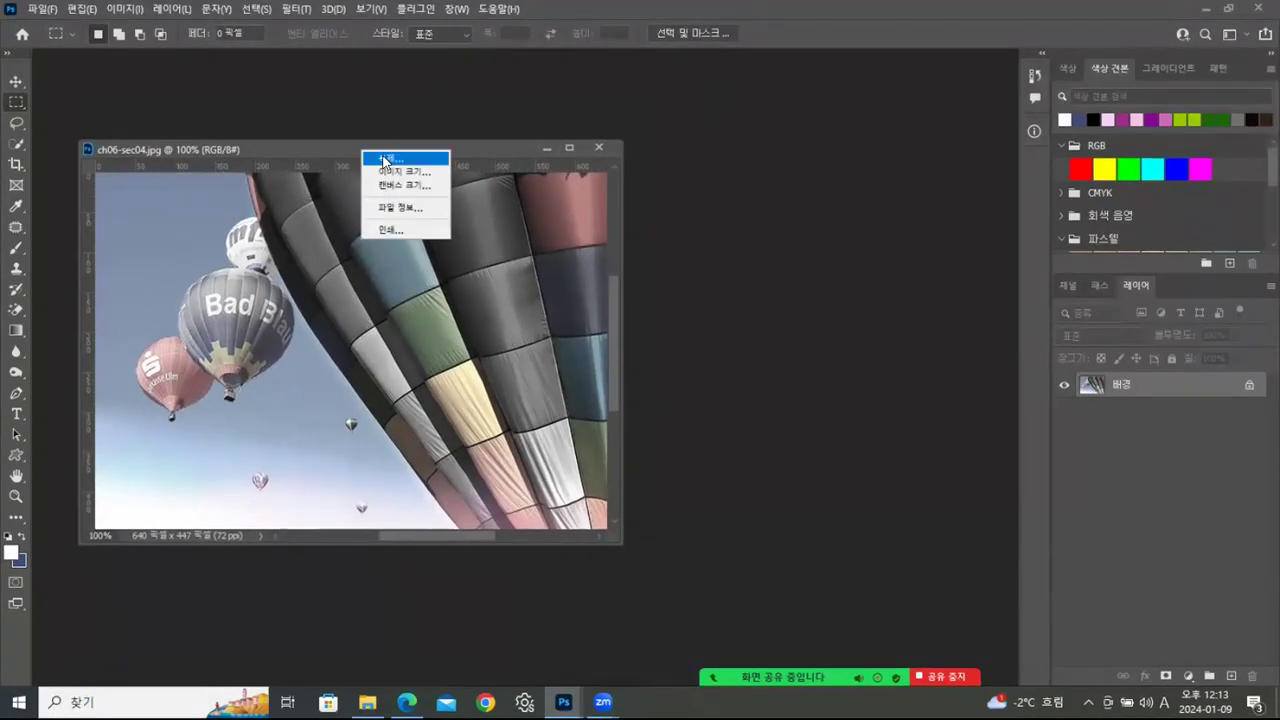
pyautogui.click(380, 162)
pyautogui.click(770, 215)
pyautogui.moveTo(385, 170); pyautogui.dragTo(635, 220)
pyautogui.moveTo(405, 150); pyautogui.dragTo(379, 108)
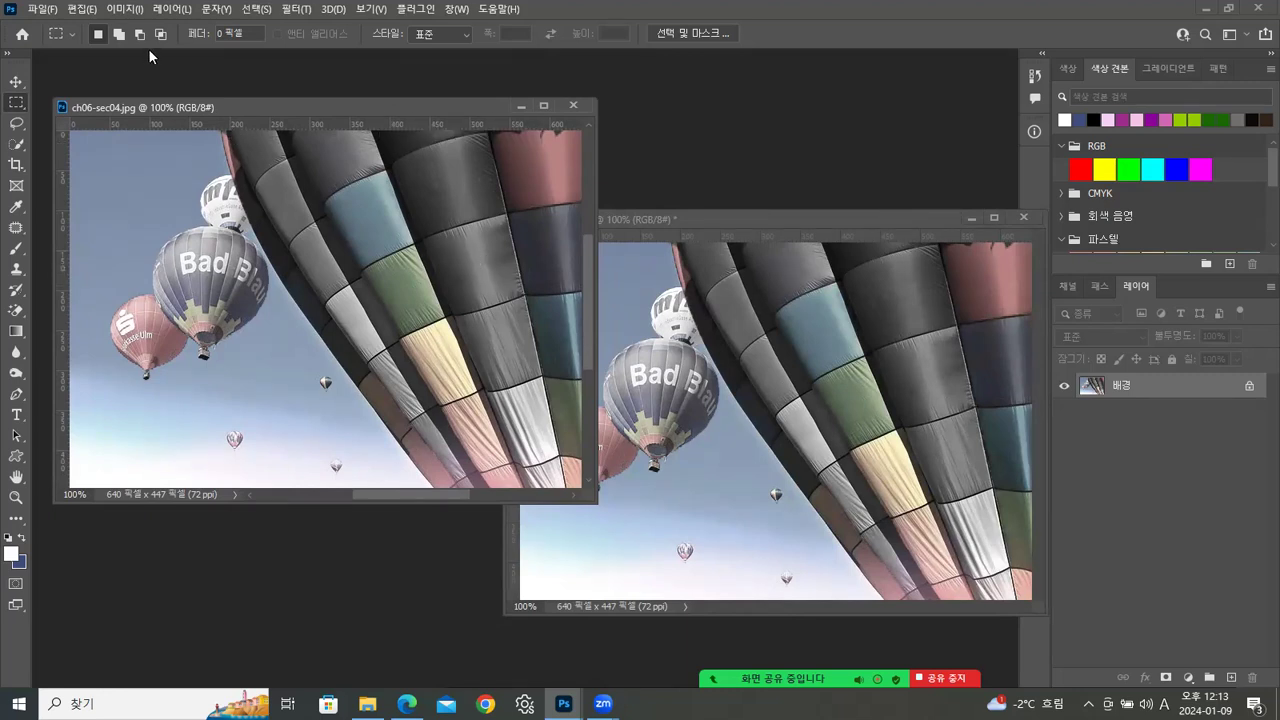
# Step: Apply Hue/Saturation to the original balloon photo, strongly raising only the master saturation
pyautogui.click(134, 10)
pyautogui.moveTo(144, 55)
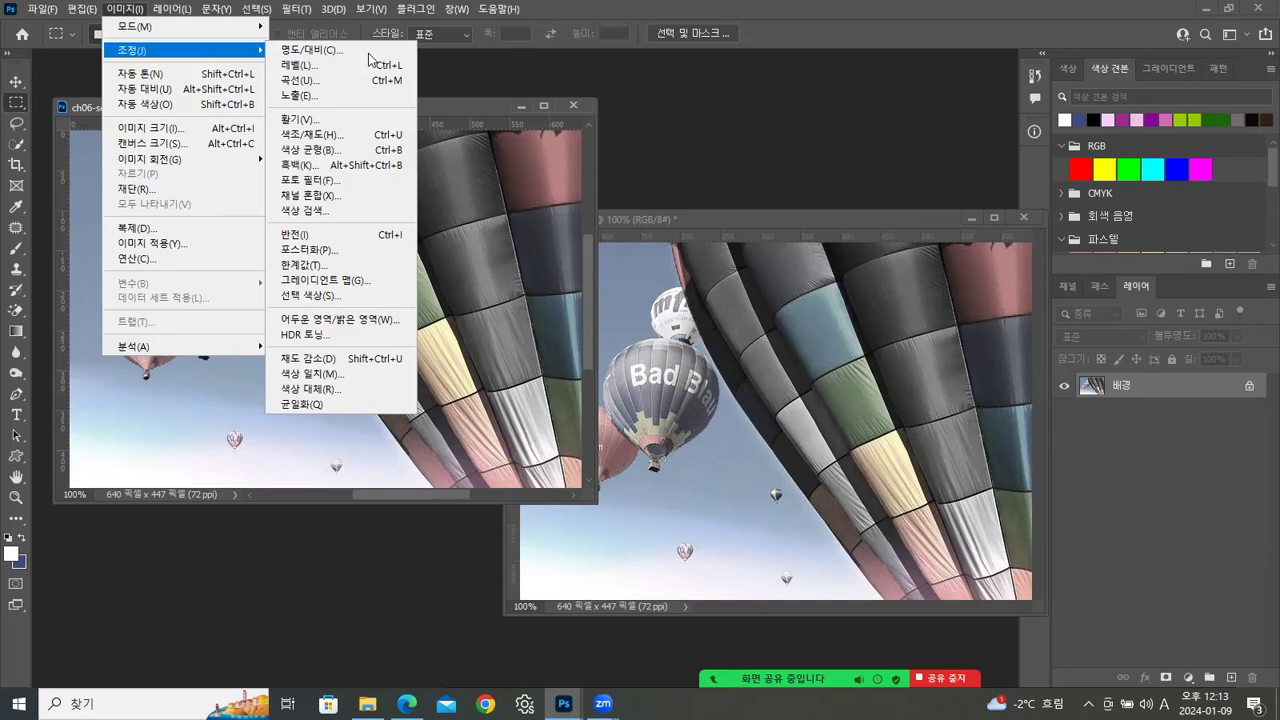
pyautogui.click(313, 137)
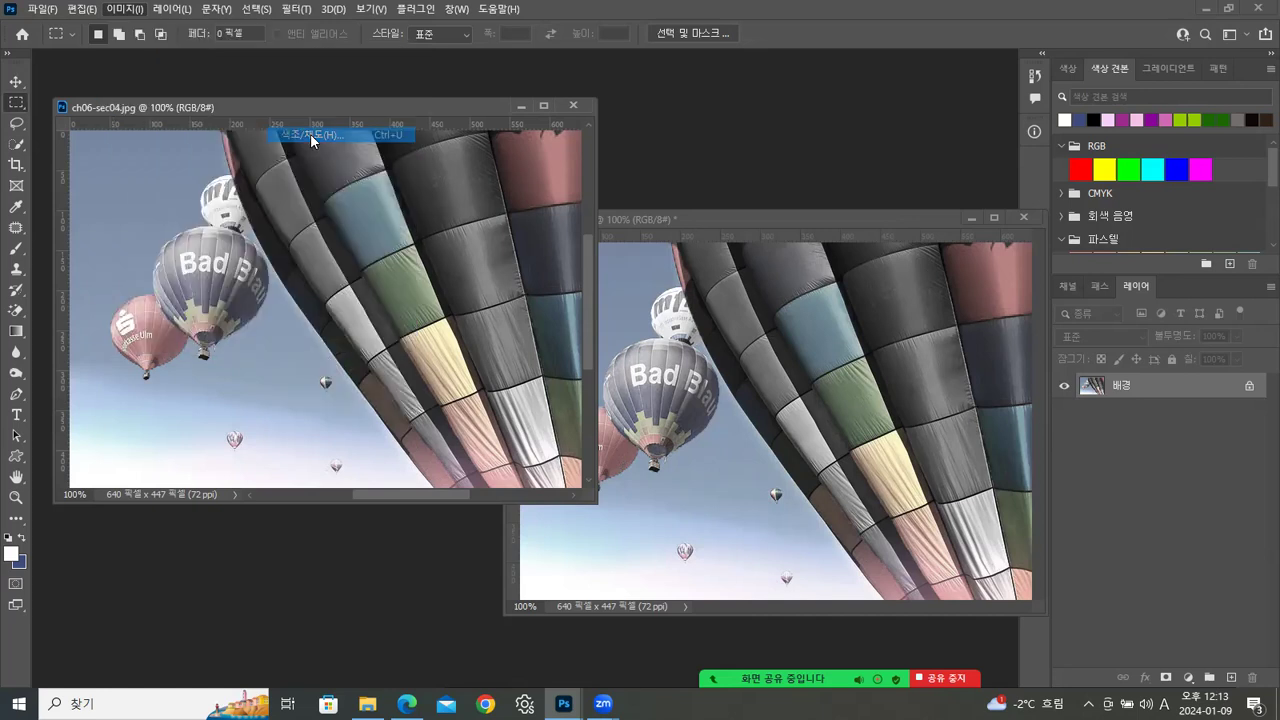
pyautogui.moveTo(905, 75); pyautogui.dragTo(675, 79)
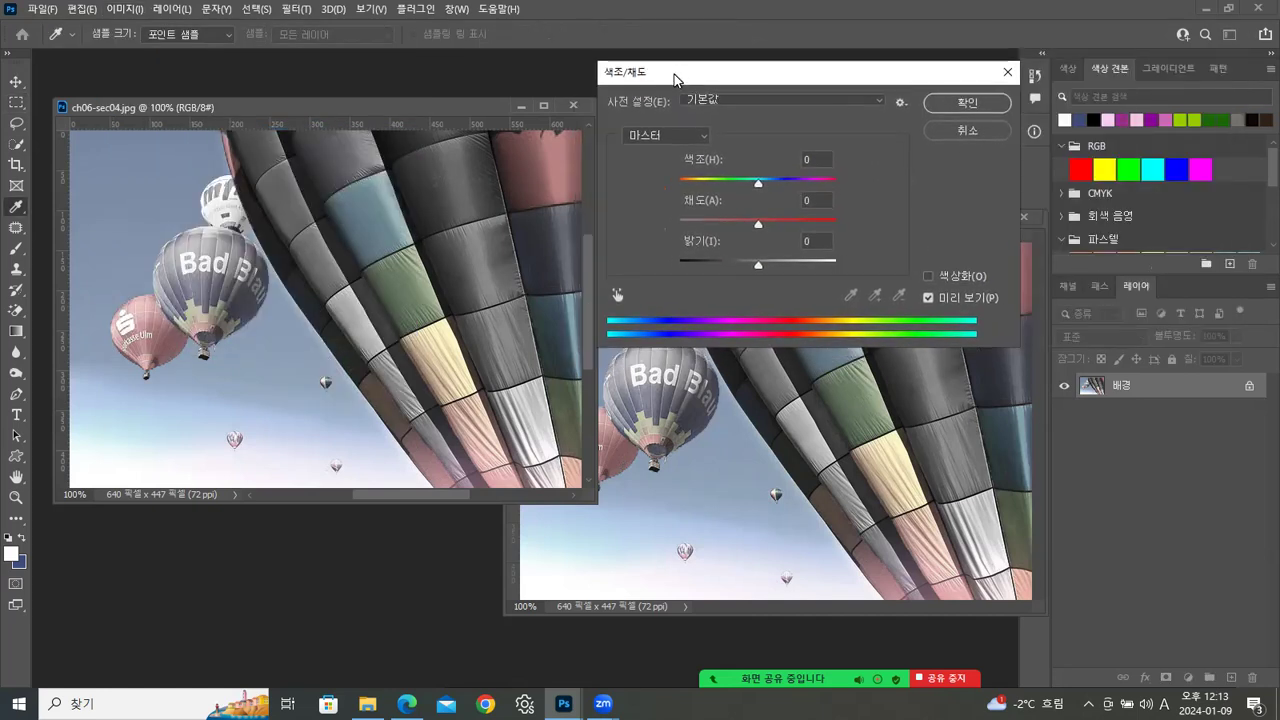
pyautogui.moveTo(760, 226); pyautogui.dragTo(817, 232)
pyautogui.click(935, 106)
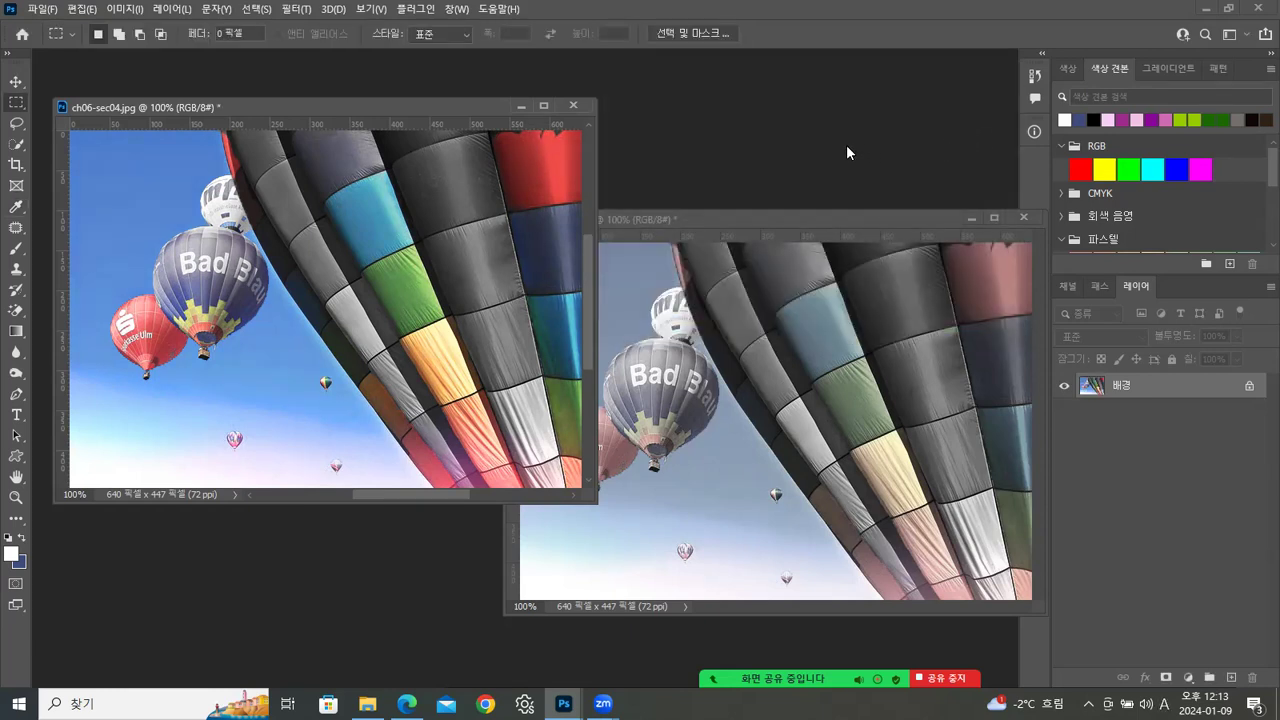
# Step: Reposition the saturated balloon photo and its unedited copy so that both images can be compared without overlapping
pyautogui.moveTo(297, 106); pyautogui.dragTo(296, 99)
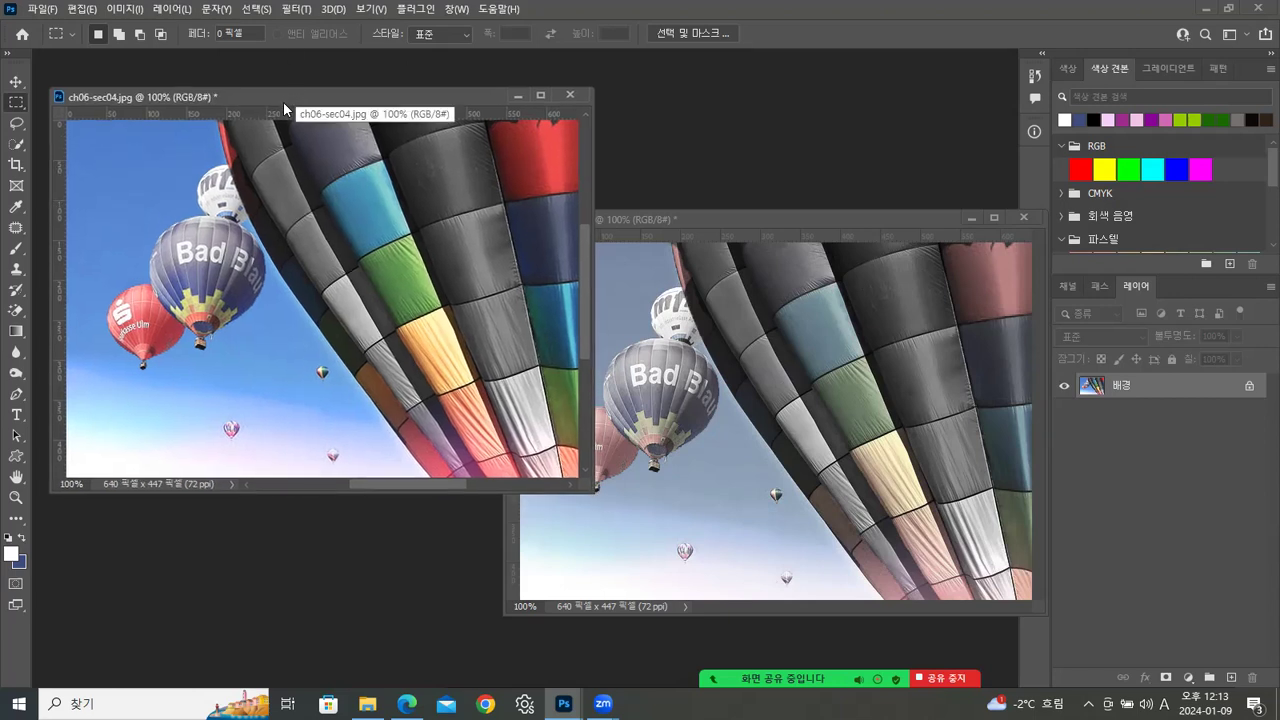
pyautogui.click(803, 225)
pyautogui.moveTo(821, 213); pyautogui.dragTo(893, 210)
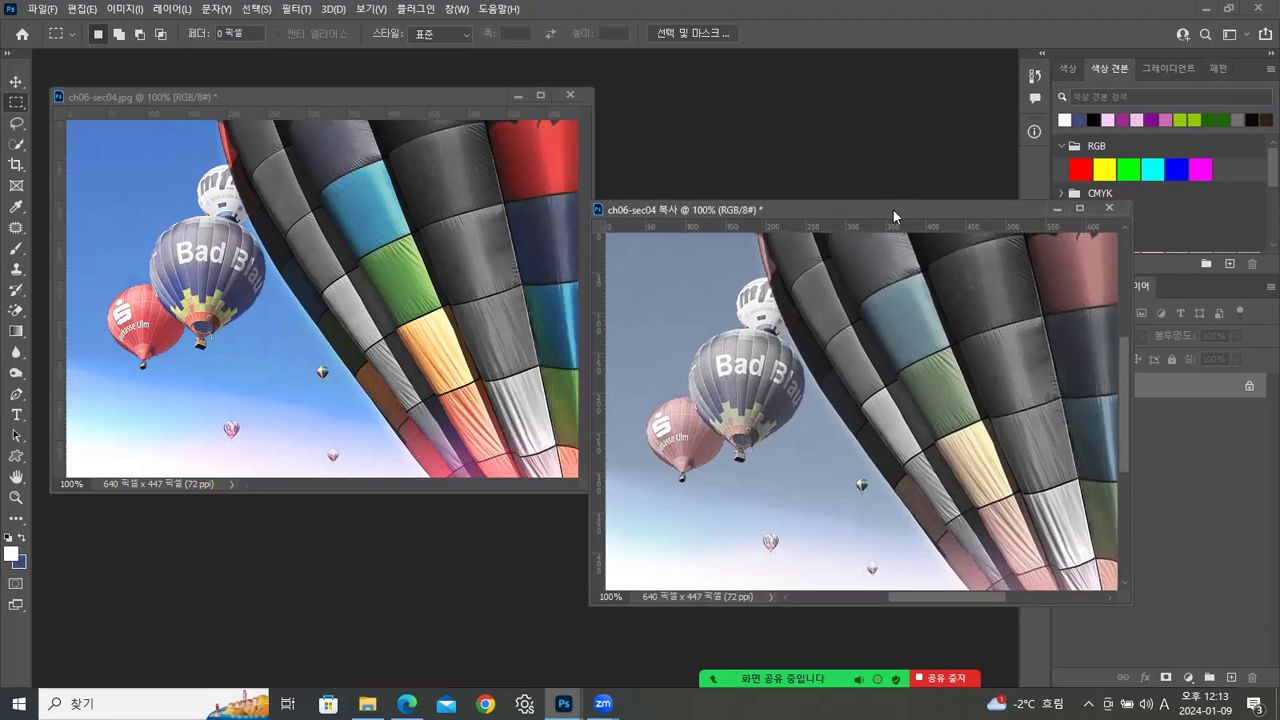
# Step: Apply the Vibrance adjustment to the balloon copy, strongly raising both saturation and vibrance, and align its window beside the original
pyautogui.click(124, 9)
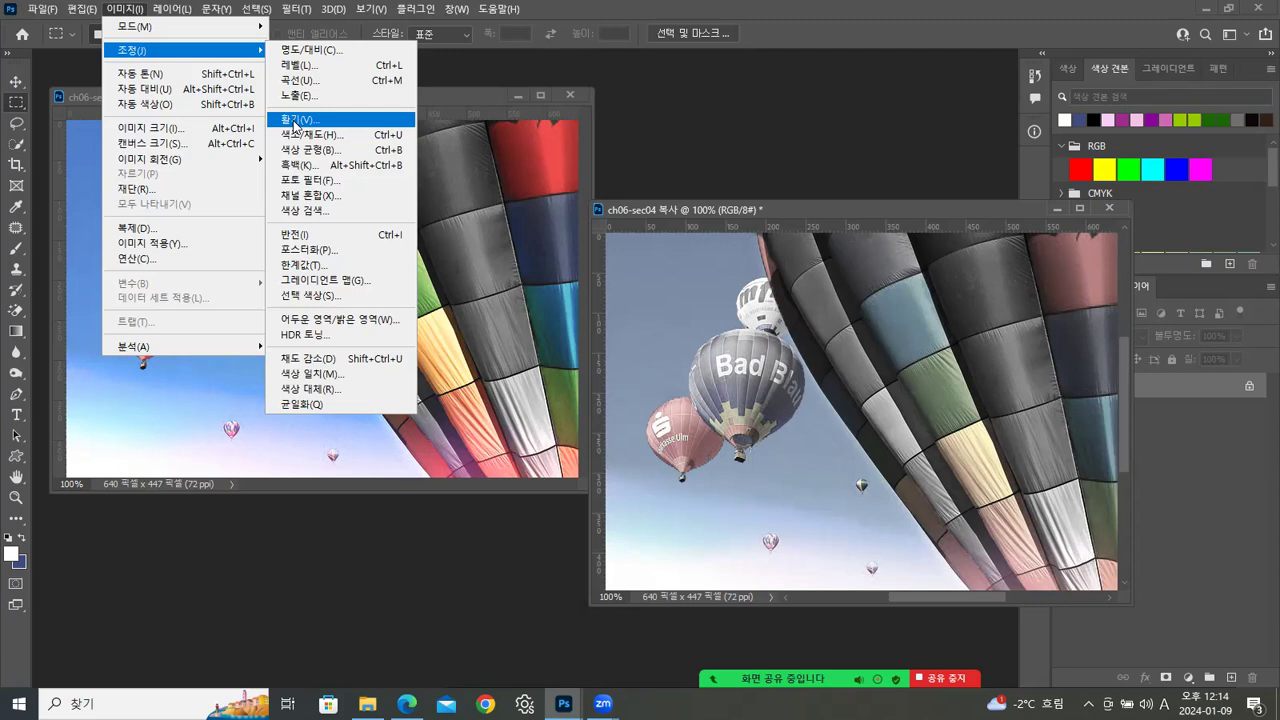
pyautogui.click(295, 120)
pyautogui.moveTo(834, 85); pyautogui.dragTo(811, 84)
pyautogui.moveTo(844, 178); pyautogui.dragTo(859, 182)
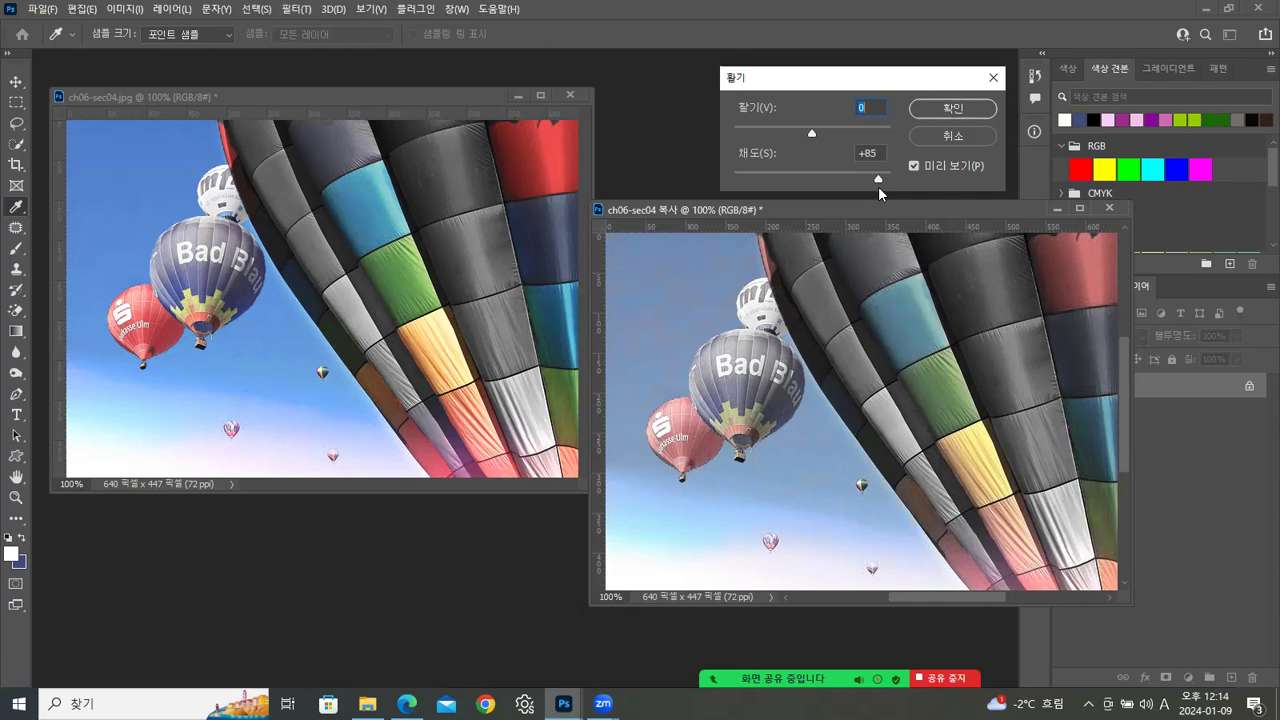
pyautogui.moveTo(816, 132); pyautogui.dragTo(835, 132)
pyautogui.moveTo(868, 141); pyautogui.dragTo(880, 141)
pyautogui.click(955, 108)
pyautogui.moveTo(907, 205); pyautogui.dragTo(925, 94)
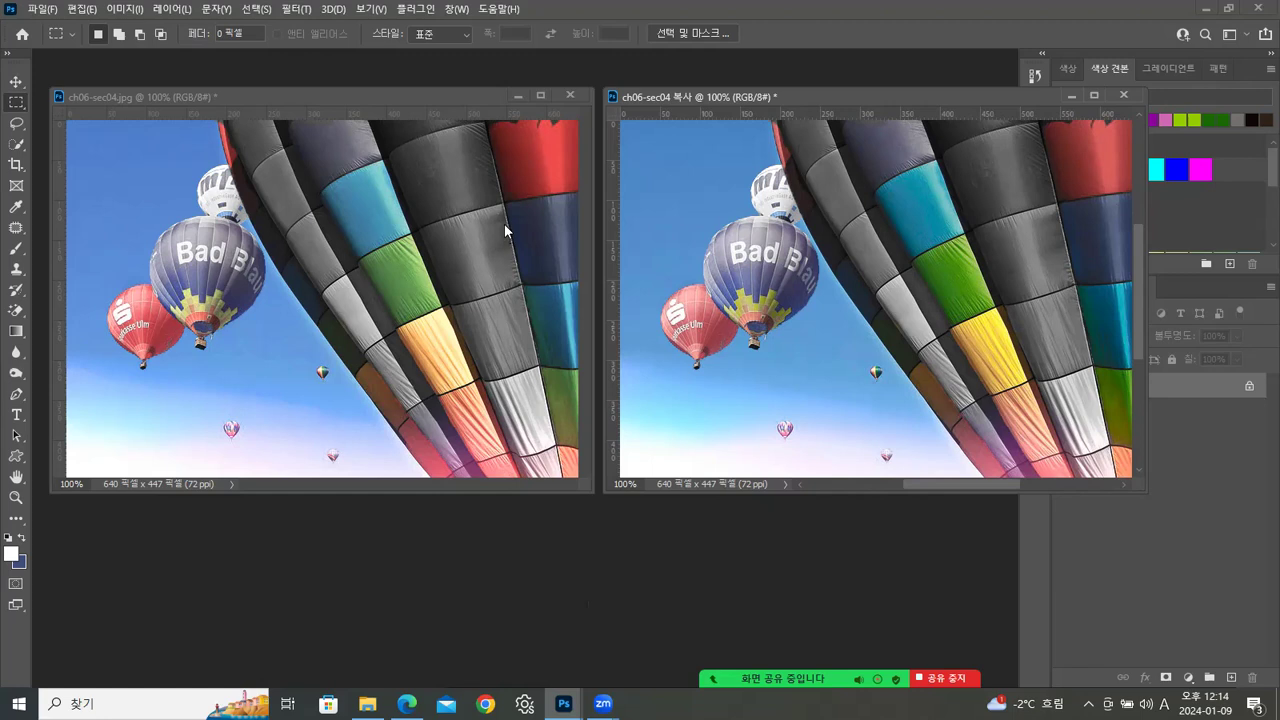
# Step: Close the balloon copy and the original ch06-sec04.jpg without saving either one
pyautogui.click(124, 9)
pyautogui.moveTo(146, 50)
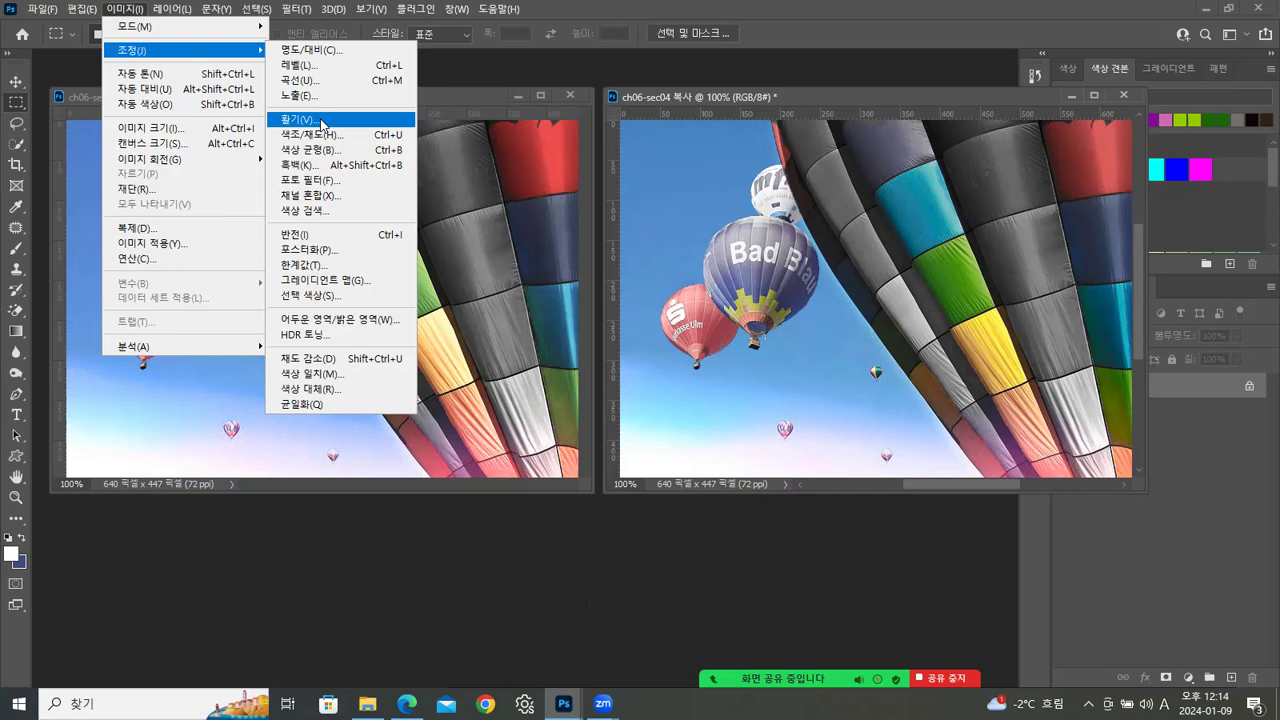
pyautogui.click(465, 88)
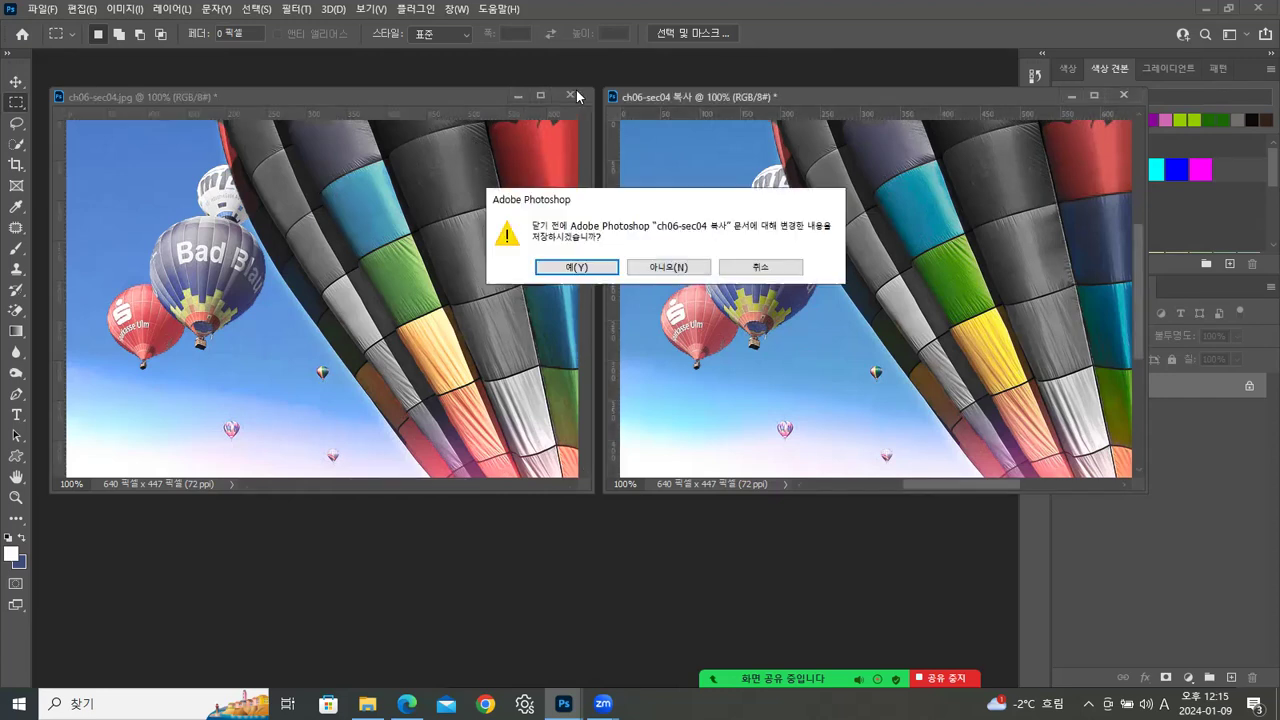
pyautogui.click(668, 264)
pyautogui.click(565, 96)
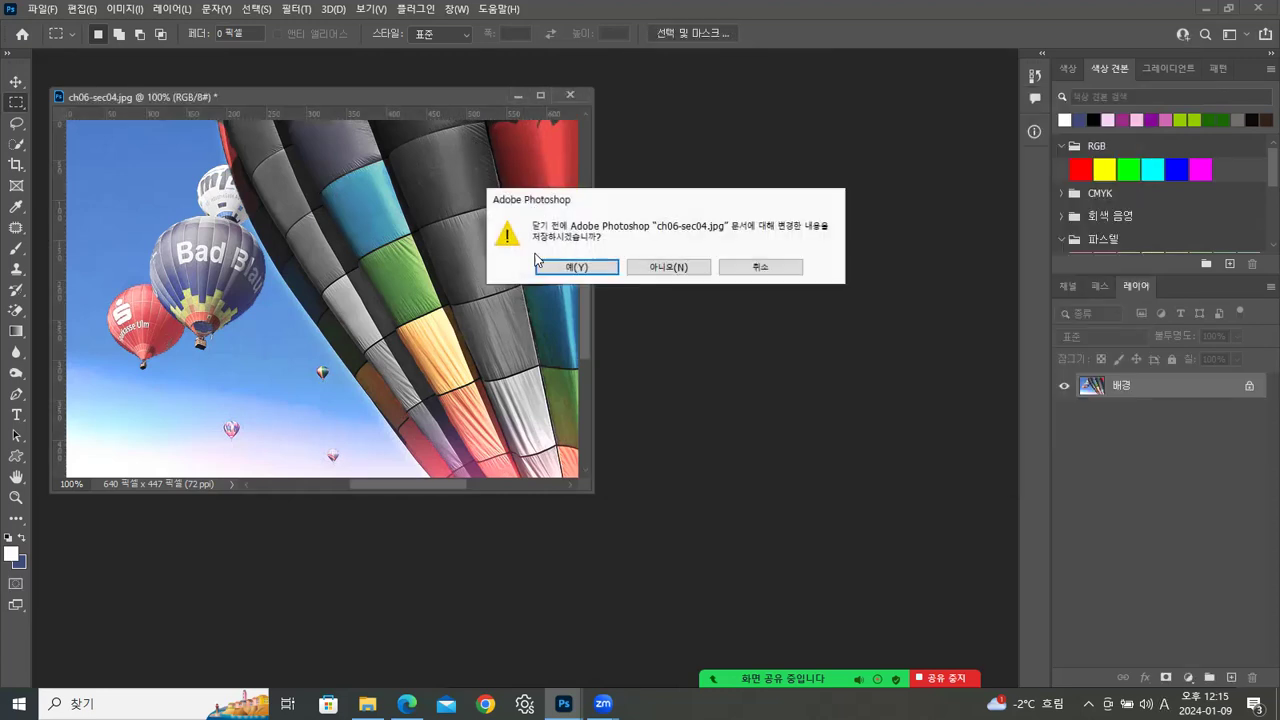
pyautogui.click(668, 265)
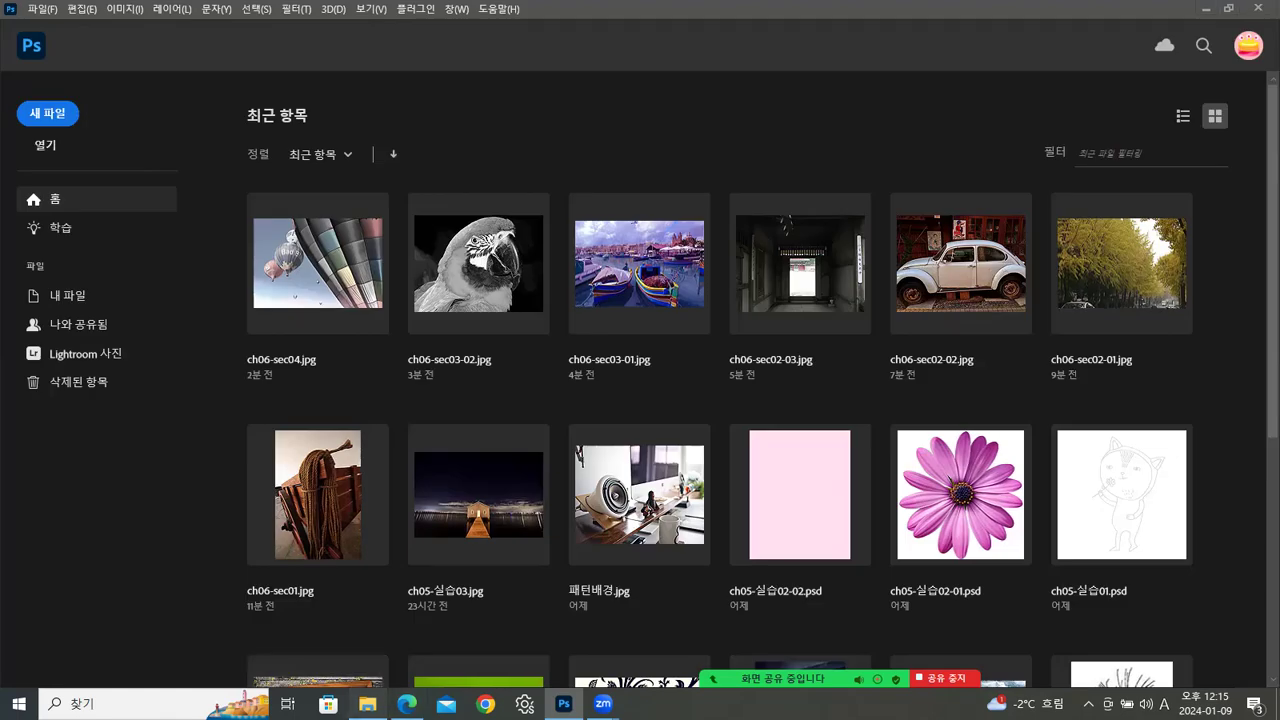
# Step: Open ch06-sec05-01.jpg from the ch06 folder and place it in a floating window
pyautogui.click(367, 703)
pyautogui.moveTo(826, 350); pyautogui.dragTo(83, 487)
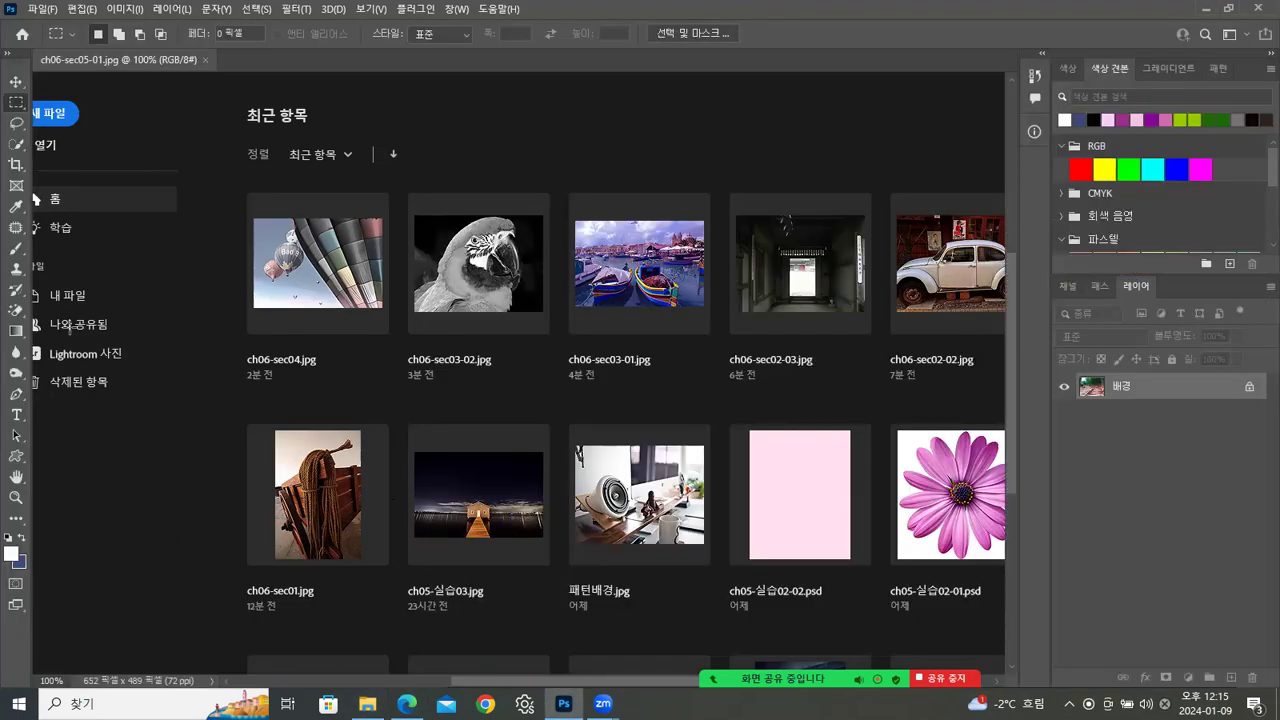
pyautogui.moveTo(164, 61); pyautogui.dragTo(344, 137)
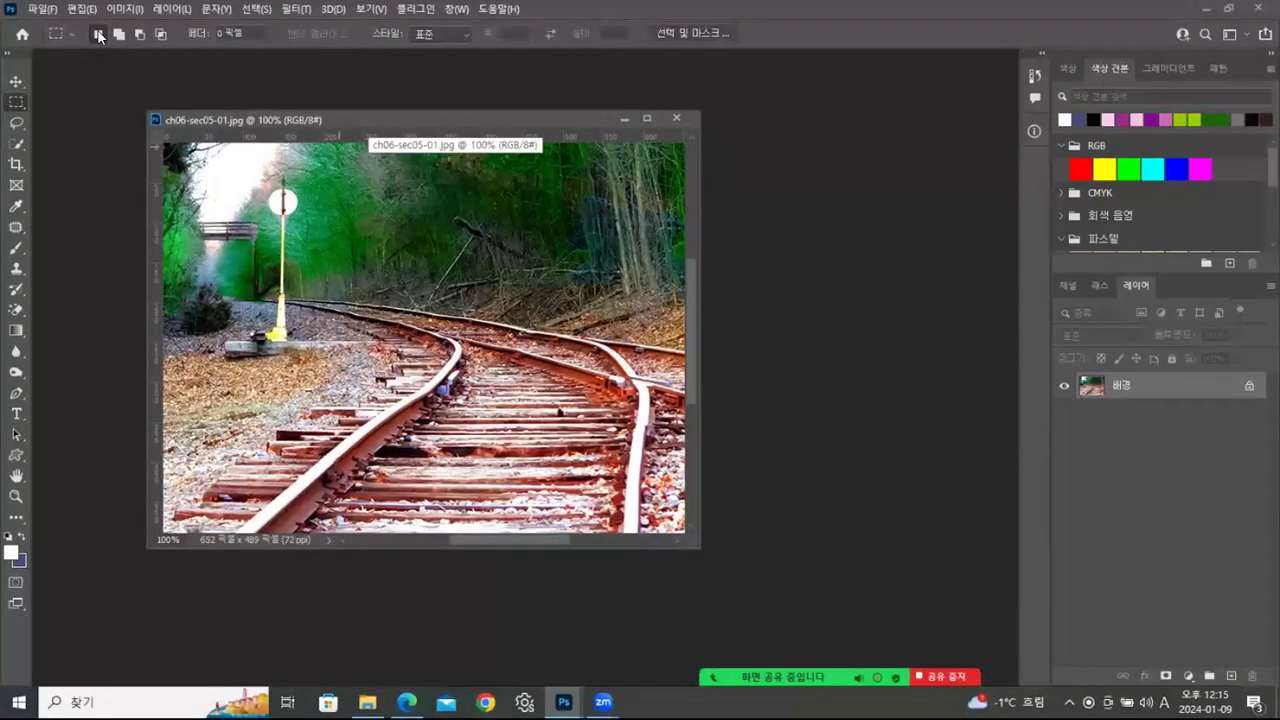
# Step: Try turning the railway photo grey with Hue/Saturation at a saturation of -100, and undo it
pyautogui.click(125, 9)
pyautogui.moveTo(140, 49)
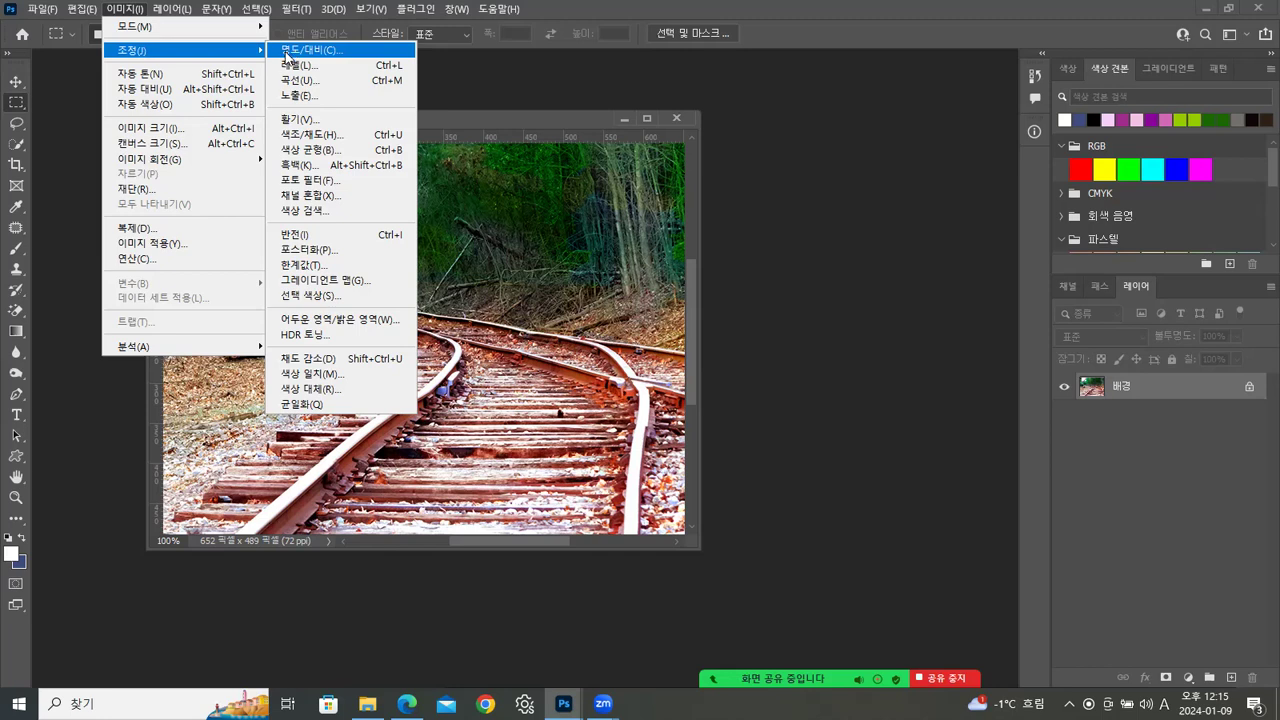
pyautogui.click(301, 134)
pyautogui.moveTo(754, 72); pyautogui.dragTo(822, 72)
pyautogui.moveTo(824, 222); pyautogui.dragTo(648, 233)
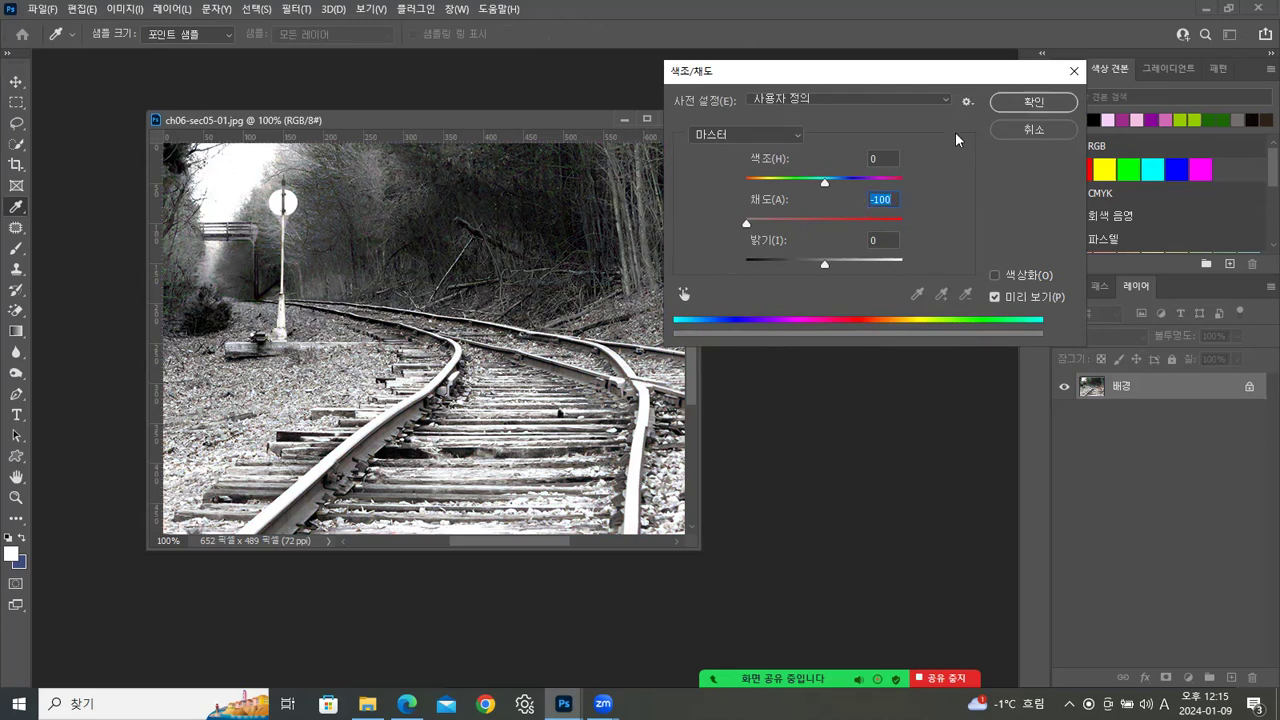
pyautogui.click(1025, 103)
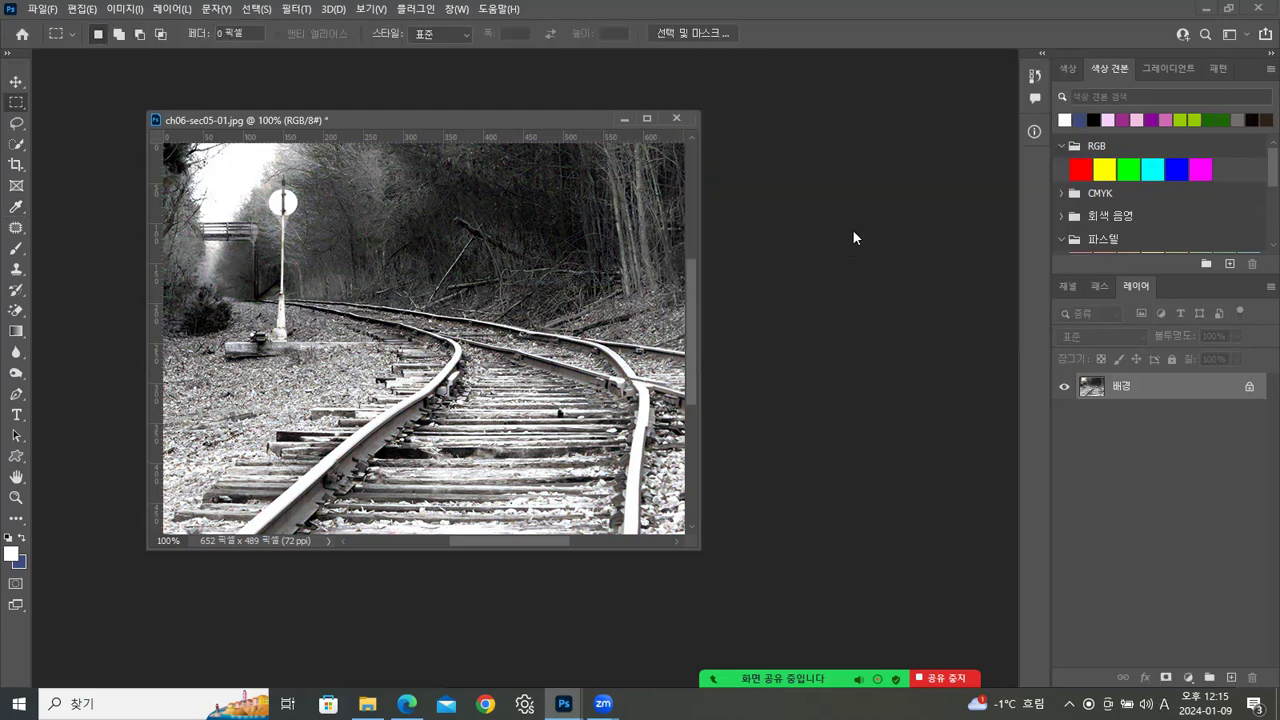
pyautogui.hotkey('ctrl', 'z')
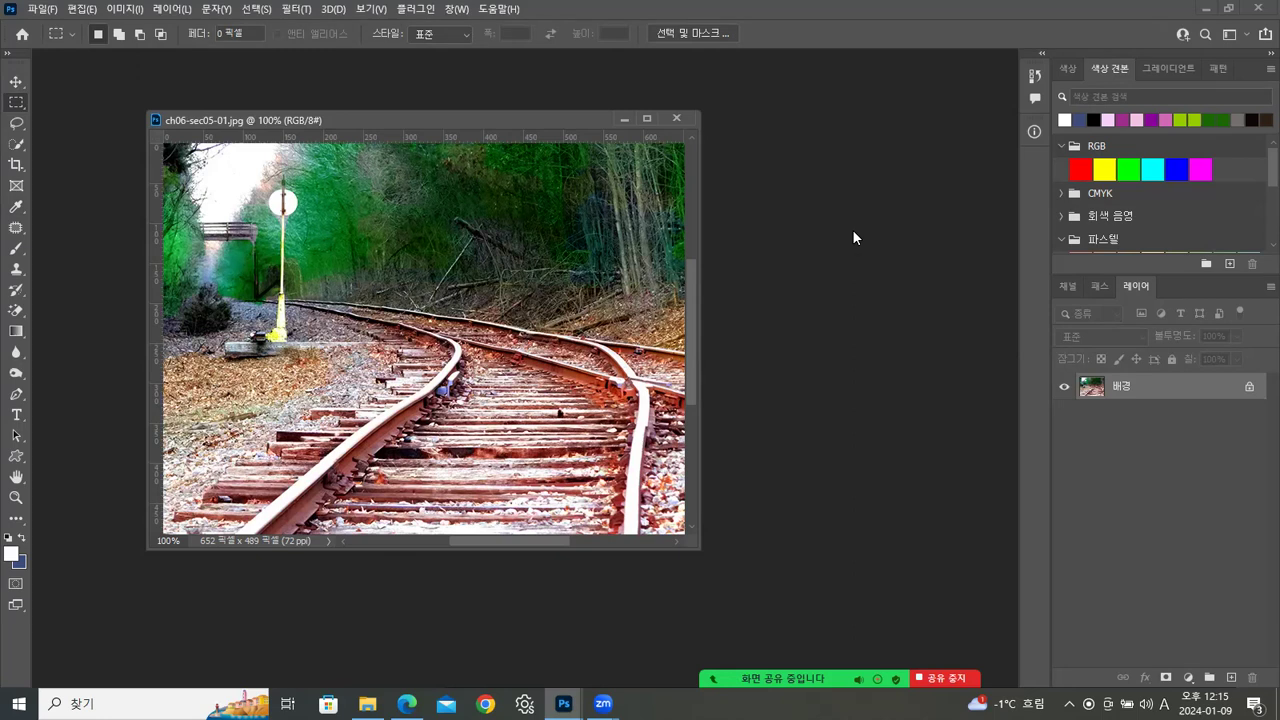
# Step: Preview the Vibrance adjustment on the railway photo with saturation at -100 and cancel it
pyautogui.click(125, 9)
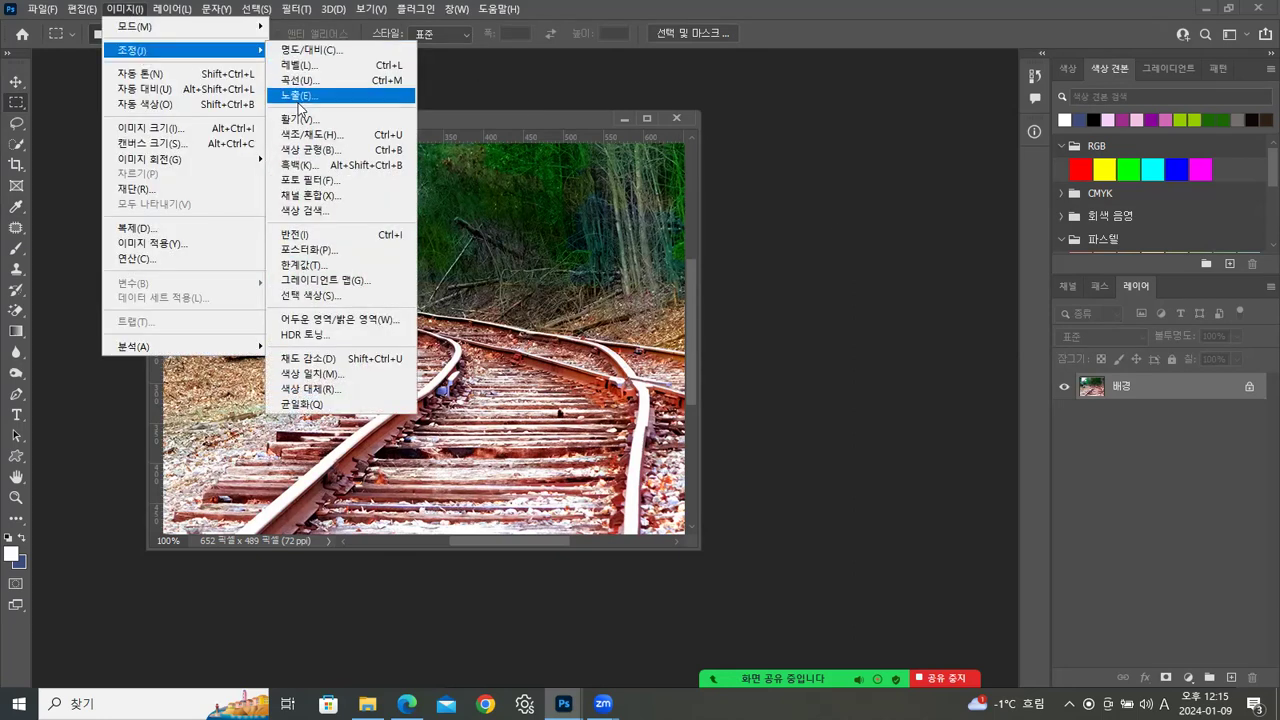
pyautogui.click(297, 121)
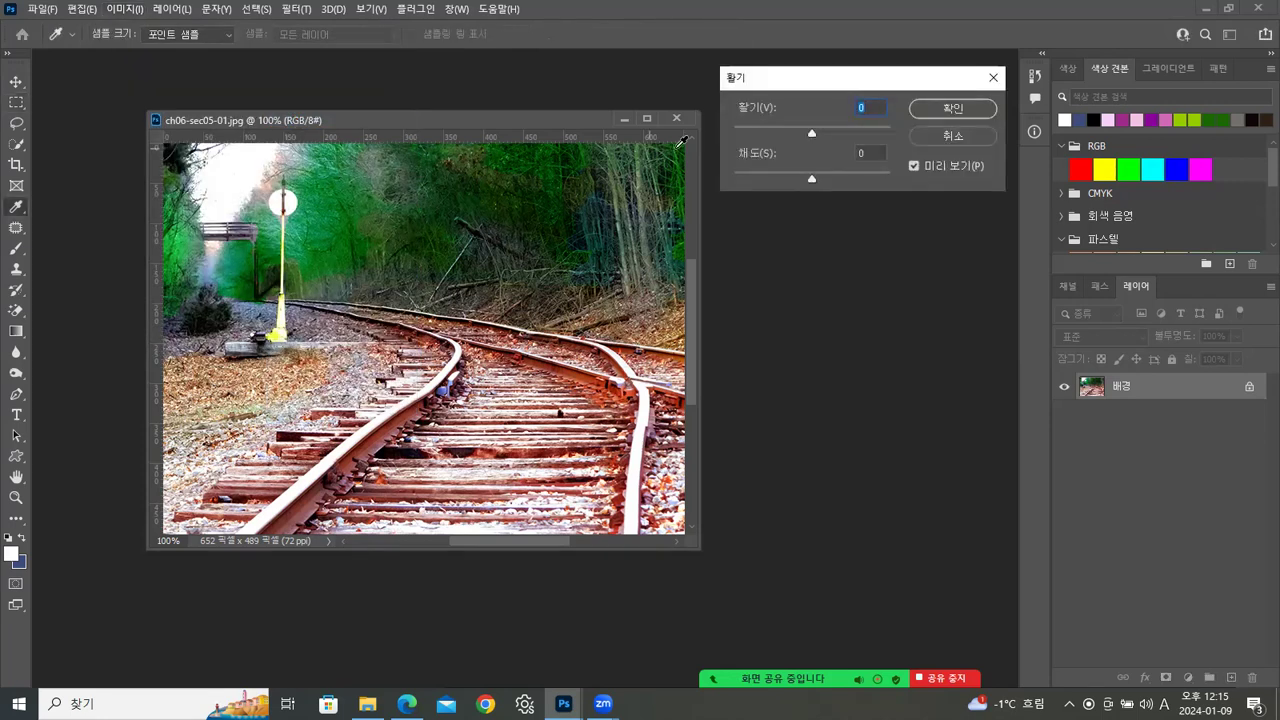
pyautogui.moveTo(812, 179); pyautogui.dragTo(694, 181)
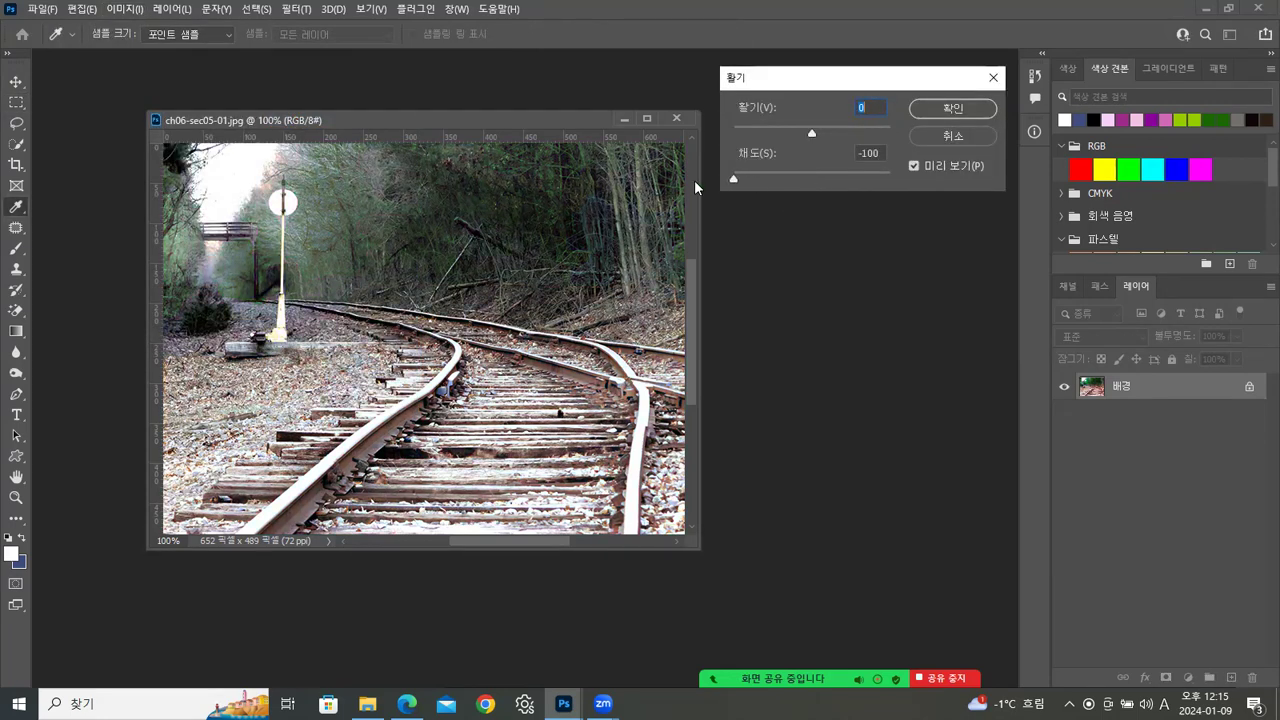
pyautogui.click(960, 136)
# Step: Remove the colour from the railway photo with the Desaturate command
pyautogui.click(129, 16)
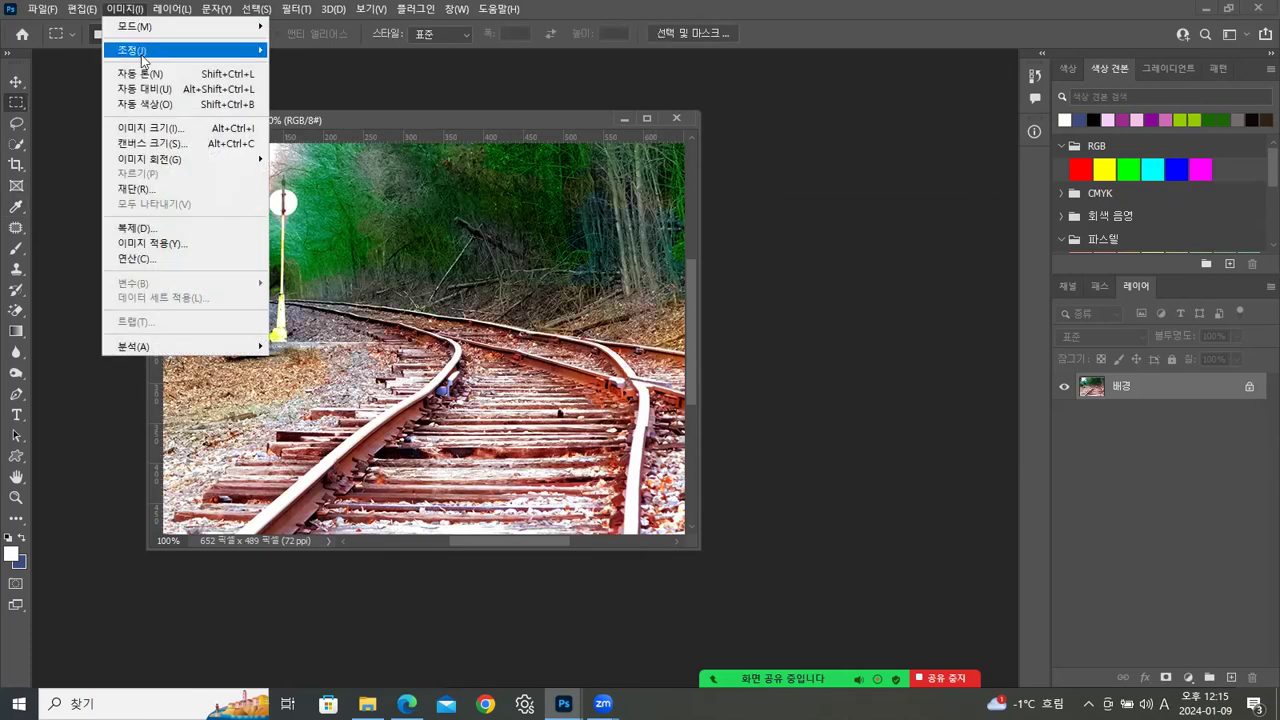
pyautogui.moveTo(146, 52)
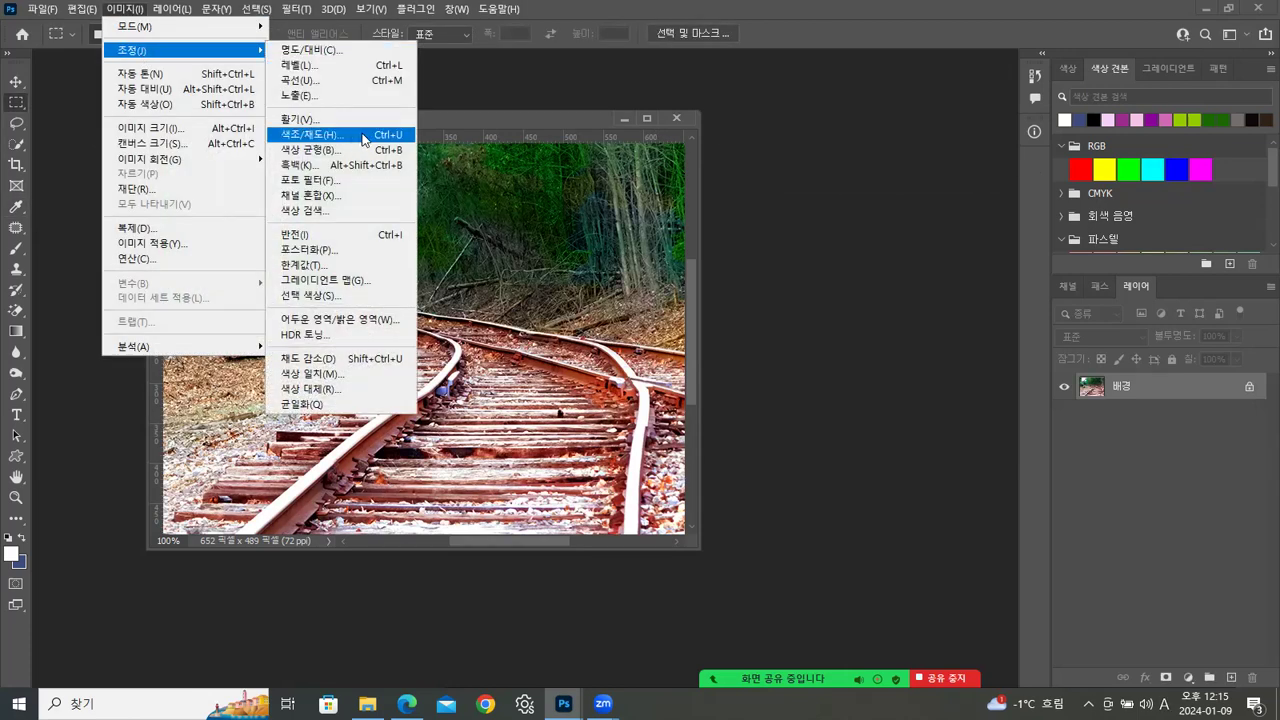
pyautogui.click(329, 360)
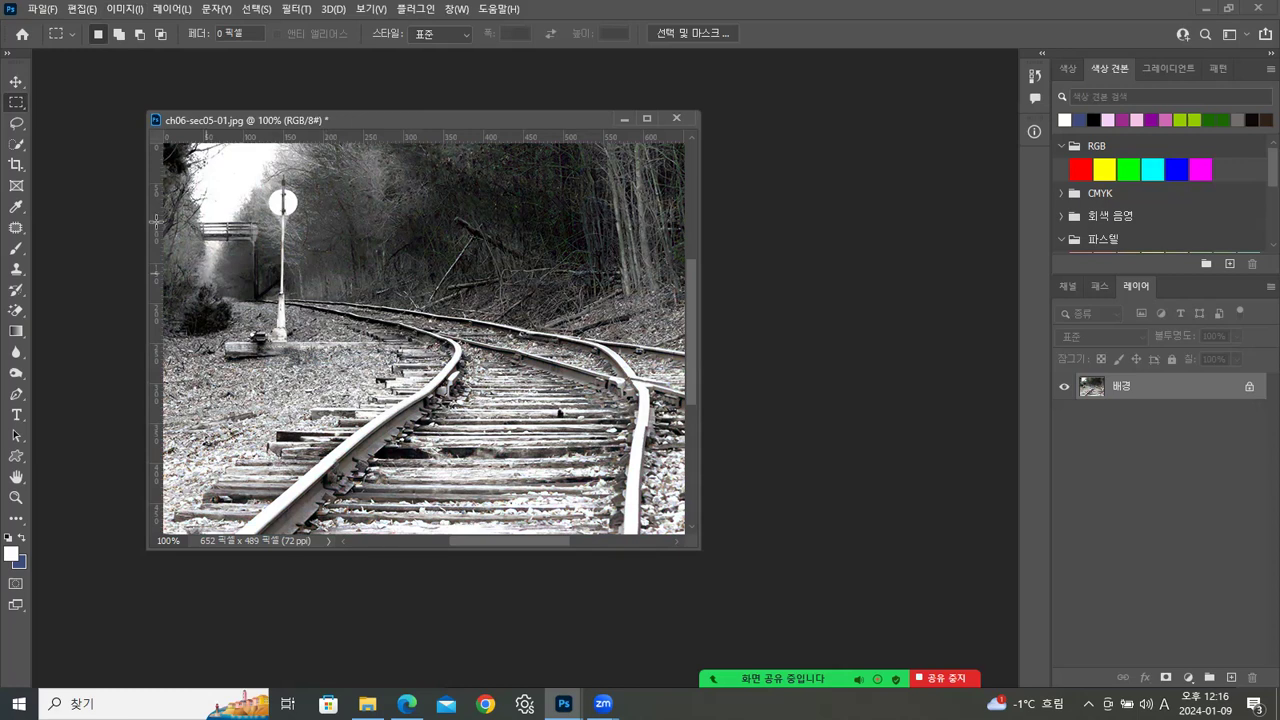
# Step: Revert the railway photo to its initial opened state through the history
pyautogui.click(123, 9)
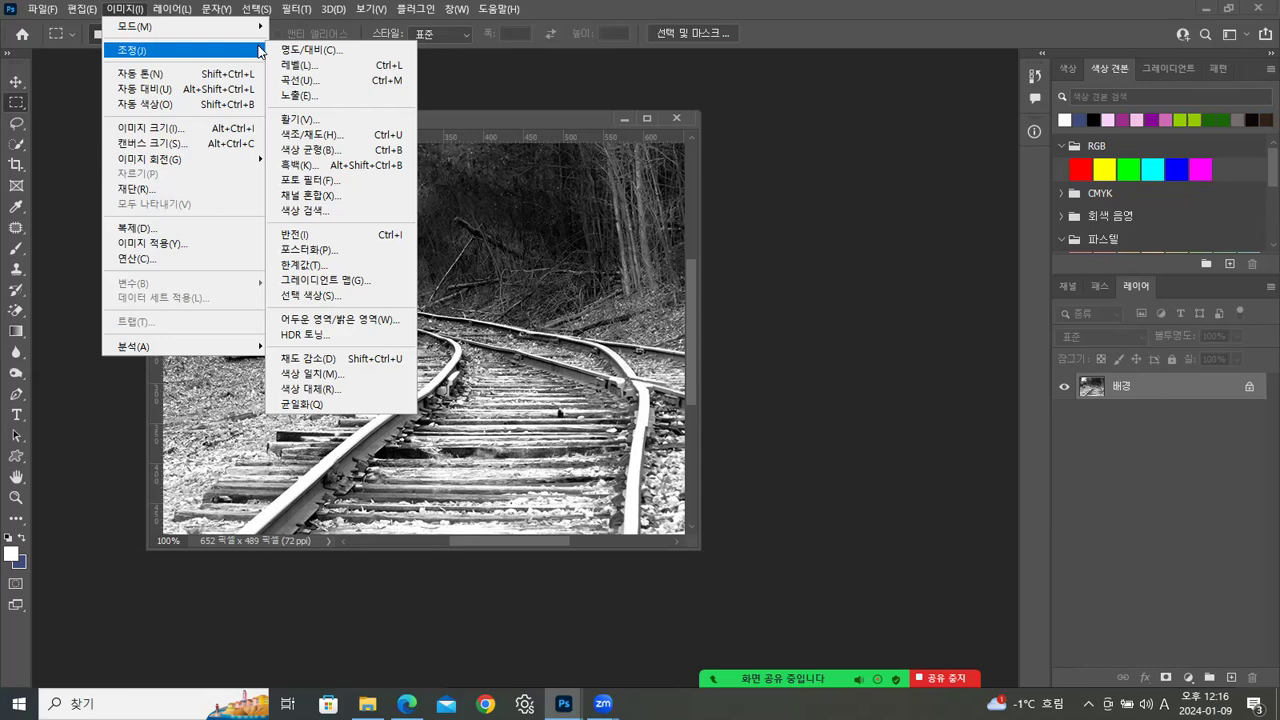
pyautogui.click(674, 120)
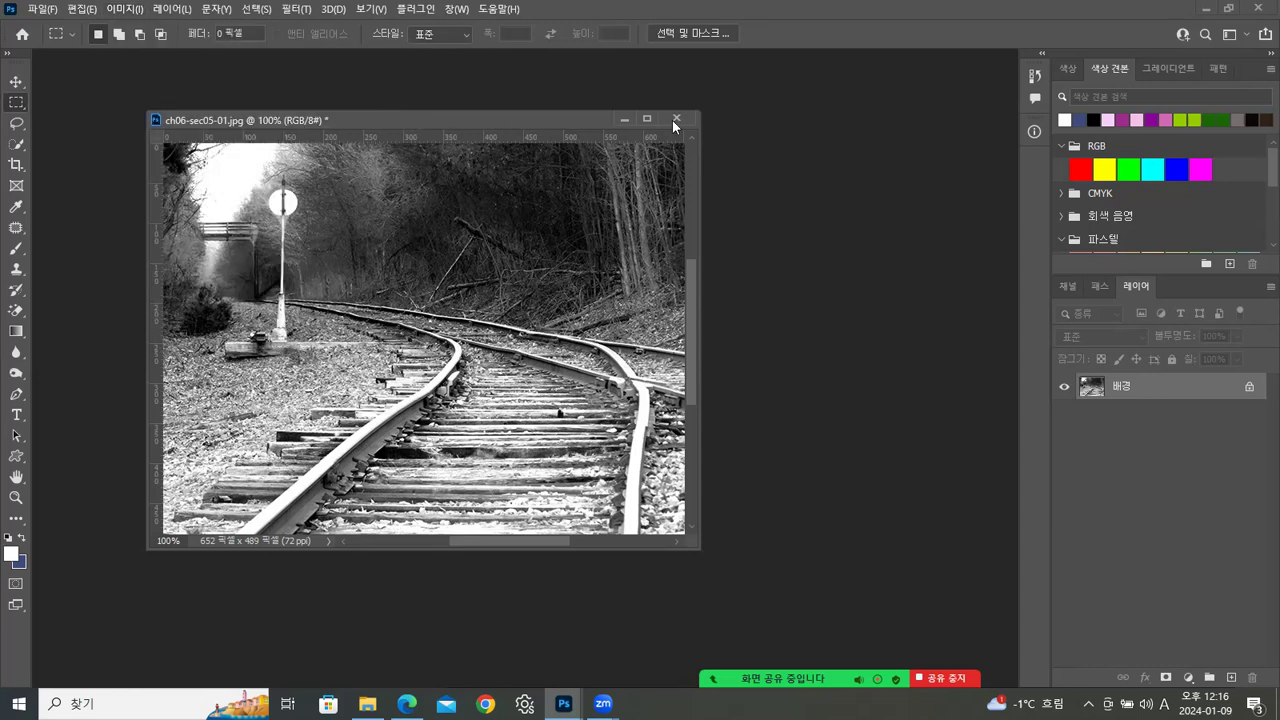
pyautogui.click(1038, 76)
pyautogui.click(900, 97)
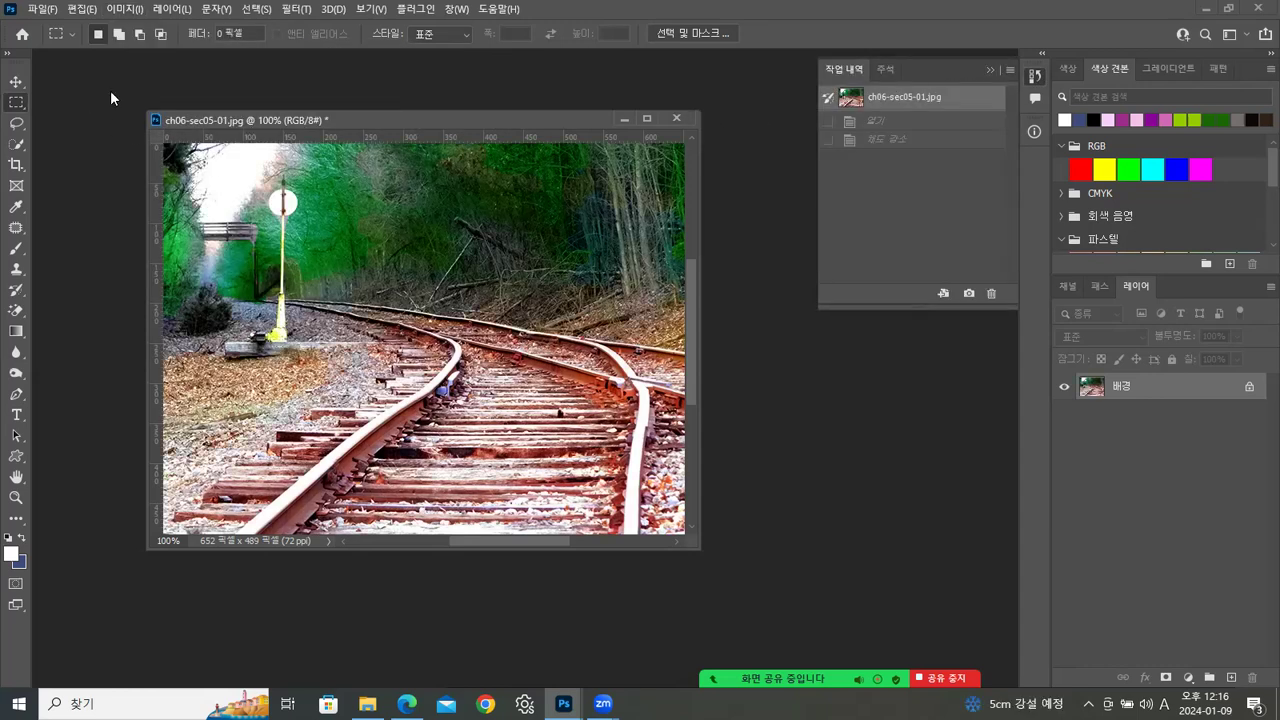
# Step: Preview the Black & White adjustment on the railway photo with reds at -75, yellows at 251 and greens at 6, and cancel it
pyautogui.click(126, 9)
pyautogui.moveTo(240, 50)
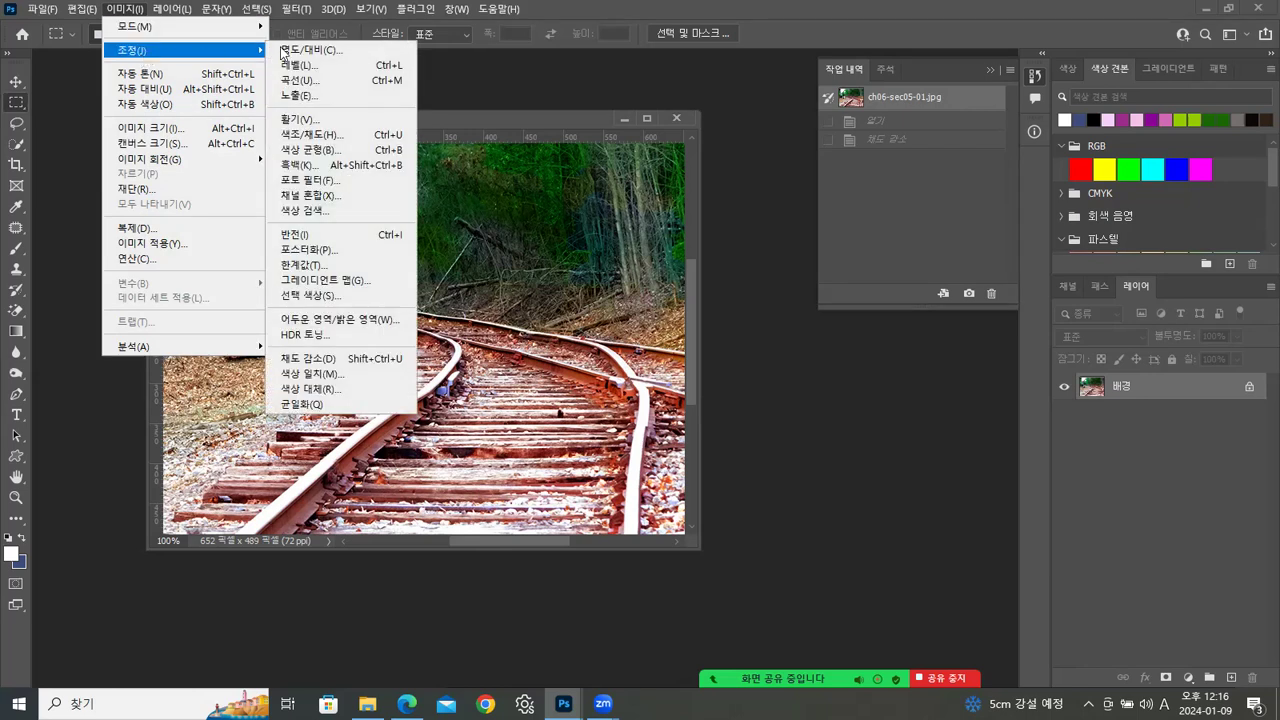
pyautogui.click(302, 166)
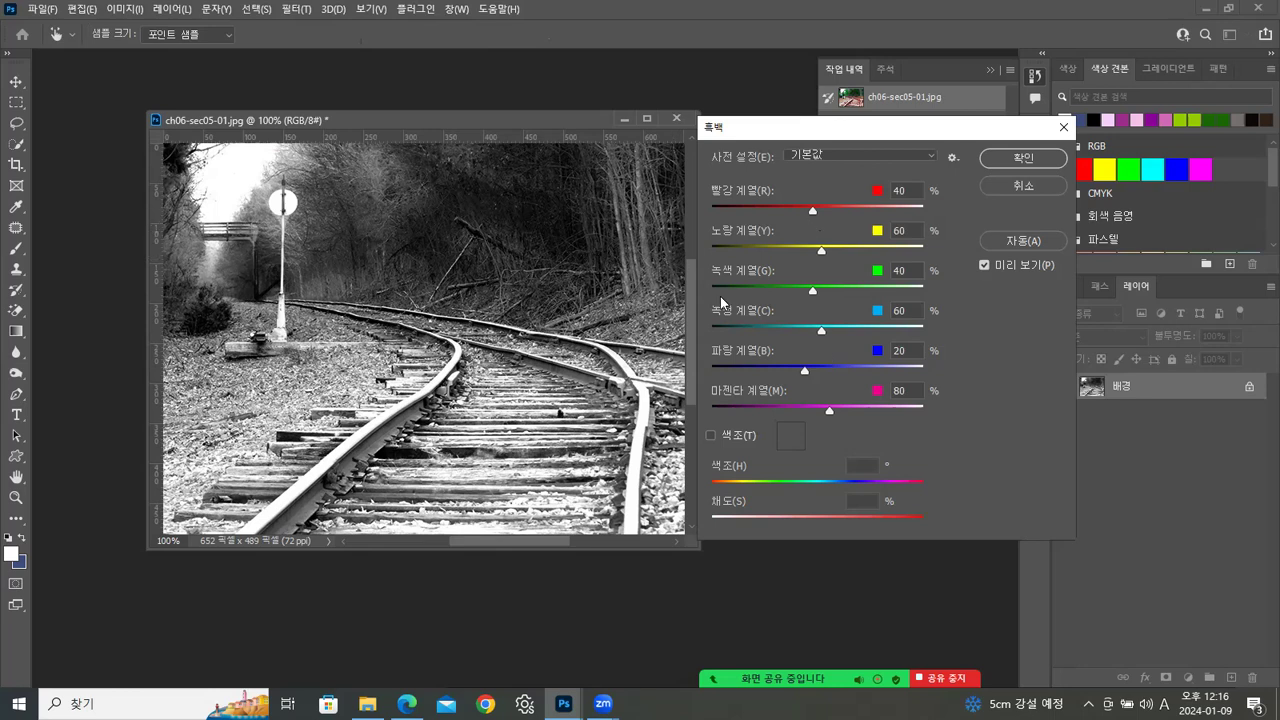
pyautogui.moveTo(809, 210); pyautogui.dragTo(763, 210)
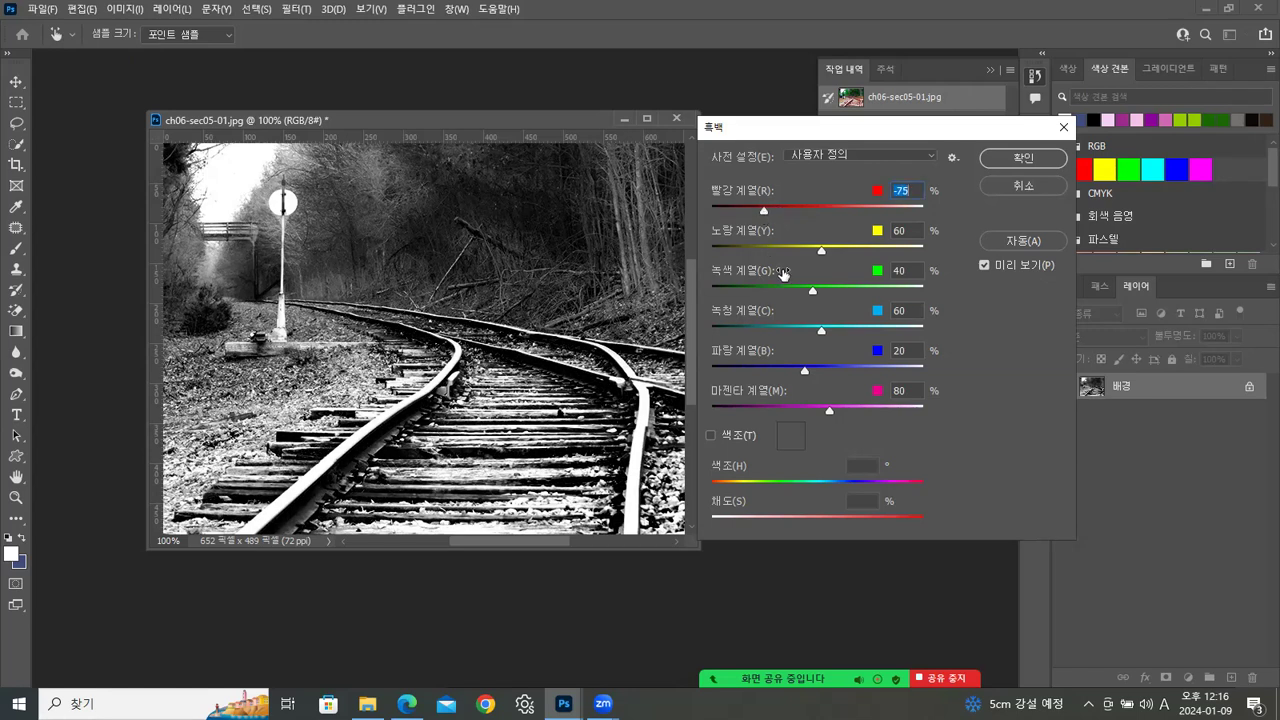
pyautogui.moveTo(823, 254); pyautogui.dragTo(902, 256)
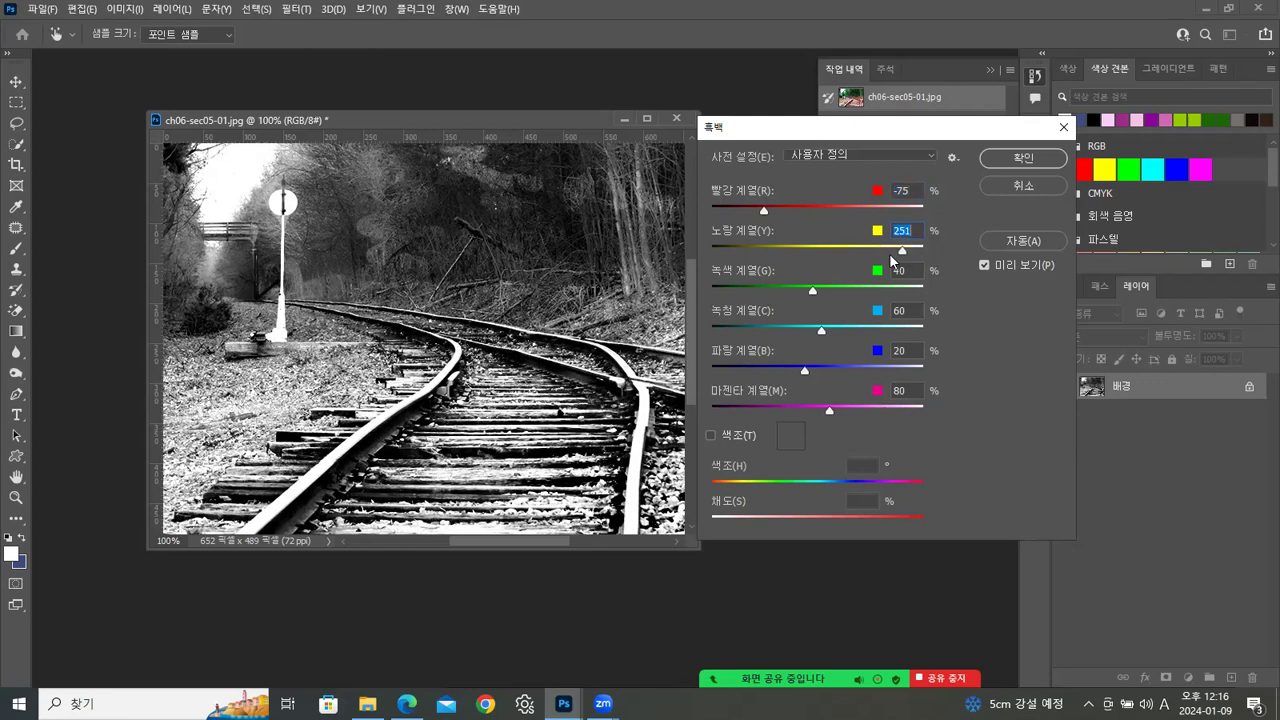
pyautogui.moveTo(814, 287)
pyautogui.mouseDown()
pyautogui.moveTo(774, 287)
pyautogui.moveTo(797, 288)
pyautogui.mouseUp()
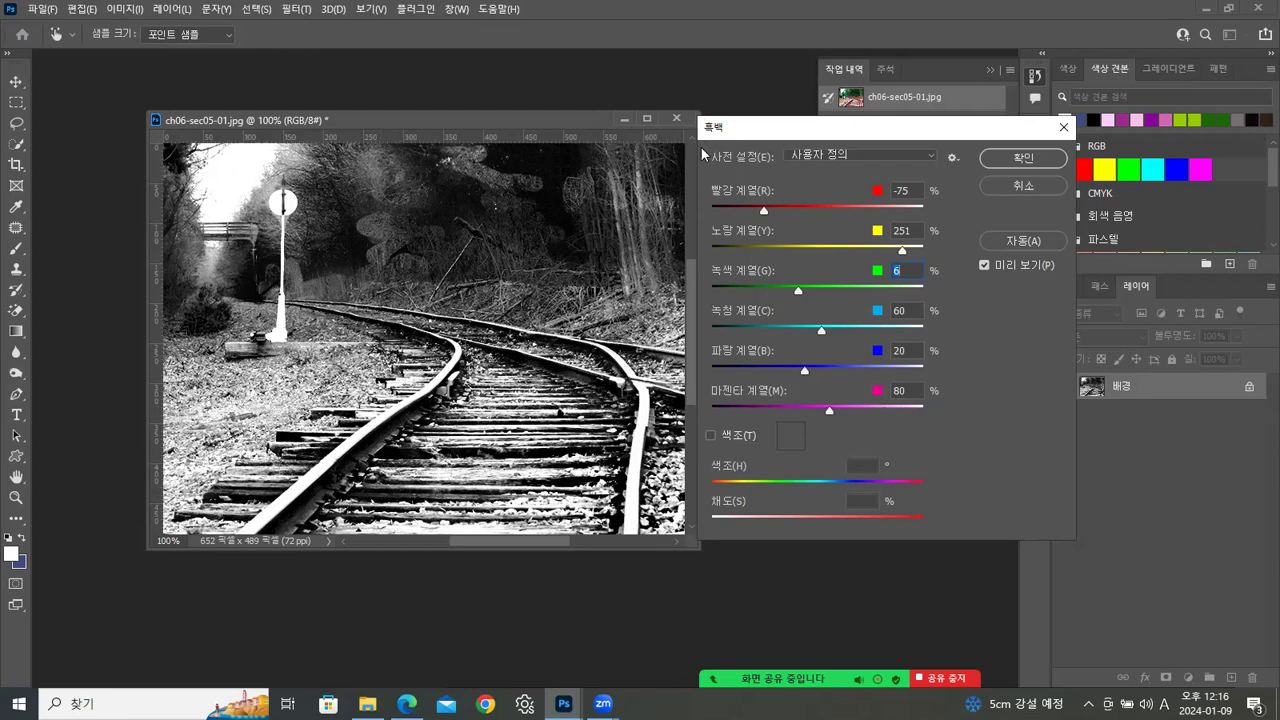
pyautogui.moveTo(865, 128); pyautogui.dragTo(883, 151)
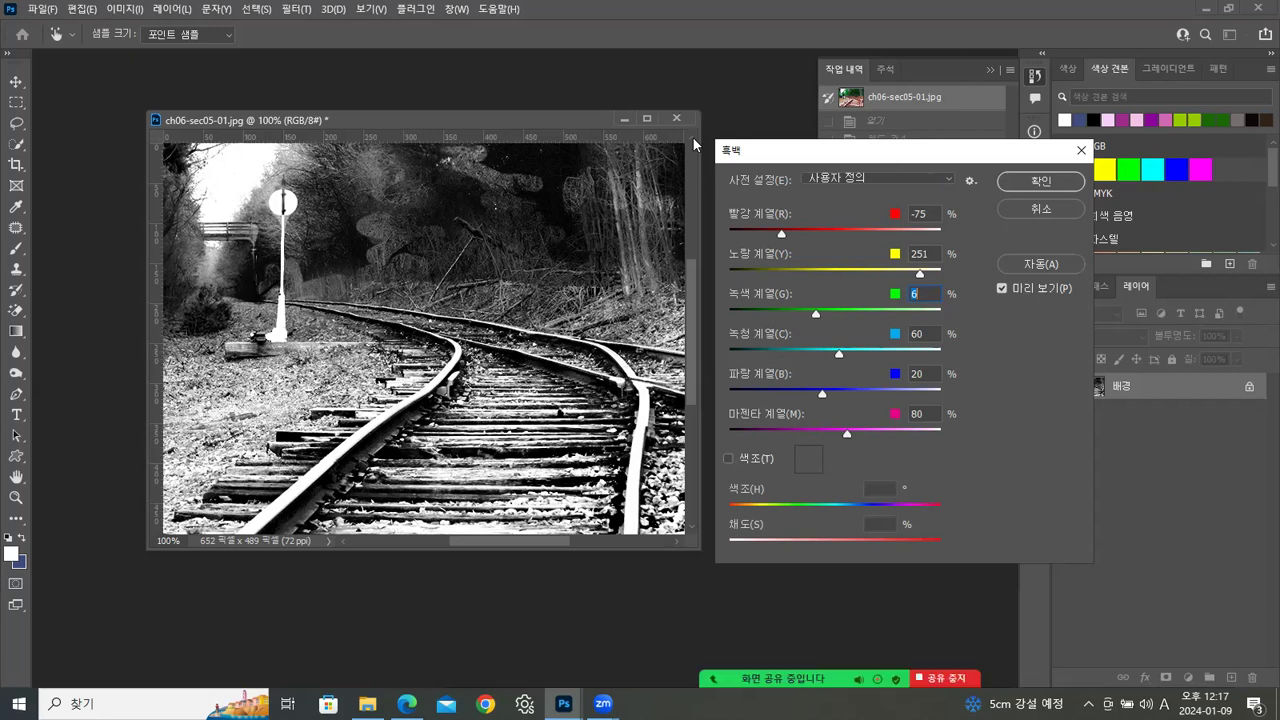
pyautogui.click(1038, 210)
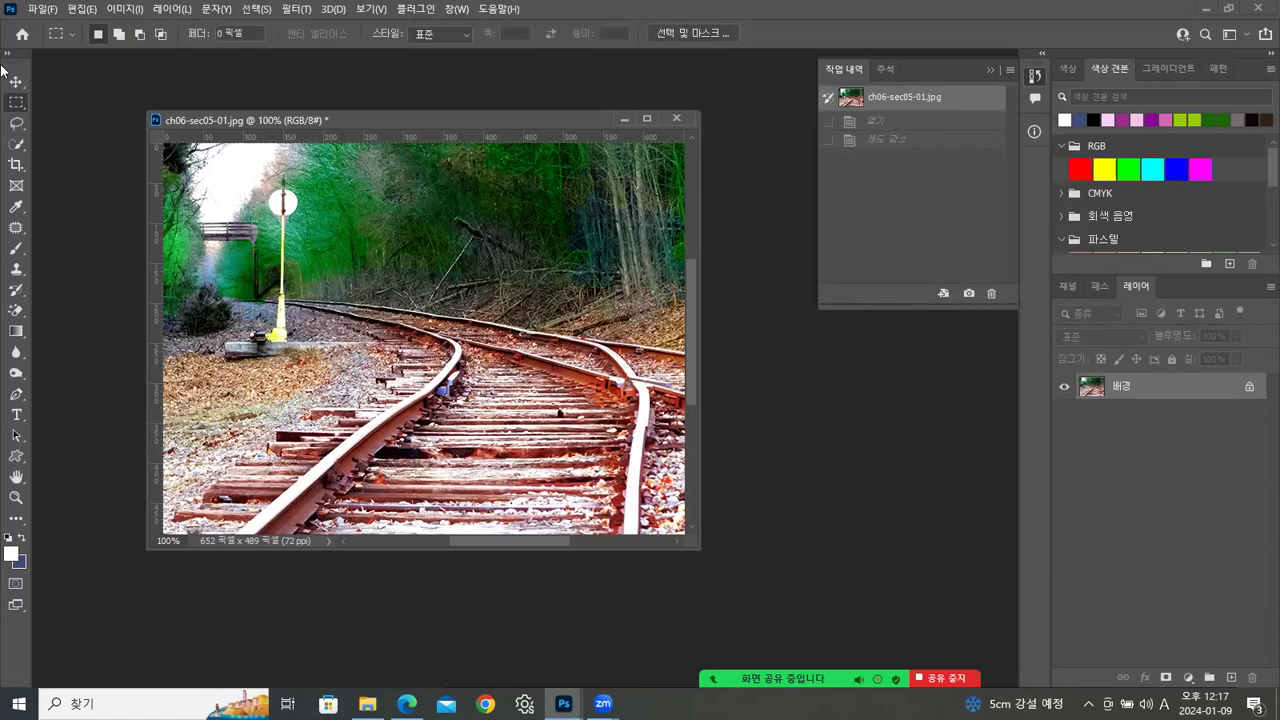
# Step: Convert the railway photo to Grayscale mode
pyautogui.click(125, 9)
pyautogui.moveTo(141, 29)
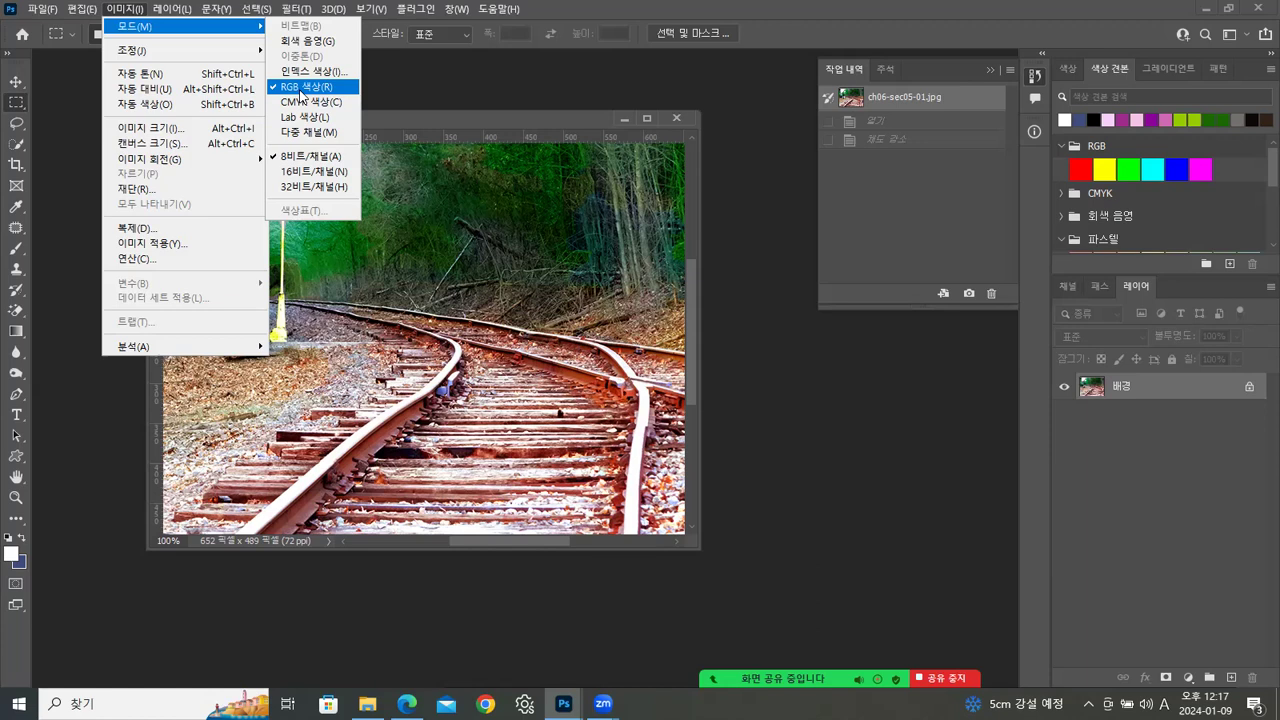
pyautogui.click(312, 43)
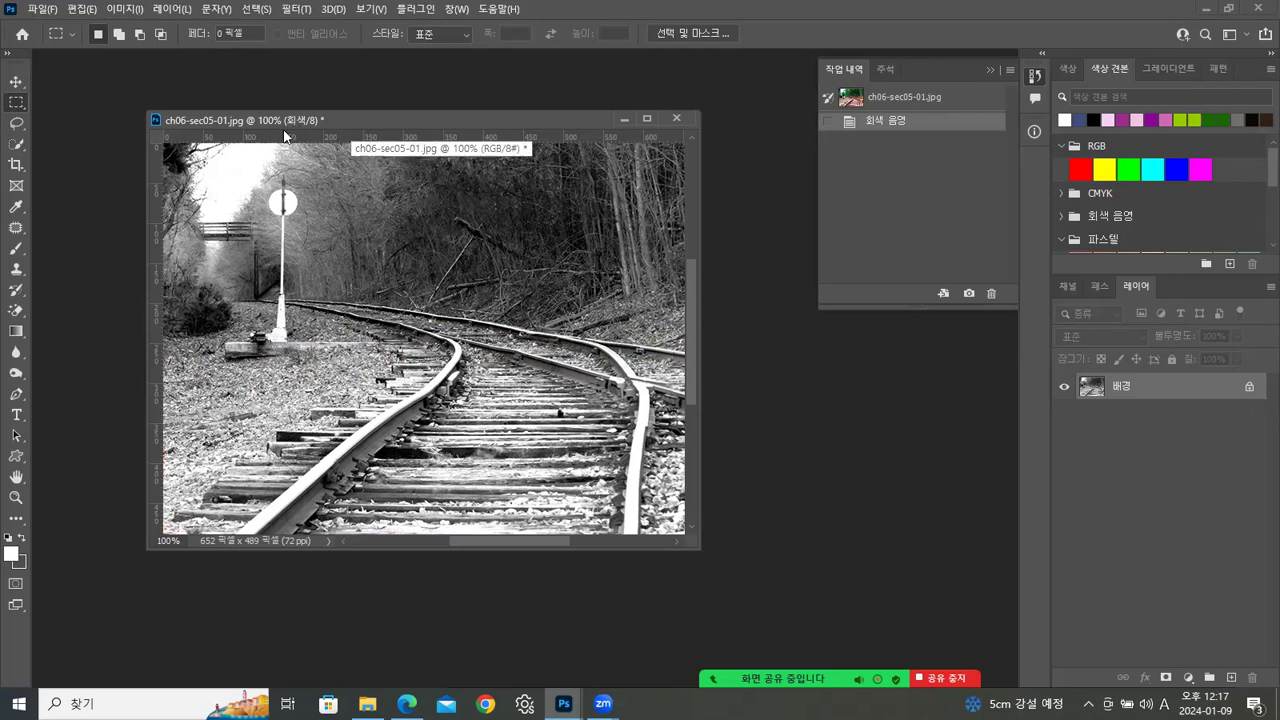
# Step: Try several purple and pink swatches as the foreground colour on the grayscale photo, ending on dark blue
pyautogui.click(1132, 118)
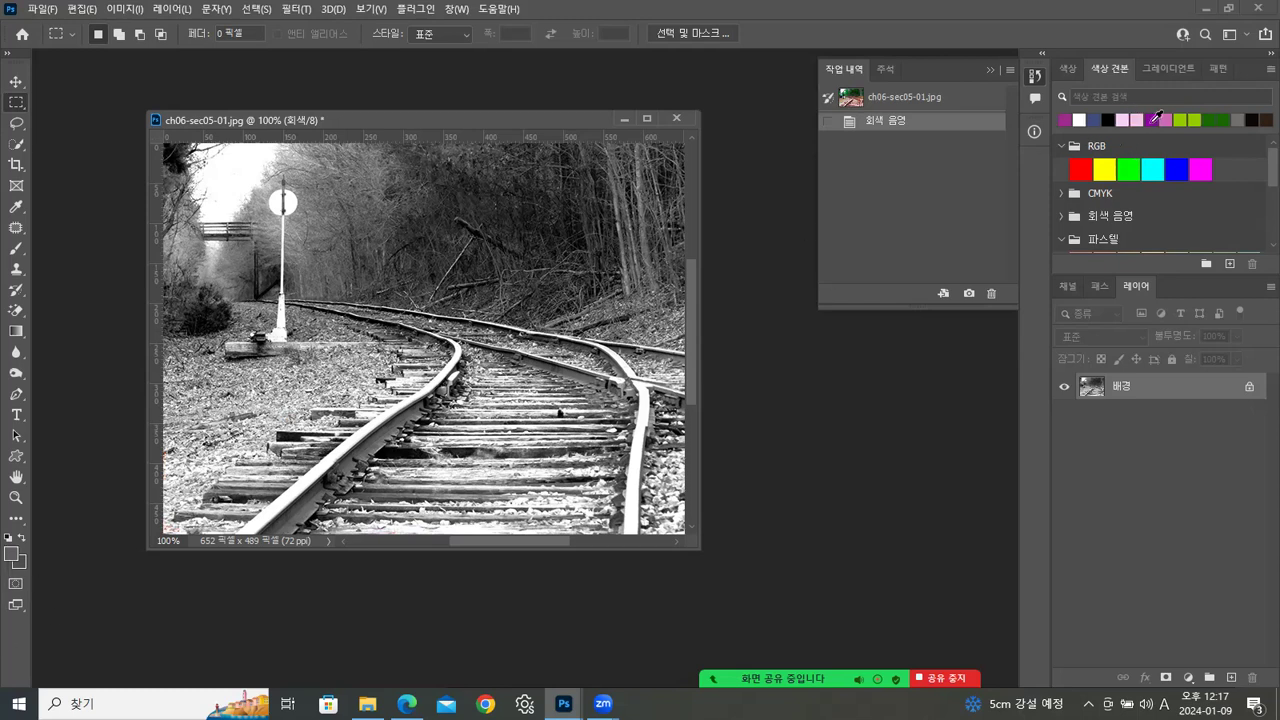
pyautogui.click(1152, 118)
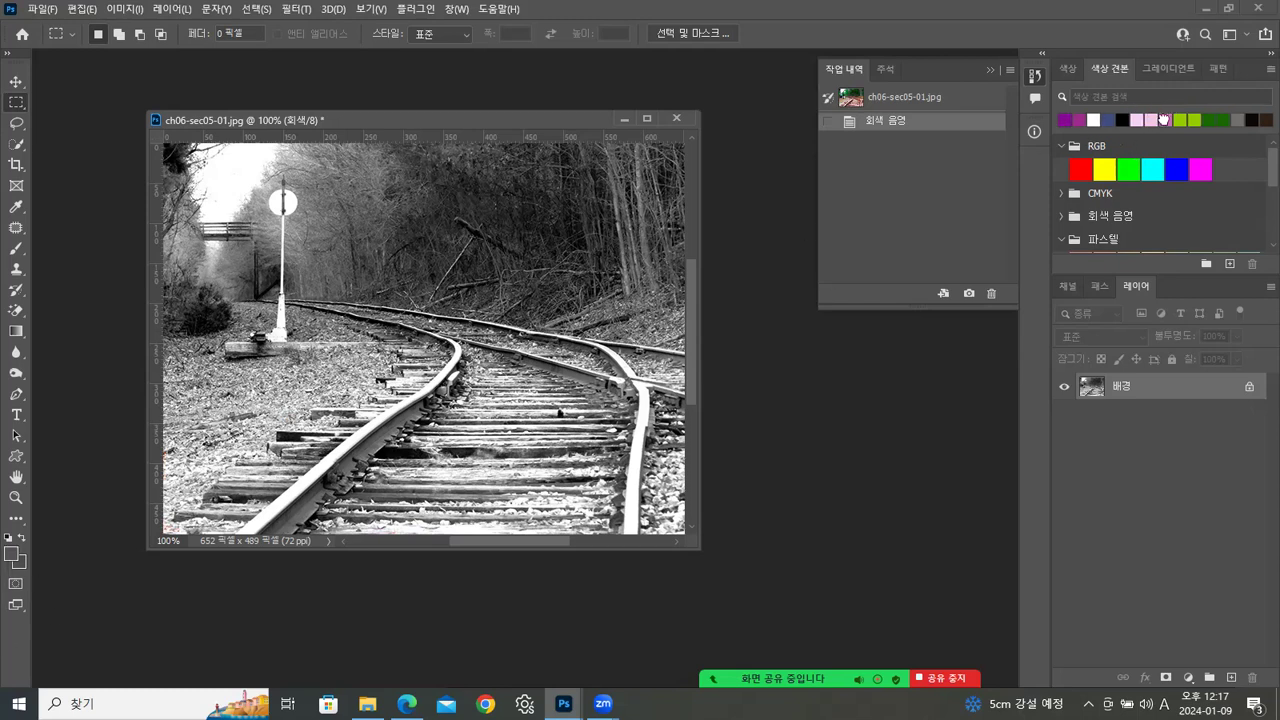
pyautogui.click(1163, 119)
pyautogui.click(1122, 118)
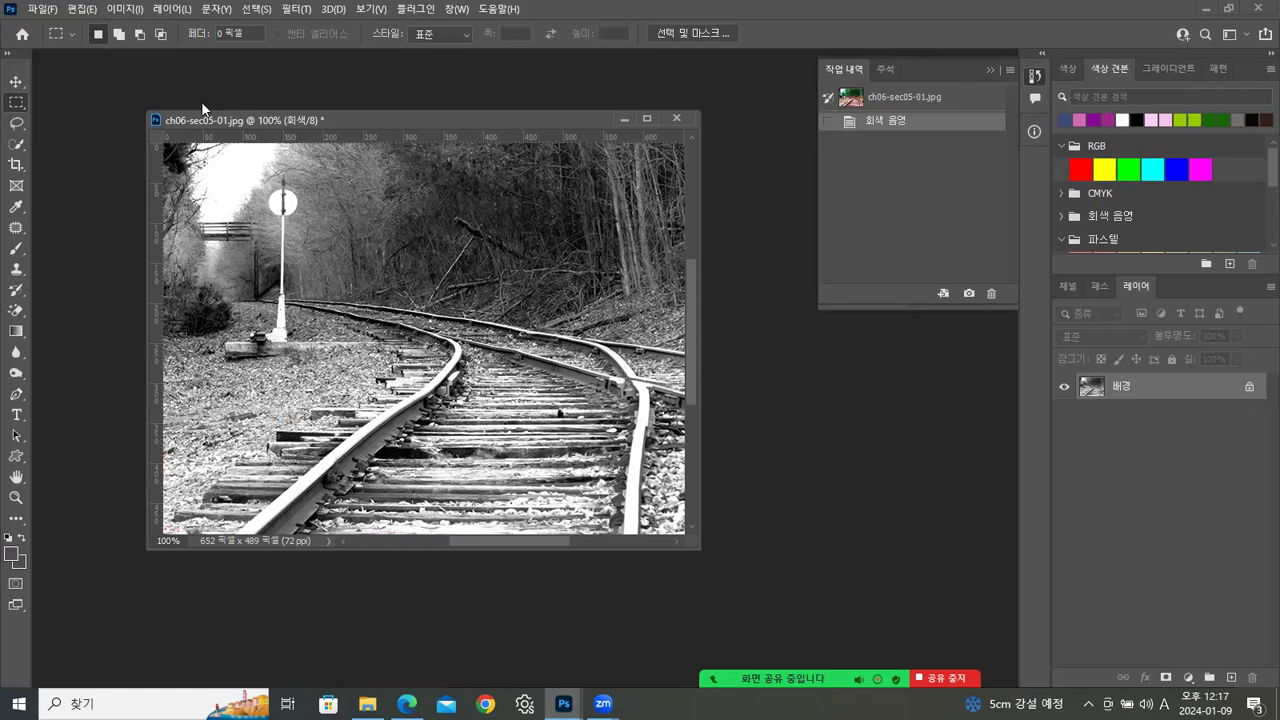
# Step: Check the photo's colour mode setting, and revert the railway photo to its initial opened state through the history
pyautogui.click(128, 10)
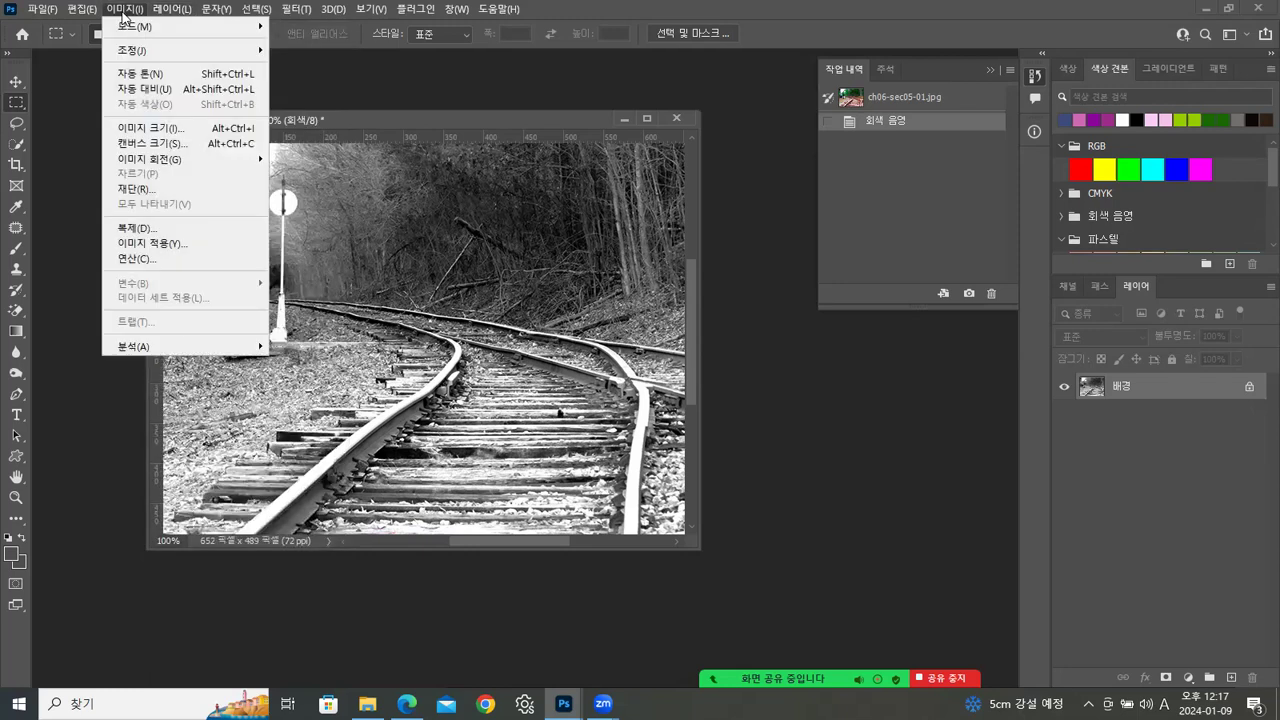
pyautogui.moveTo(245, 28)
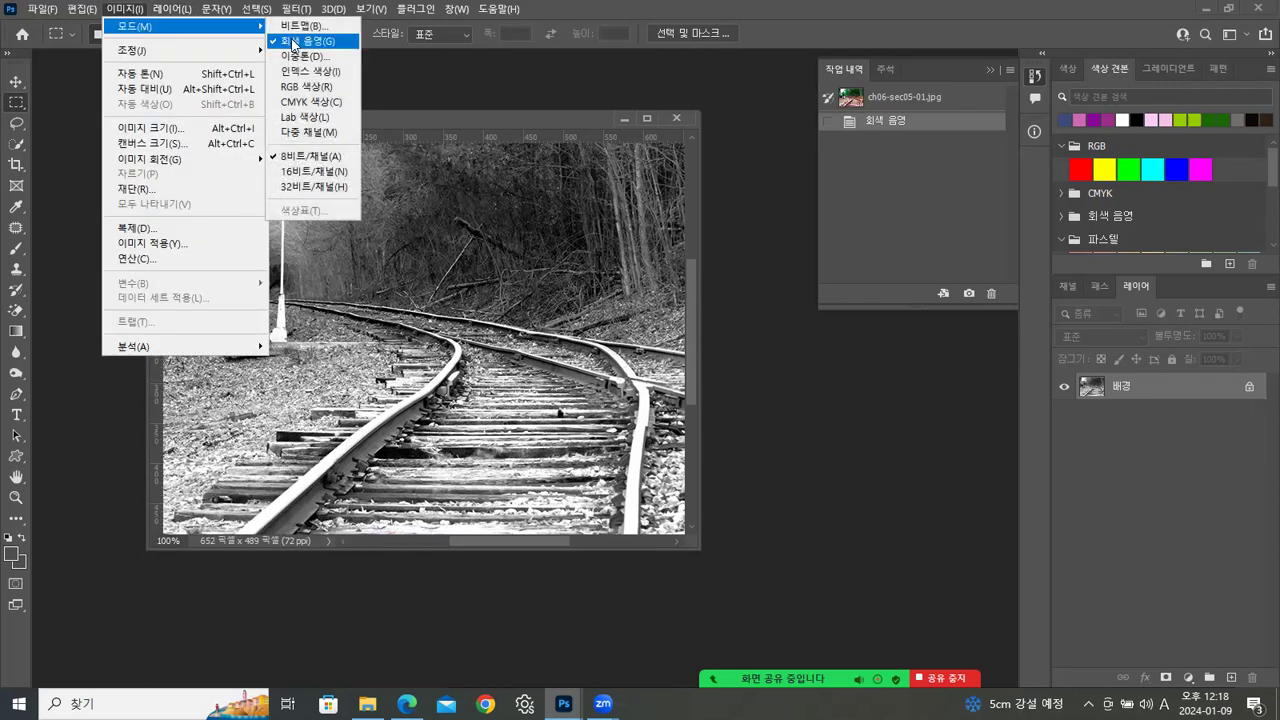
pyautogui.click(916, 93)
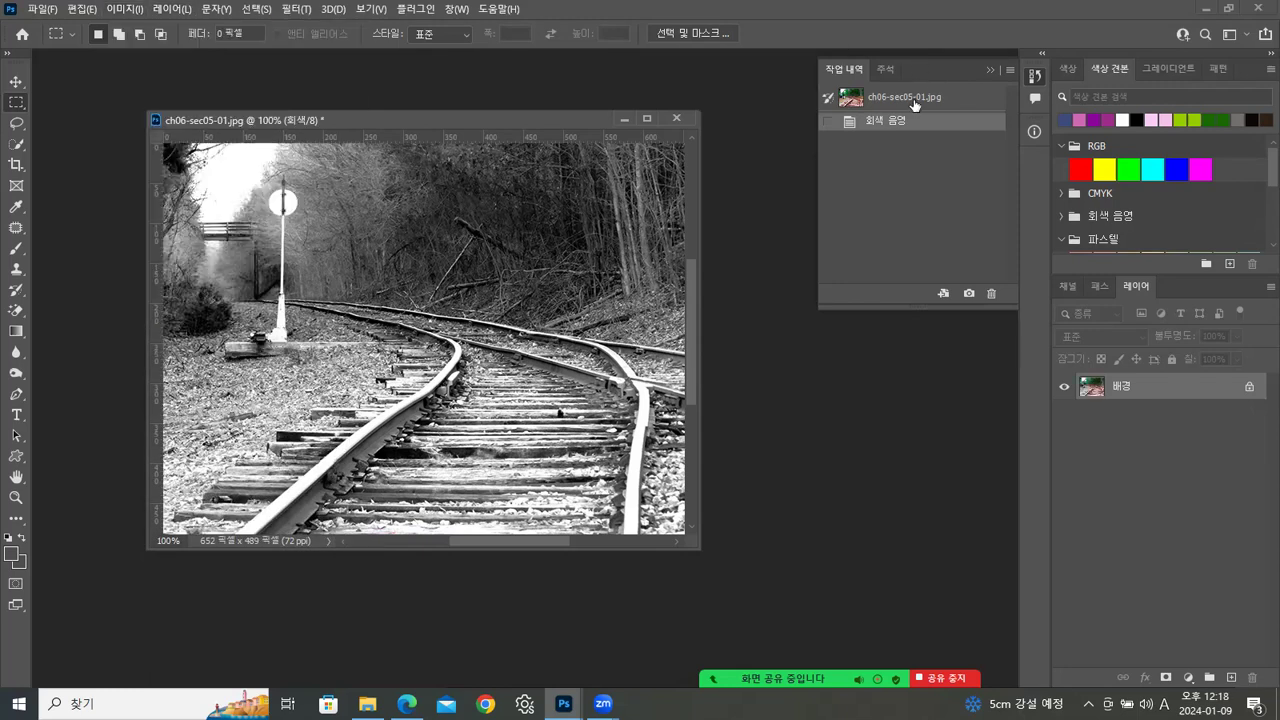
pyautogui.click(916, 93)
pyautogui.click(125, 9)
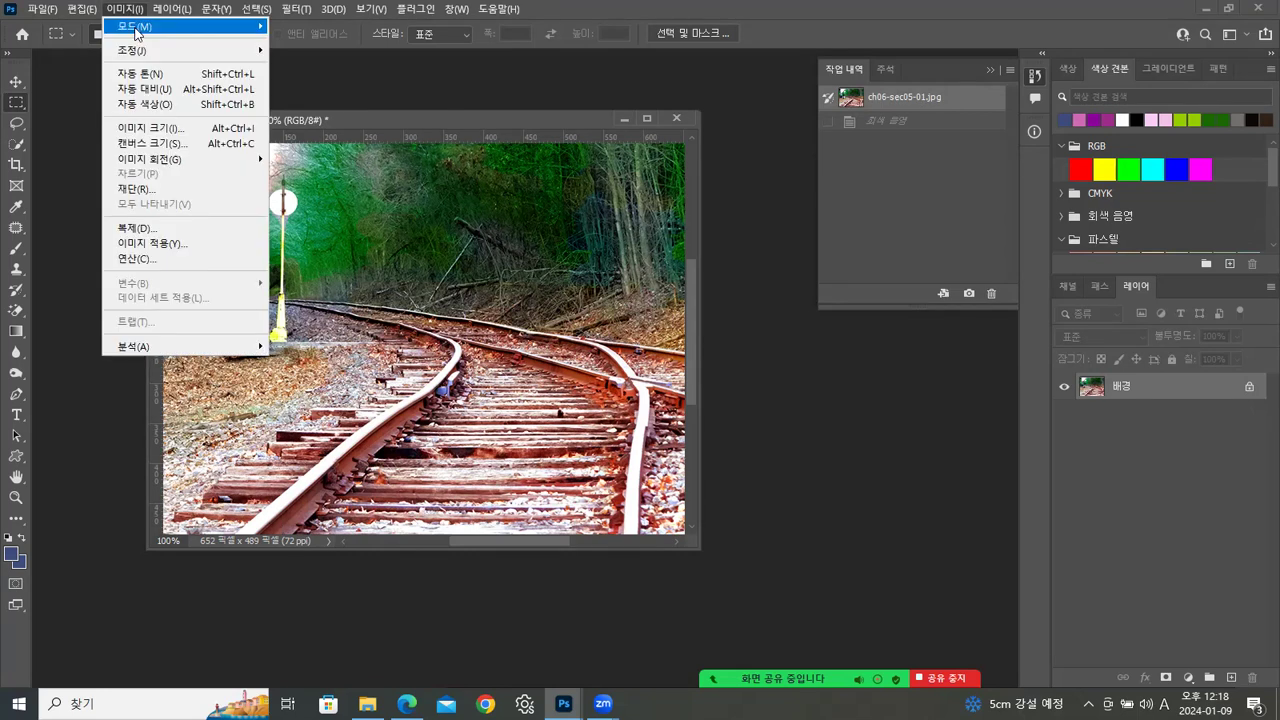
pyautogui.moveTo(245, 26)
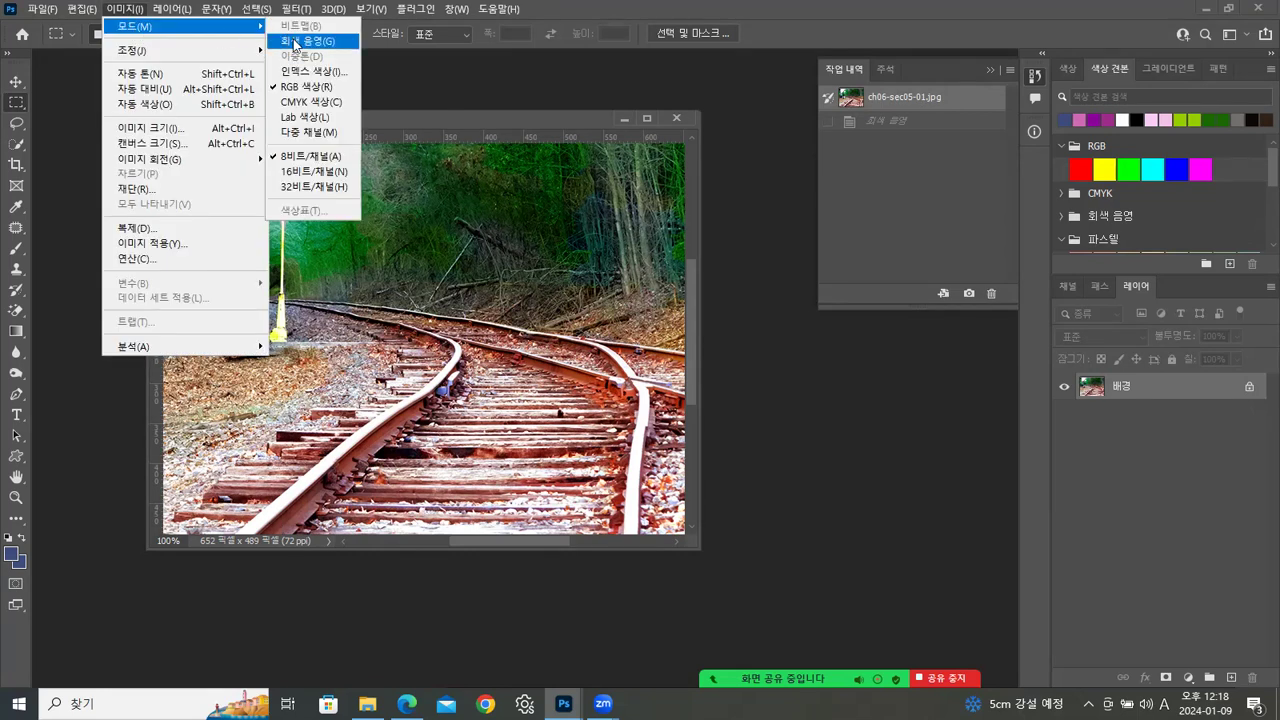
pyautogui.moveTo(203, 55)
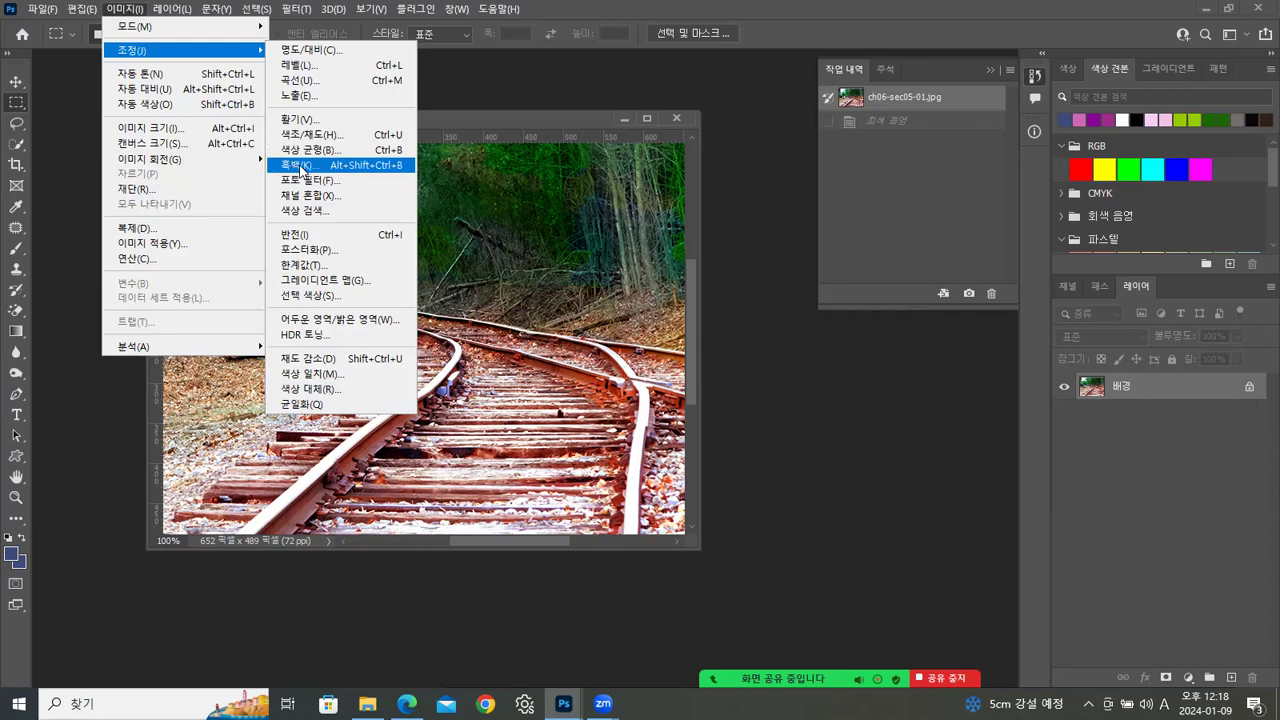
# Step: Close the railway photo without saving its changes
pyautogui.click(540, 120)
pyautogui.click(674, 119)
pyautogui.click(669, 267)
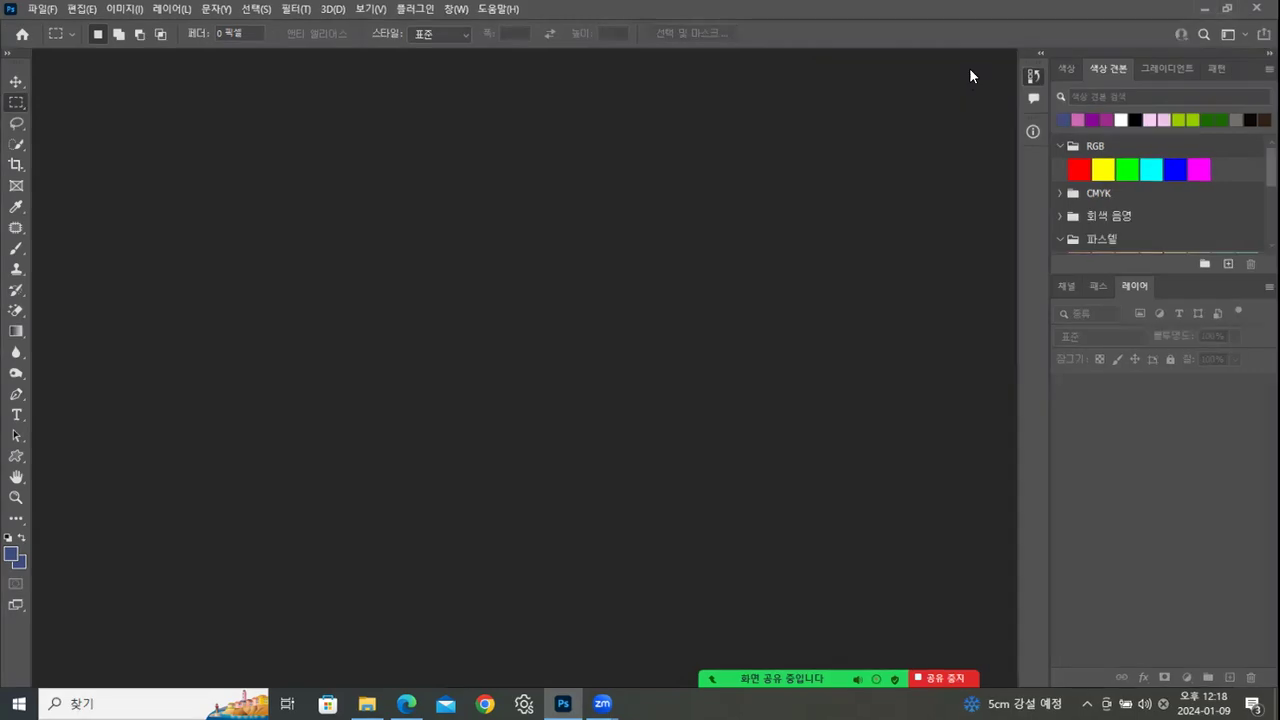
# Step: Open ch06-sec05-02.jpg from the ch06 folder in Photoshop and float it in its own window
pyautogui.click(367, 703)
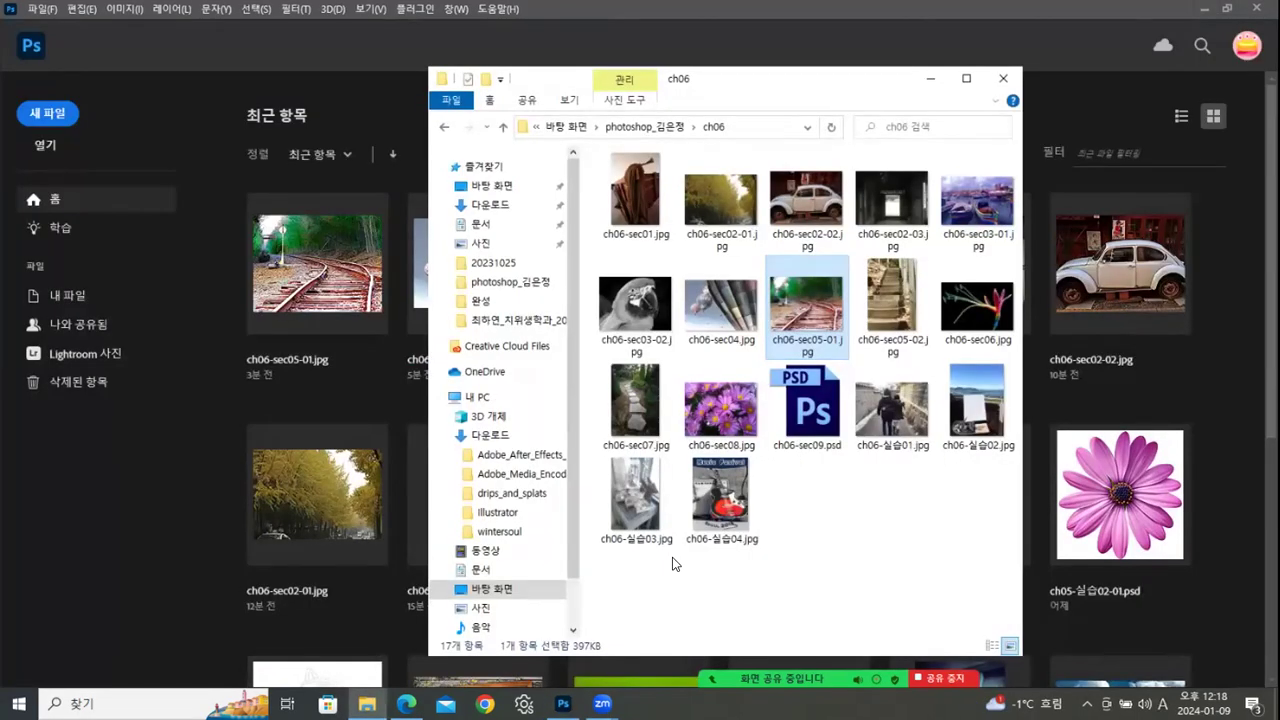
pyautogui.click(887, 325)
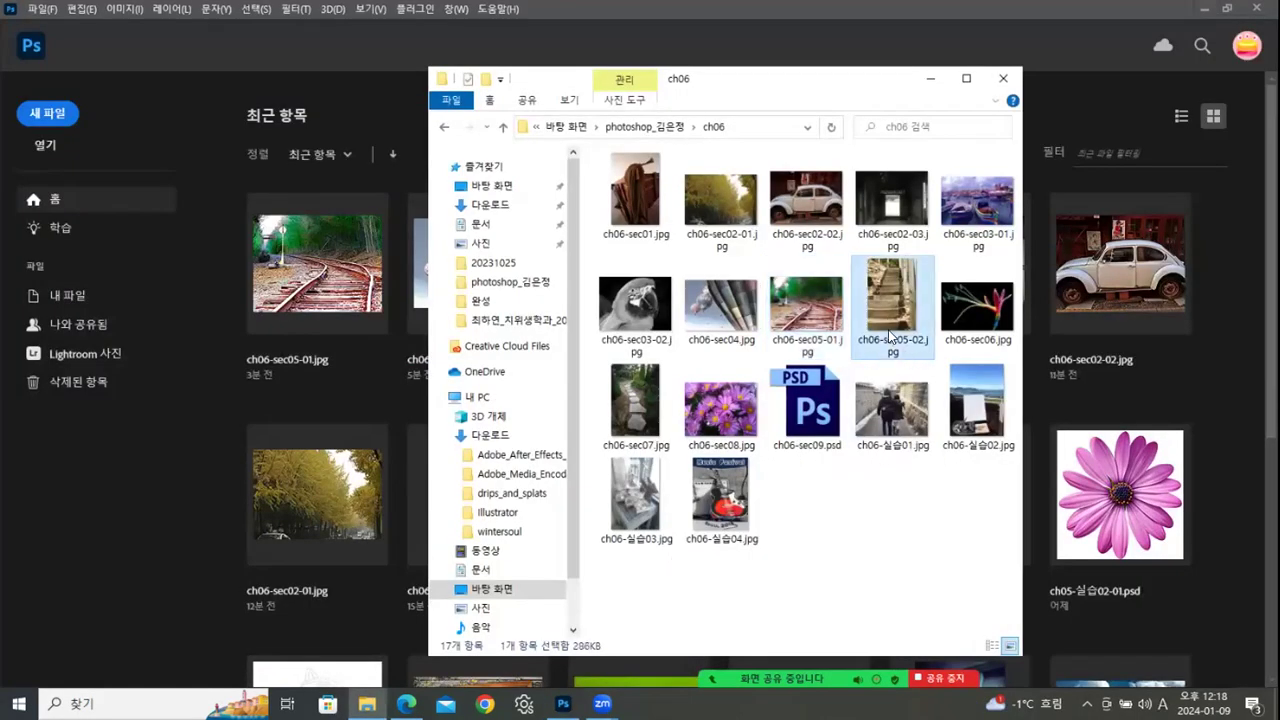
pyautogui.moveTo(890, 308); pyautogui.dragTo(156, 518)
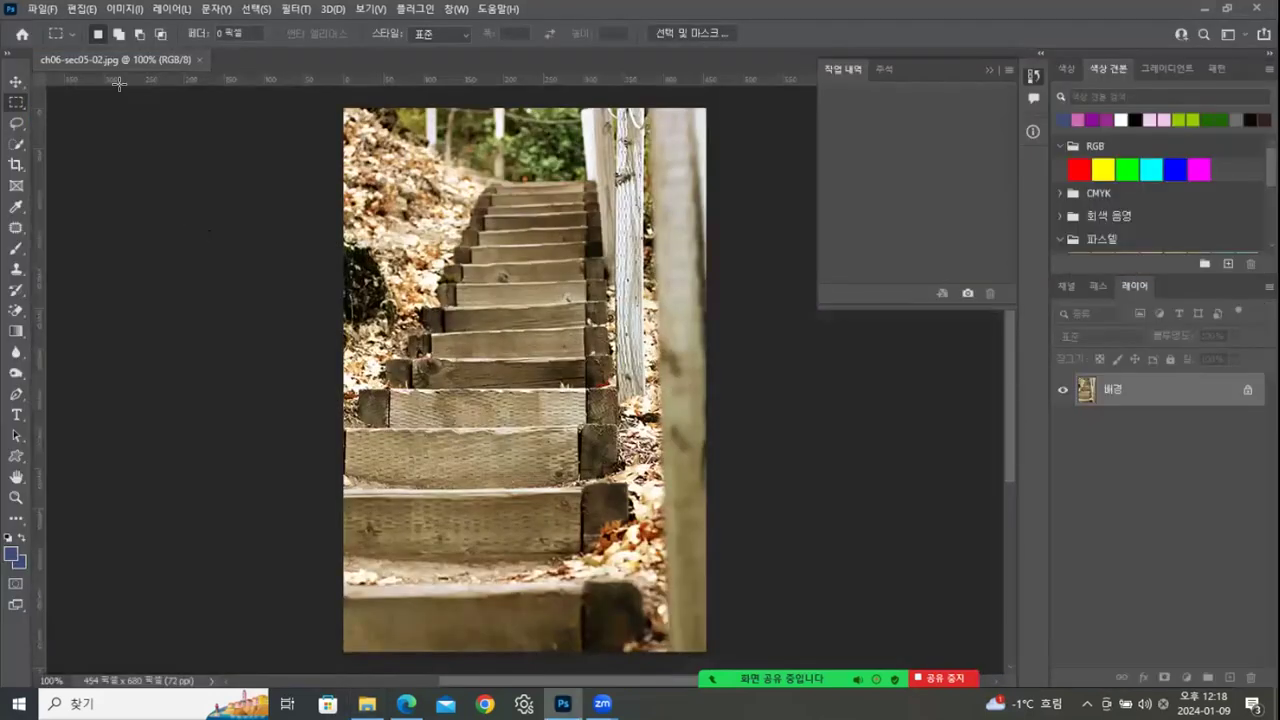
pyautogui.moveTo(149, 51); pyautogui.dragTo(314, 104)
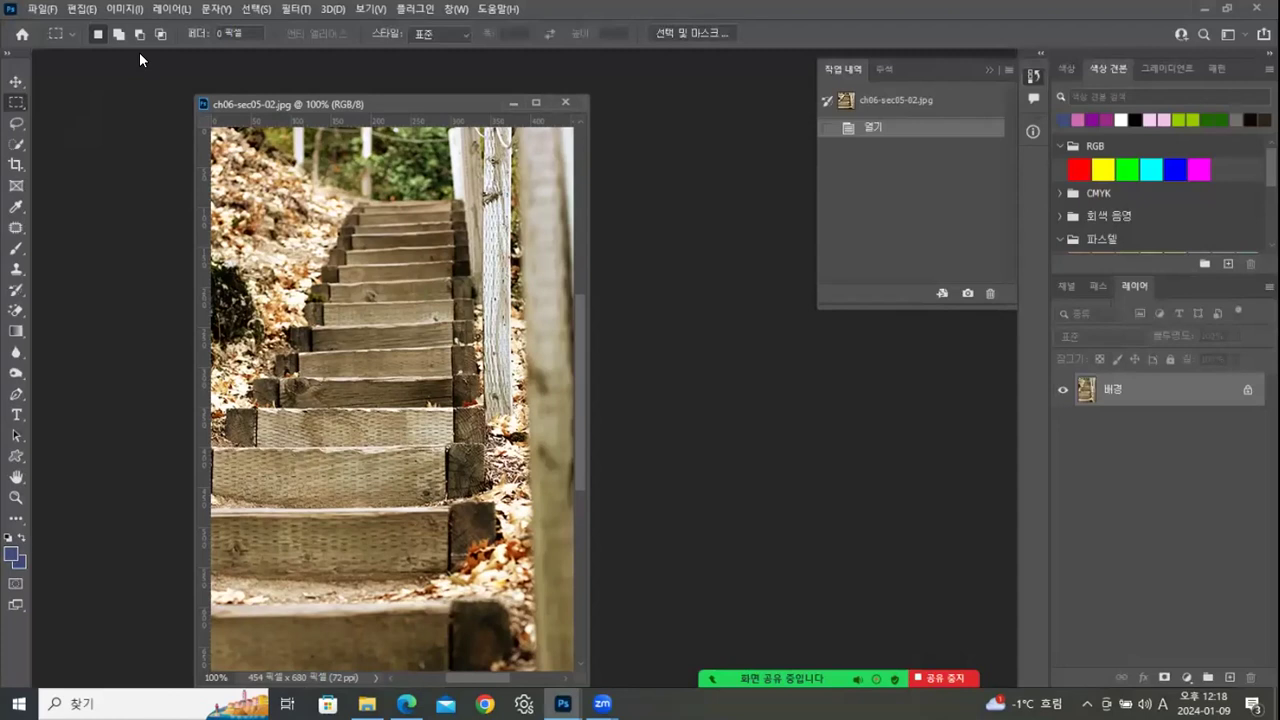
# Step: Preview Curves on the stairs photo with points at input 137, output 99 and input 92, output 78, and cancel it
pyautogui.click(131, 13)
pyautogui.moveTo(145, 50)
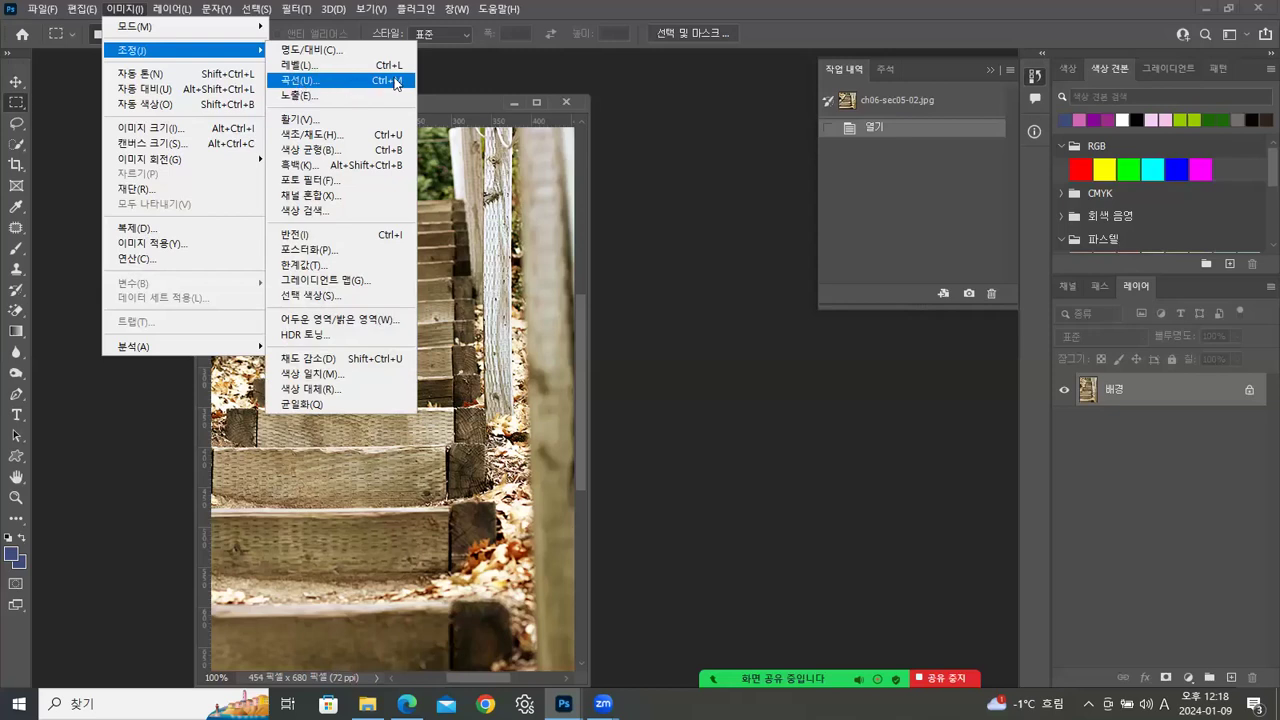
pyautogui.click(288, 78)
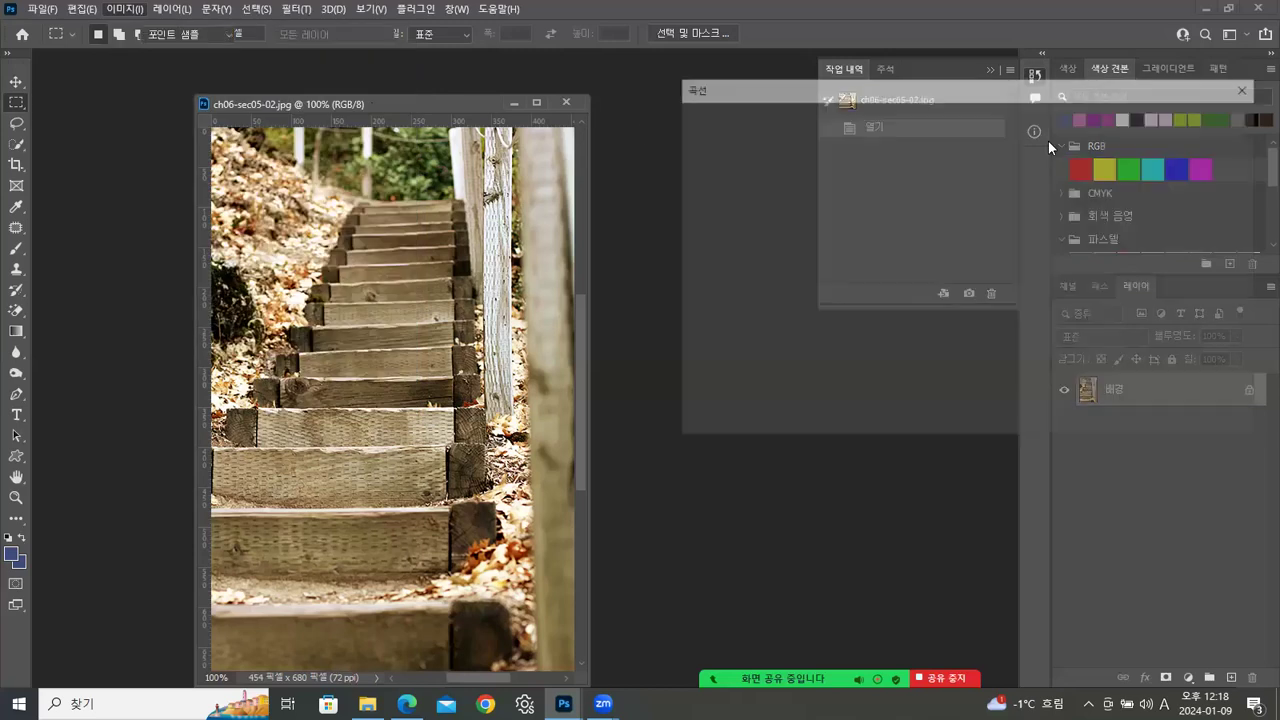
pyautogui.moveTo(914, 88); pyautogui.dragTo(888, 94)
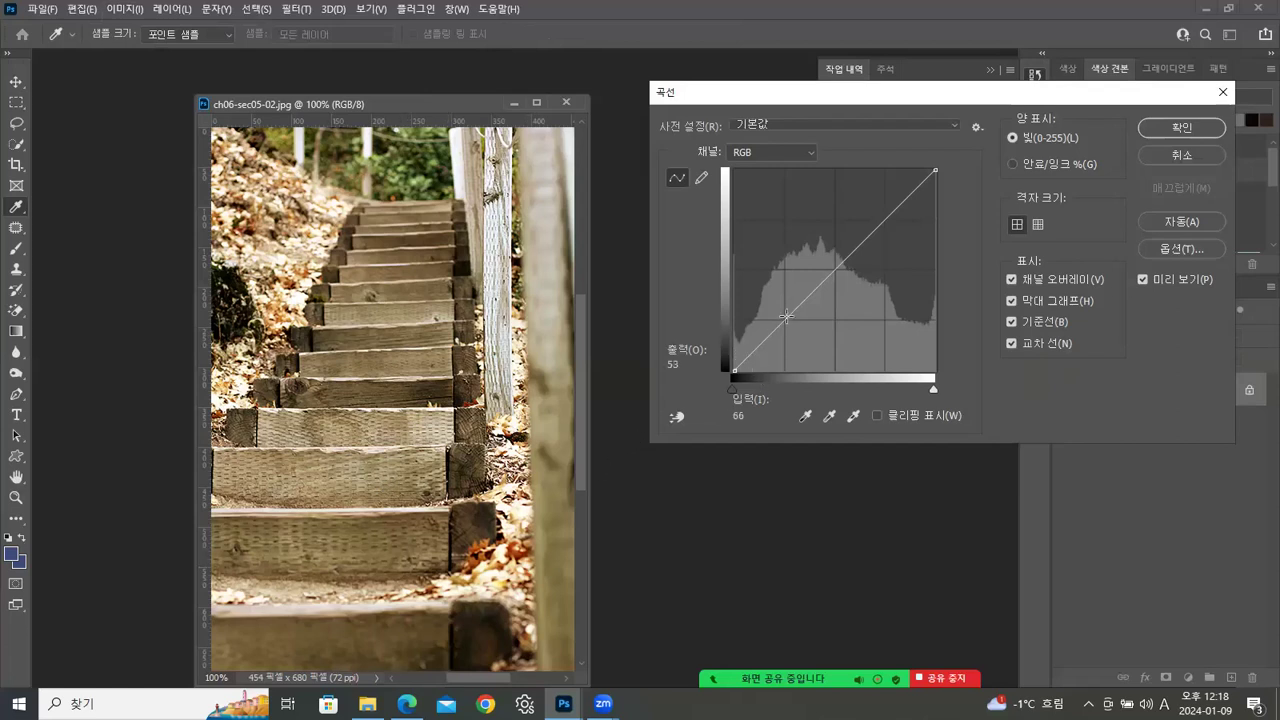
pyautogui.moveTo(806, 297); pyautogui.dragTo(842, 294)
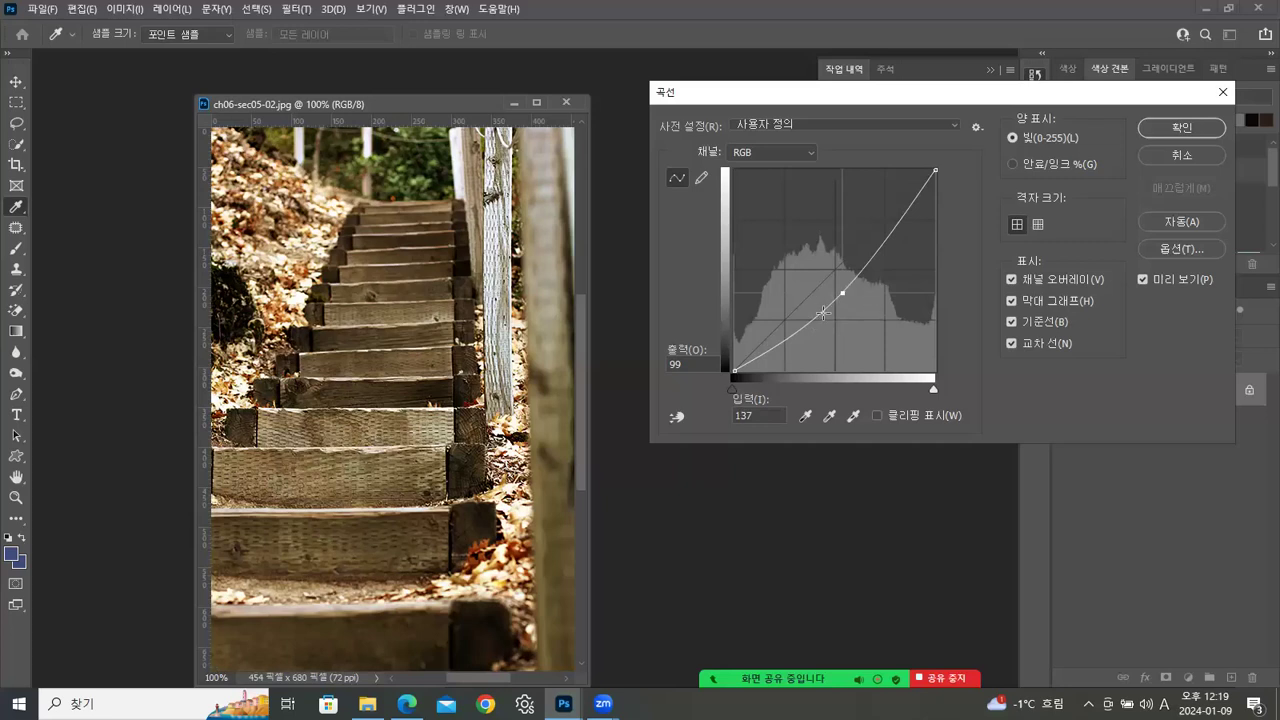
pyautogui.click(819, 316)
pyautogui.moveTo(813, 310)
pyautogui.mouseDown()
pyautogui.moveTo(833, 316)
pyautogui.moveTo(811, 314)
pyautogui.moveTo(818, 326)
pyautogui.moveTo(816, 302)
pyautogui.moveTo(805, 308)
pyautogui.mouseUp()
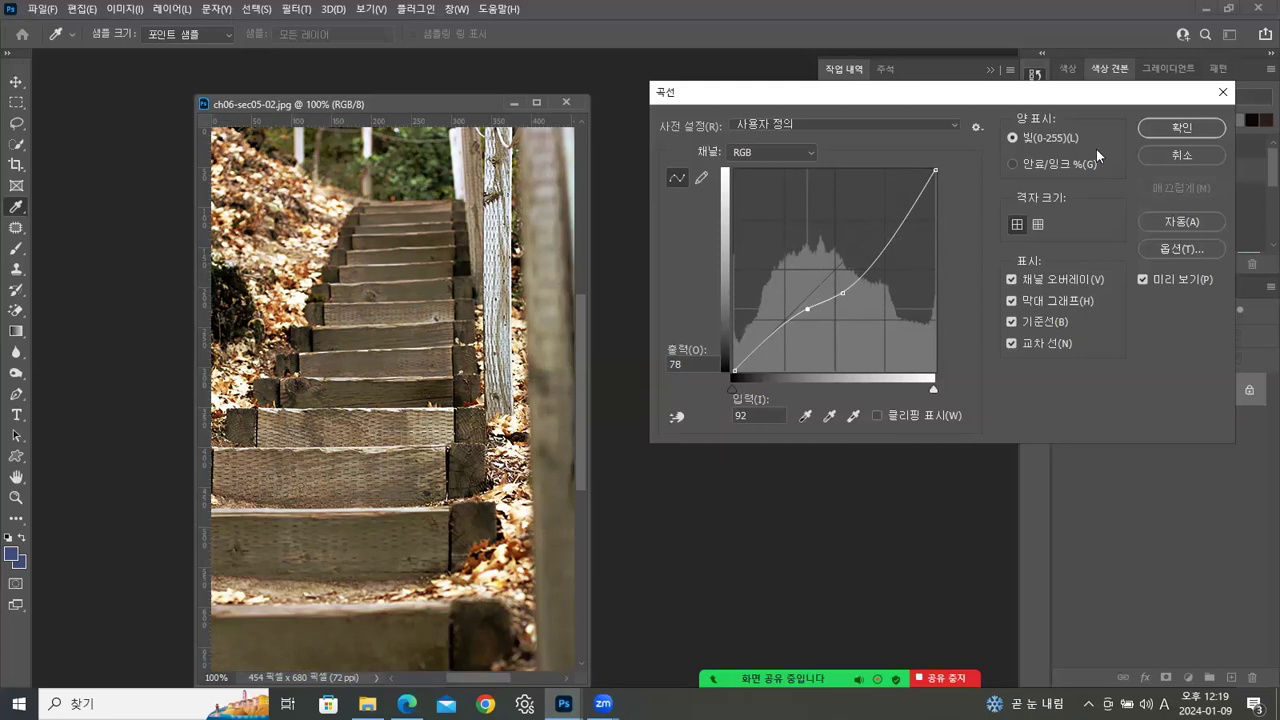
pyautogui.click(1174, 156)
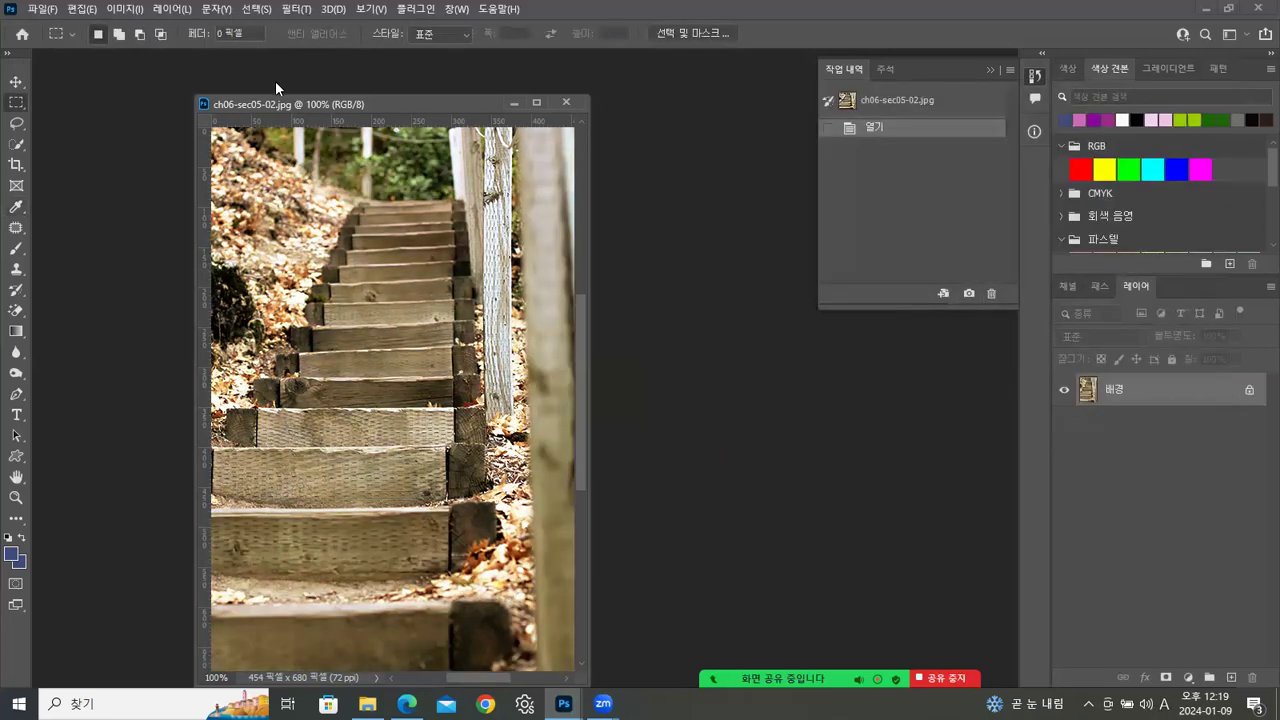
# Step: Close the stairs photo and open ch06-sec06.jpg from the ch06 folder in Photoshop
pyautogui.click(563, 101)
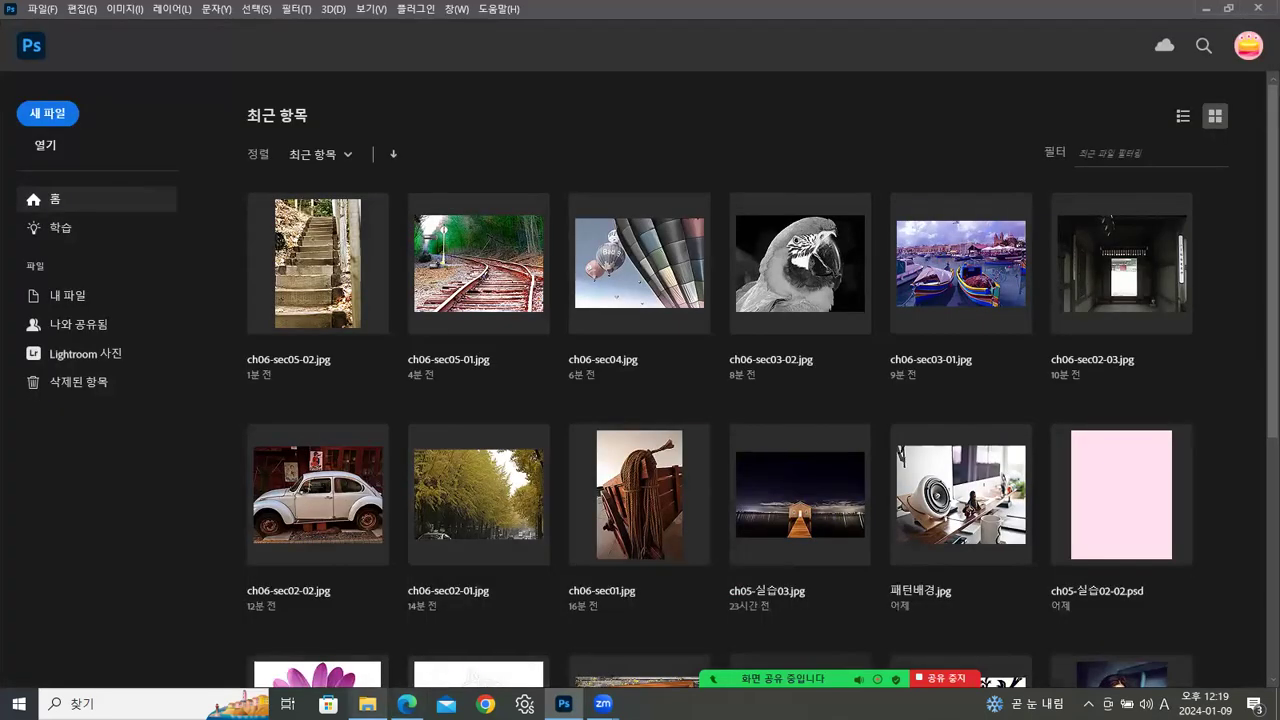
pyautogui.click(367, 703)
pyautogui.click(975, 315)
pyautogui.moveTo(975, 315); pyautogui.dragTo(158, 511)
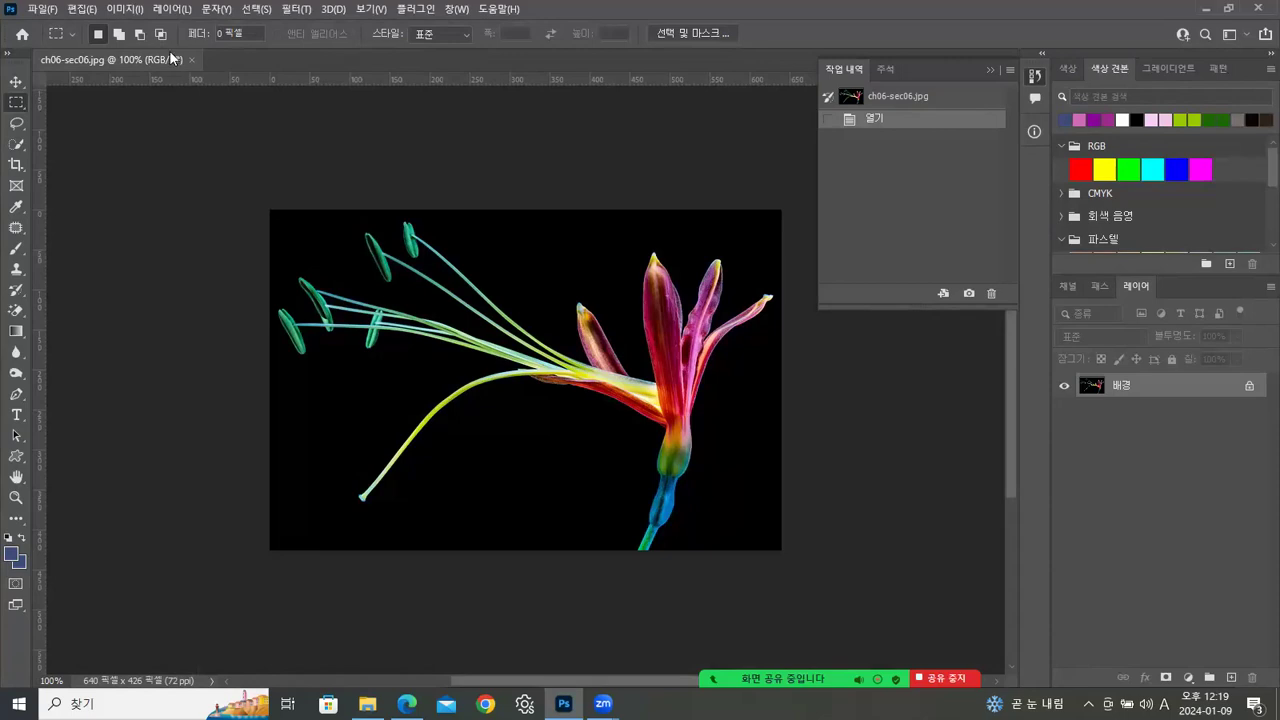
# Step: Float the flower image in its own window and collapse the history to clear the workspace
pyautogui.moveTo(192, 77); pyautogui.dragTo(251, 97)
pyautogui.moveTo(332, 83); pyautogui.dragTo(409, 101)
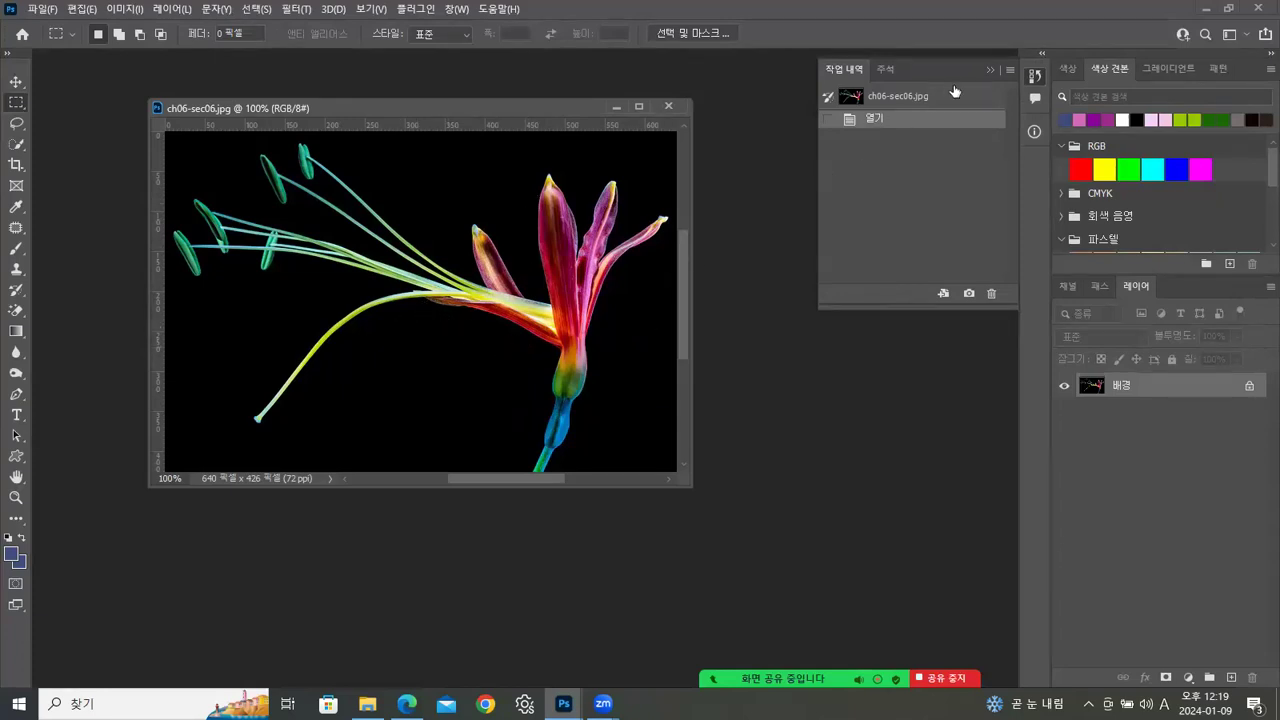
pyautogui.click(992, 69)
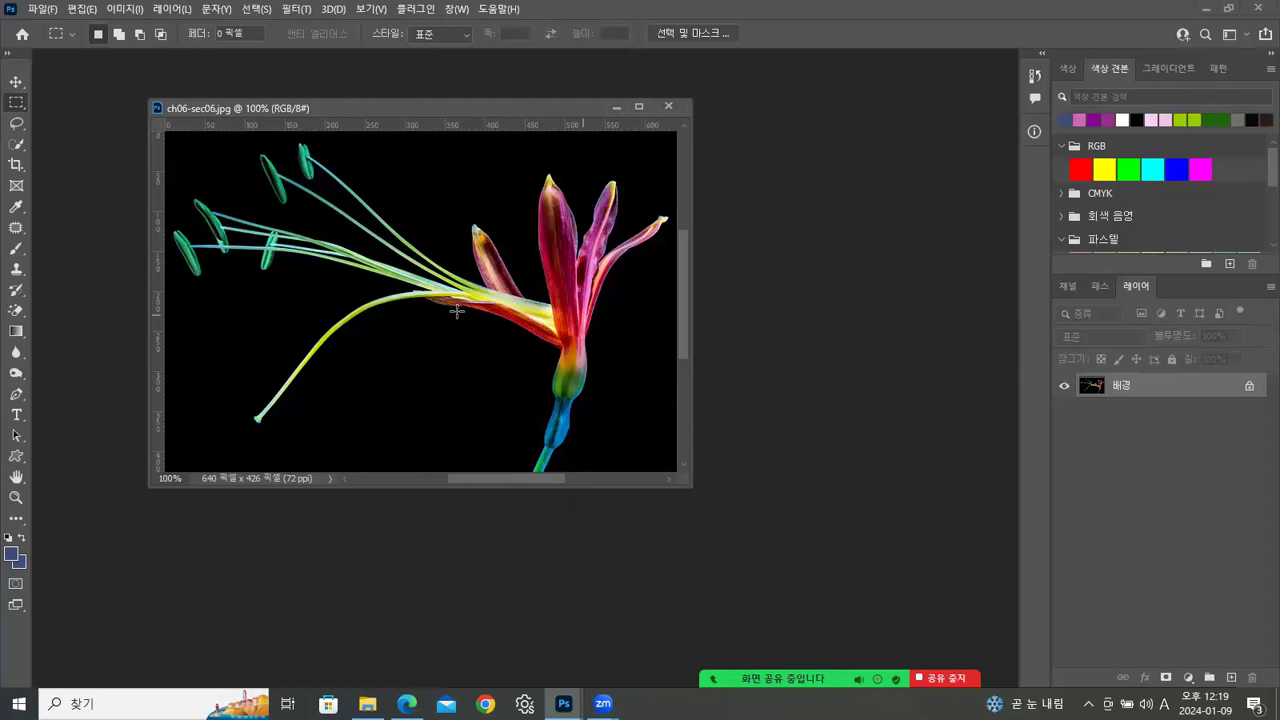
pyautogui.moveTo(455, 100); pyautogui.dragTo(423, 126)
# Step: Try a Hue/Saturation adjustment on the flower image with hue -33, saturation +32 and lightness +2
pyautogui.click(125, 9)
pyautogui.moveTo(147, 52)
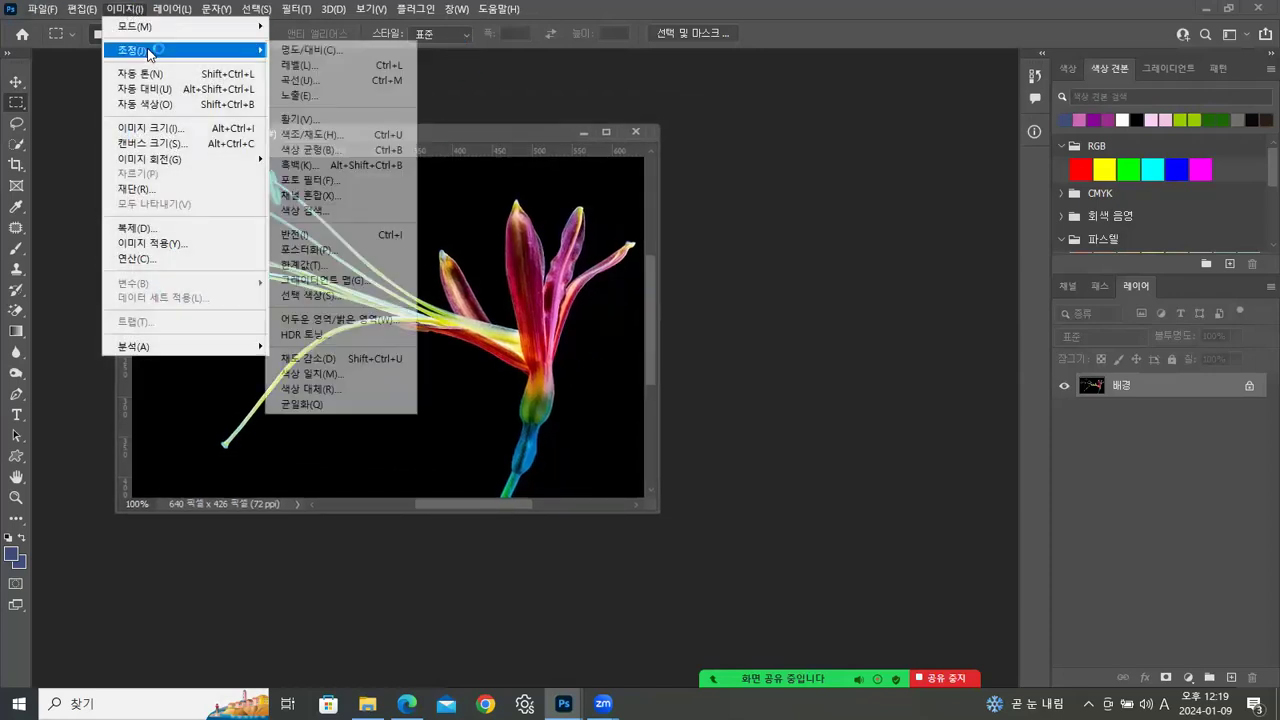
pyautogui.click(318, 136)
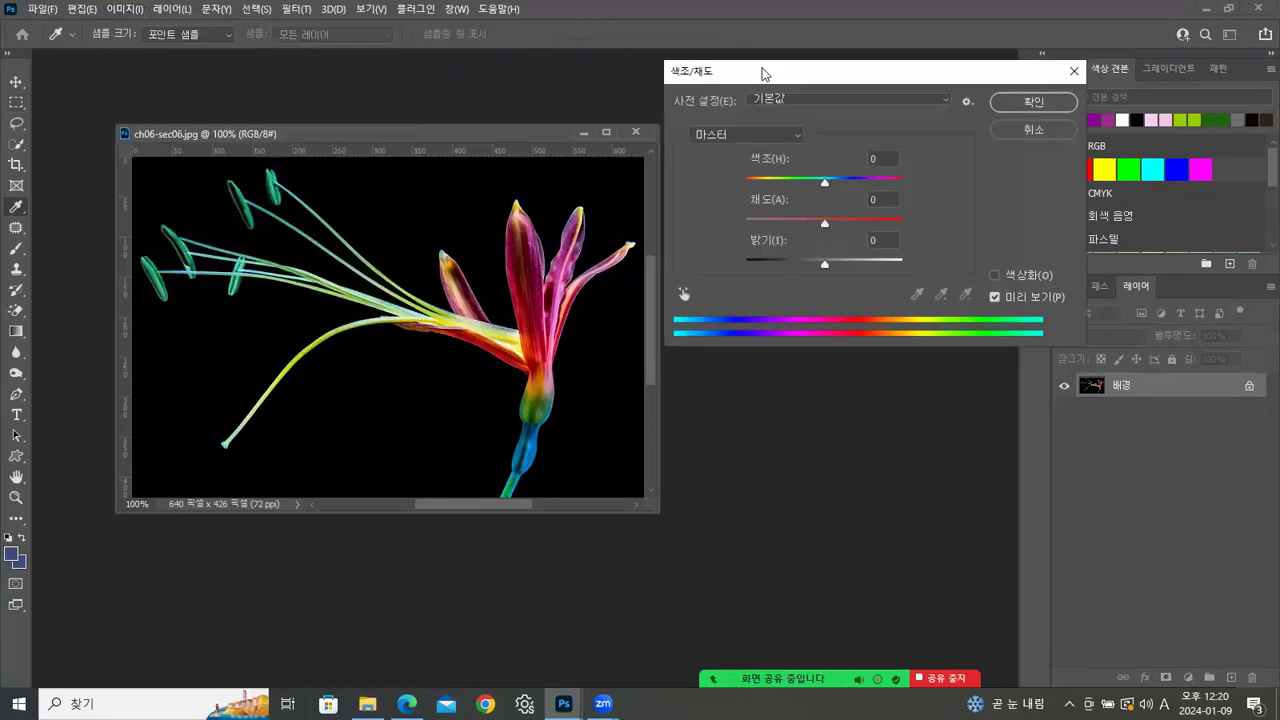
pyautogui.moveTo(772, 78); pyautogui.dragTo(780, 84)
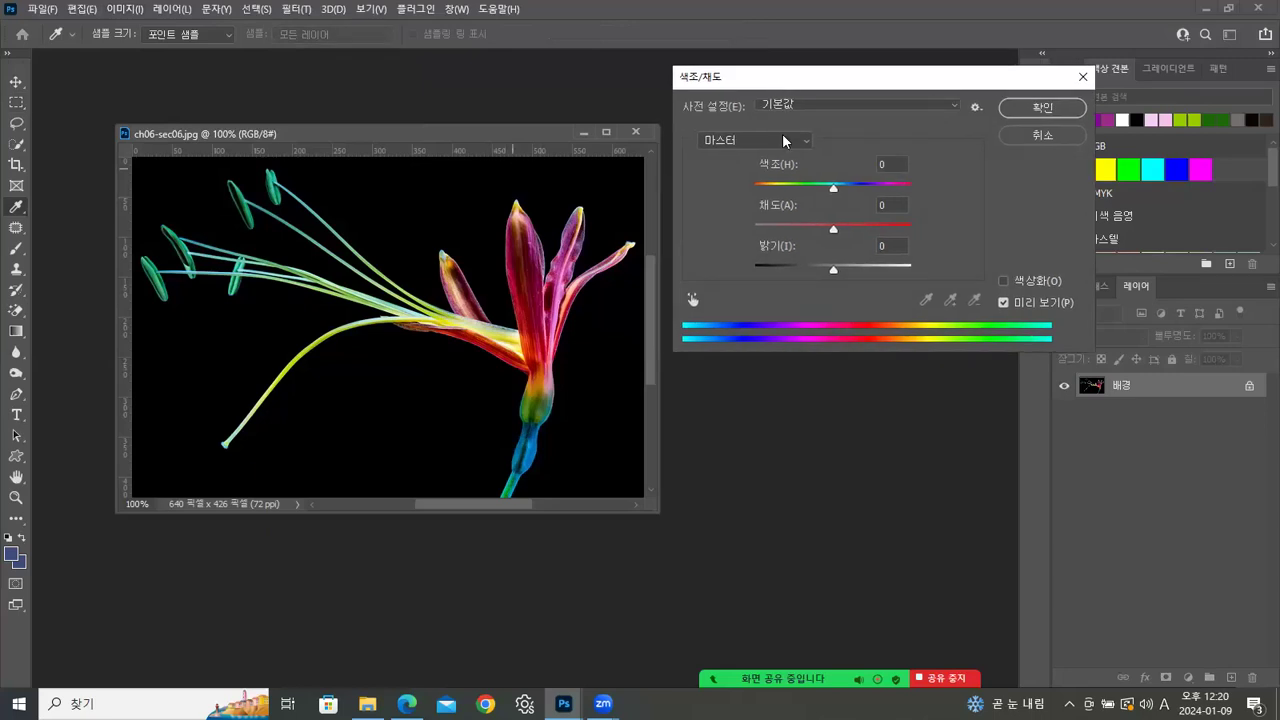
pyautogui.moveTo(834, 188); pyautogui.dragTo(808, 190)
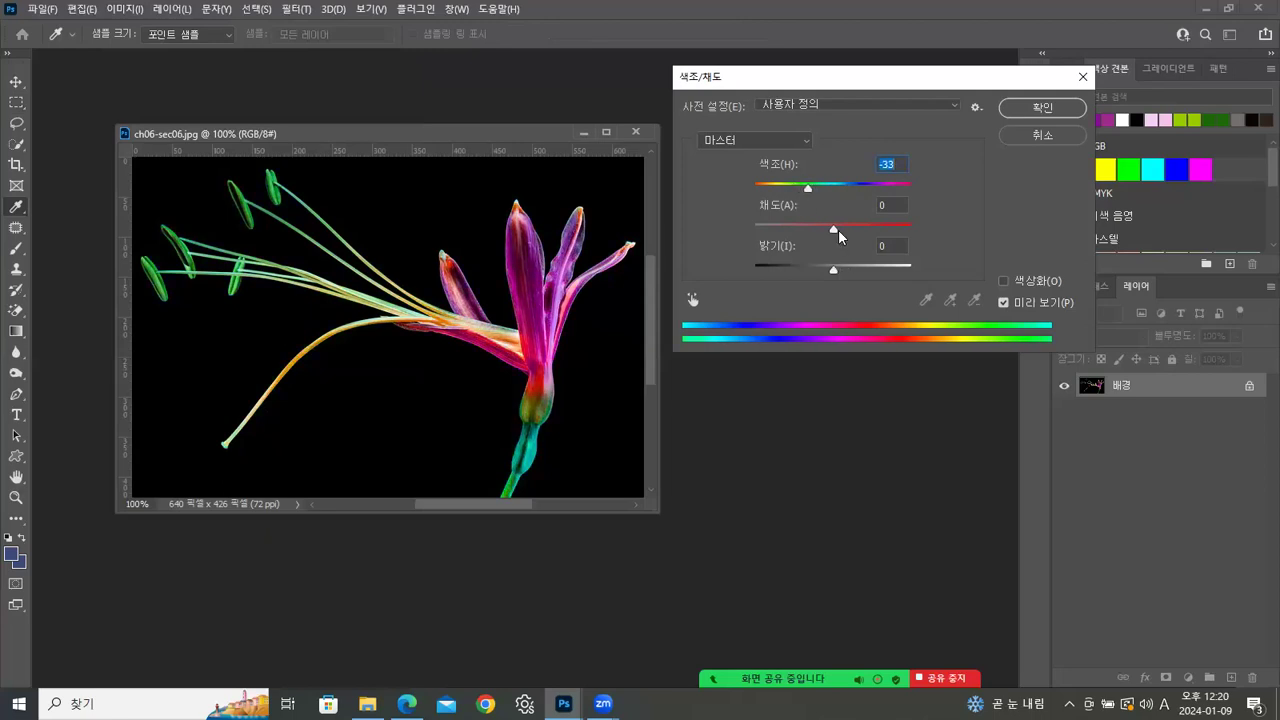
pyautogui.moveTo(836, 233); pyautogui.dragTo(836, 271)
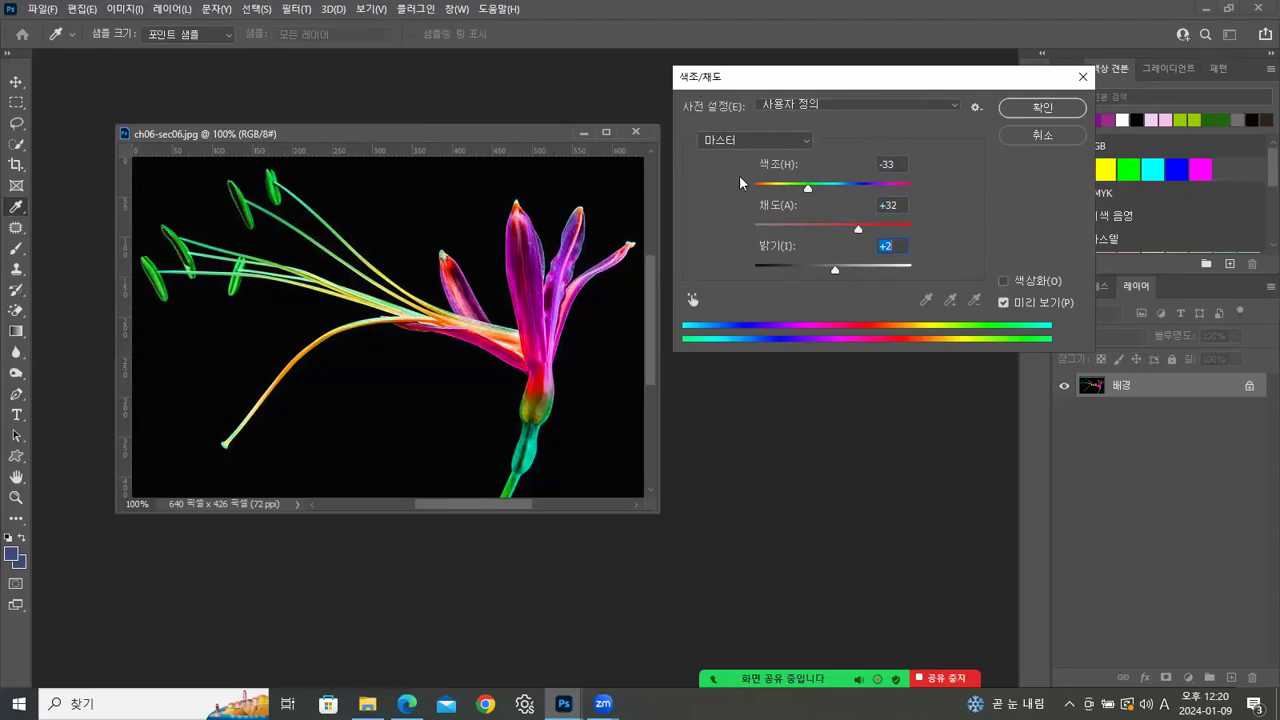
# Step: Preview the flower image colorized with hue 158 and saturation 61, and cancel the Hue/Saturation adjustment
pyautogui.click(1004, 278)
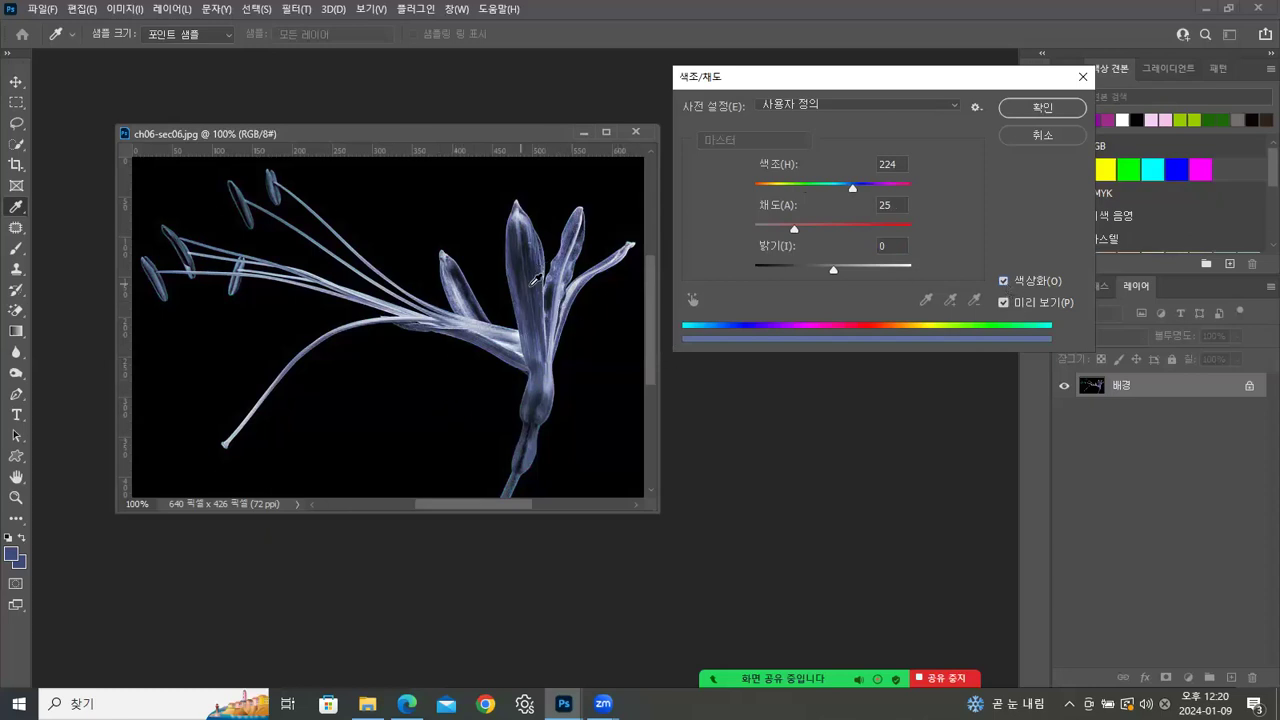
pyautogui.moveTo(795, 229)
pyautogui.mouseDown()
pyautogui.moveTo(851, 229)
pyautogui.moveTo(792, 197)
pyautogui.moveTo(861, 200)
pyautogui.moveTo(810, 213)
pyautogui.mouseUp()
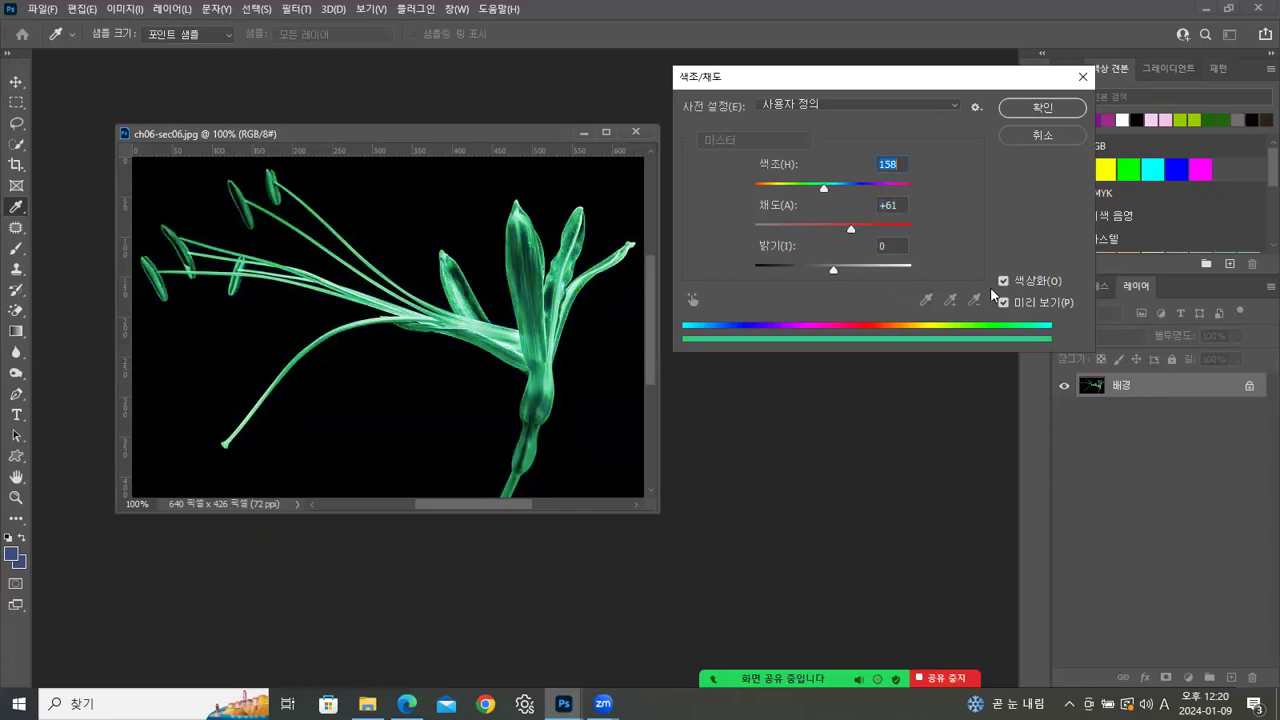
pyautogui.click(1021, 139)
pyautogui.press('m')
# Step: Close the flower image, open ch06-sec07.jpg from the ch06 folder in Photoshop and float it in its own window
pyautogui.click(634, 131)
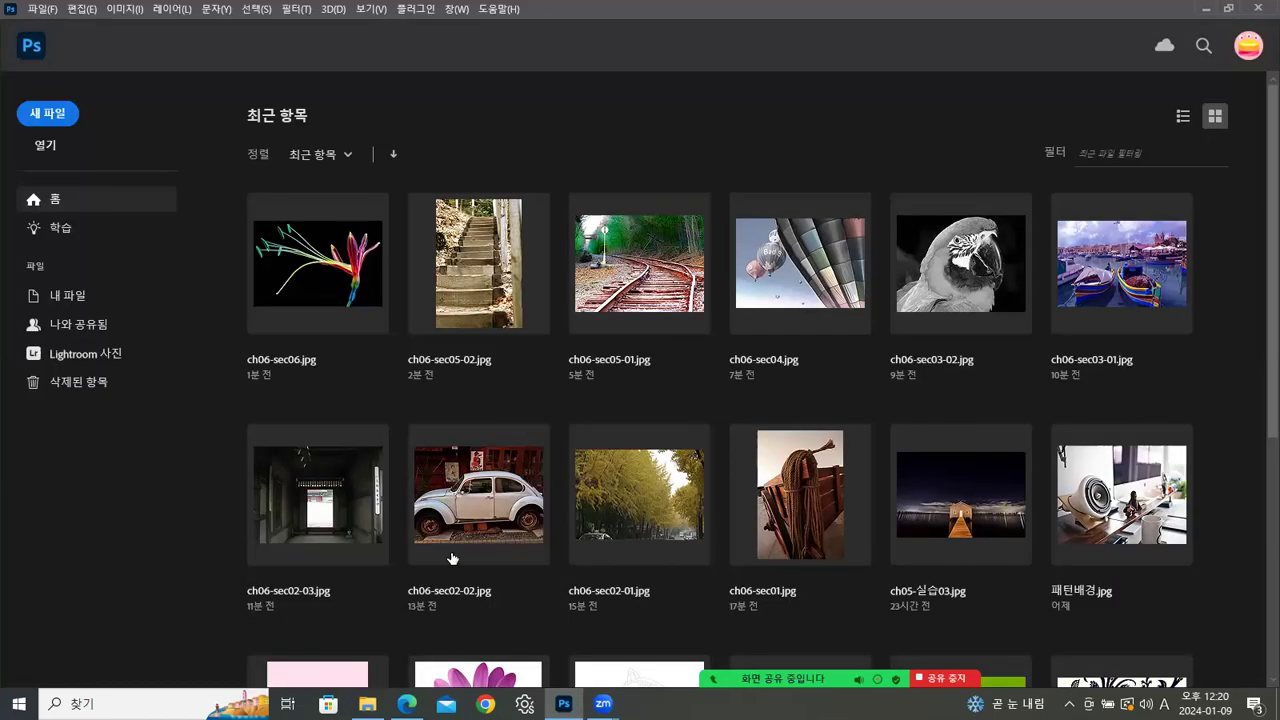
pyautogui.click(367, 703)
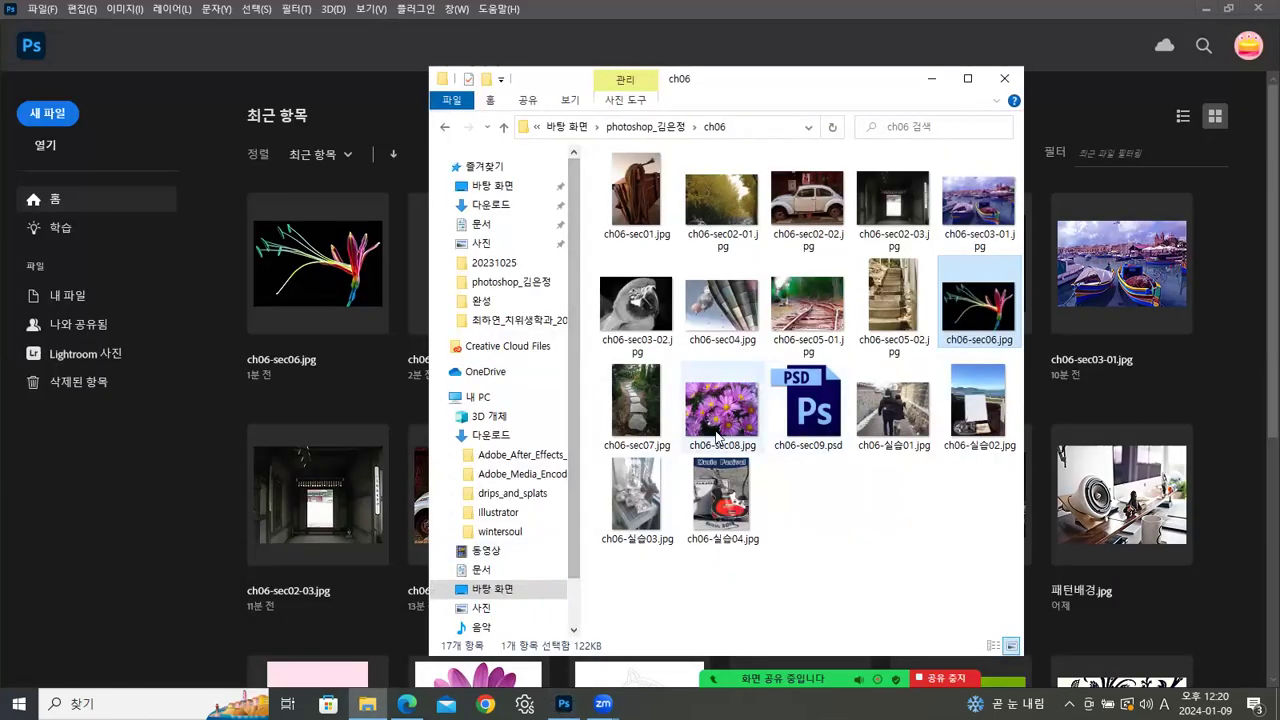
pyautogui.moveTo(636, 405); pyautogui.dragTo(108, 512)
pyautogui.moveTo(110, 59); pyautogui.dragTo(405, 66)
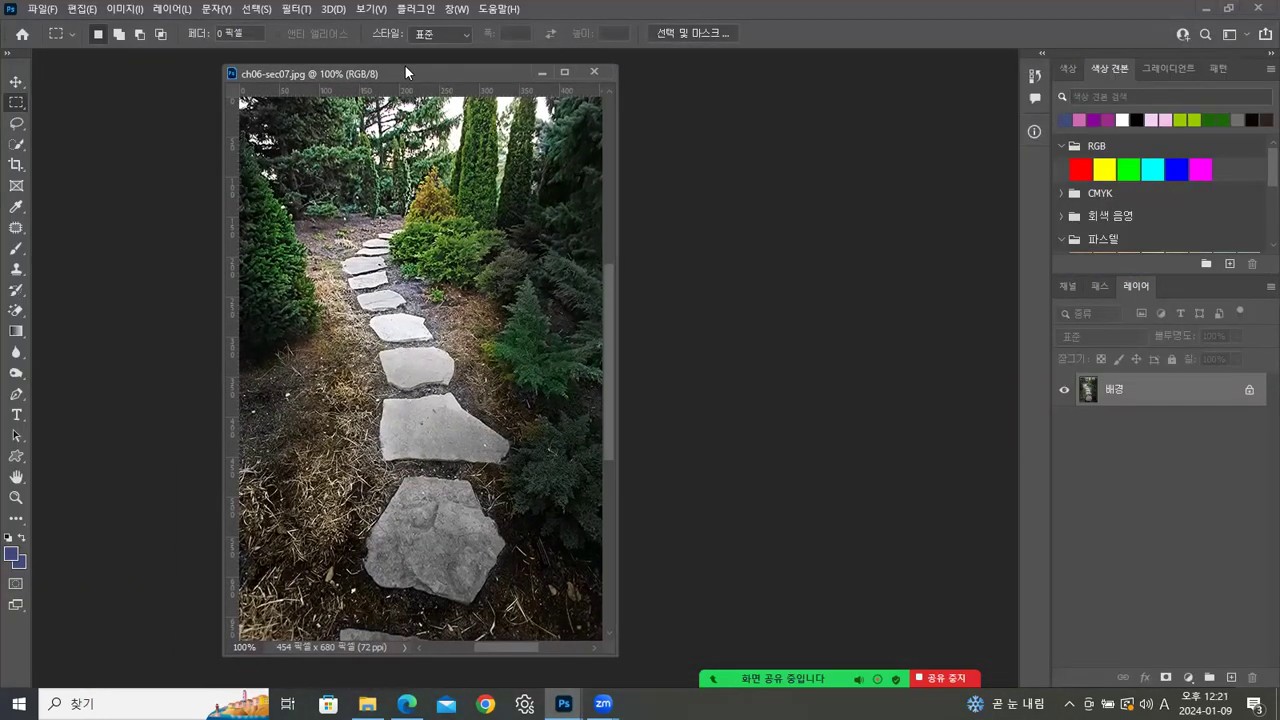
# Step: Start a Gradient Map on the stone path photo and preview the blue gradient preset 파랑_12
pyautogui.click(118, 12)
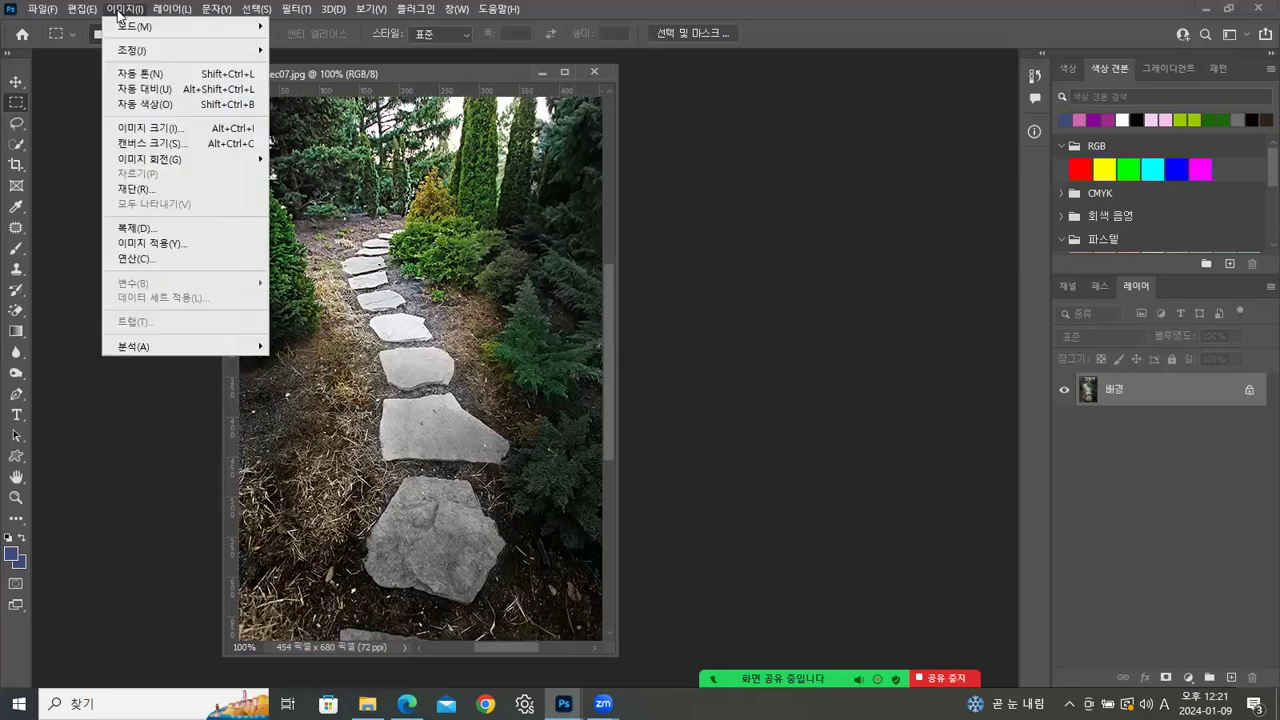
pyautogui.moveTo(137, 55)
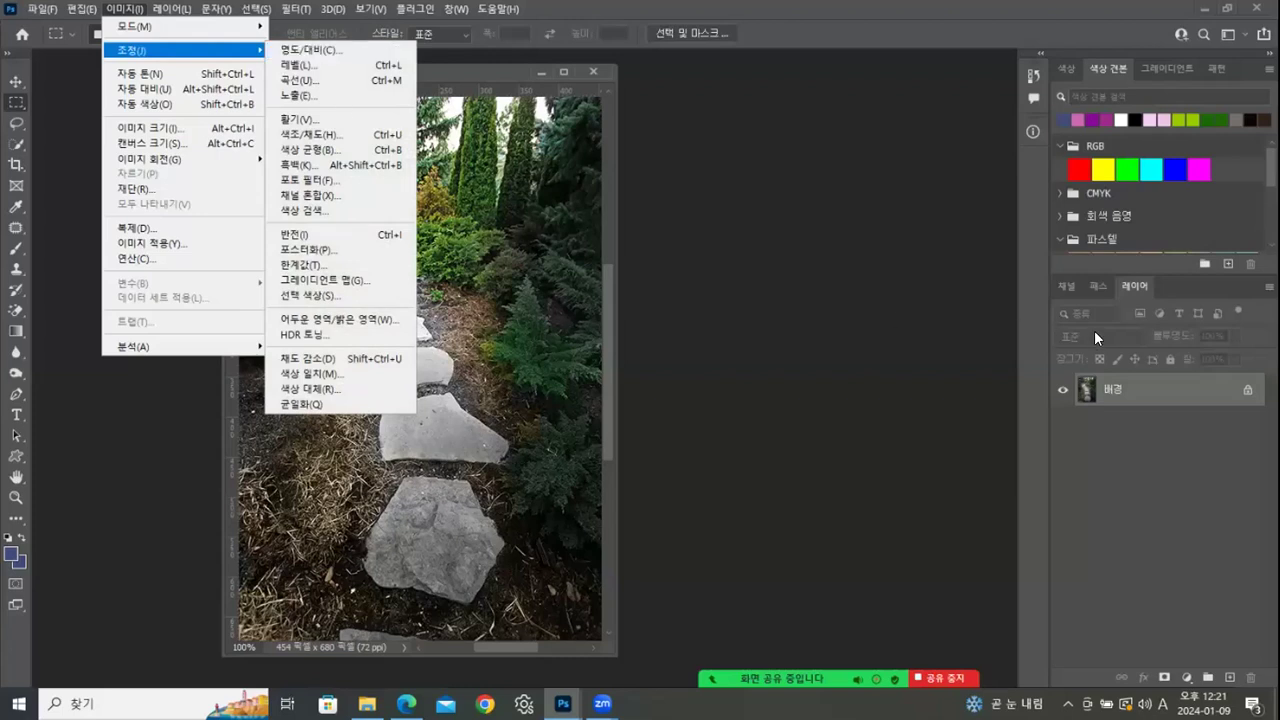
pyautogui.click(321, 282)
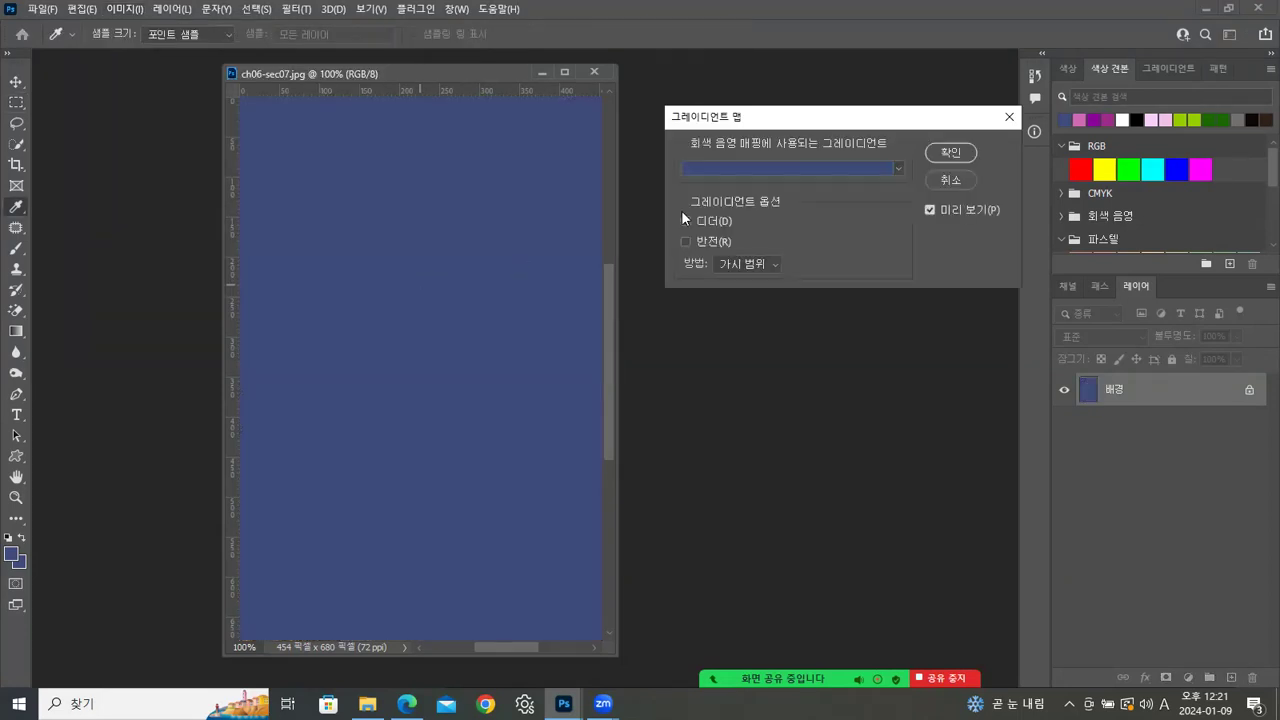
pyautogui.click(793, 168)
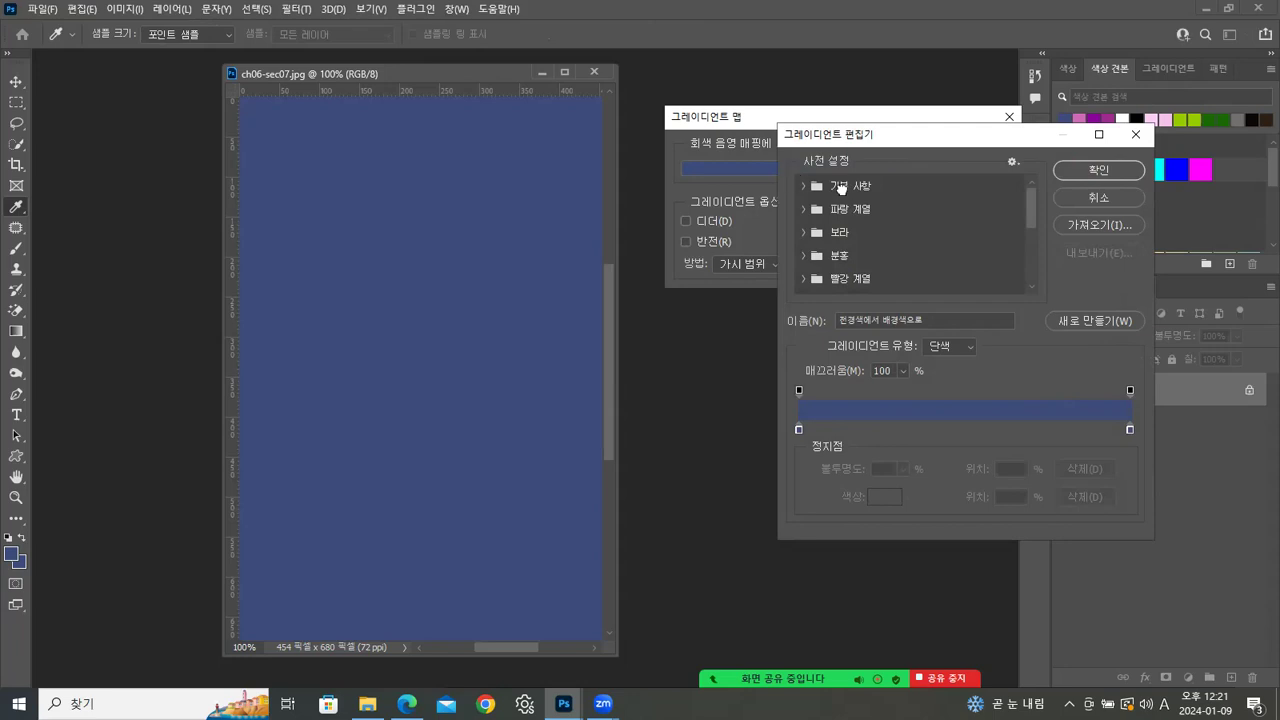
pyautogui.click(840, 188)
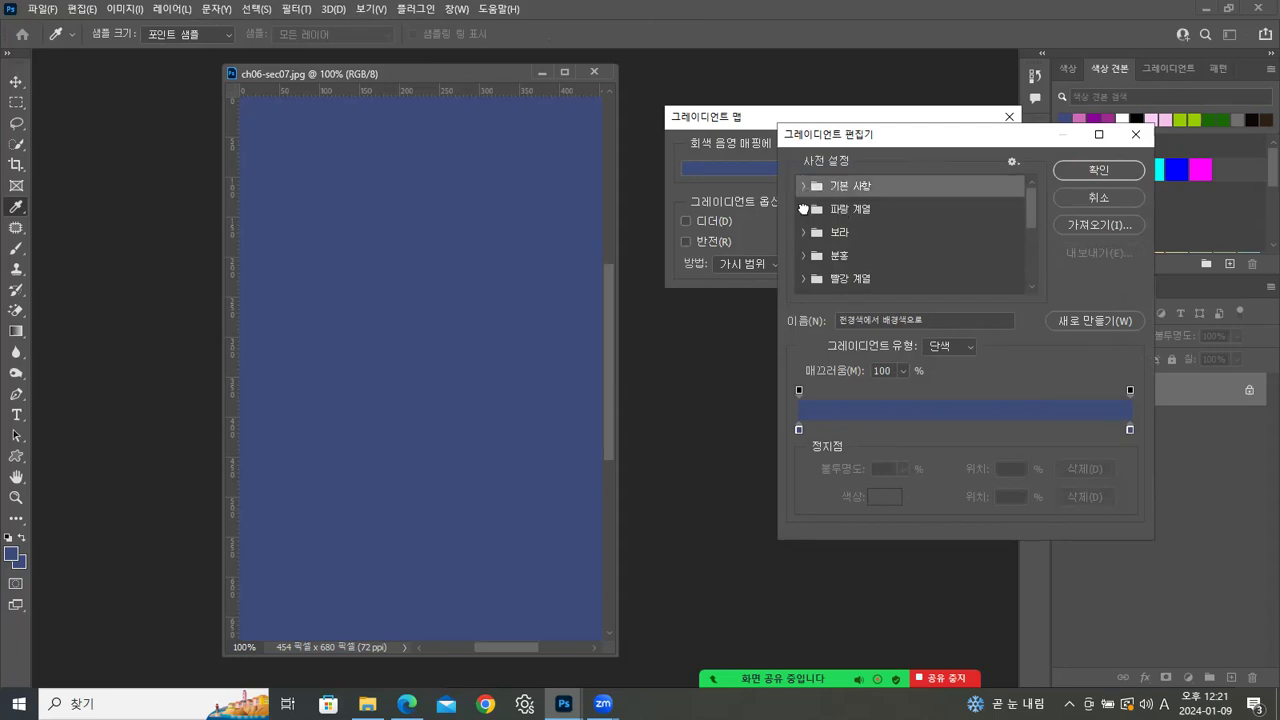
pyautogui.click(804, 211)
pyautogui.click(849, 234)
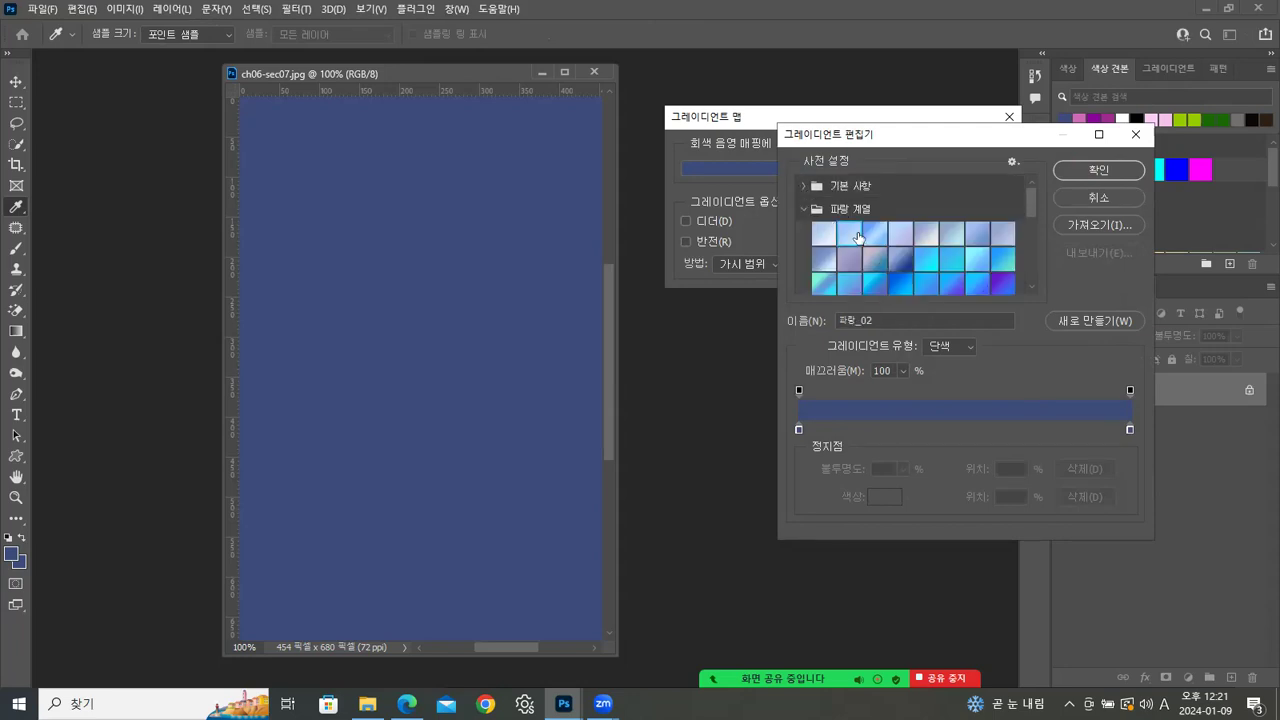
pyautogui.click(911, 260)
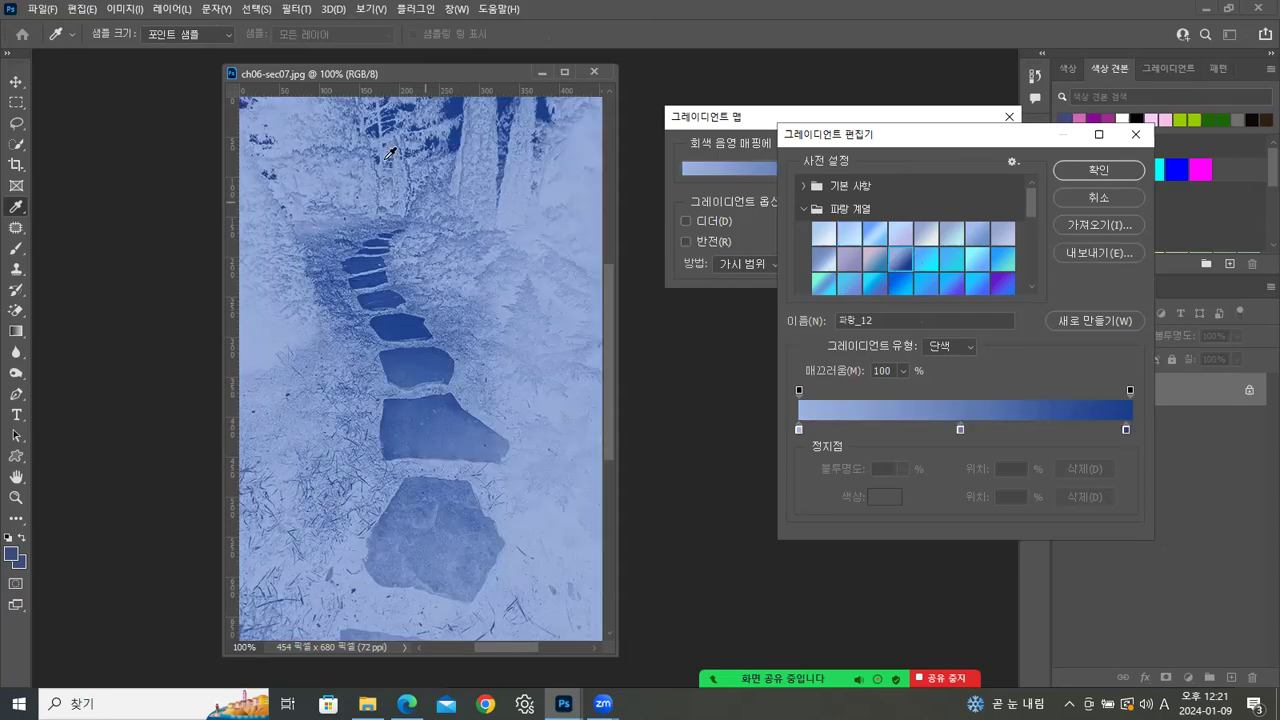
# Step: Try further blue gradient presets on the path photo, including 파랑_22, 파랑_24 and 파랑_17
pyautogui.click(905, 283)
pyautogui.click(951, 284)
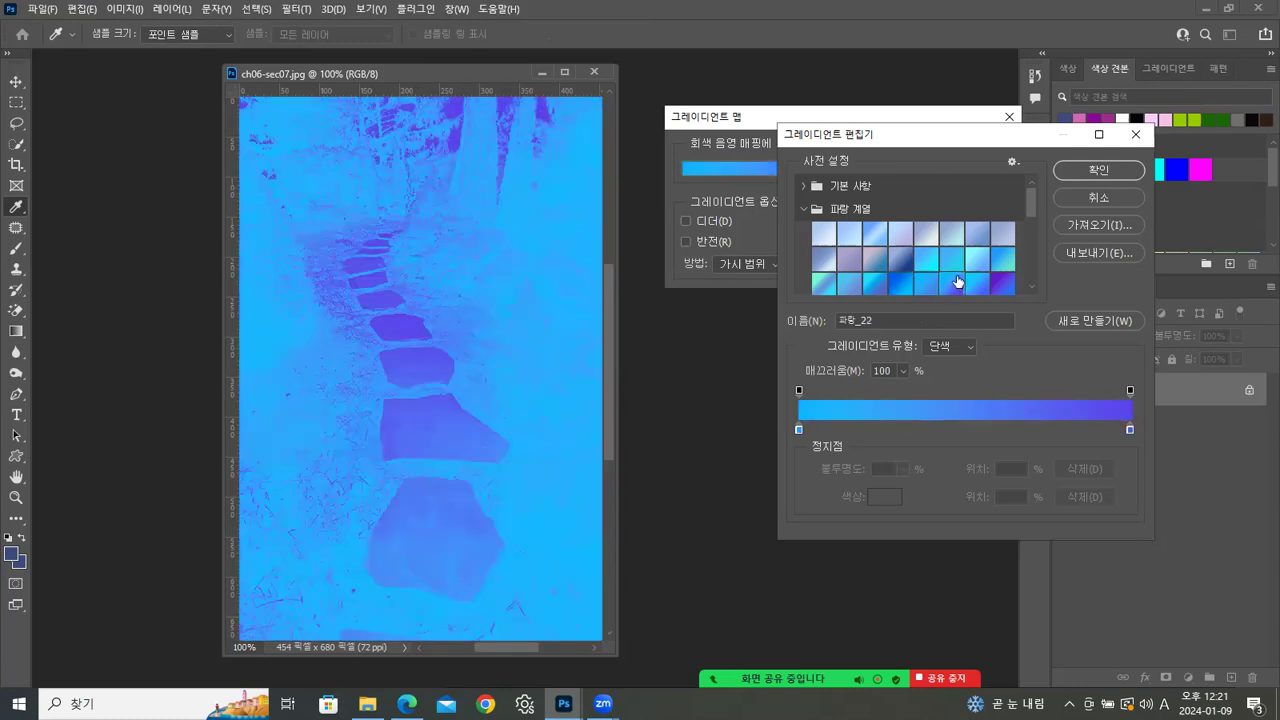
pyautogui.click(978, 283)
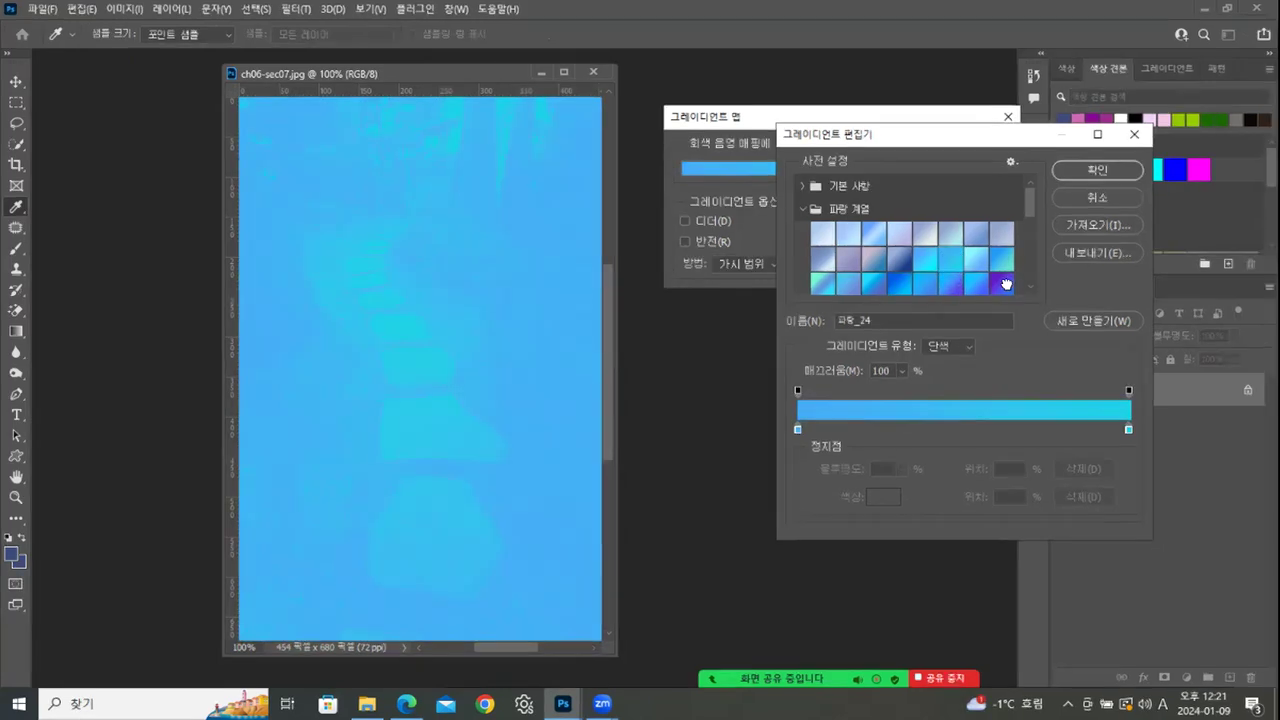
pyautogui.click(1003, 286)
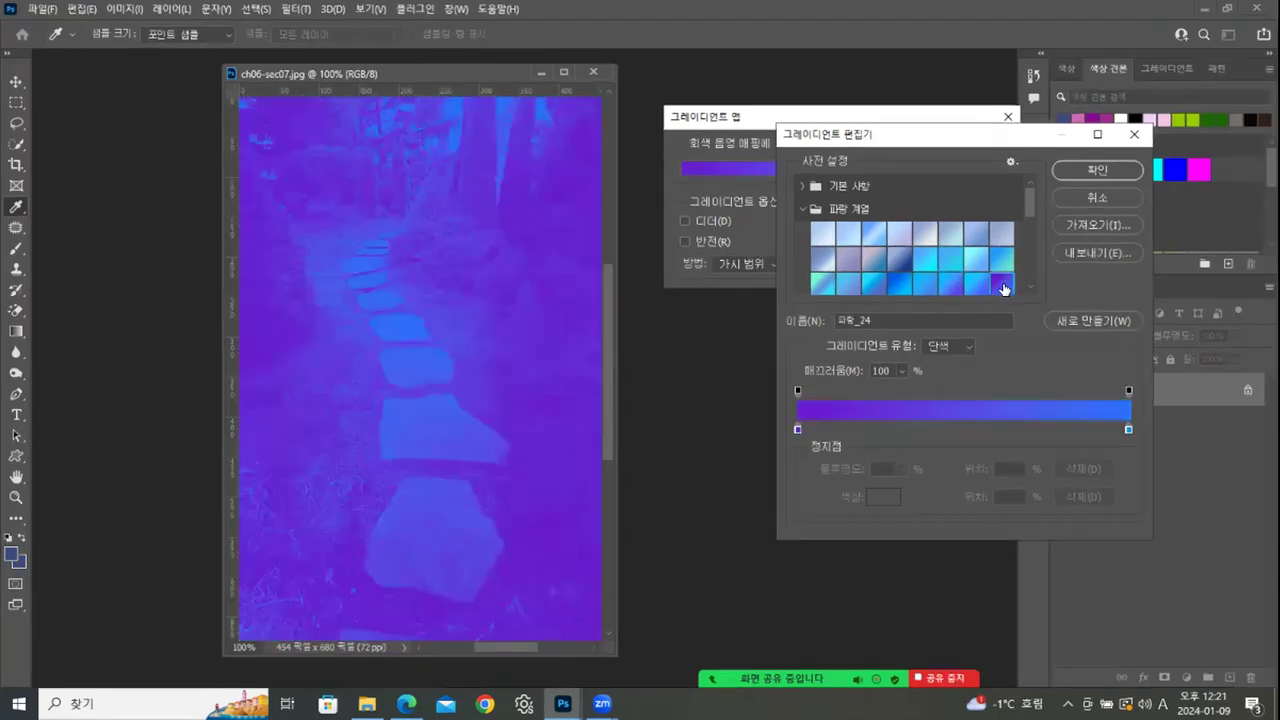
pyautogui.click(818, 281)
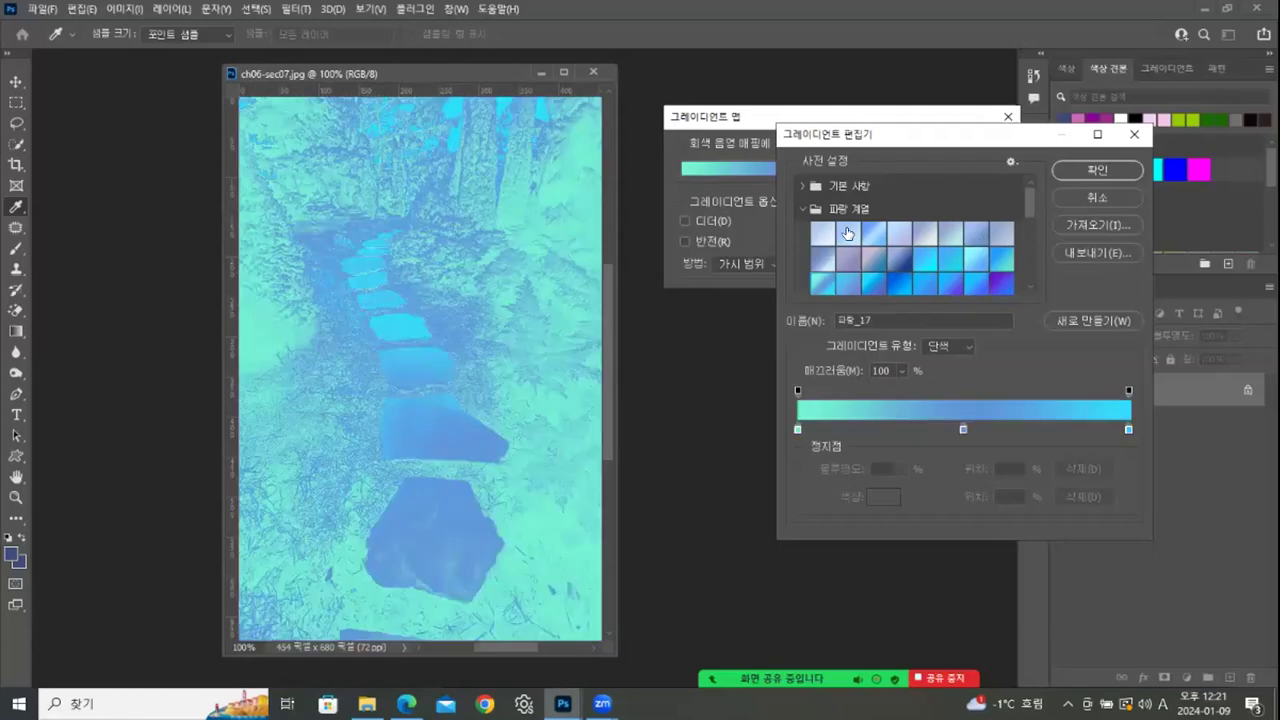
# Step: Preview several purple gradient presets, including 보라_04, on the path photo and cancel the Gradient Map
pyautogui.click(802, 214)
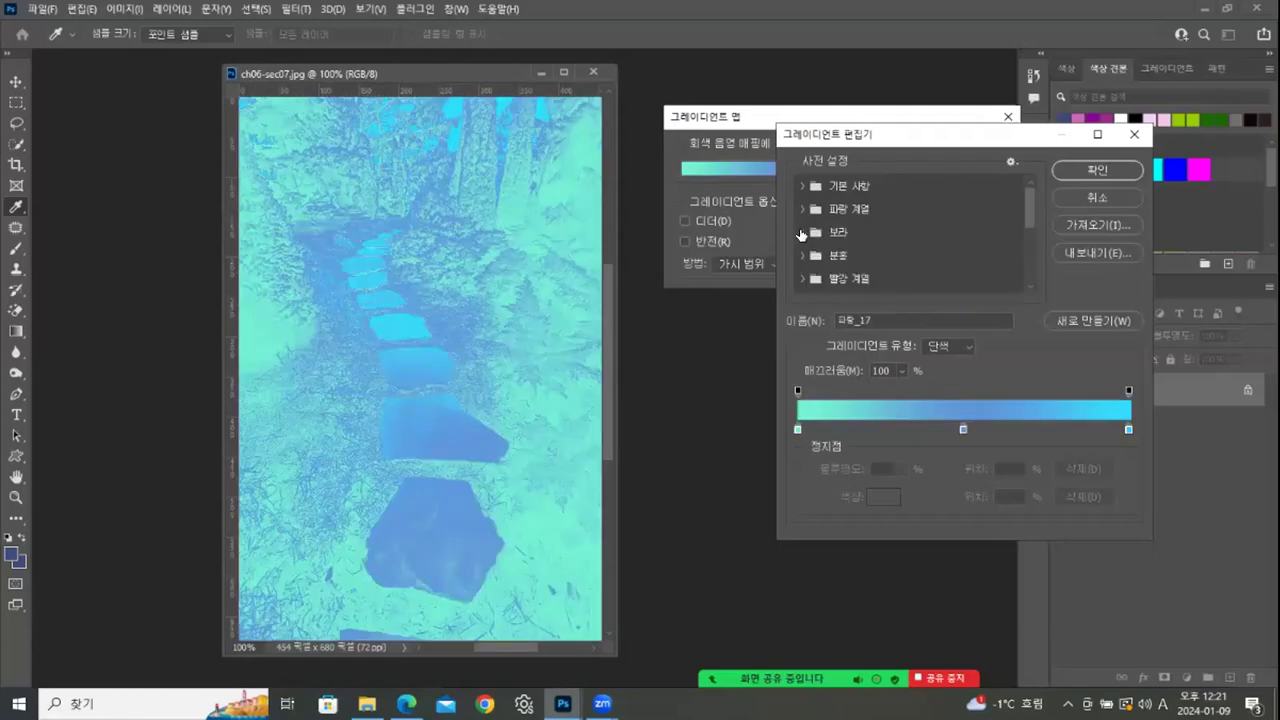
pyautogui.click(801, 231)
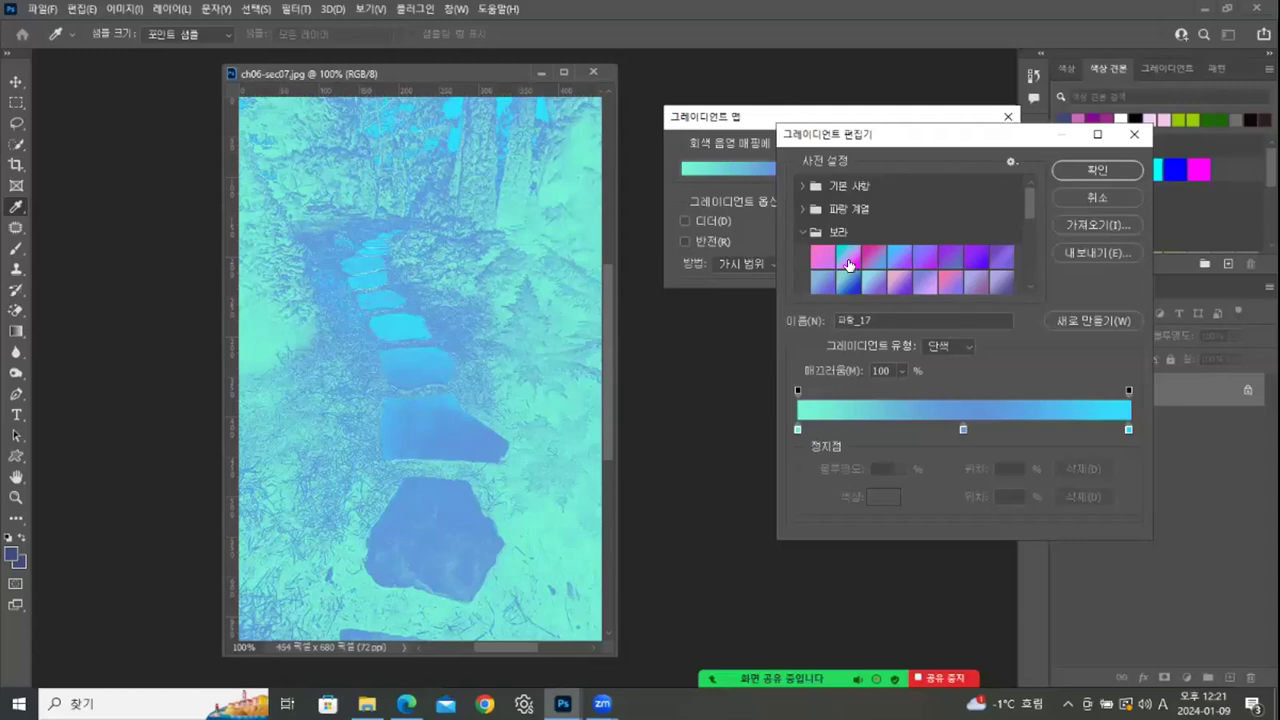
pyautogui.click(849, 259)
pyautogui.click(898, 259)
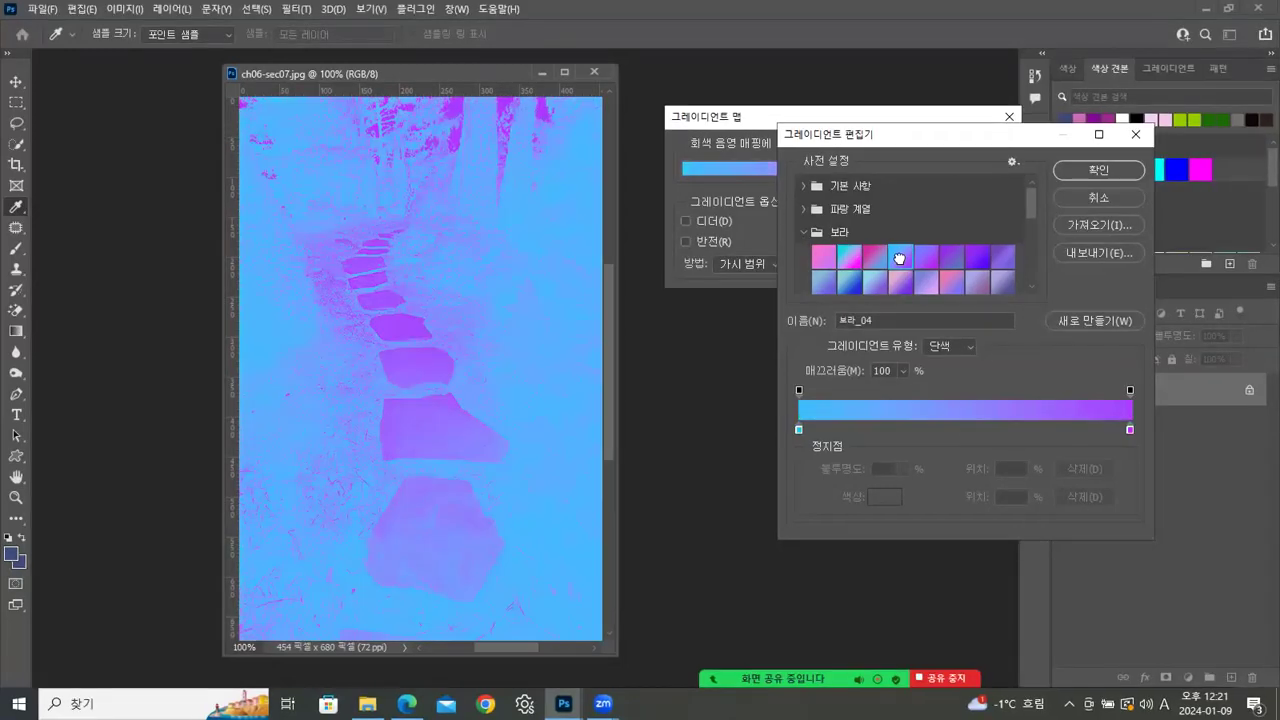
pyautogui.click(977, 259)
pyautogui.click(1069, 199)
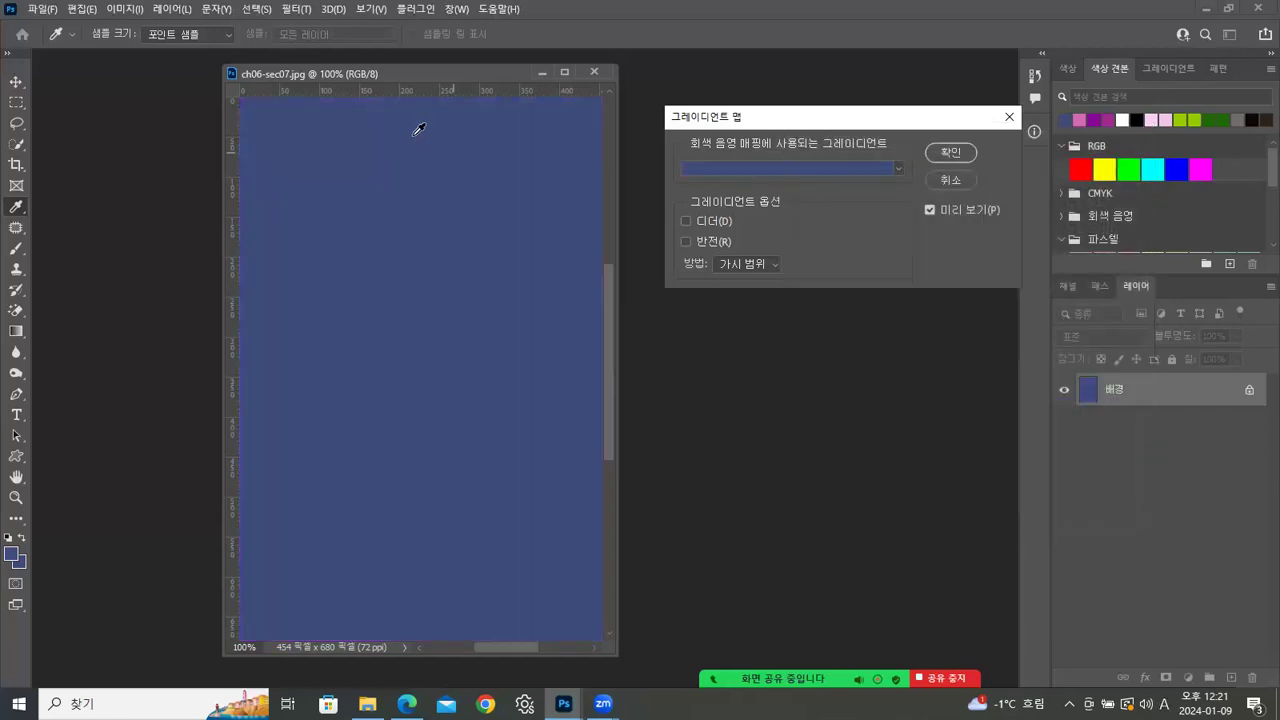
pyautogui.click(958, 180)
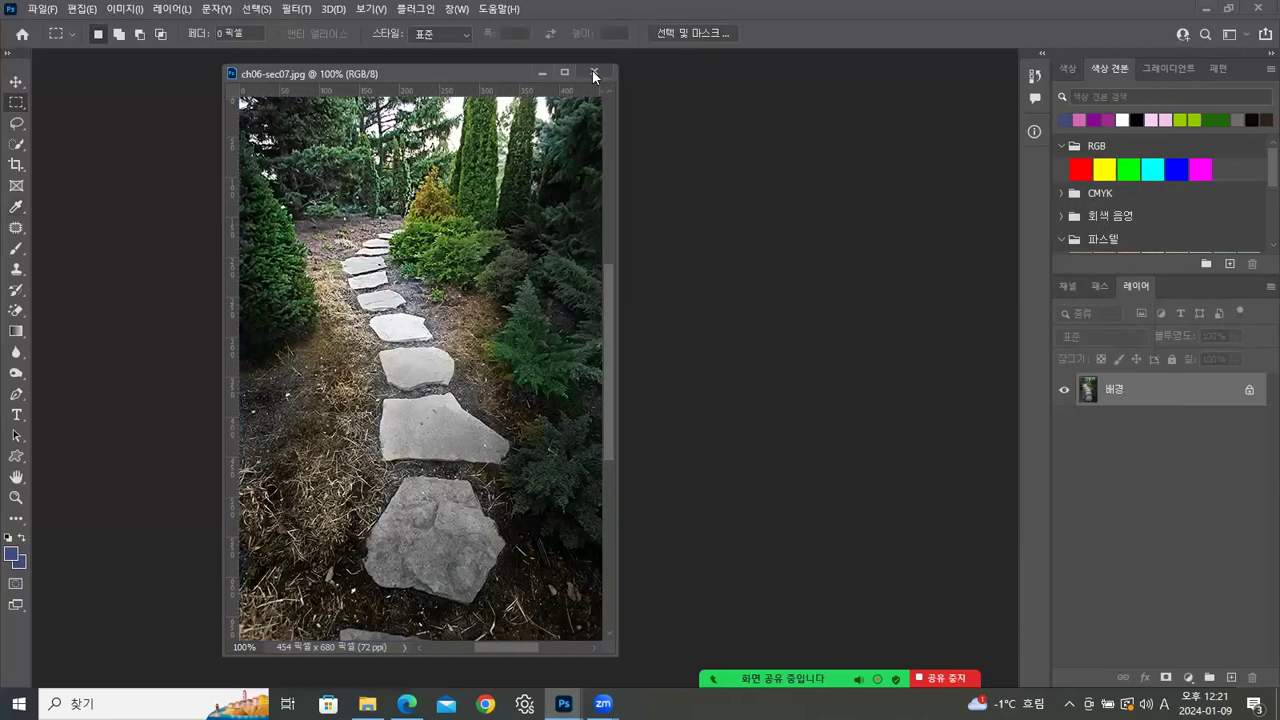
# Step: Close the path photo, open ch06-sec08.jpg from the ch06 folder in Photoshop and float it in its own window
pyautogui.click(594, 71)
pyautogui.click(368, 703)
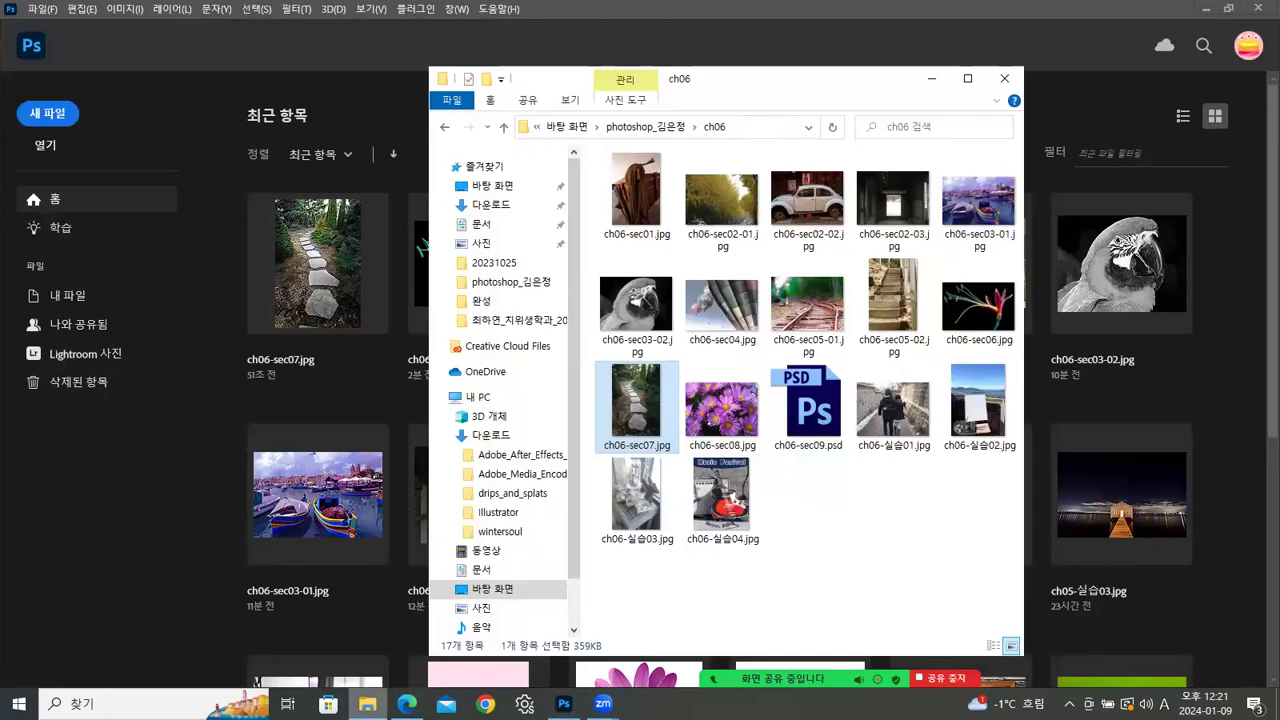
pyautogui.click(723, 424)
pyautogui.moveTo(726, 413); pyautogui.dragTo(131, 533)
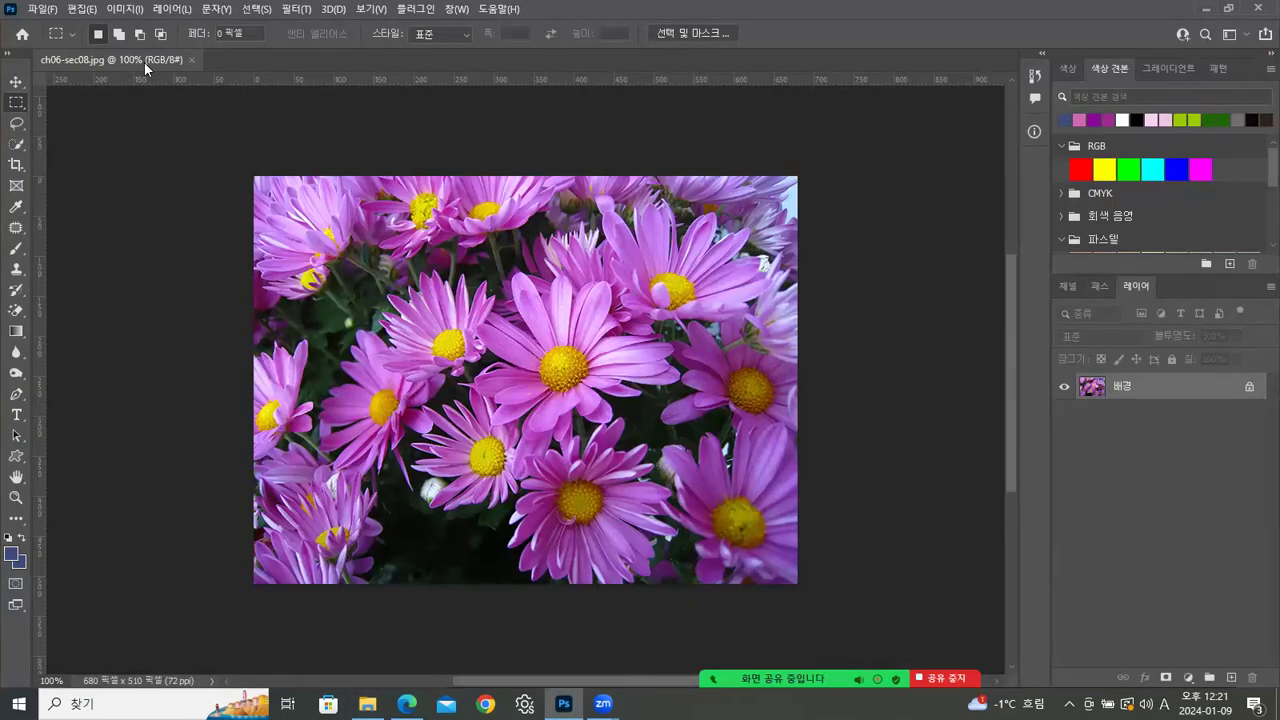
pyautogui.moveTo(144, 58); pyautogui.dragTo(434, 134)
# Step: Start Replace Color on the pink daisy photo, sample a petal of the central flower and set the fuzziness to 27
pyautogui.click(124, 9)
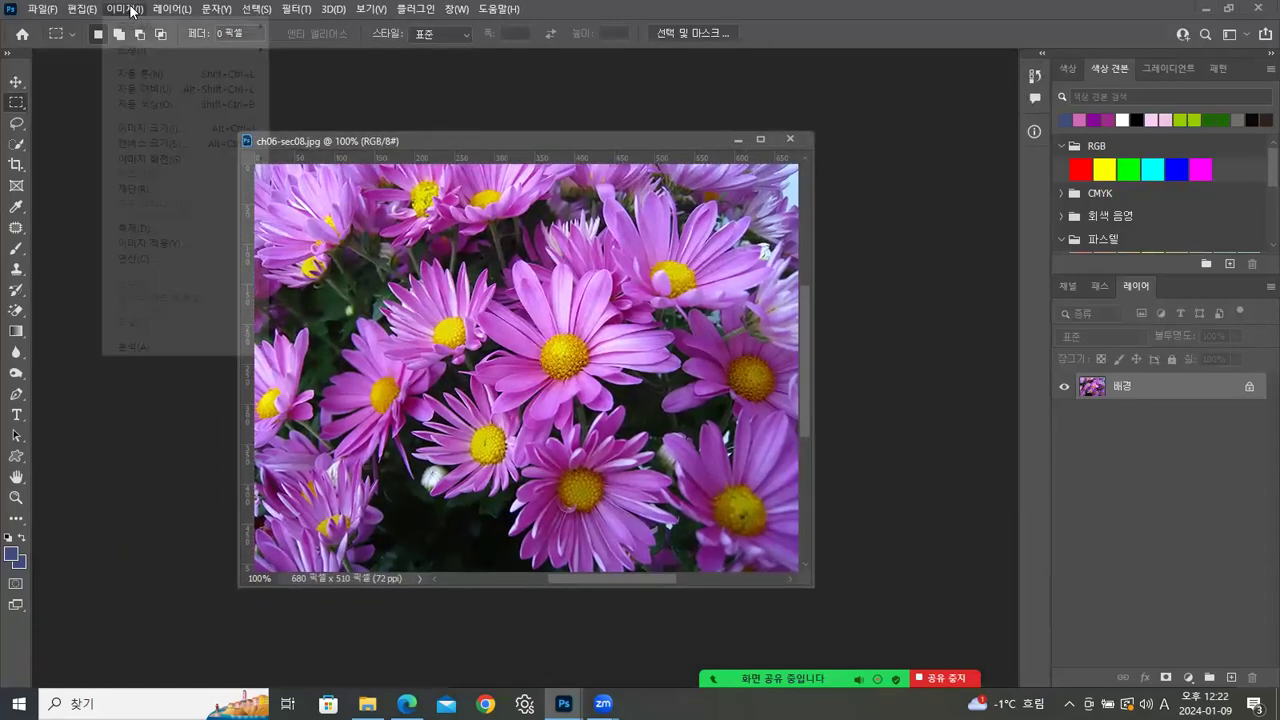
pyautogui.moveTo(141, 53)
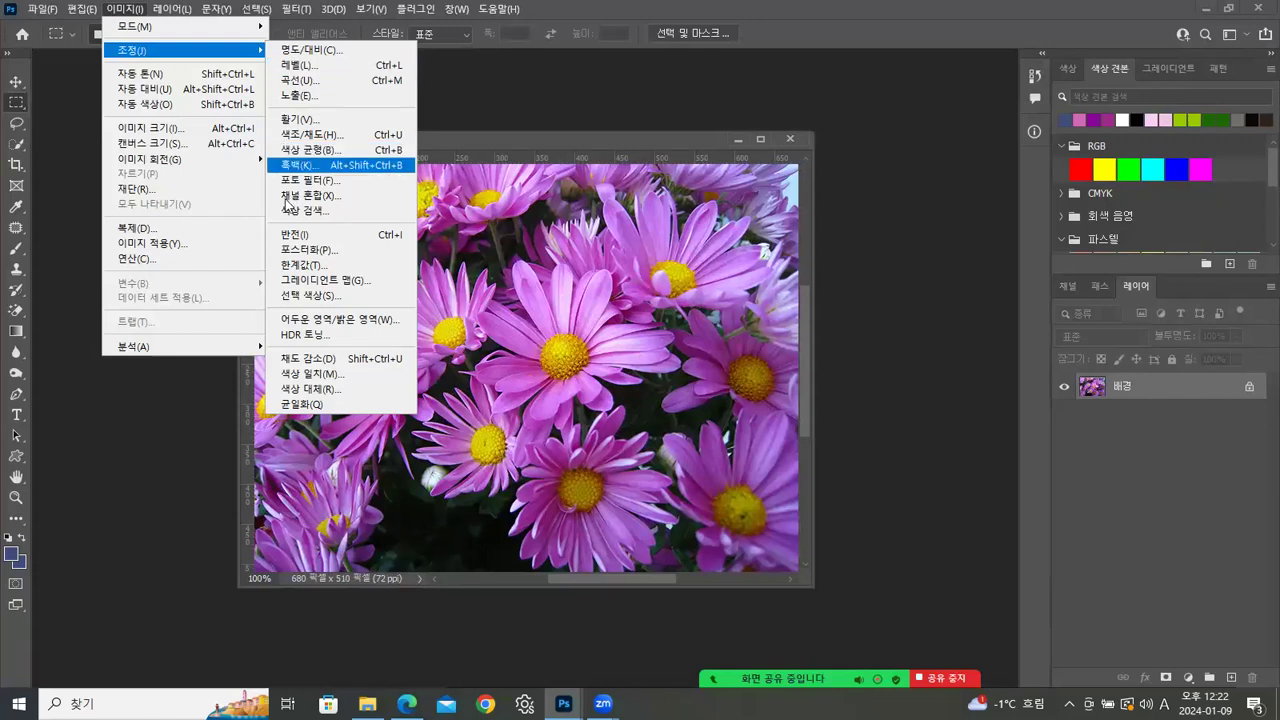
pyautogui.click(319, 391)
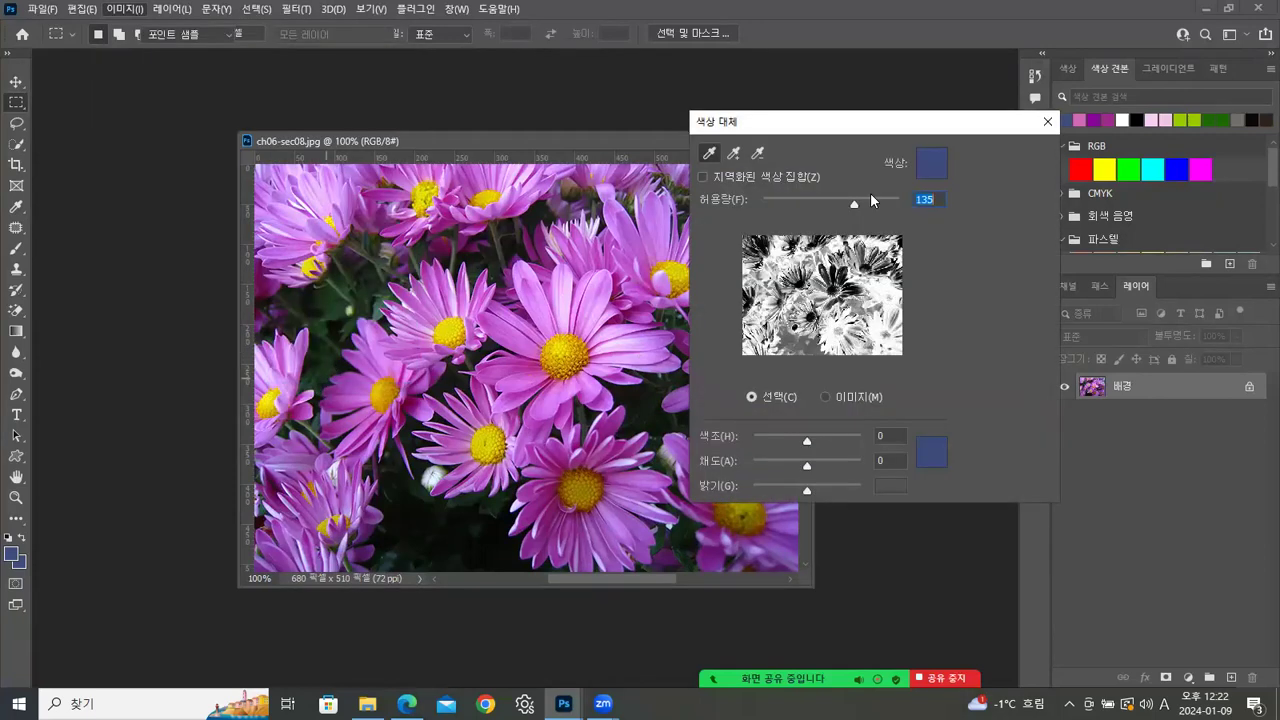
pyautogui.moveTo(826, 116); pyautogui.dragTo(988, 99)
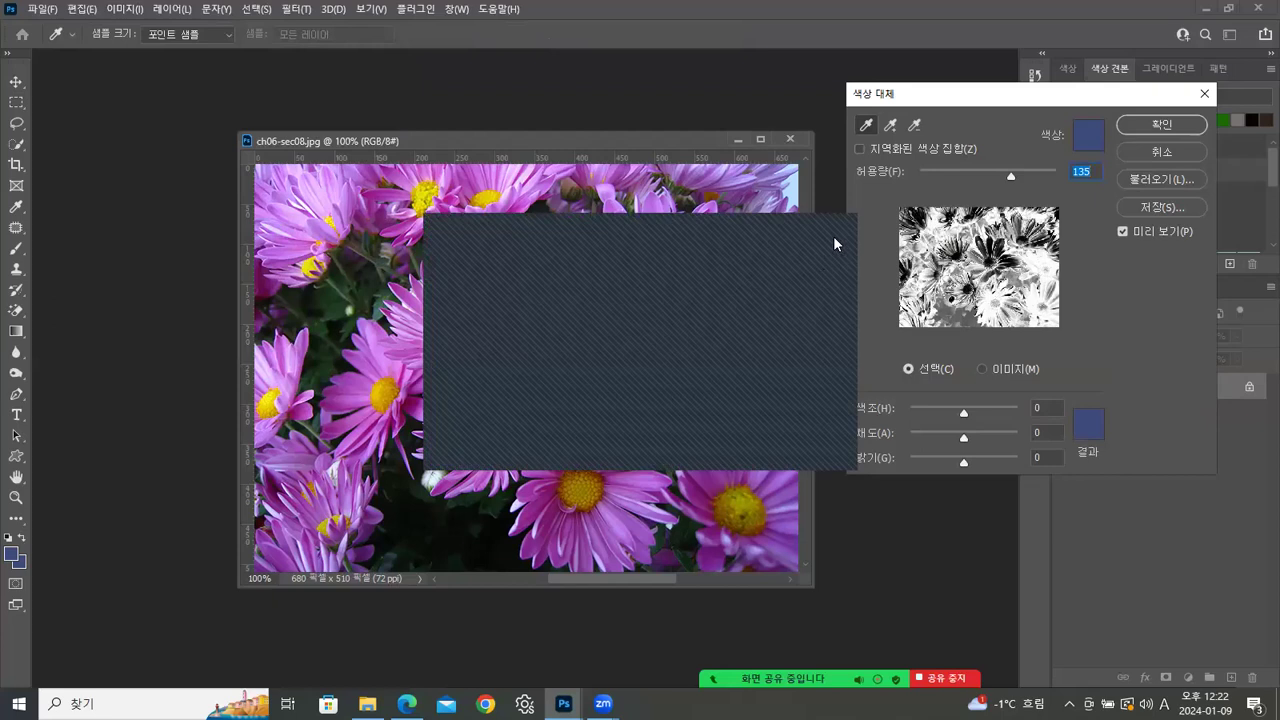
pyautogui.click(548, 297)
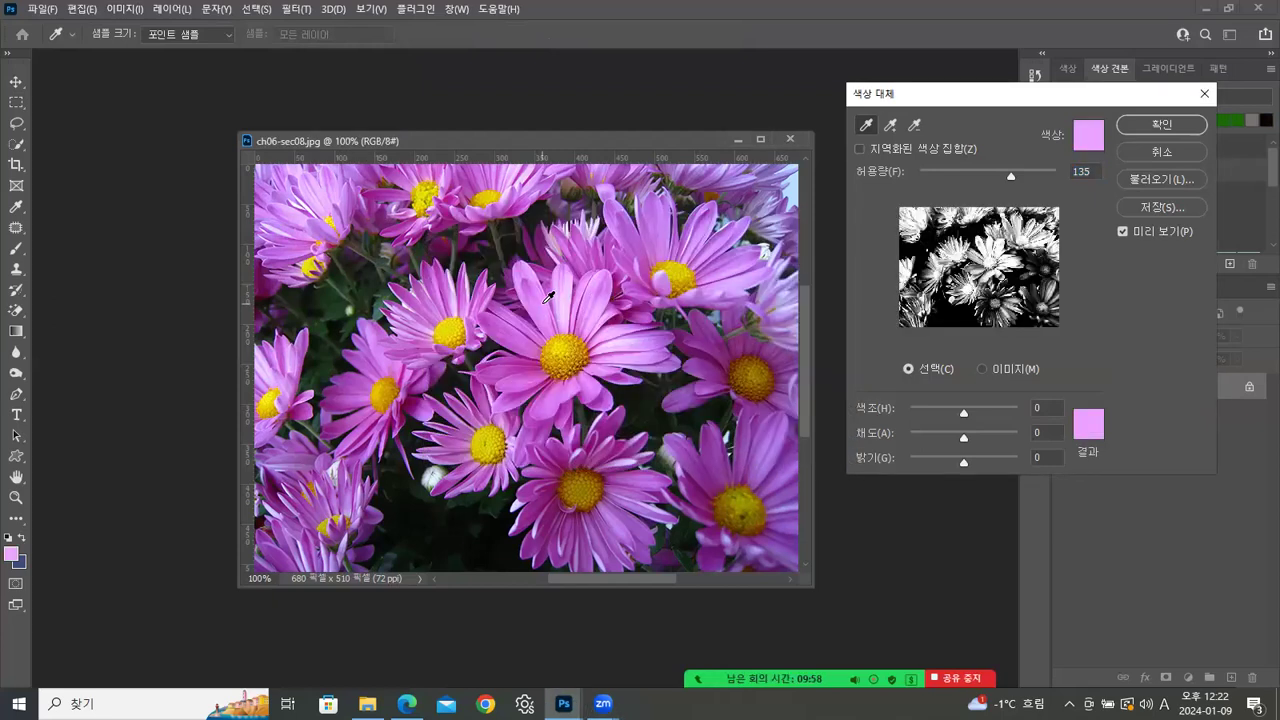
pyautogui.click(550, 316)
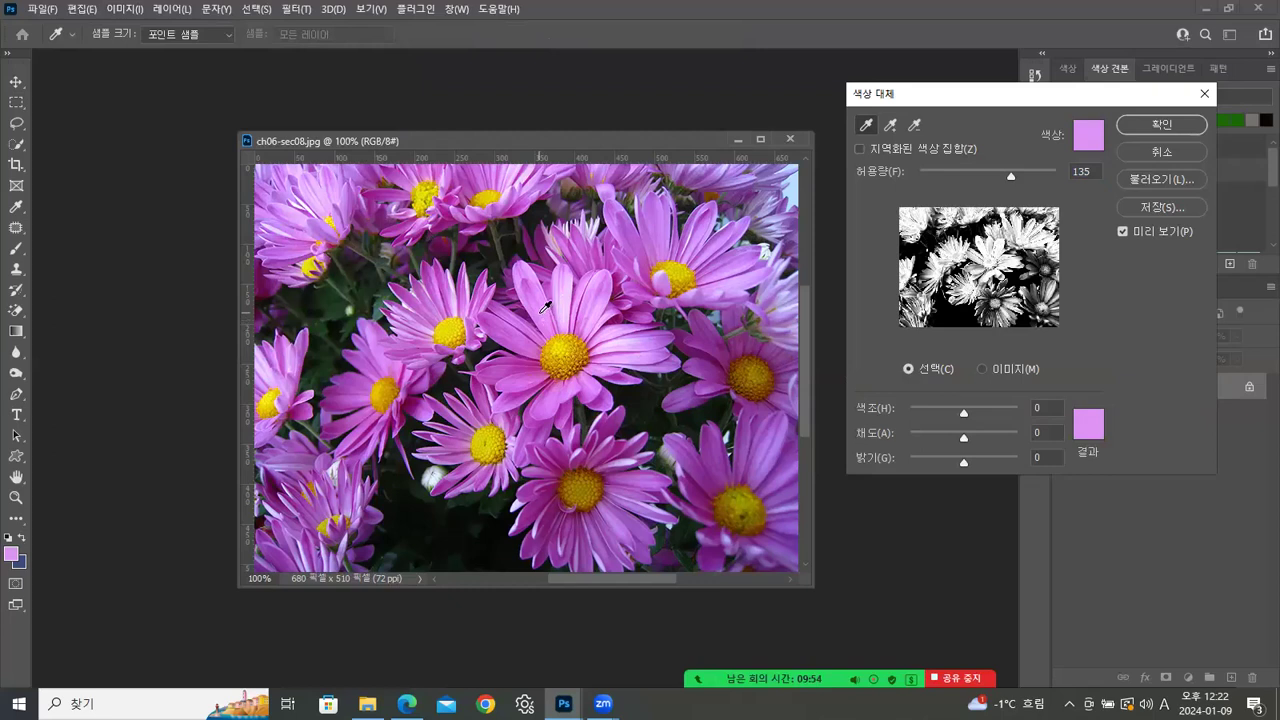
pyautogui.moveTo(1011, 173); pyautogui.dragTo(937, 172)
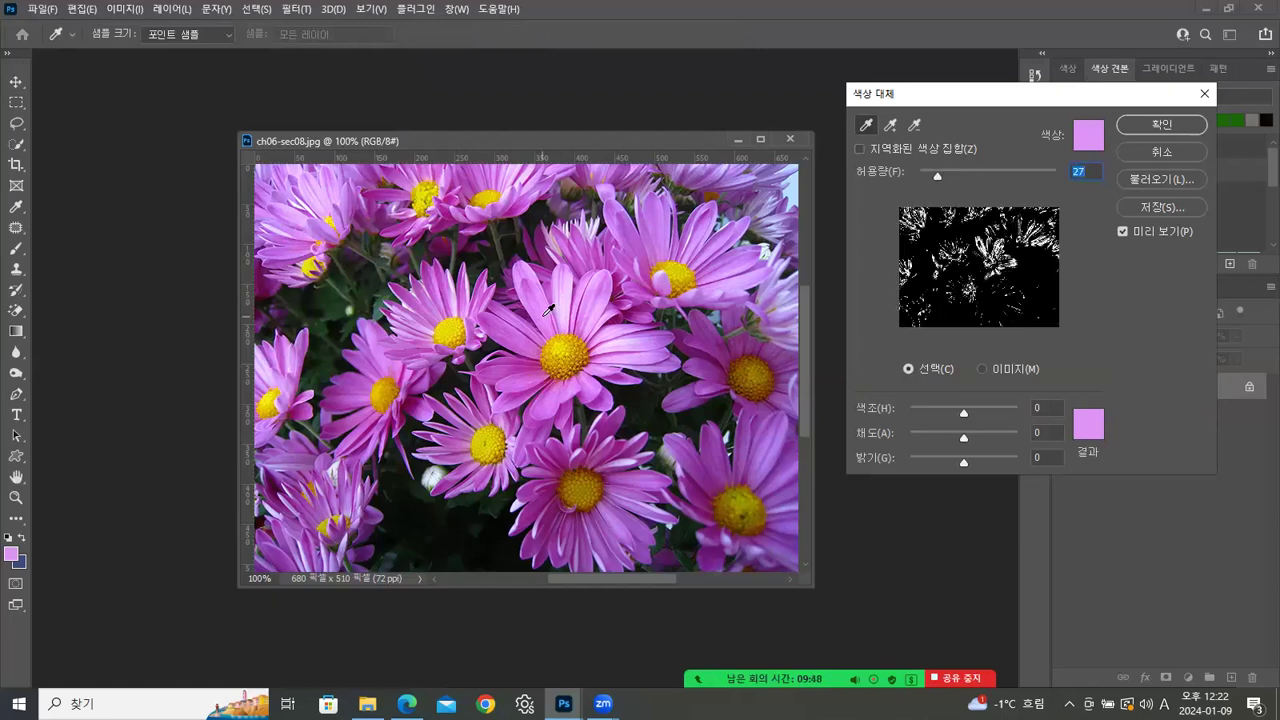
# Step: Resample a petal of the central daisy, add darker and lighter petal tones to the Replace Color selection, and set the fuzziness to 43
pyautogui.click(548, 310)
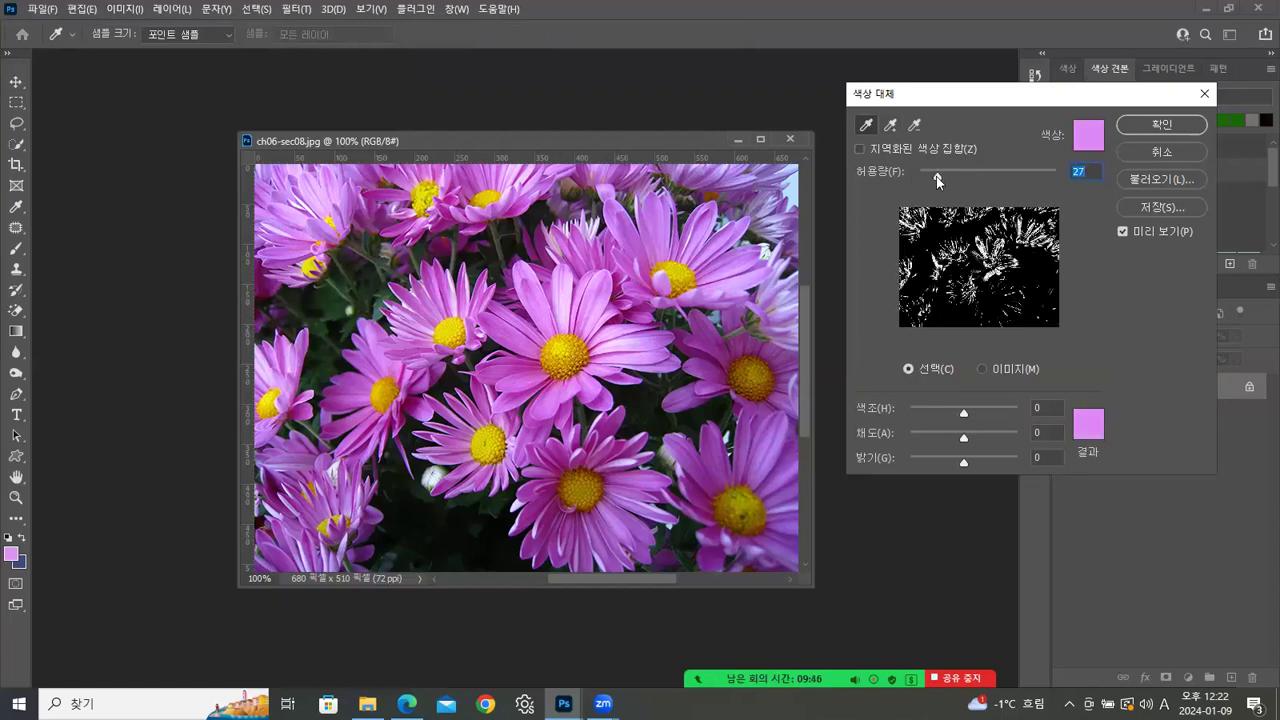
pyautogui.moveTo(938, 176); pyautogui.dragTo(944, 176)
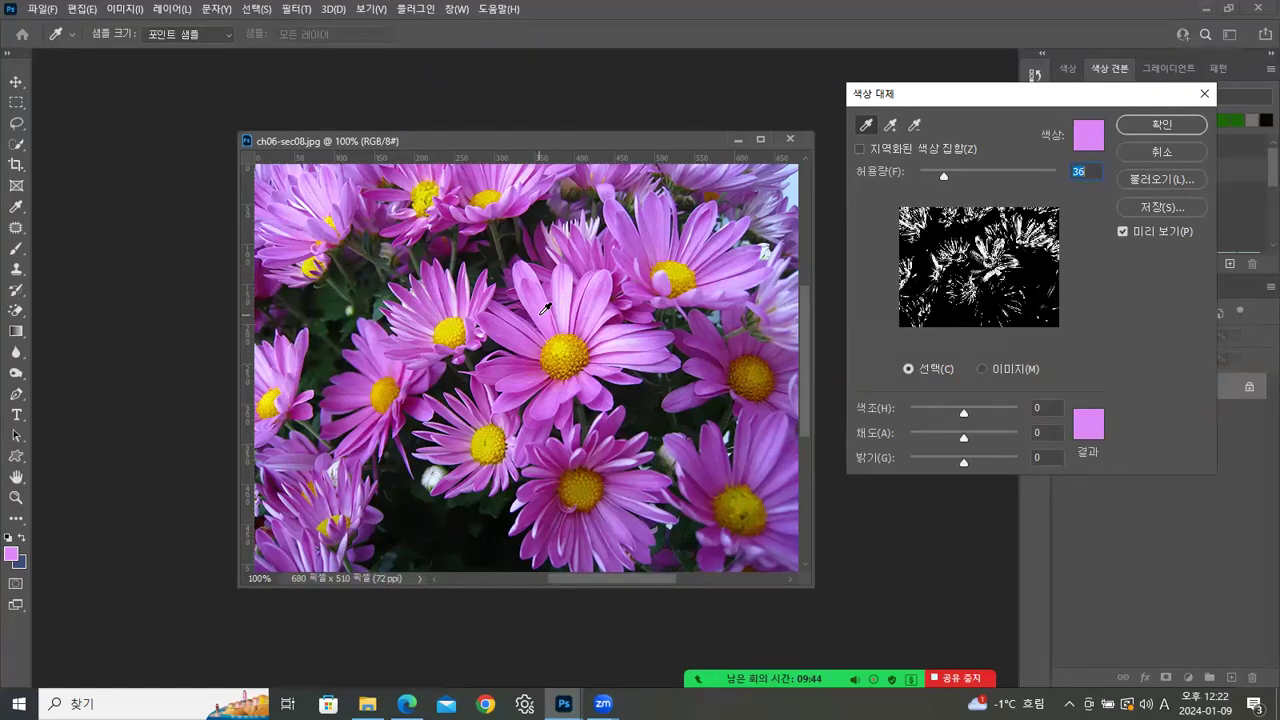
pyautogui.keyDown('shift'); pyautogui.click(490, 314); pyautogui.keyUp('shift')
pyautogui.click(490, 314)
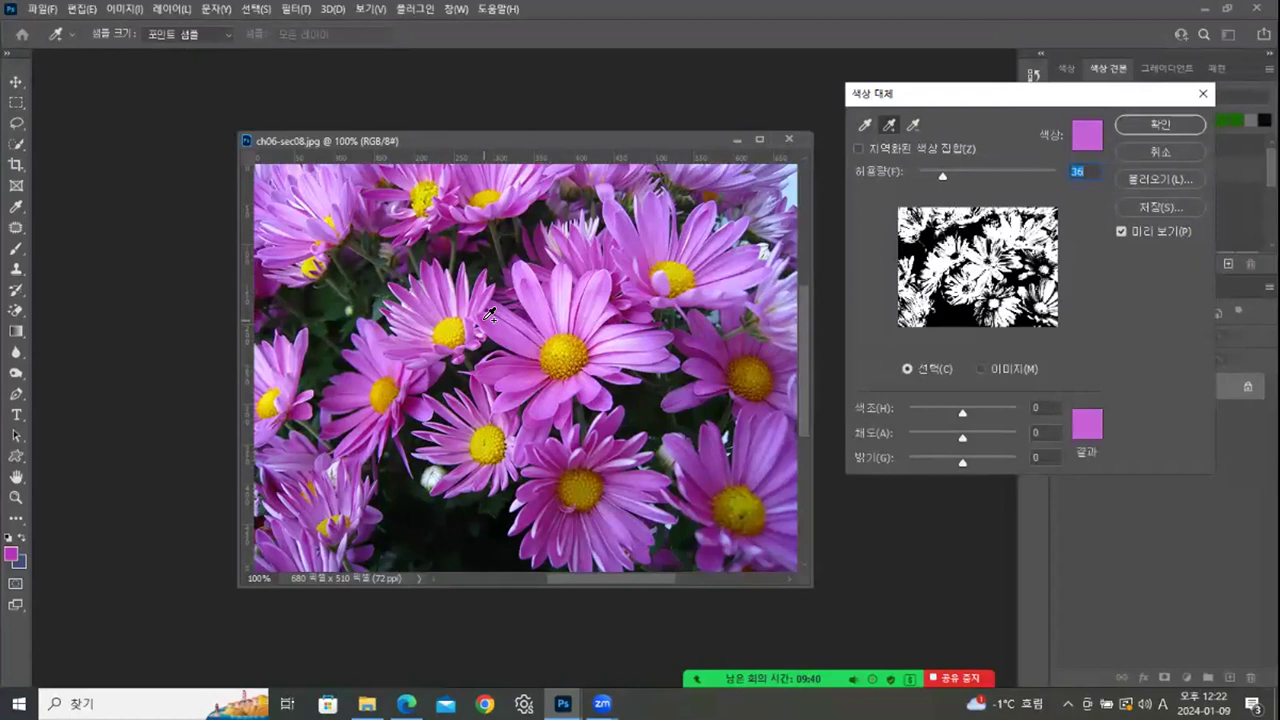
pyautogui.click(566, 318)
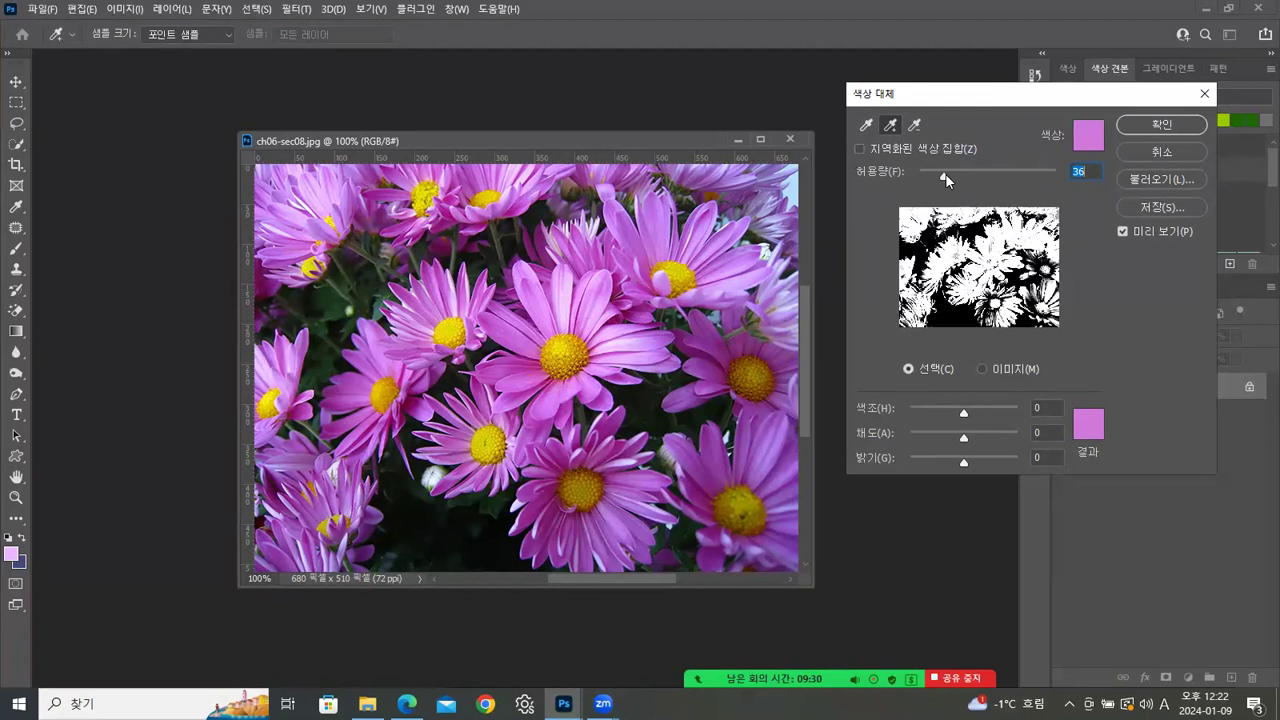
pyautogui.moveTo(945, 173); pyautogui.dragTo(949, 175)
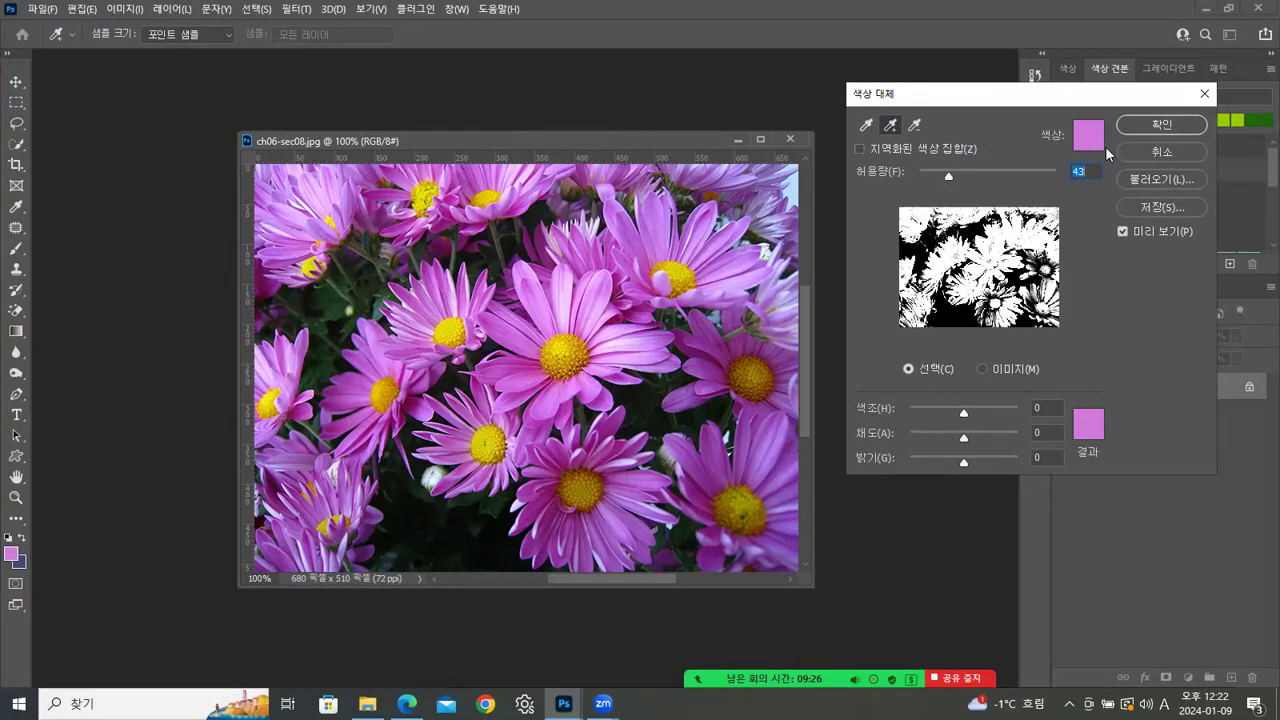
# Step: Set the replacement hue to -92, add the remaining pink petal areas across the photo to the selection, and apply Replace Color
pyautogui.moveTo(965, 411); pyautogui.dragTo(936, 409)
pyautogui.click(545, 357)
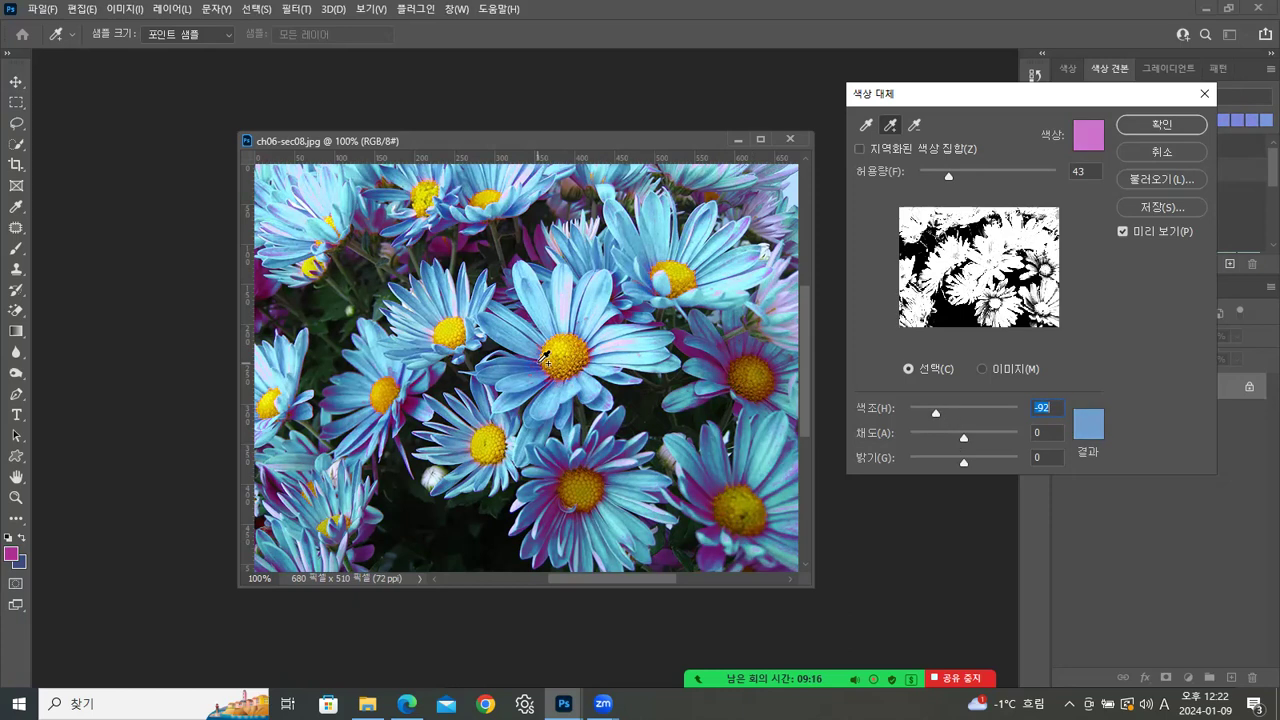
pyautogui.click(558, 482)
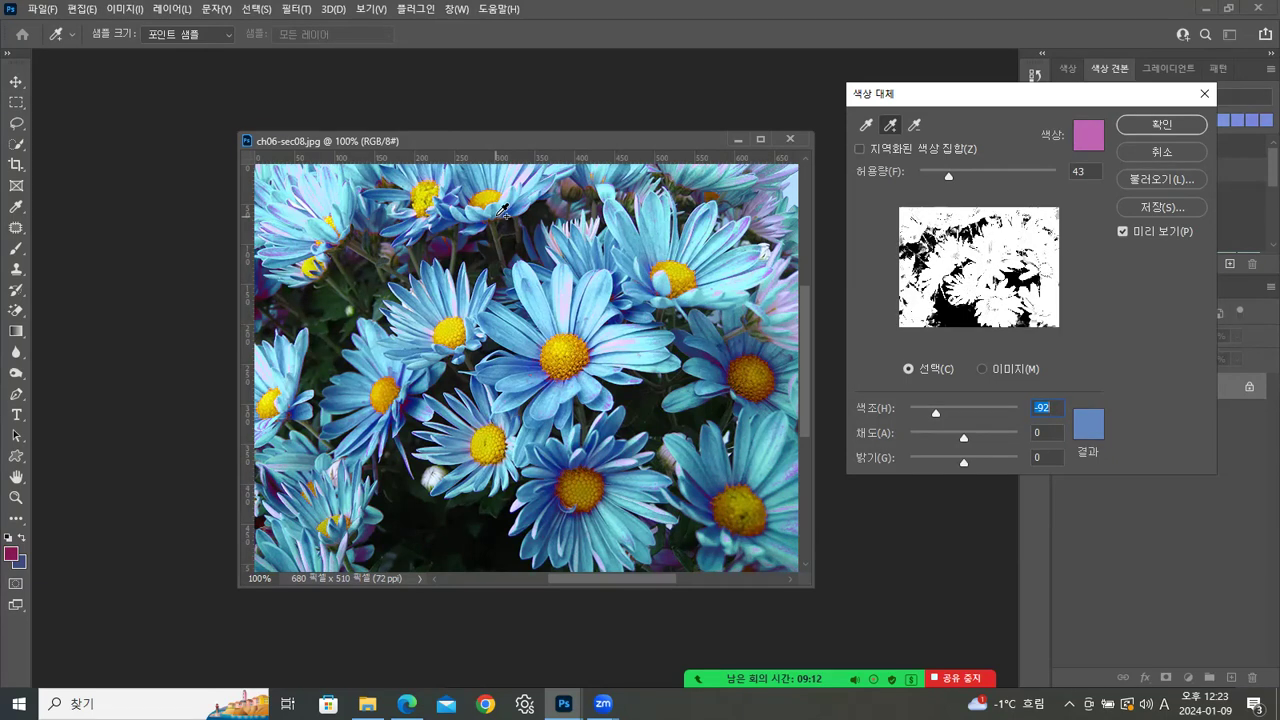
pyautogui.click(451, 243)
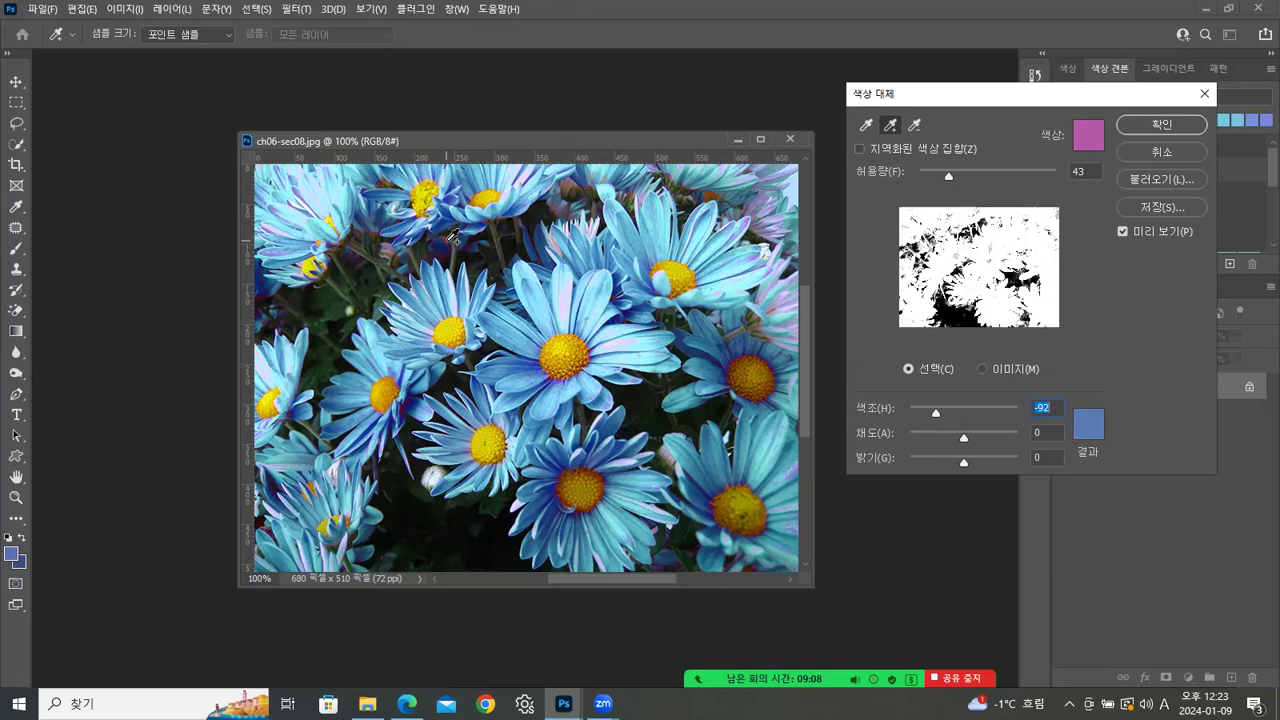
pyautogui.click(279, 250)
pyautogui.click(790, 303)
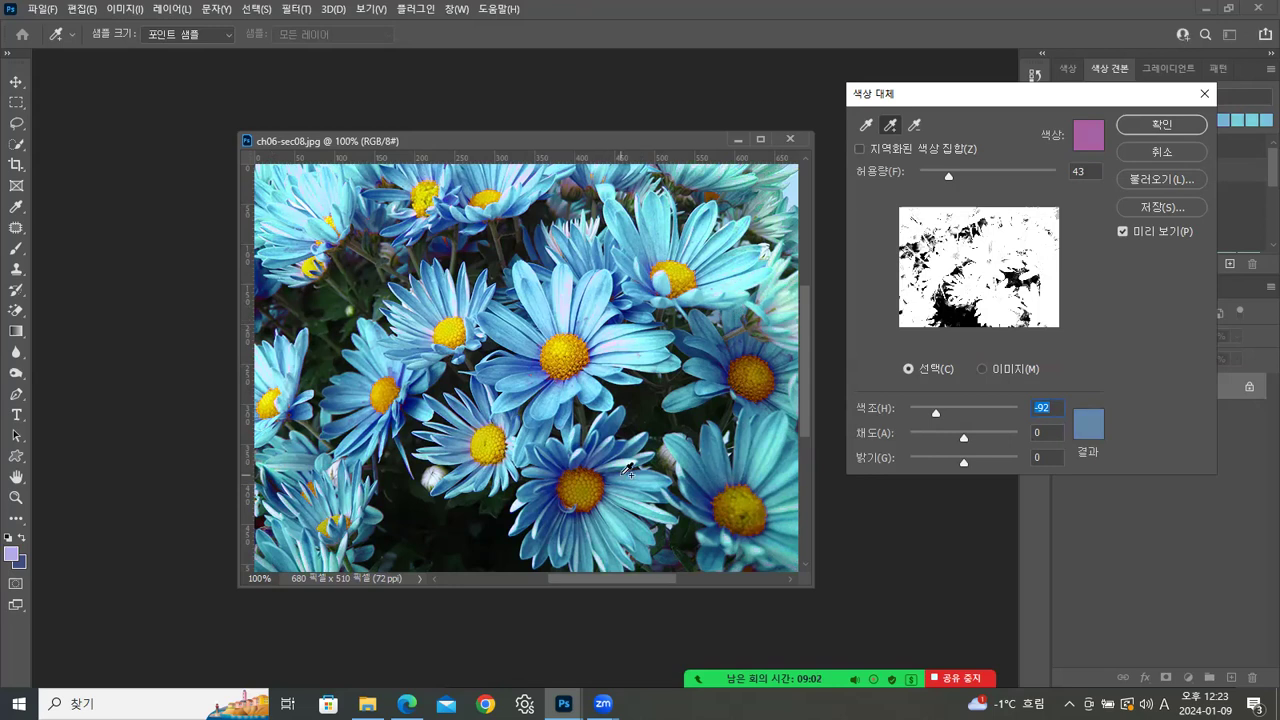
pyautogui.click(1139, 128)
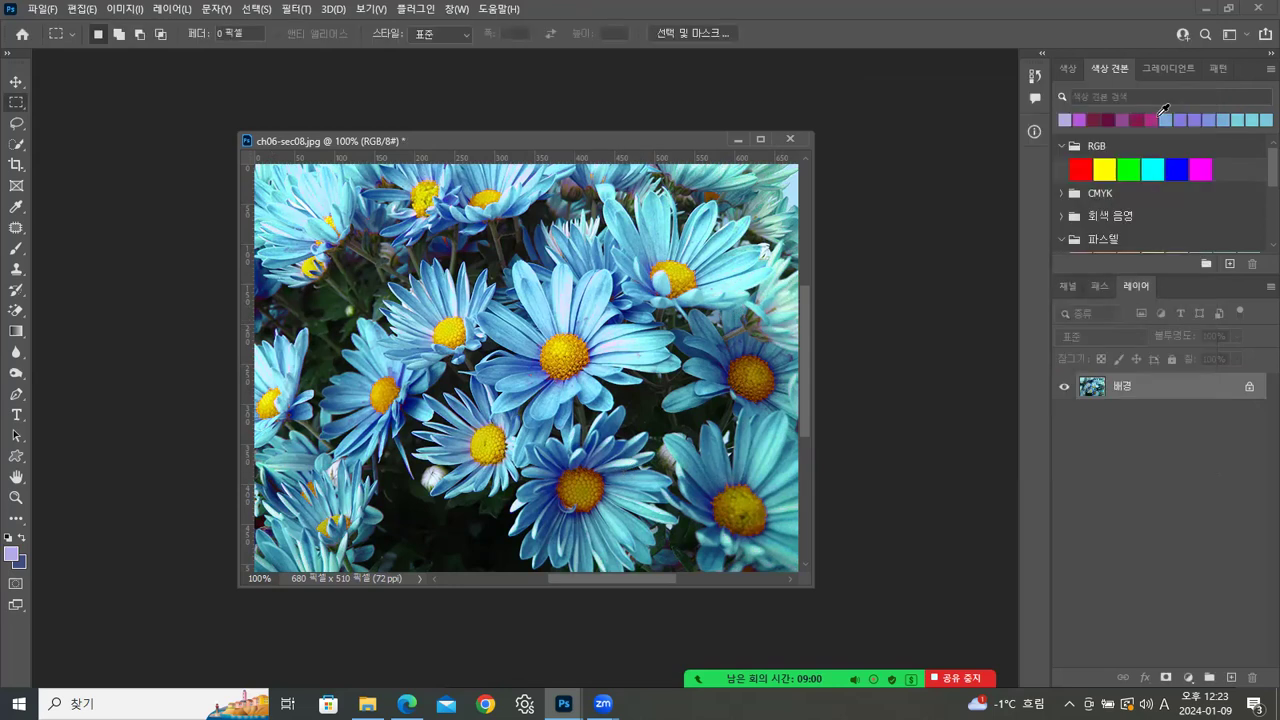
# Step: Close ch06-sec08.jpg without saving the changes
pyautogui.moveTo(486, 141); pyautogui.dragTo(443, 122)
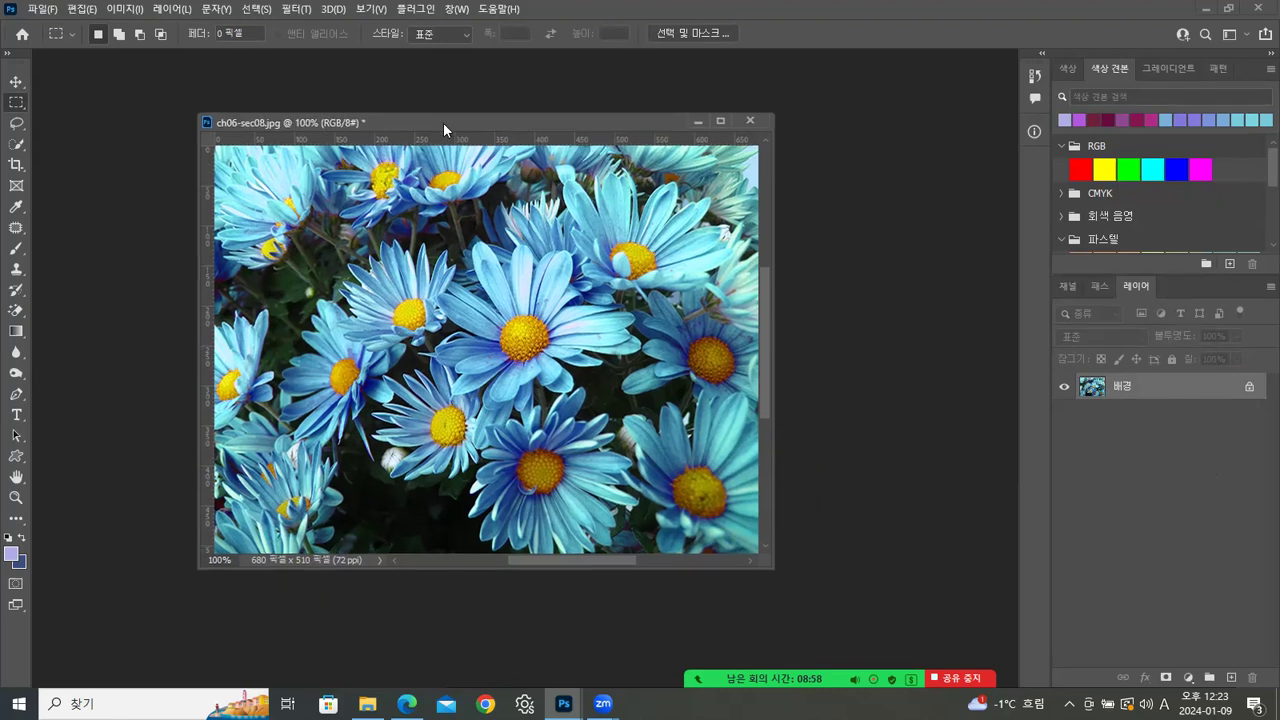
pyautogui.click(749, 121)
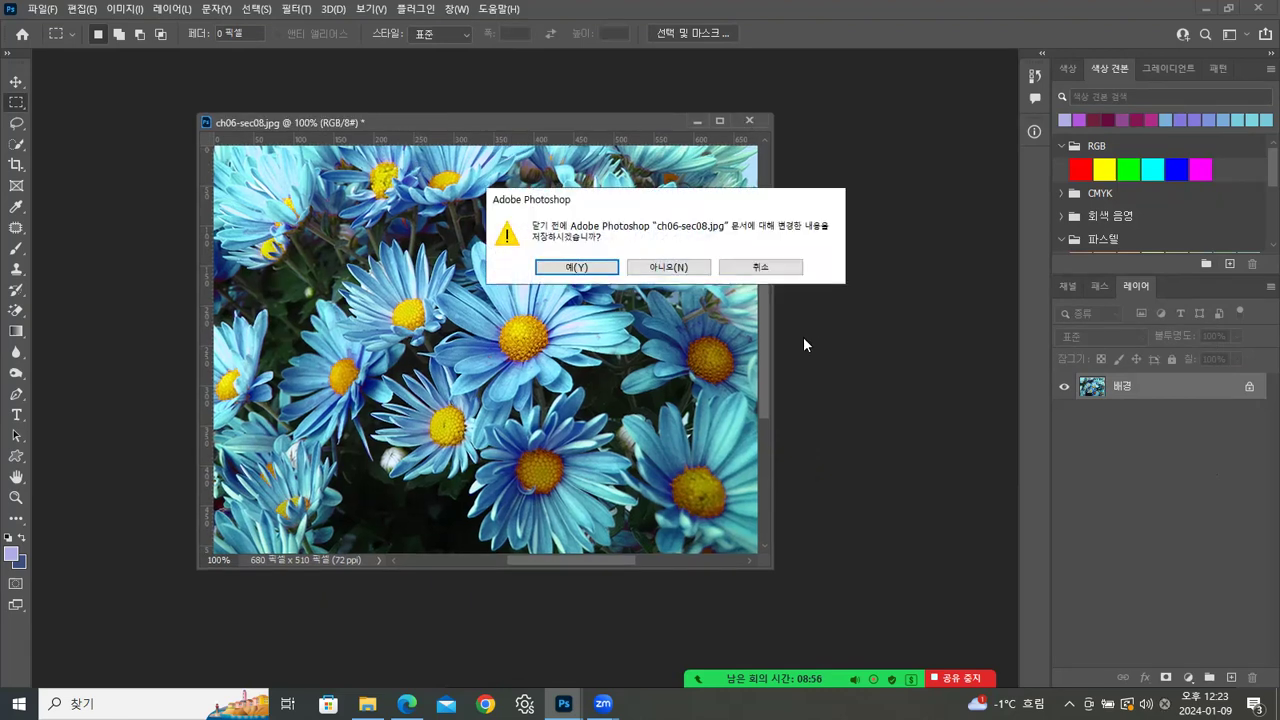
pyautogui.click(684, 270)
# Step: Open ch06-sec09.psd from the ch06 folder in Photoshop and float it in its own window
pyautogui.click(367, 703)
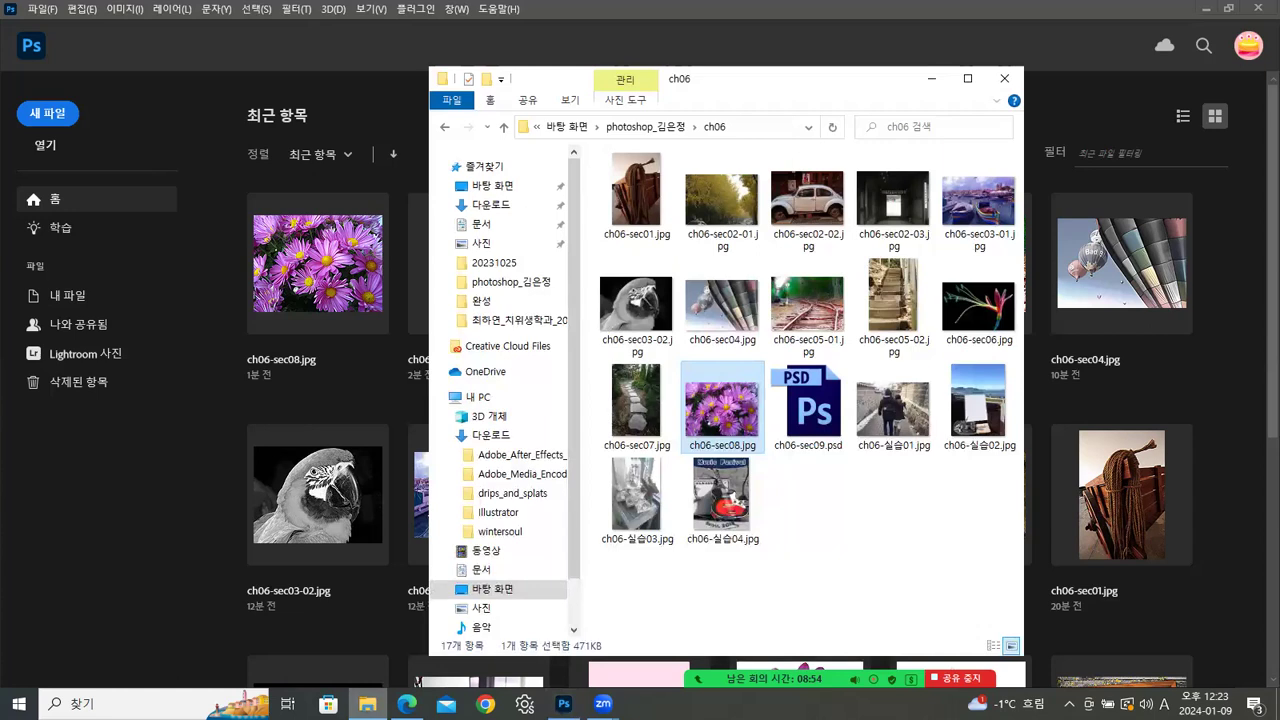
pyautogui.click(806, 440)
pyautogui.moveTo(810, 415); pyautogui.dragTo(150, 540)
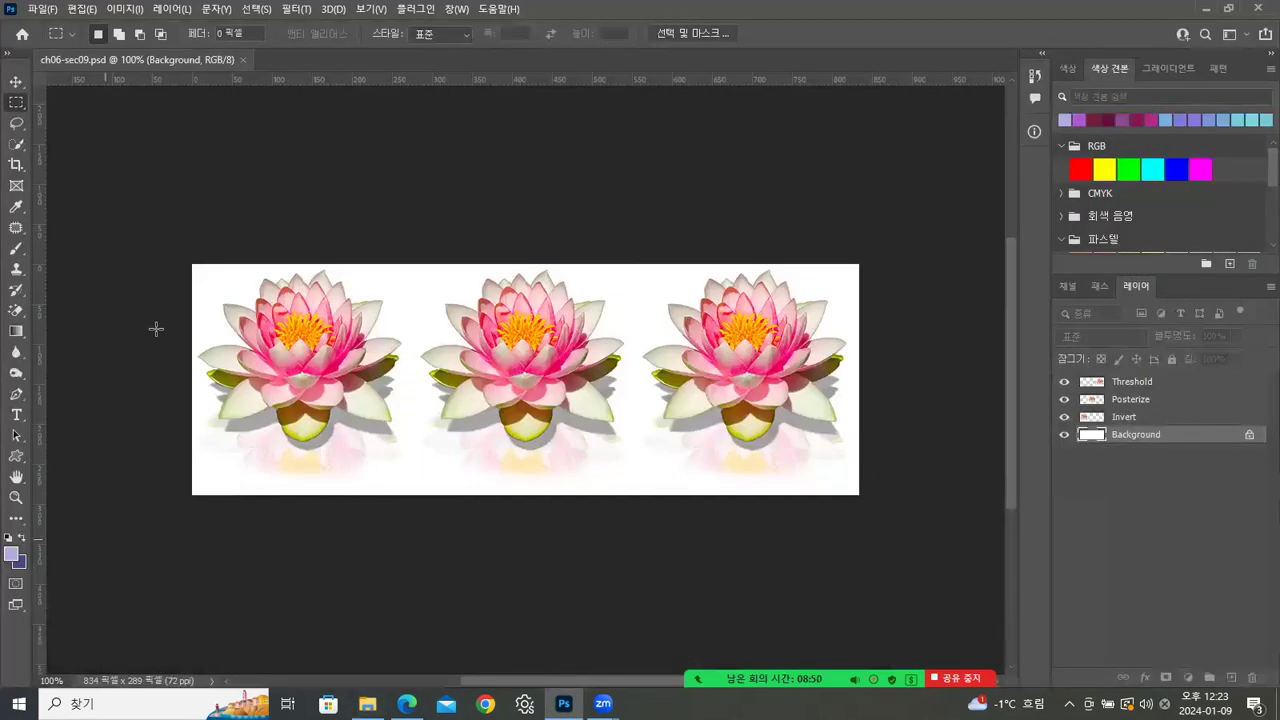
pyautogui.moveTo(189, 59); pyautogui.dragTo(201, 98)
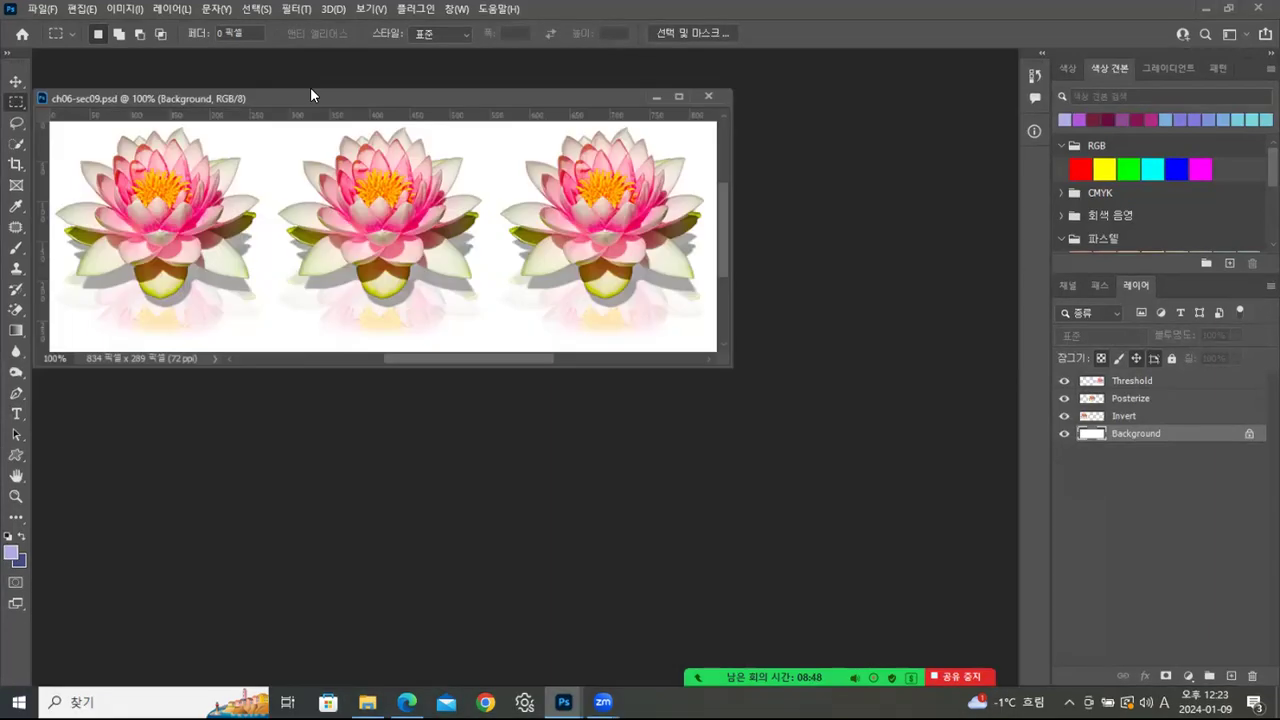
pyautogui.moveTo(429, 103); pyautogui.dragTo(525, 103)
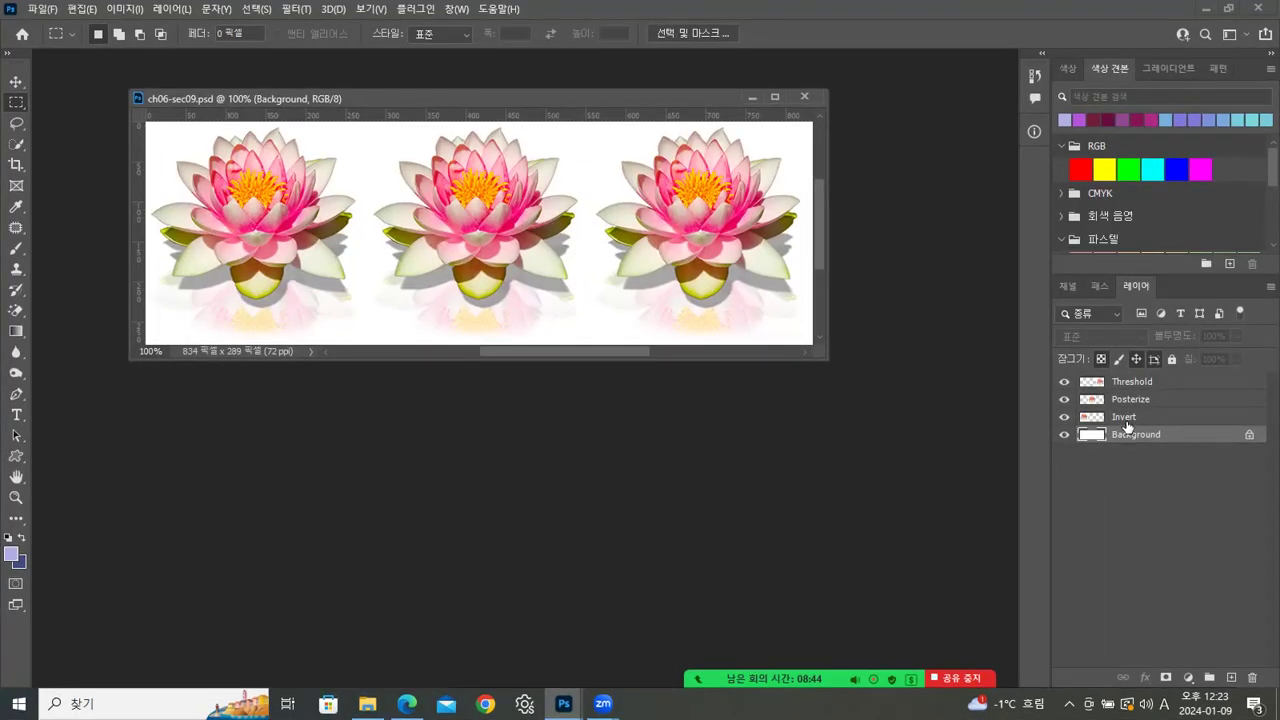
# Step: Invert the colors of the Invert layer, toggling the inversion once to compare it with the original
pyautogui.click(1127, 421)
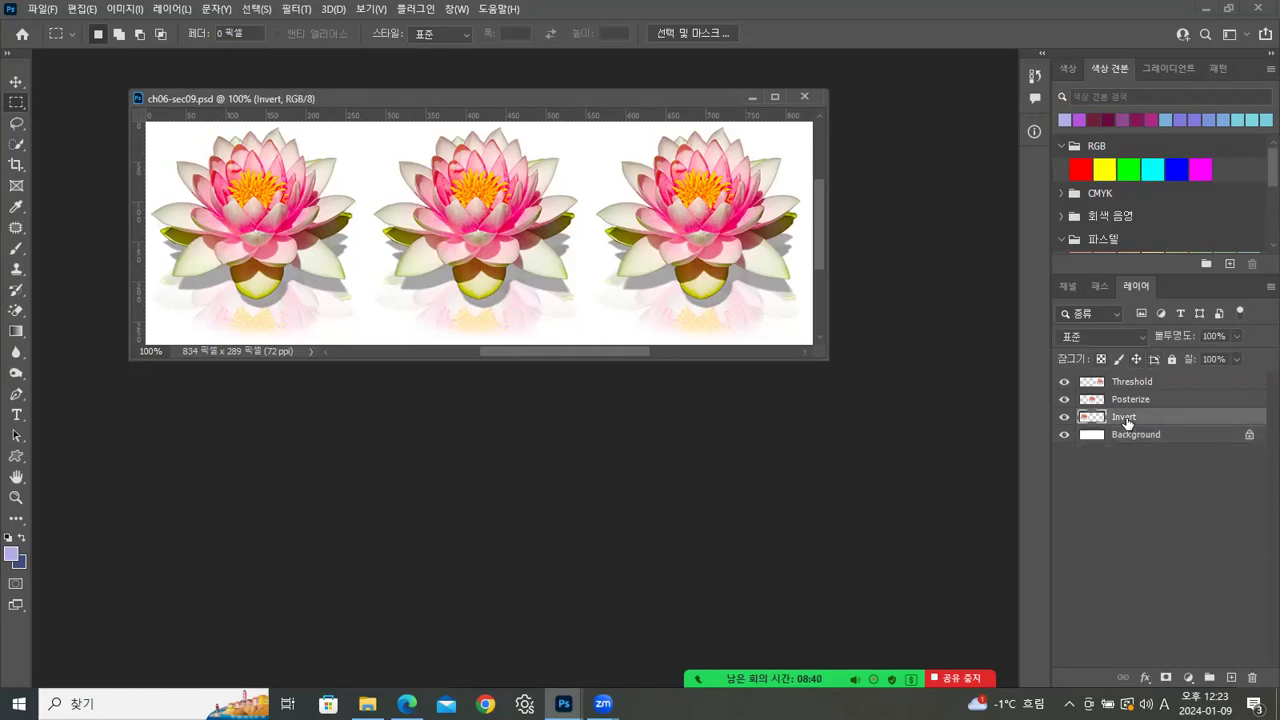
pyautogui.hotkey('ctrl', 'i')
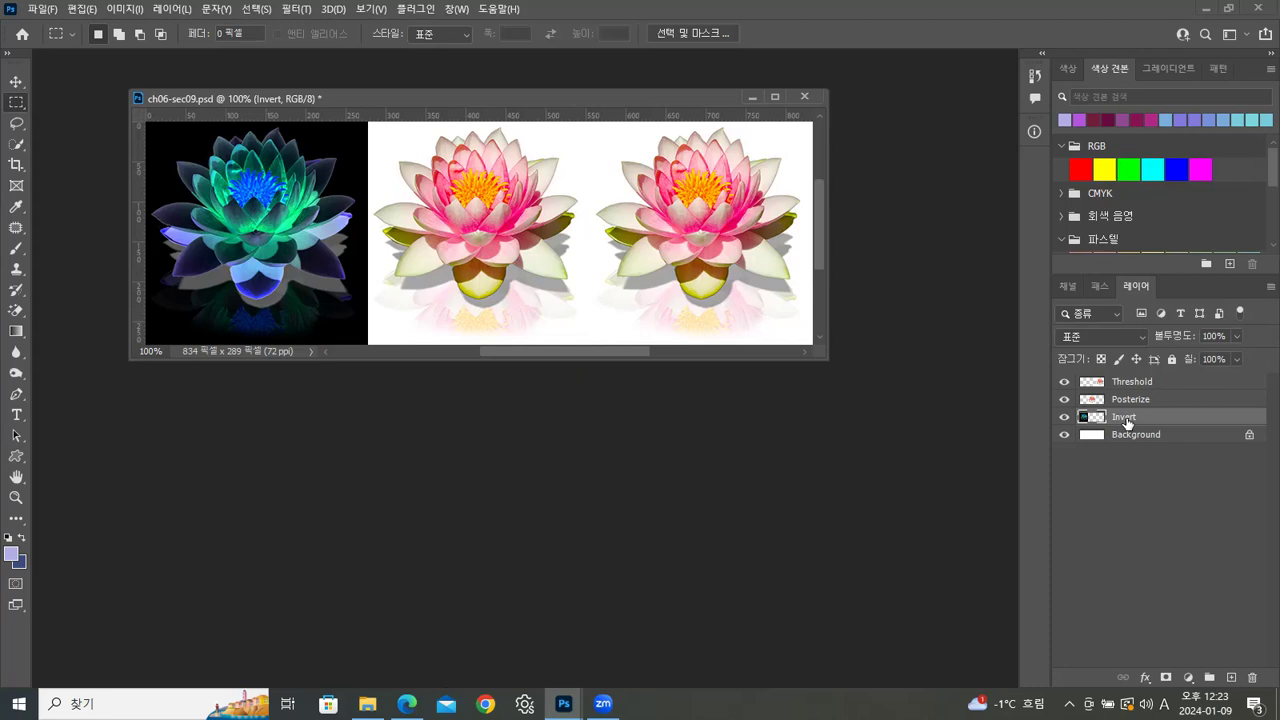
pyautogui.hotkey('ctrl', 'i')
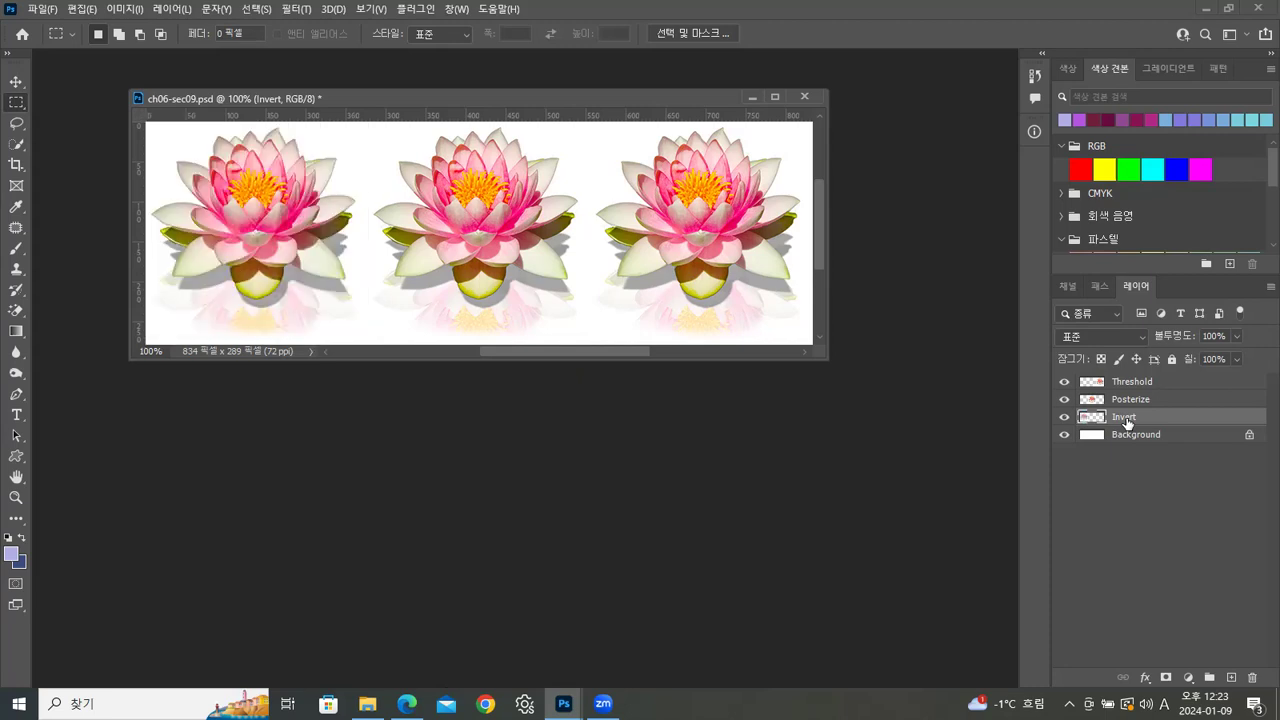
pyautogui.hotkey('ctrl', 'i')
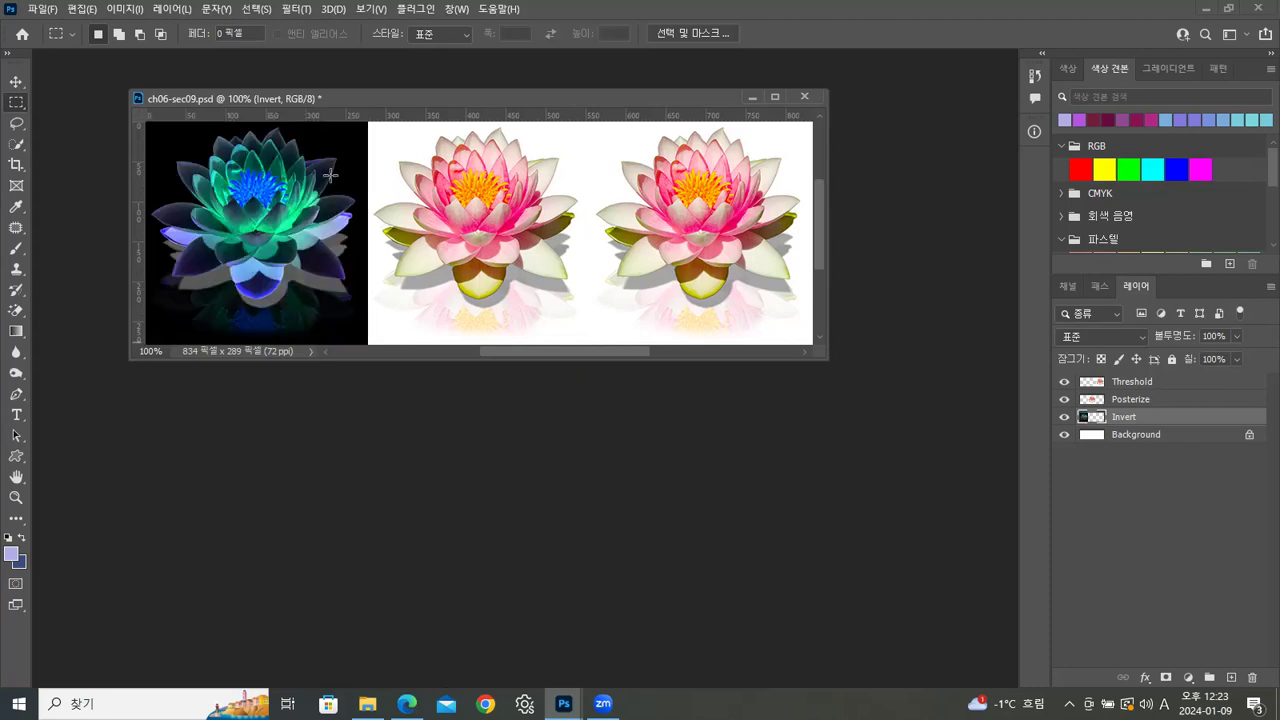
pyautogui.click(125, 9)
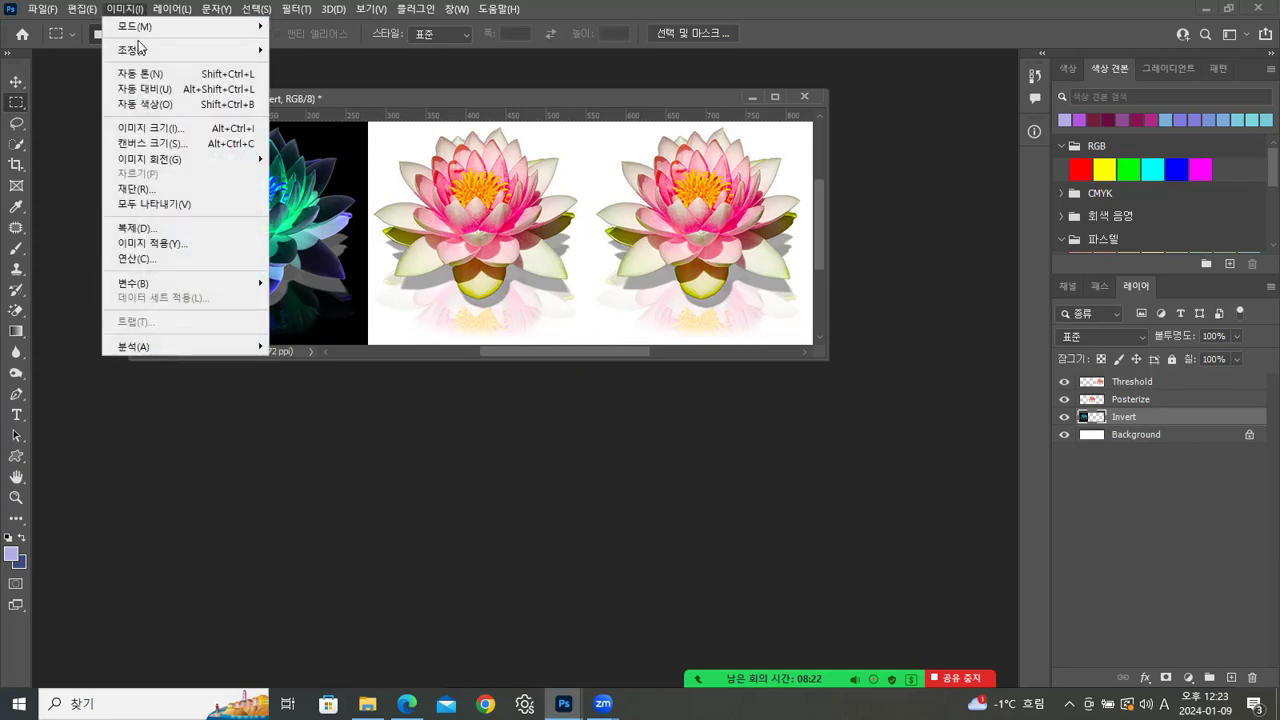
pyautogui.moveTo(200, 50)
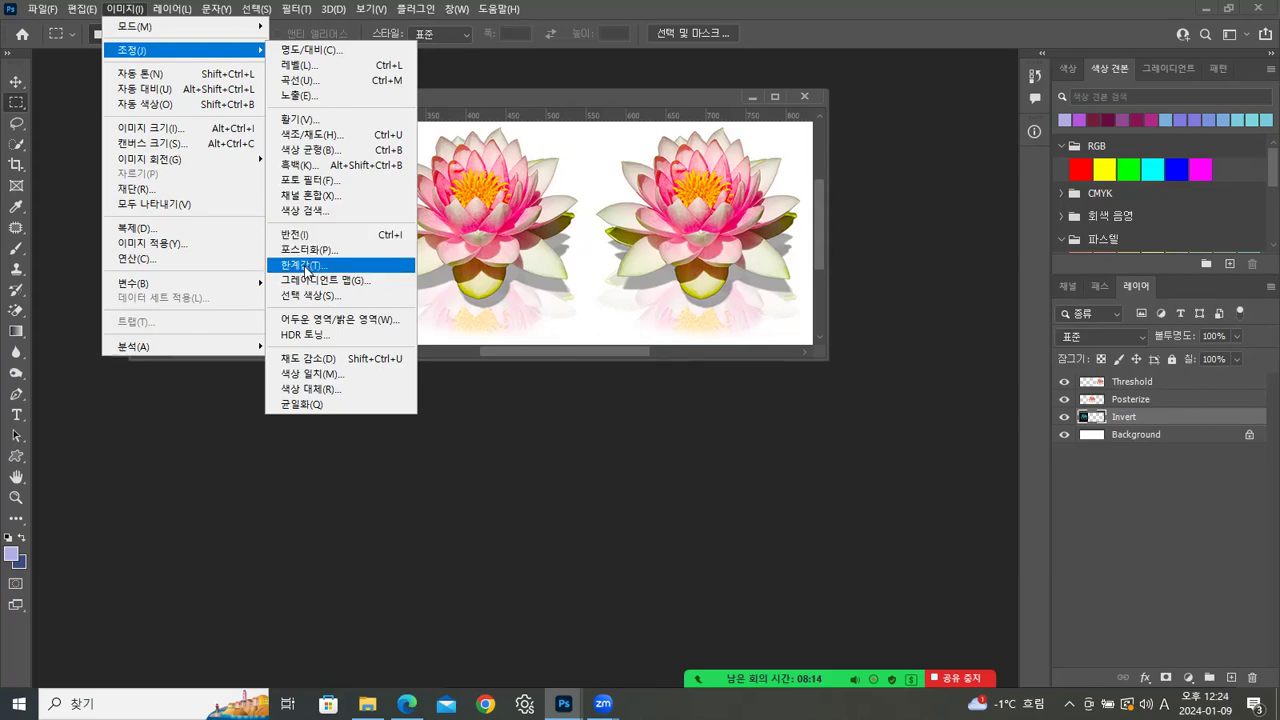
pyautogui.click(538, 91)
# Step: Apply Posterize with 4 levels to the Posterize layer after trying other level values
pyautogui.click(1155, 403)
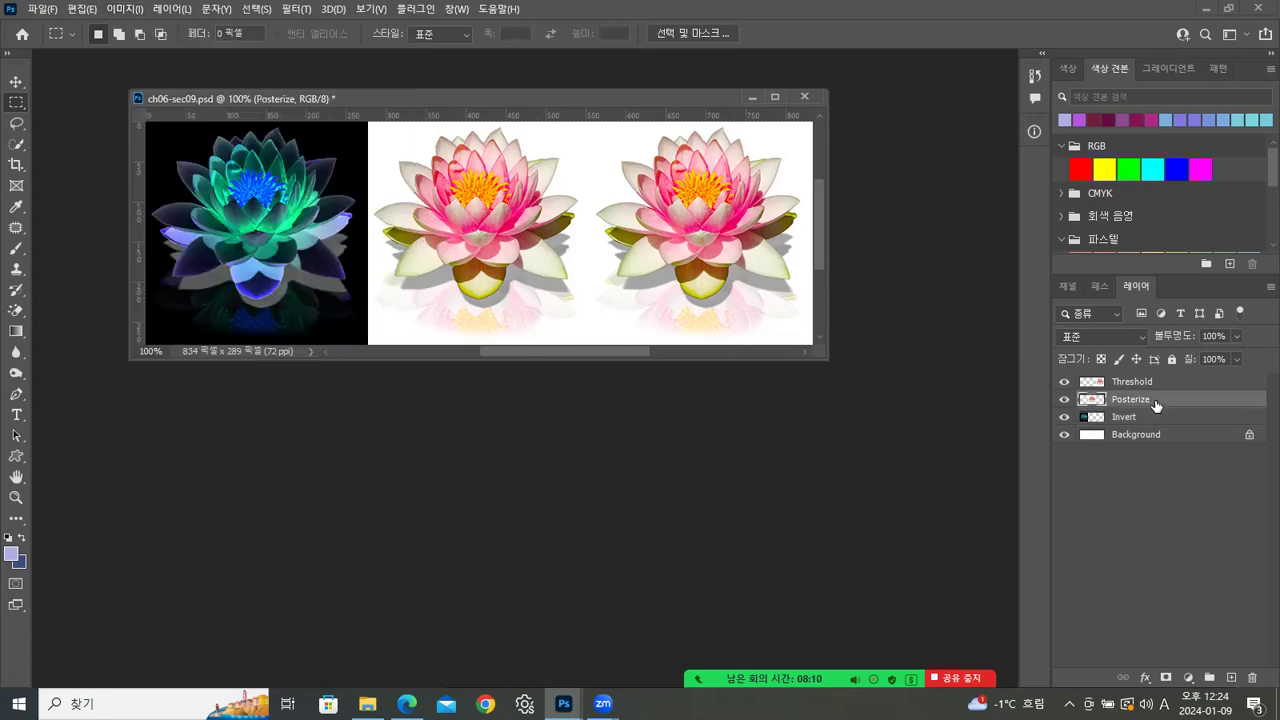
pyautogui.click(125, 9)
pyautogui.moveTo(137, 57)
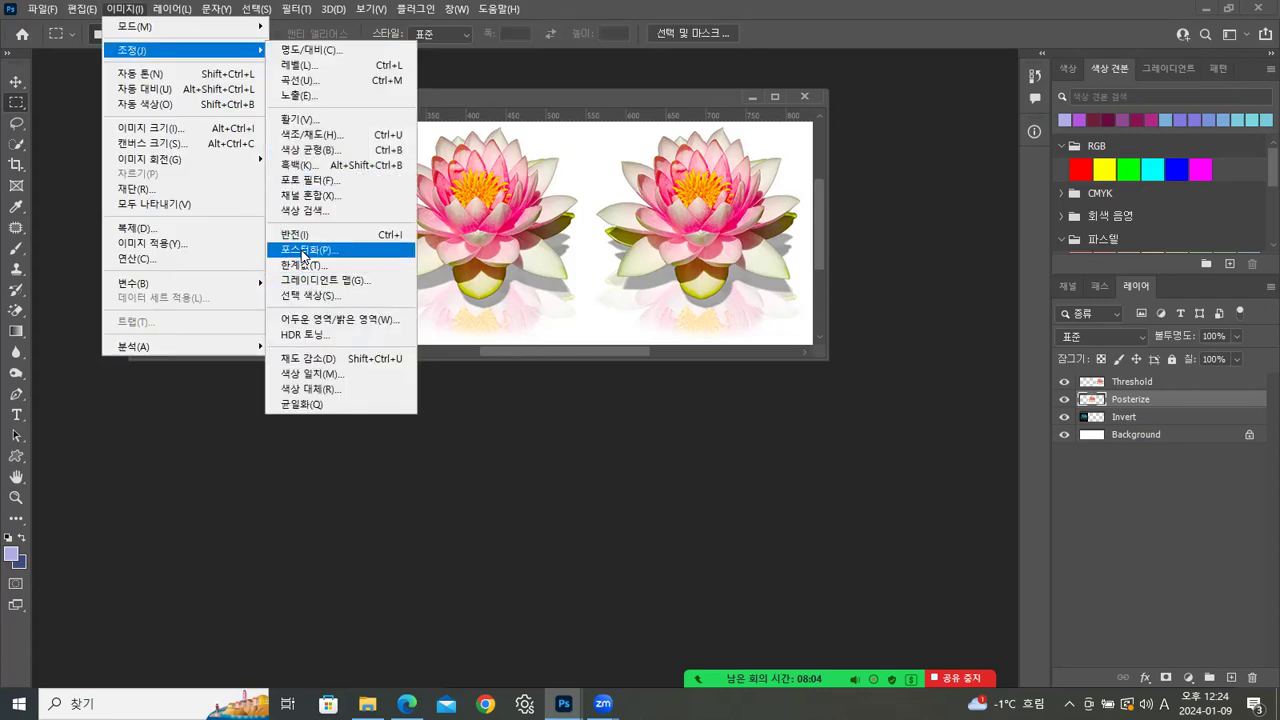
pyautogui.click(306, 249)
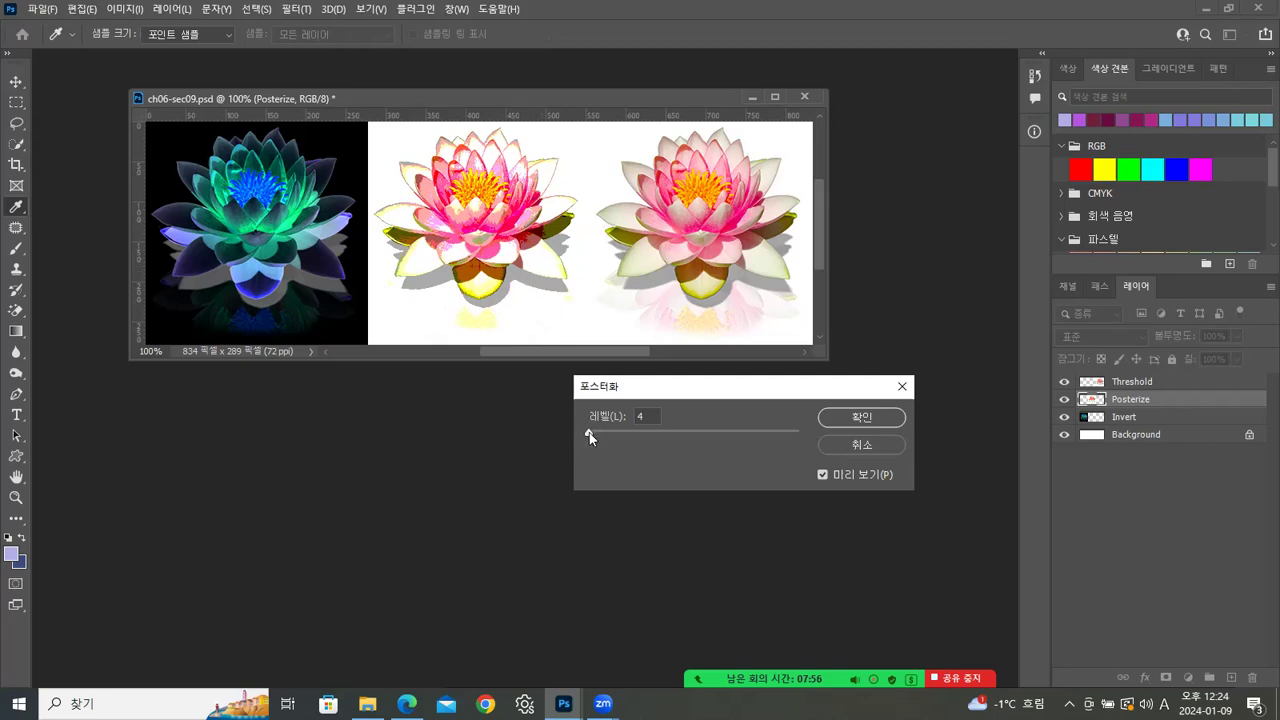
pyautogui.moveTo(589, 433)
pyautogui.mouseDown()
pyautogui.moveTo(607, 437)
pyautogui.moveTo(588, 434)
pyautogui.mouseUp()
pyautogui.moveTo(591, 436)
pyautogui.mouseDown()
pyautogui.moveTo(577, 434)
pyautogui.moveTo(588, 430)
pyautogui.mouseUp()
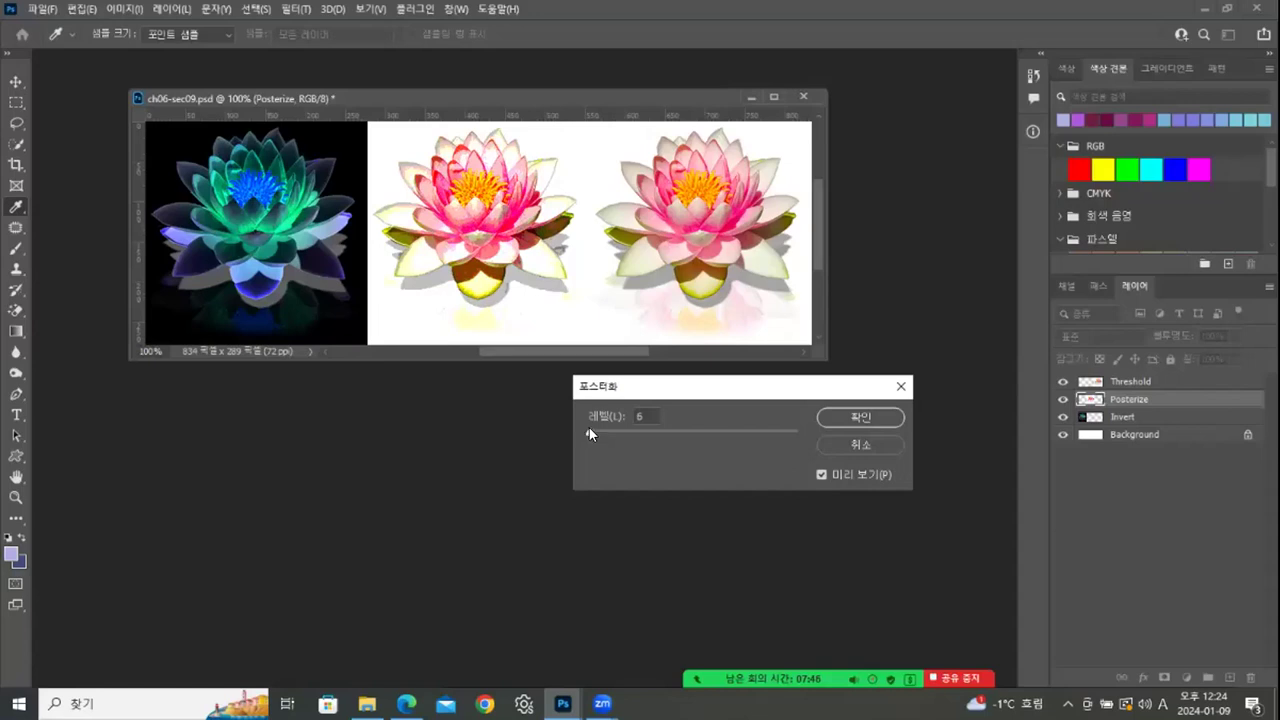
pyautogui.moveTo(589, 433); pyautogui.dragTo(587, 424)
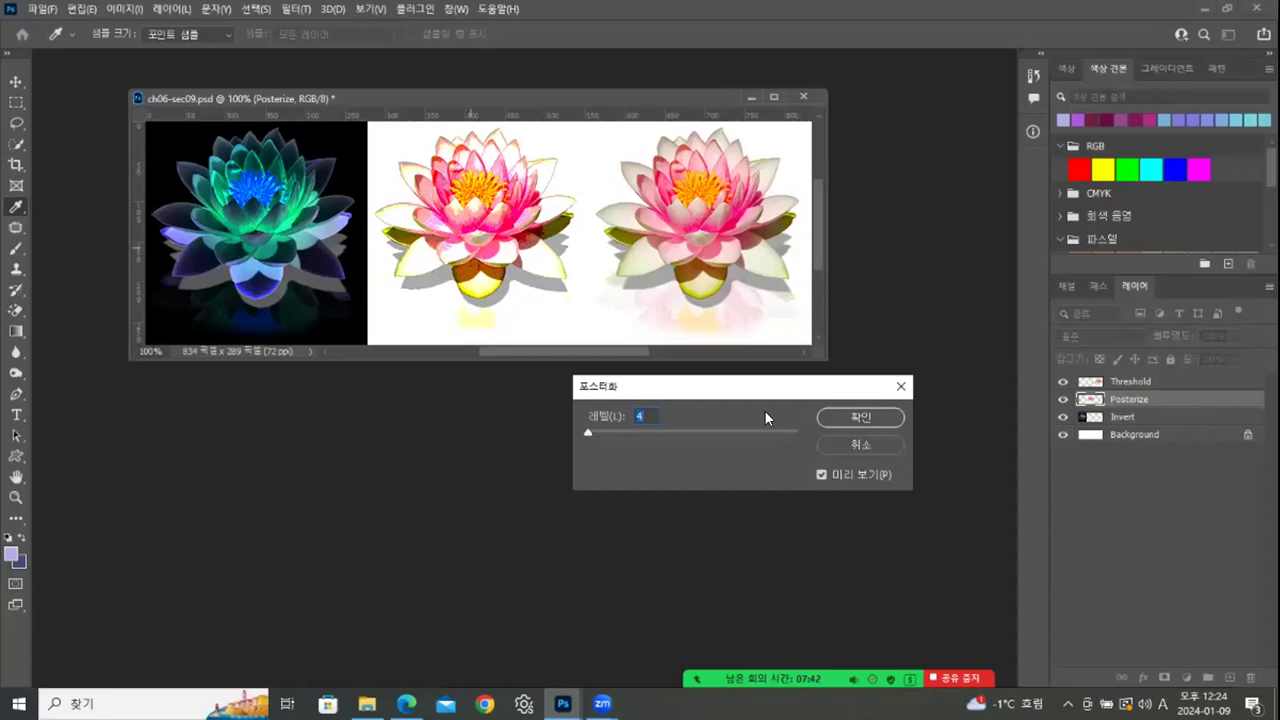
pyautogui.click(838, 418)
pyautogui.press('m')
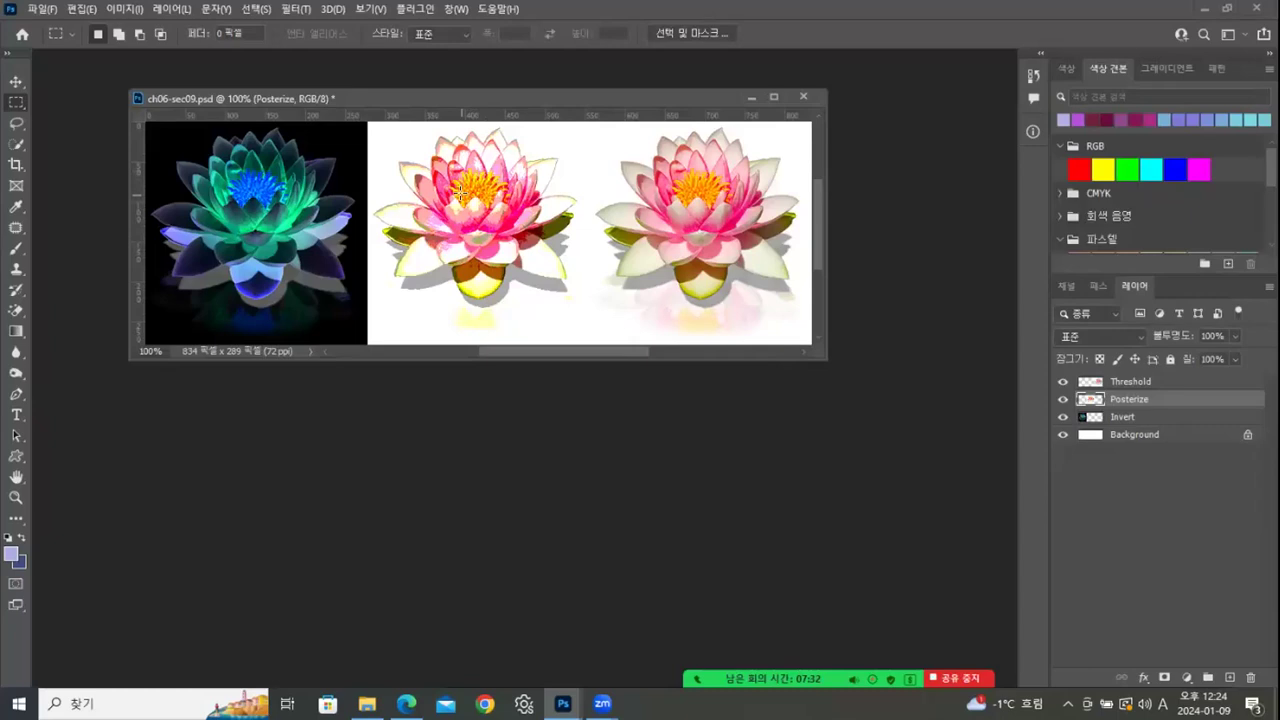
# Step: Apply a Threshold adjustment with level 196 to the Threshold layer
pyautogui.click(1145, 387)
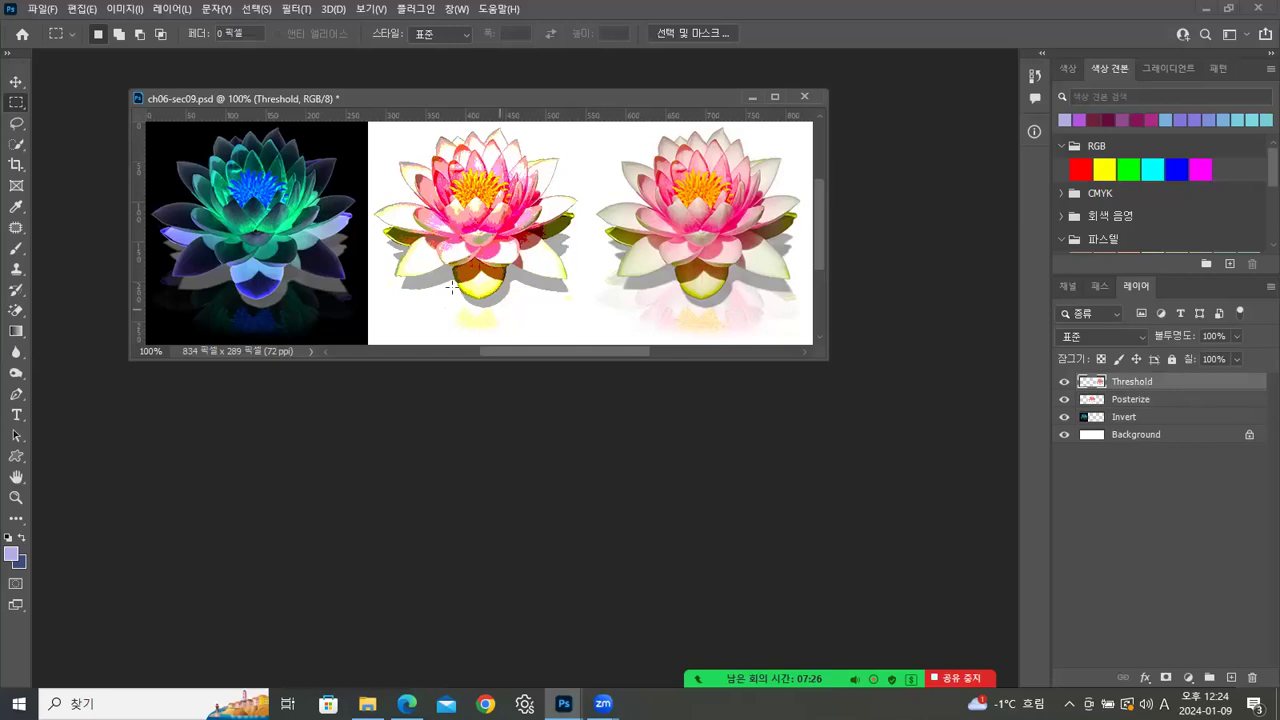
pyautogui.click(127, 9)
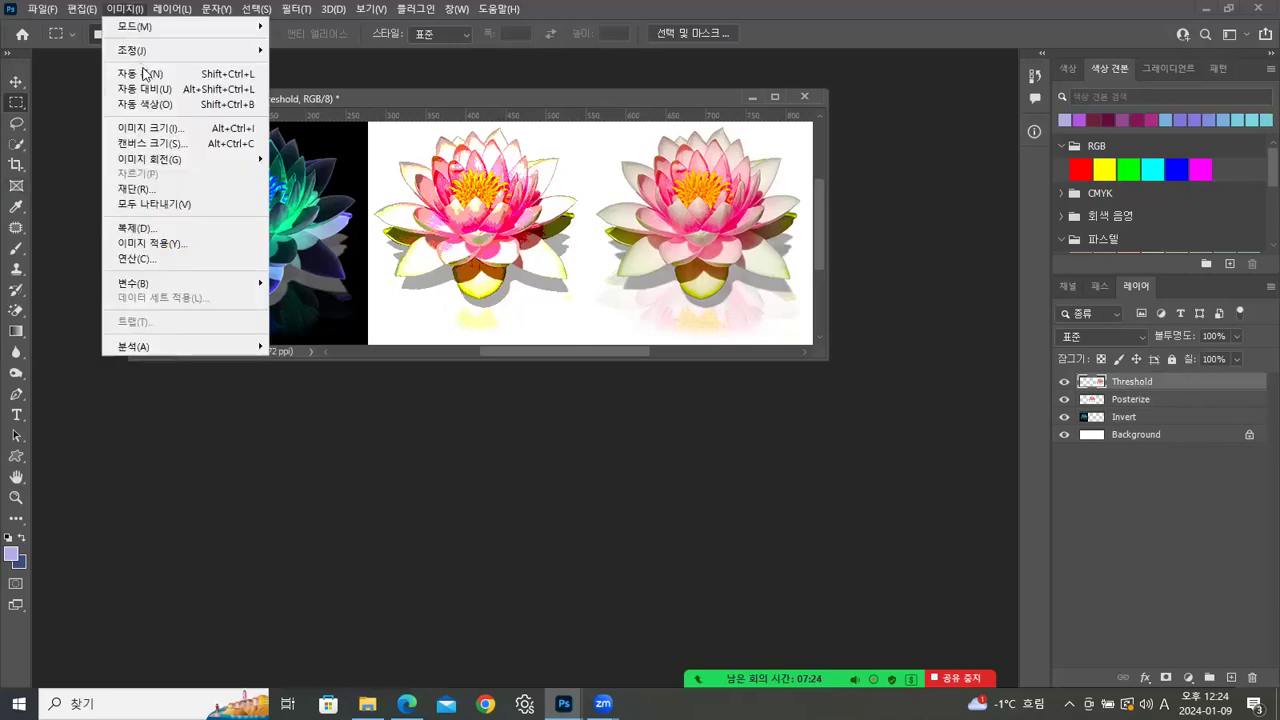
pyautogui.moveTo(157, 50)
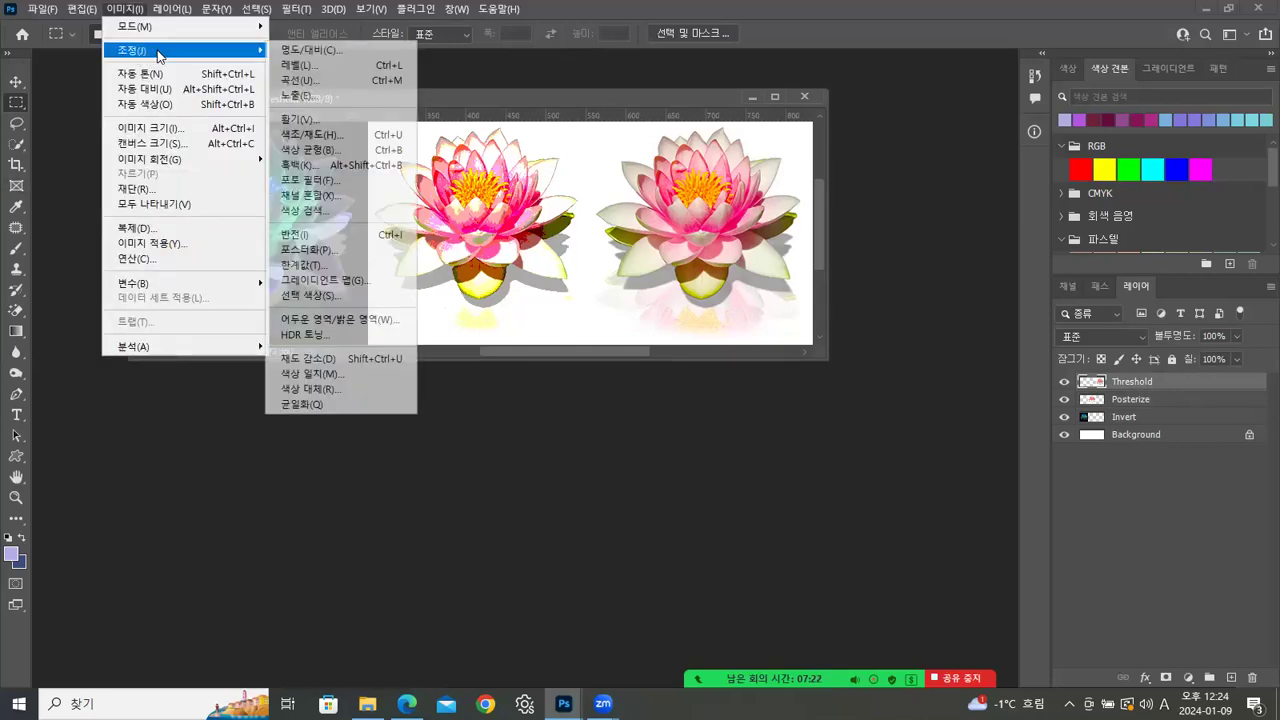
pyautogui.click(299, 266)
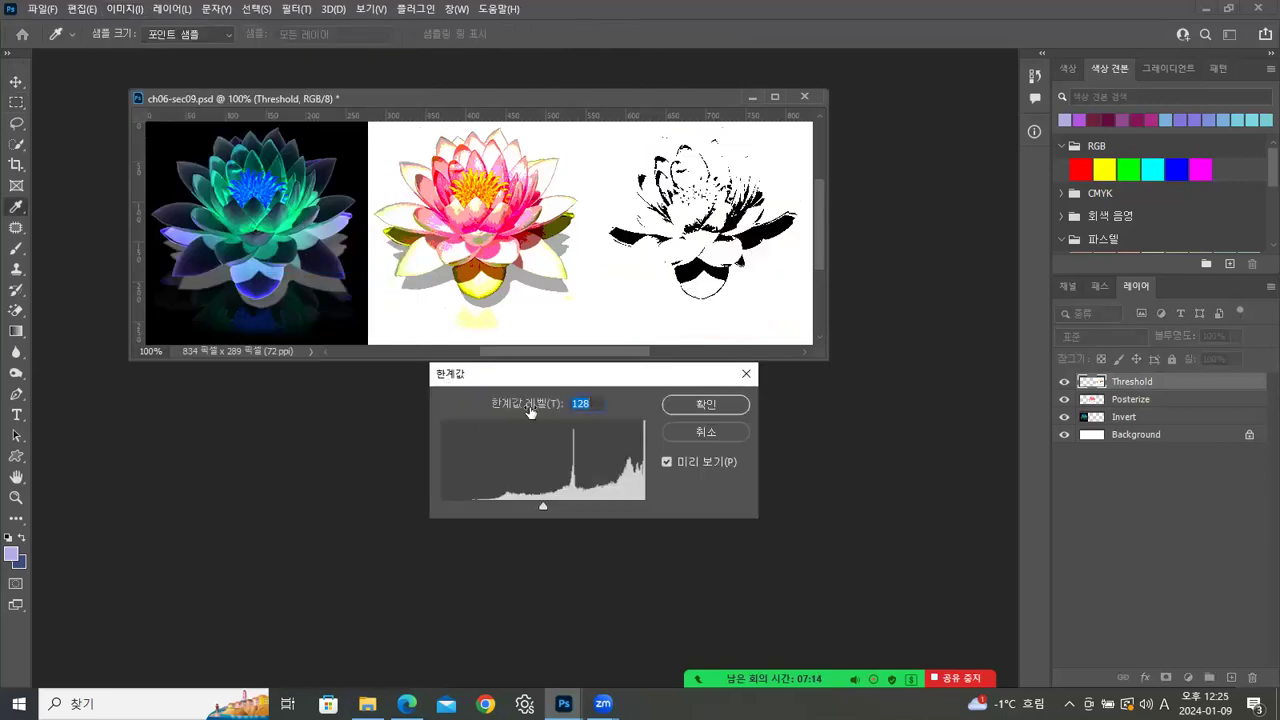
pyautogui.moveTo(541, 504); pyautogui.dragTo(597, 499)
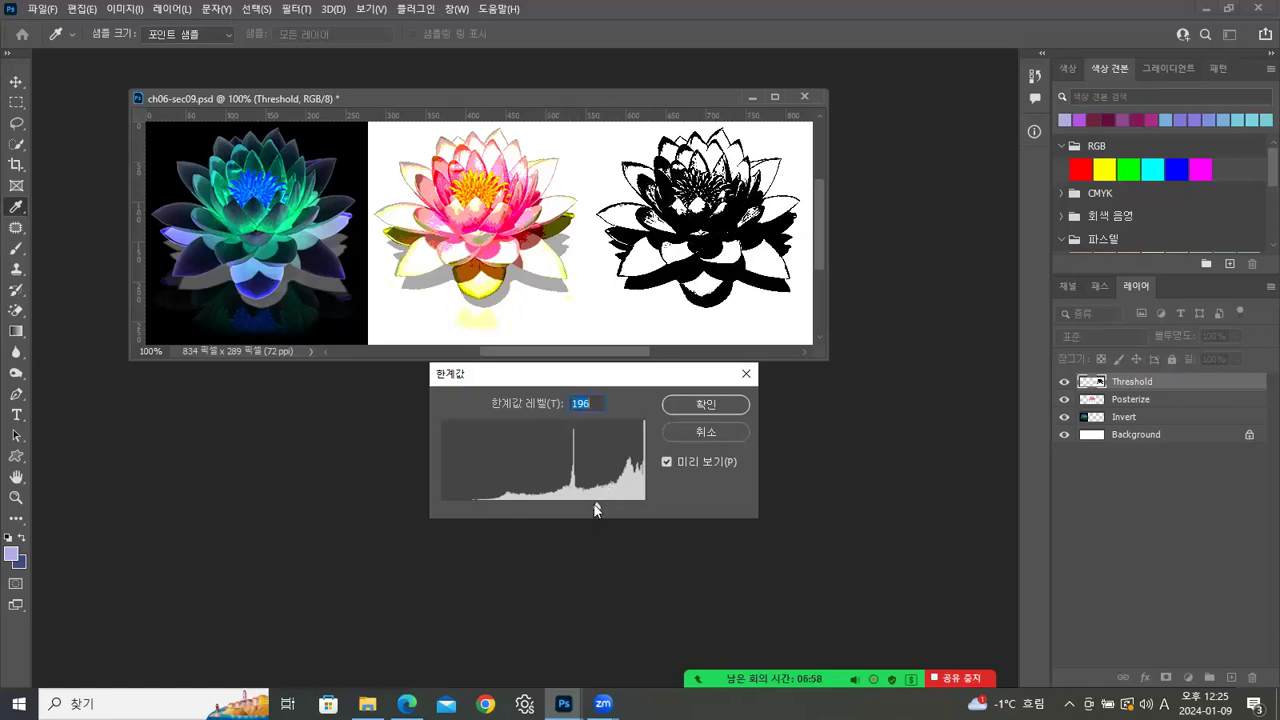
pyautogui.click(684, 406)
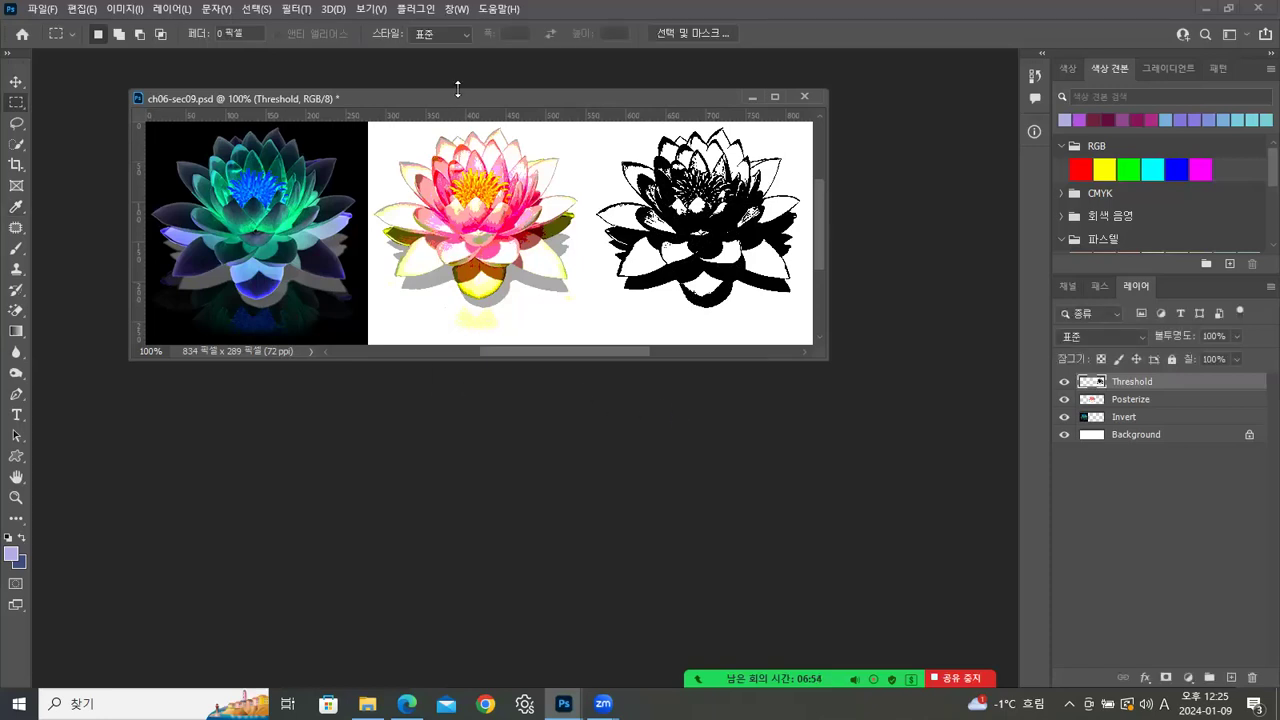
# Step: Set up a saved copy of ch06-sec09.psd in JPEG format, with the 완성 folder as its destination
pyautogui.moveTo(461, 100); pyautogui.dragTo(453, 127)
pyautogui.click(42, 10)
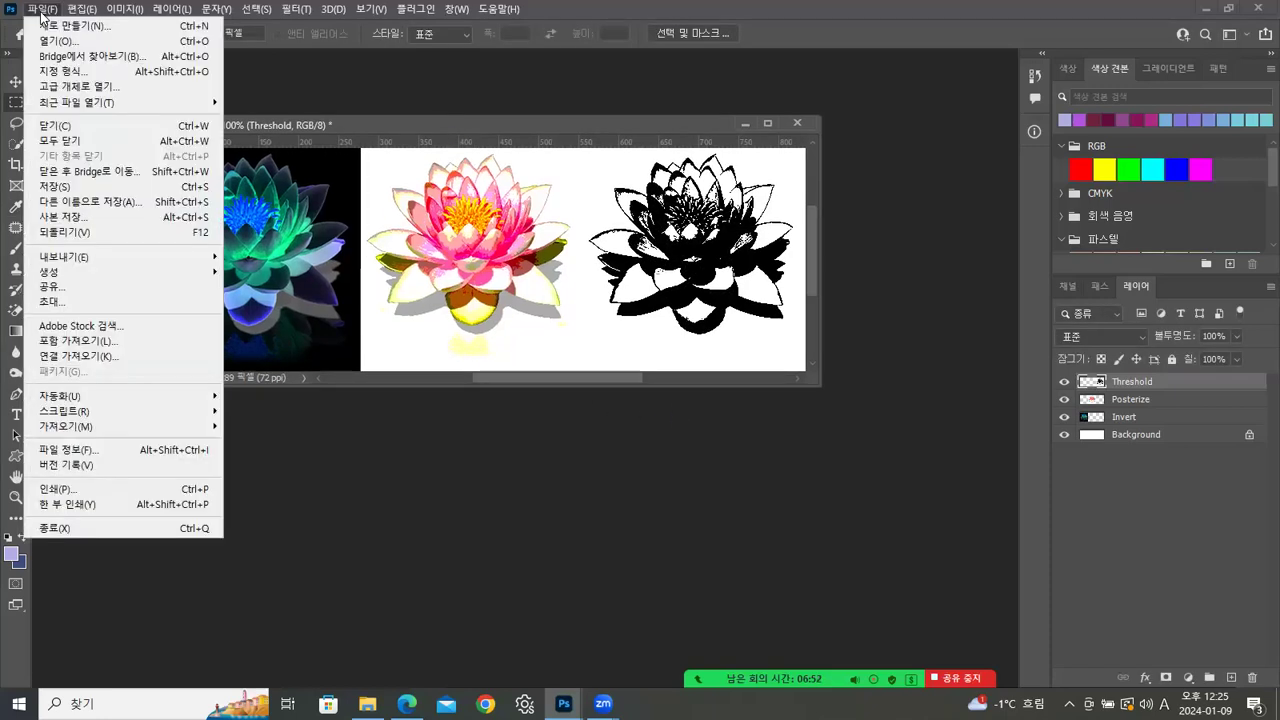
pyautogui.click(49, 215)
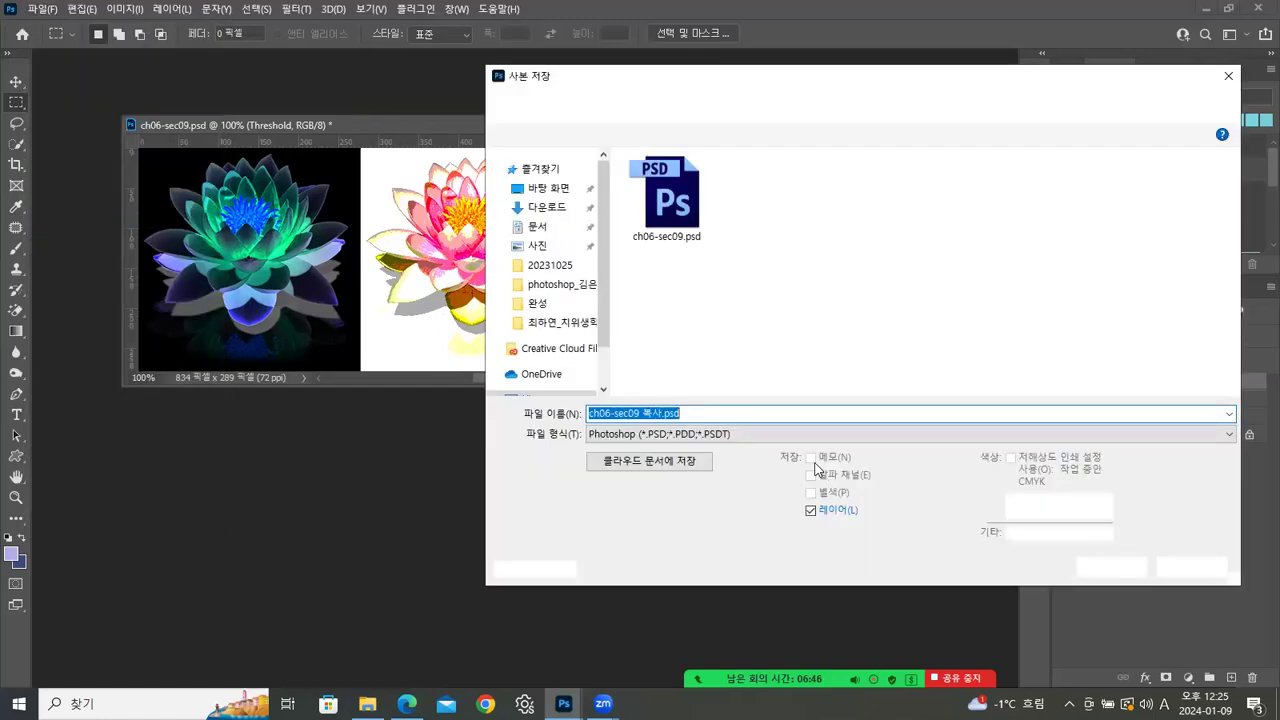
pyautogui.click(714, 434)
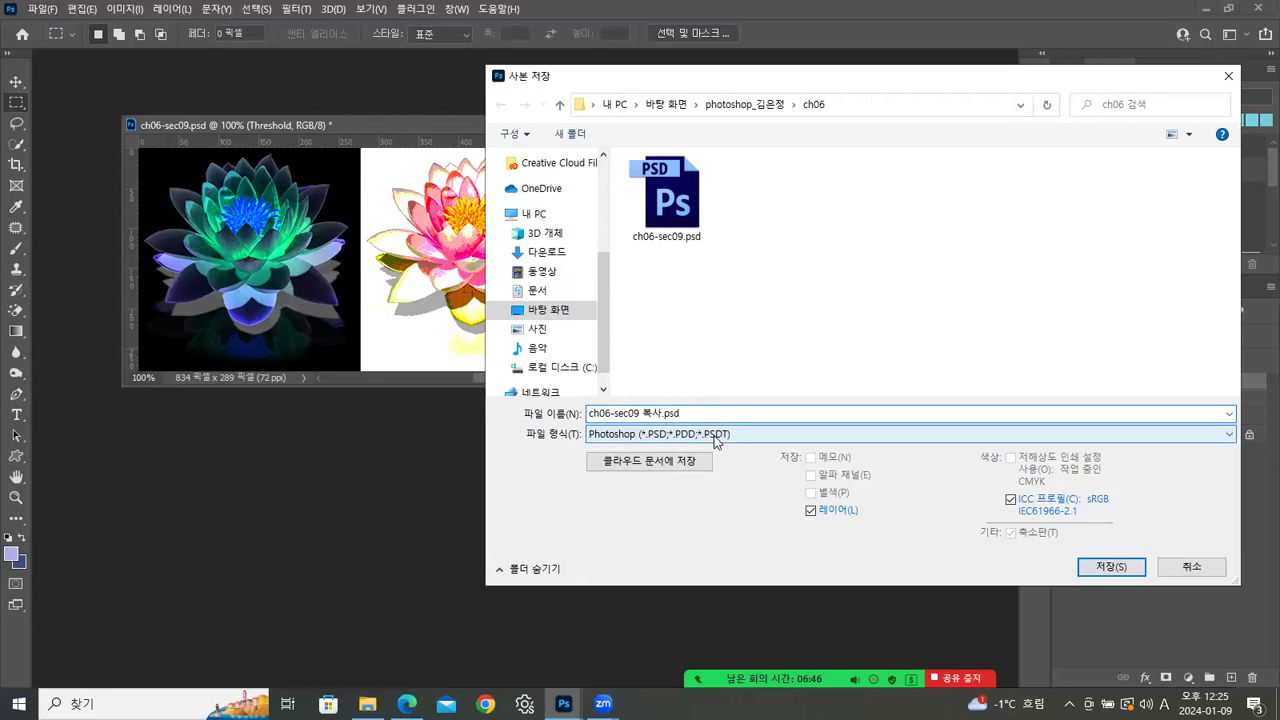
pyautogui.click(685, 558)
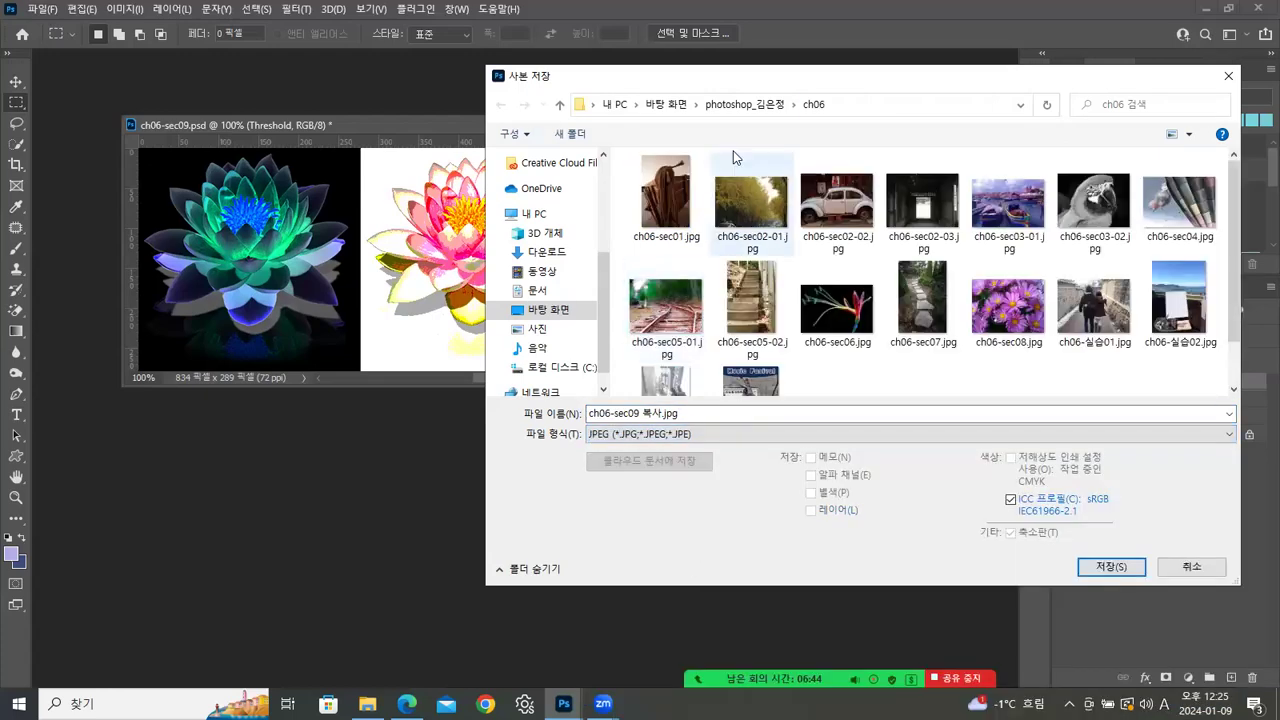
pyautogui.click(757, 106)
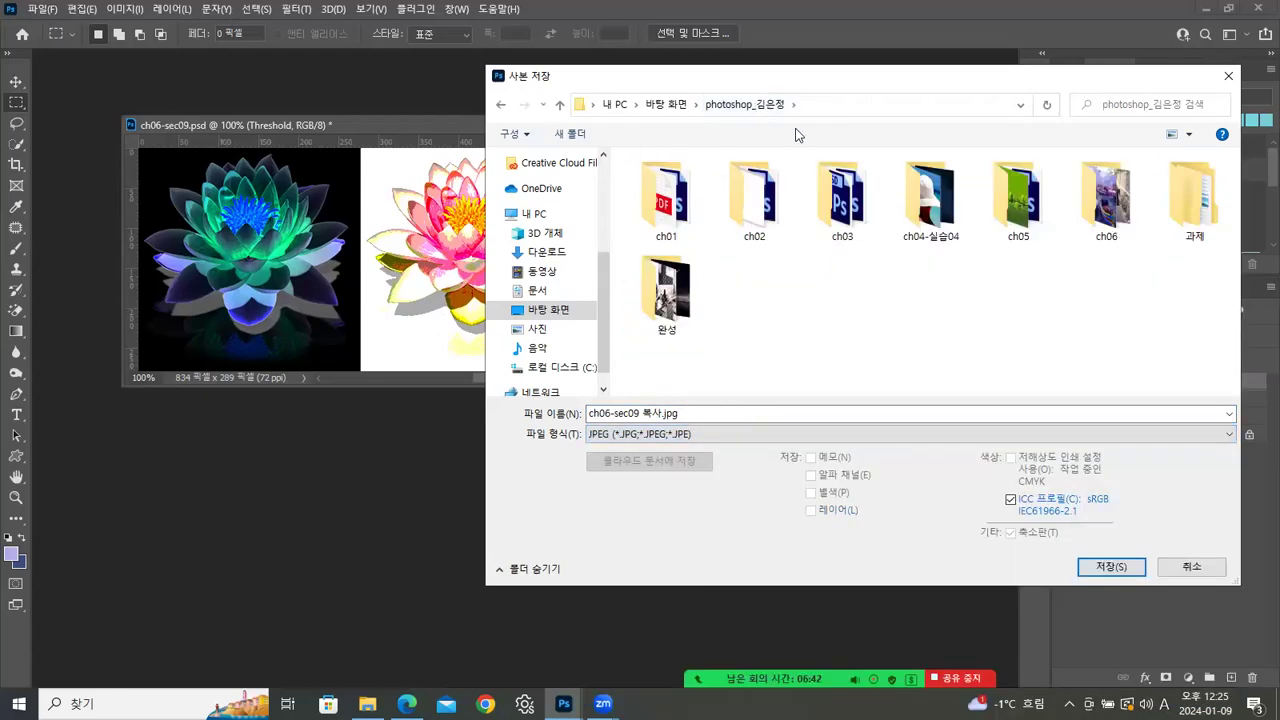
pyautogui.doubleClick(662, 290)
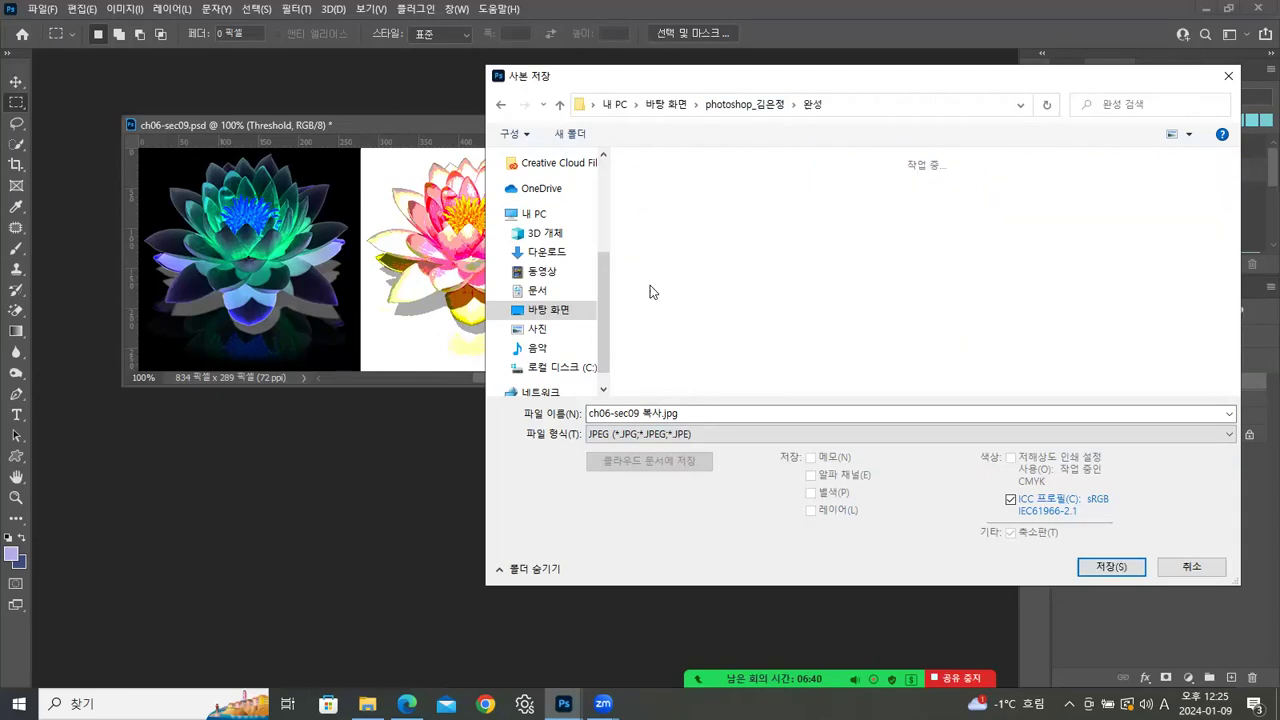
pyautogui.moveTo(1234, 267); pyautogui.dragTo(1247, 396)
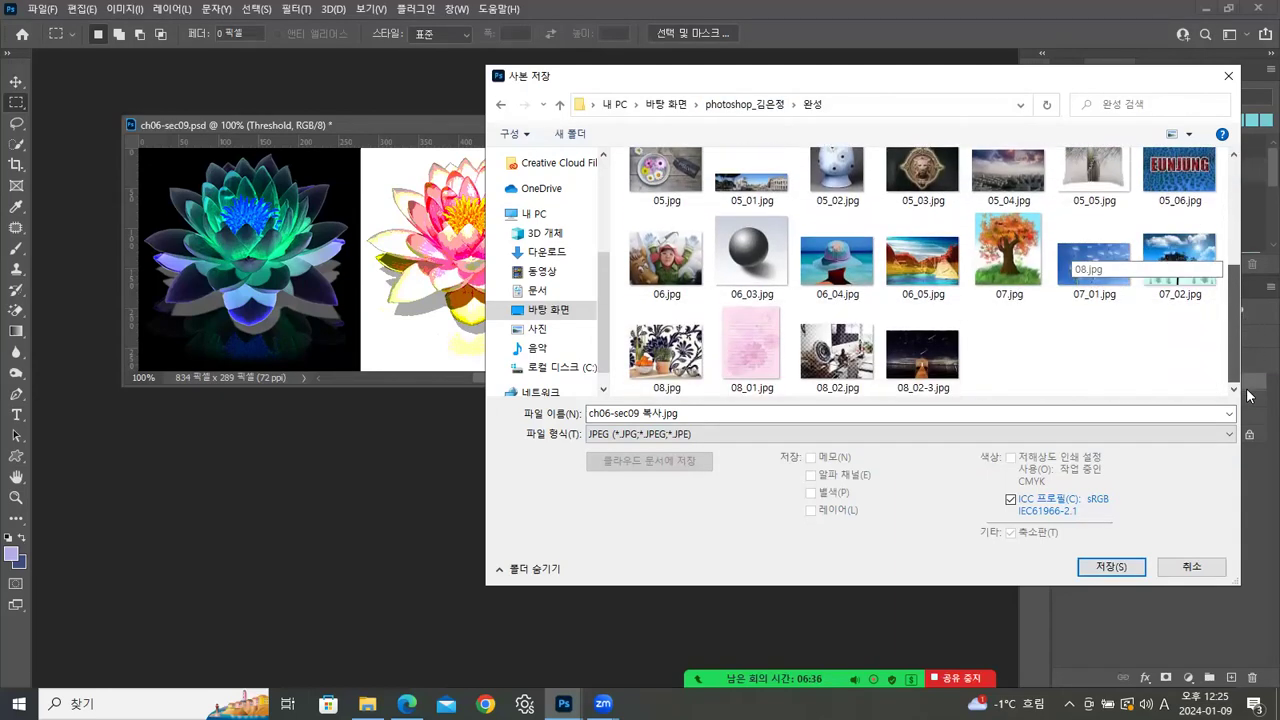
# Step: Save the JPEG copy as 09.jpg at quality 12 and close ch06-sec09.psd without saving its changes
pyautogui.click(685, 393)
pyautogui.click(603, 413)
pyautogui.doubleClick(603, 413)
pyautogui.click(595, 413)
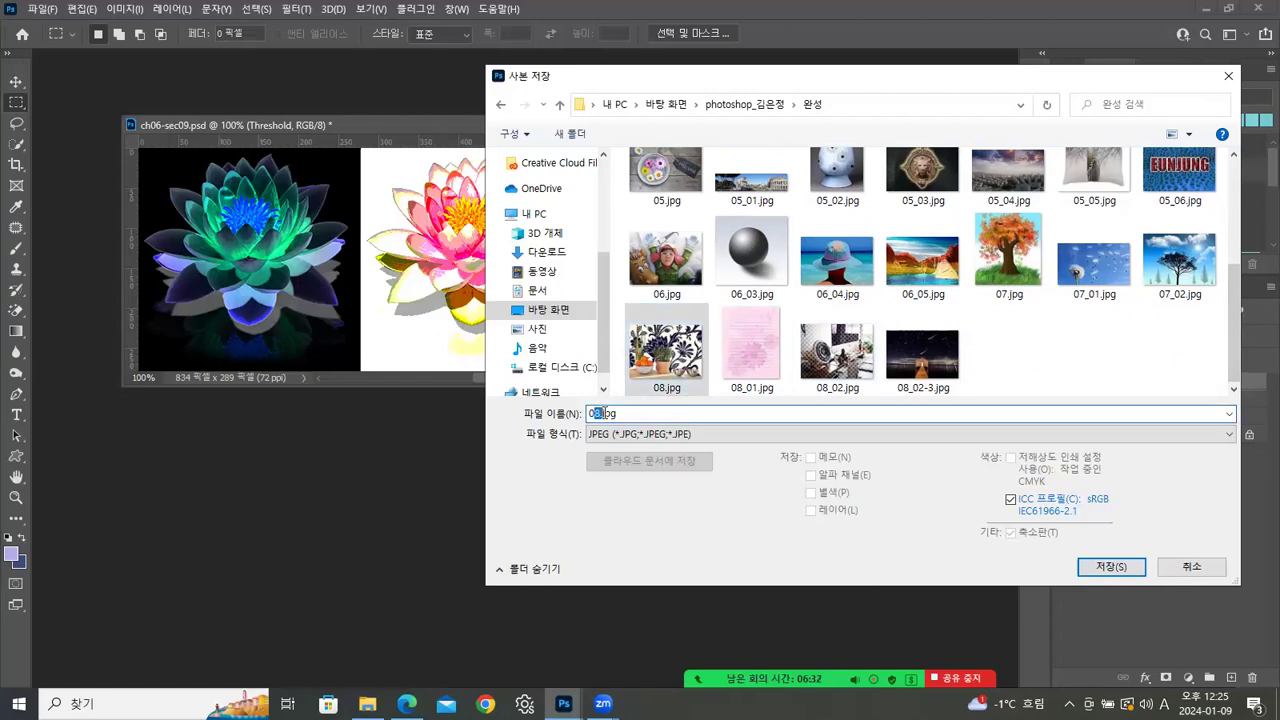
pyautogui.click(605, 412)
pyautogui.write('9')
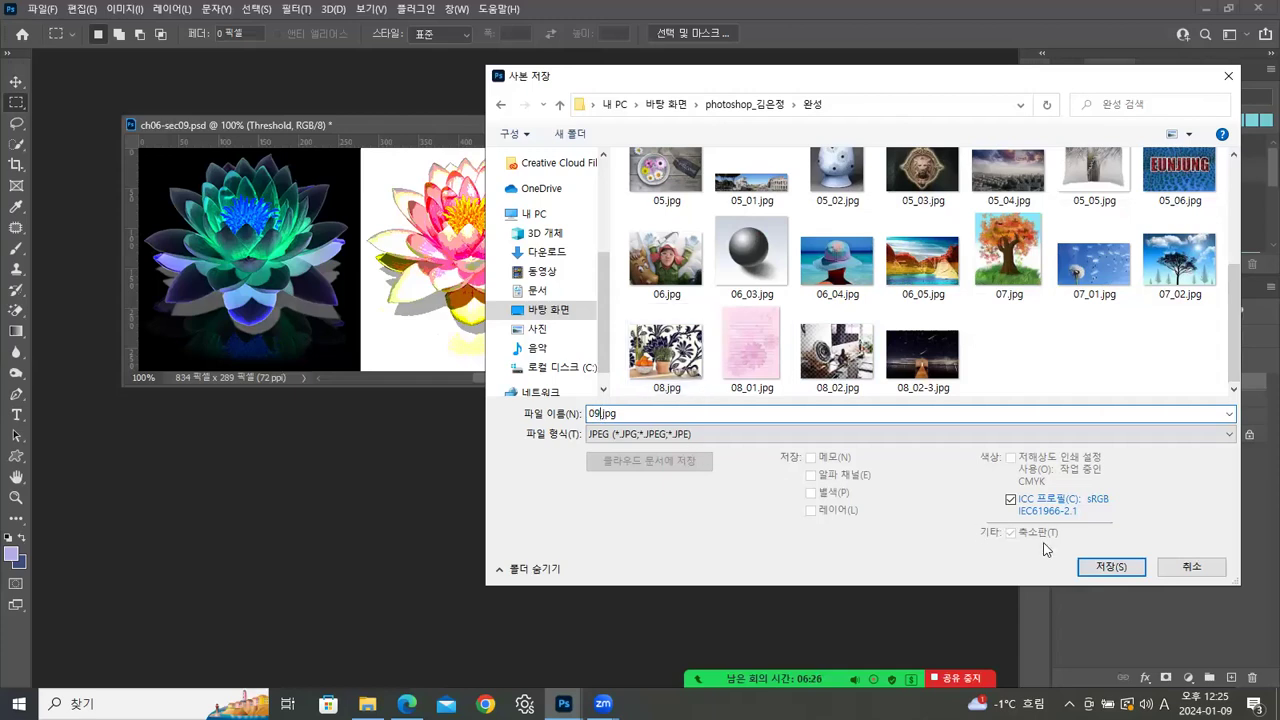
pyautogui.click(1097, 566)
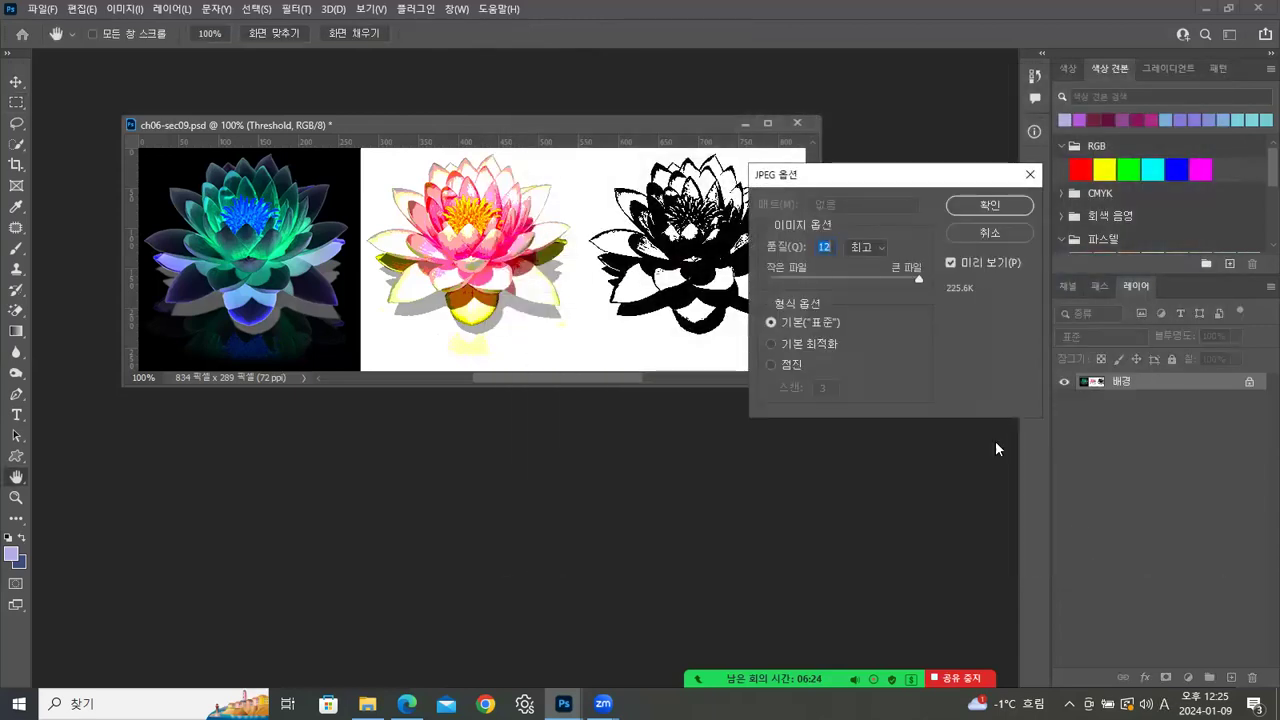
pyautogui.click(984, 206)
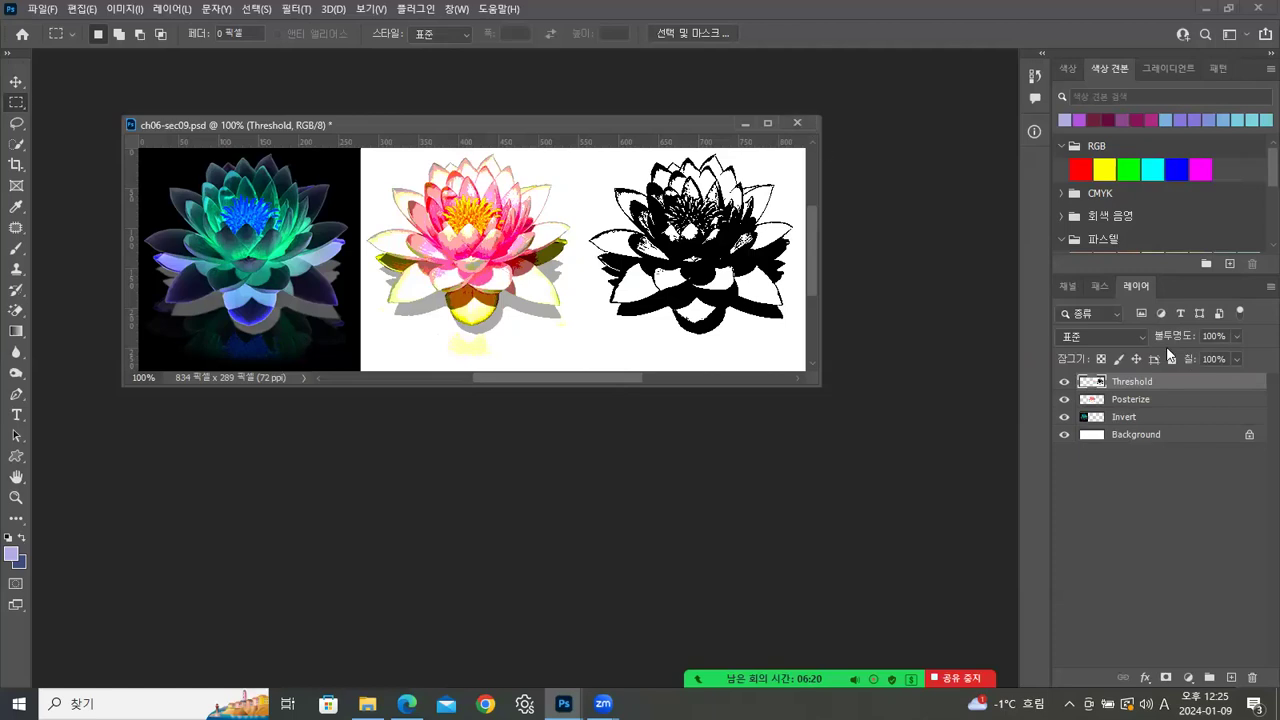
pyautogui.click(796, 124)
pyautogui.click(681, 270)
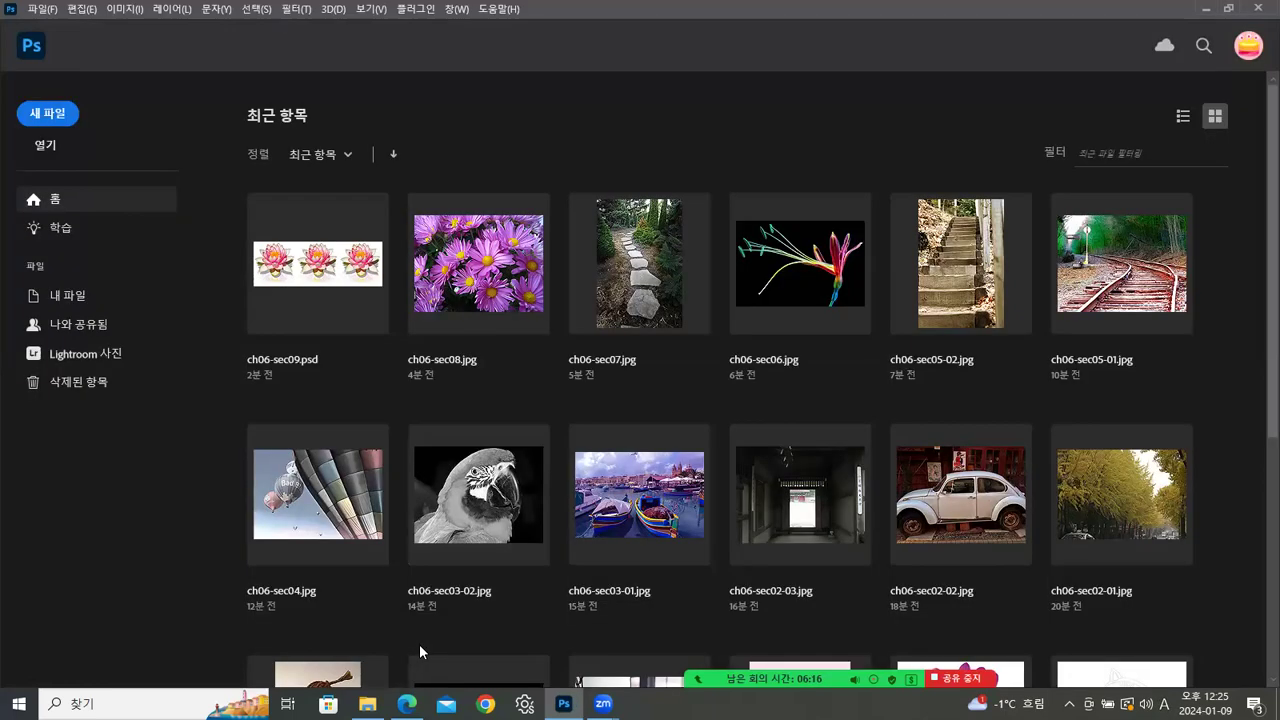
pyautogui.hotkey('alt', 'Tab')
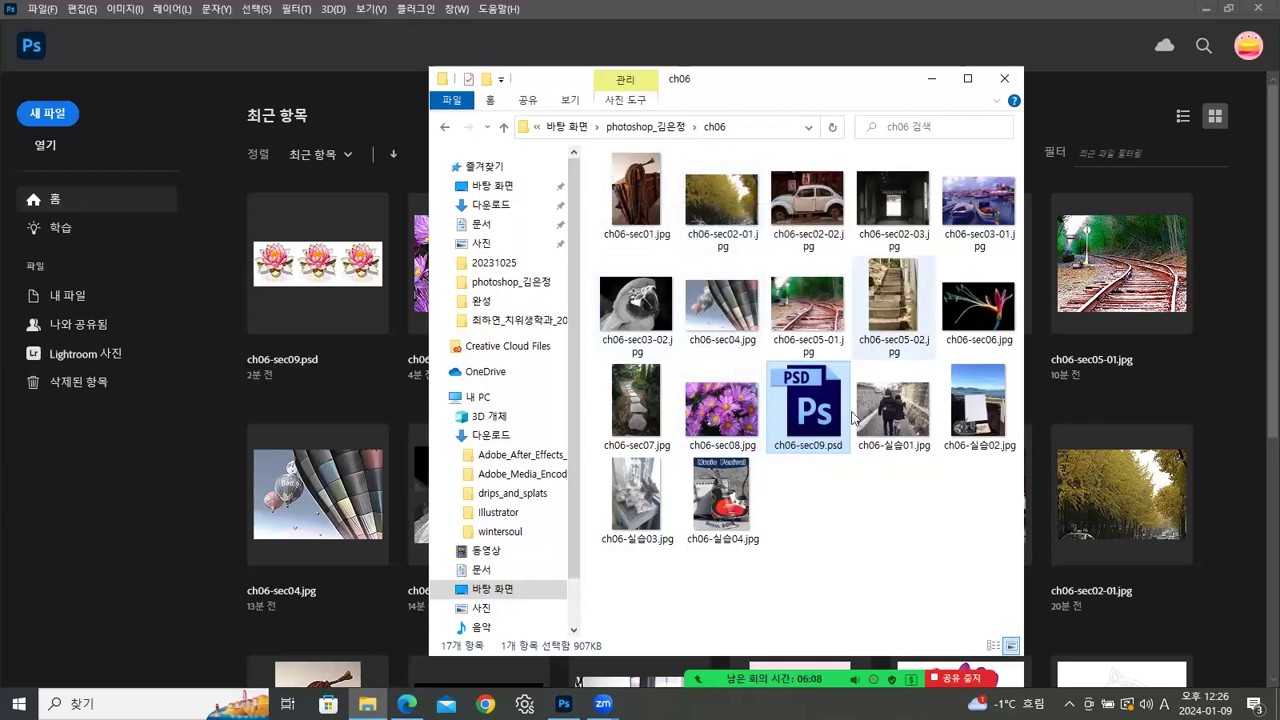
pyautogui.click(886, 428)
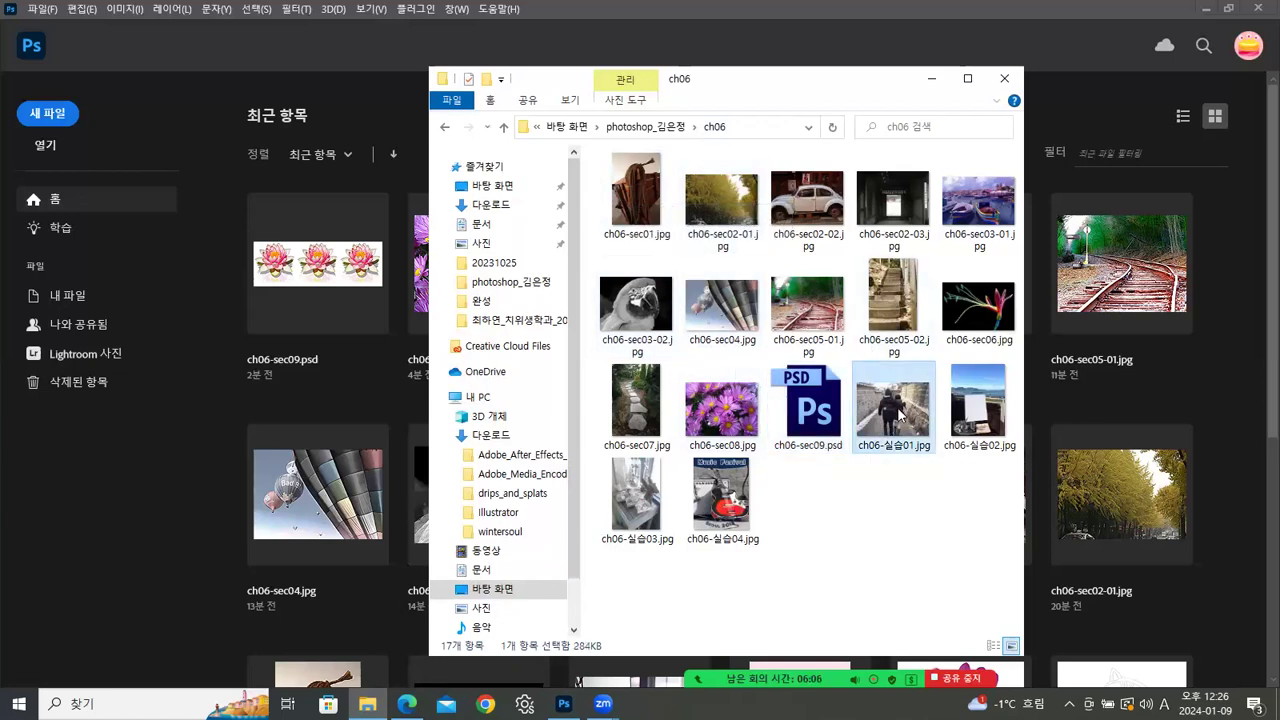
pyautogui.moveTo(378, 521); pyautogui.dragTo(171, 533)
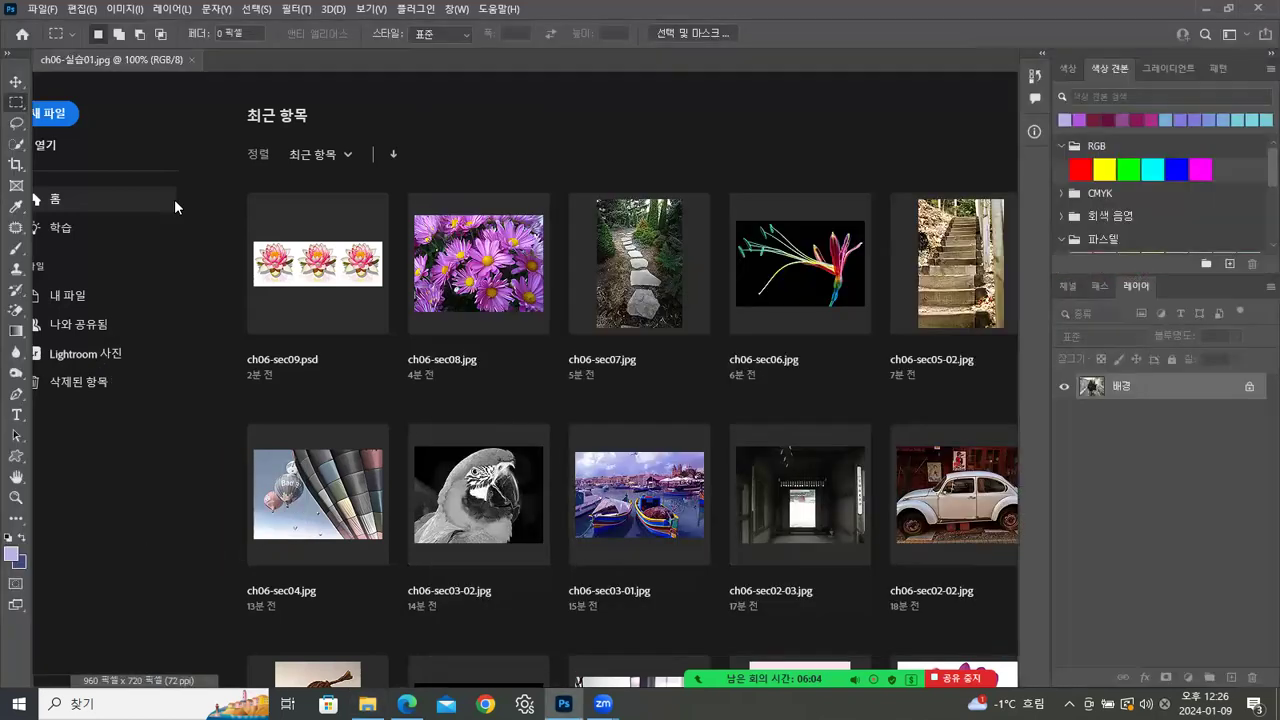
pyautogui.moveTo(188, 68); pyautogui.dragTo(457, 82)
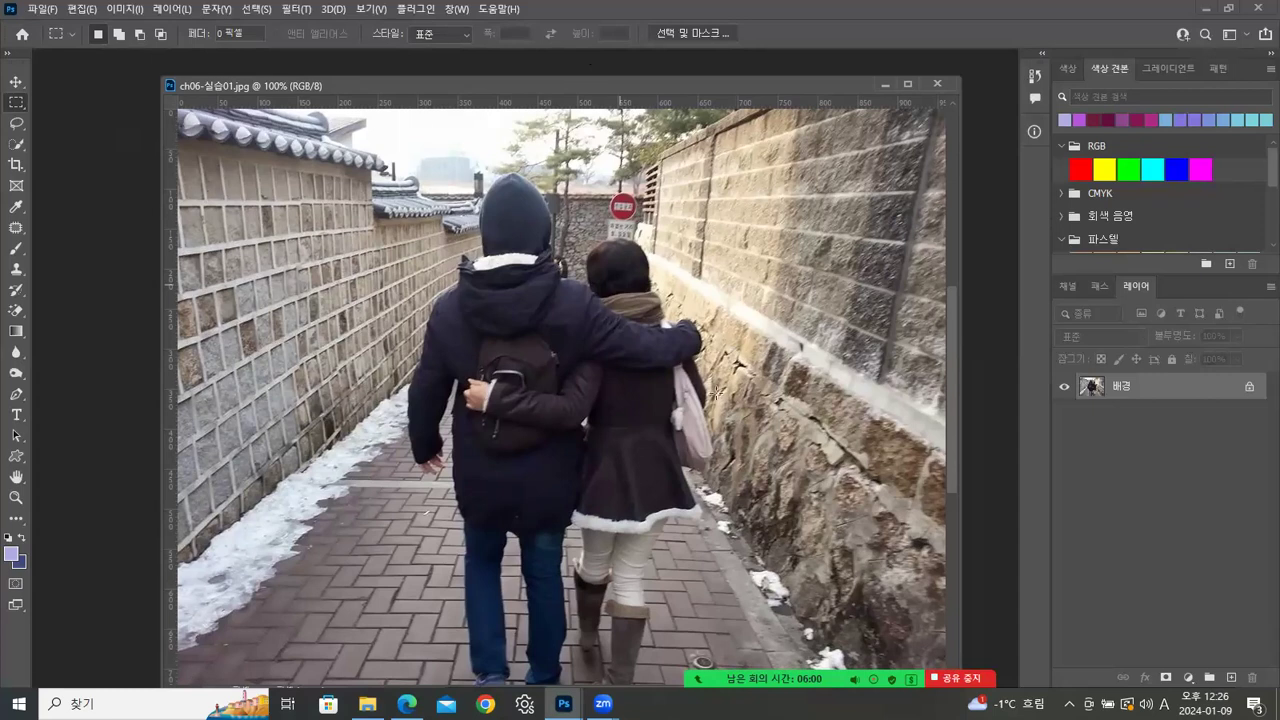
pyautogui.moveTo(800, 86); pyautogui.dragTo(792, 74)
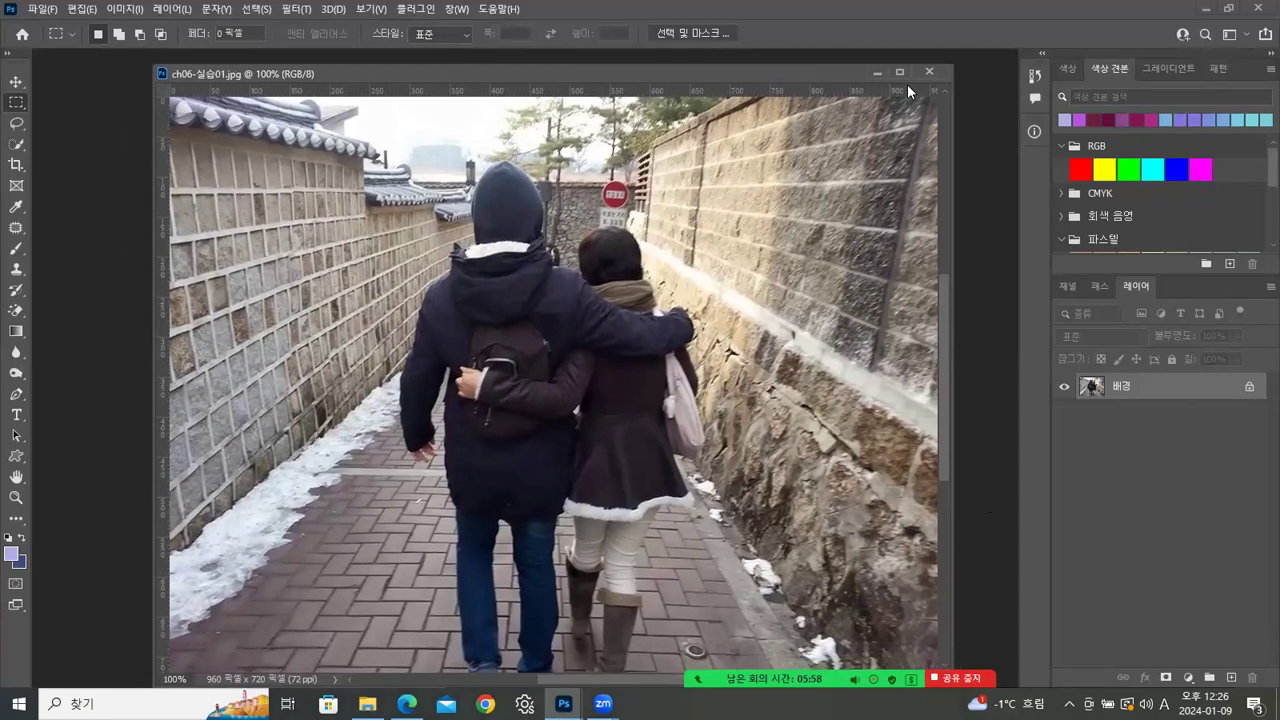
pyautogui.click(928, 72)
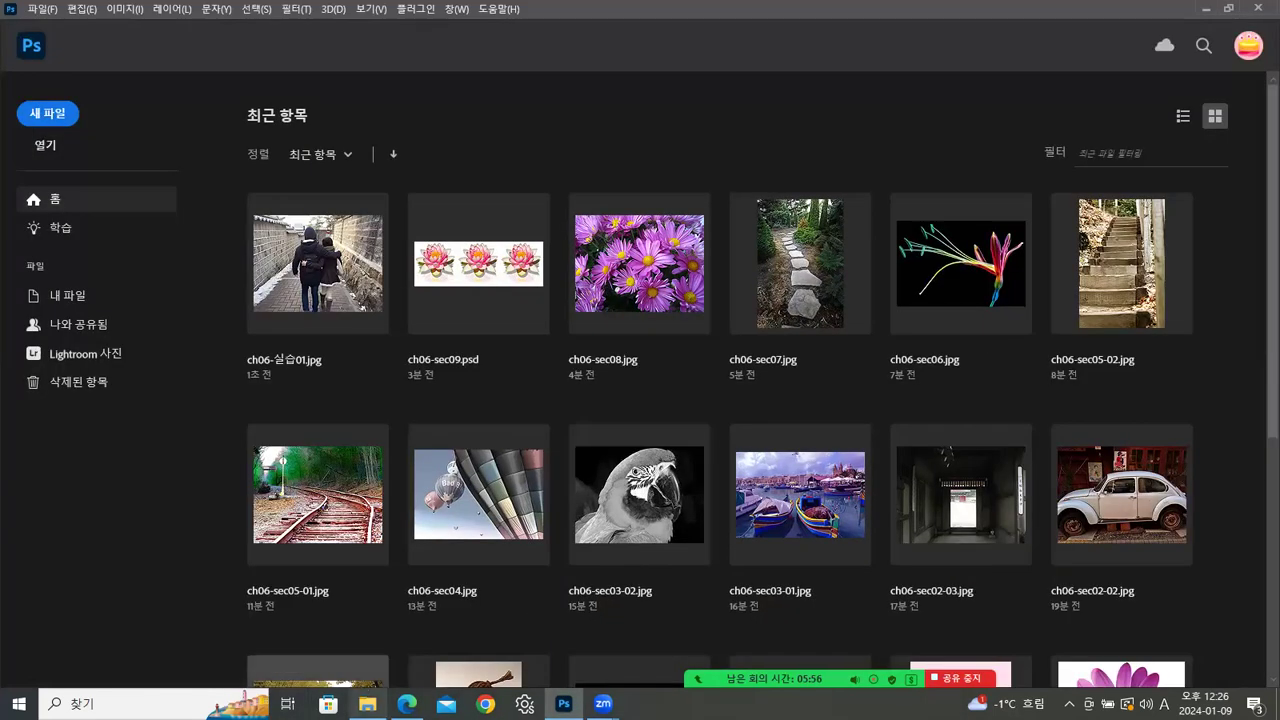
# Step: Open ch06-실습02.jpg from the ch06 folder in Photoshop and float it in its own window
pyautogui.click(368, 704)
pyautogui.click(963, 434)
pyautogui.moveTo(982, 412); pyautogui.dragTo(157, 545)
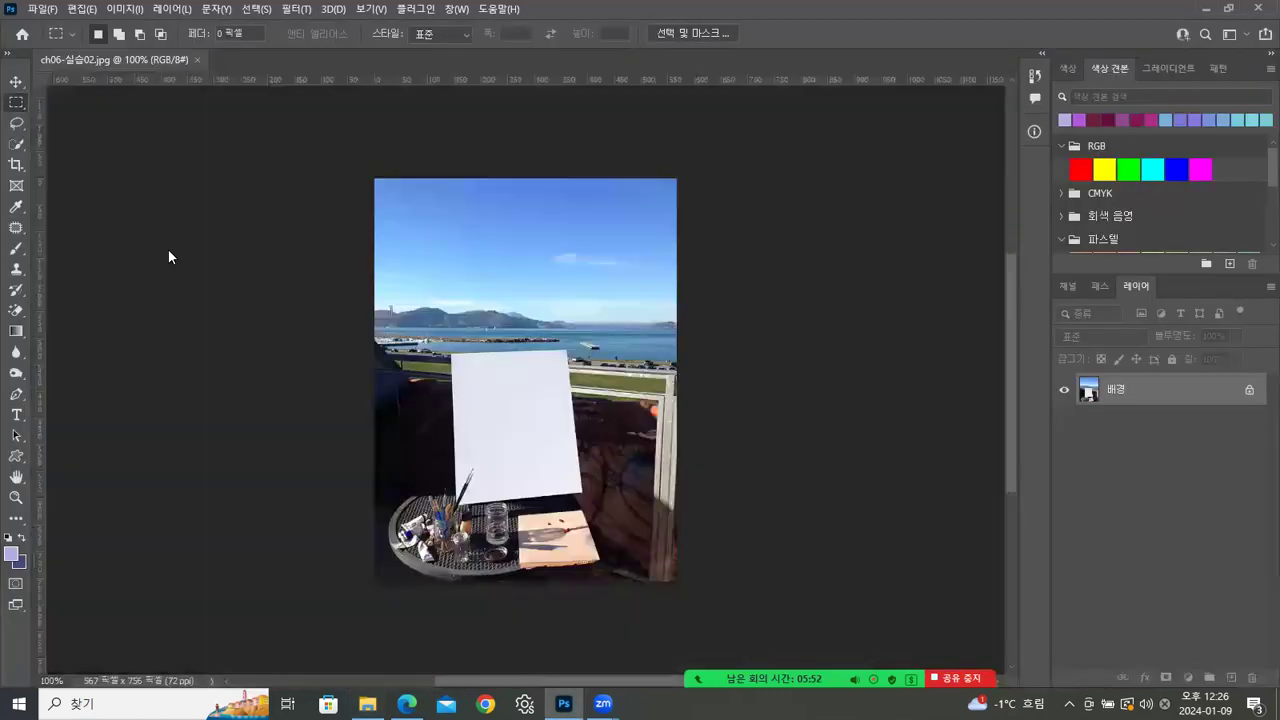
pyautogui.moveTo(183, 58); pyautogui.dragTo(576, 85)
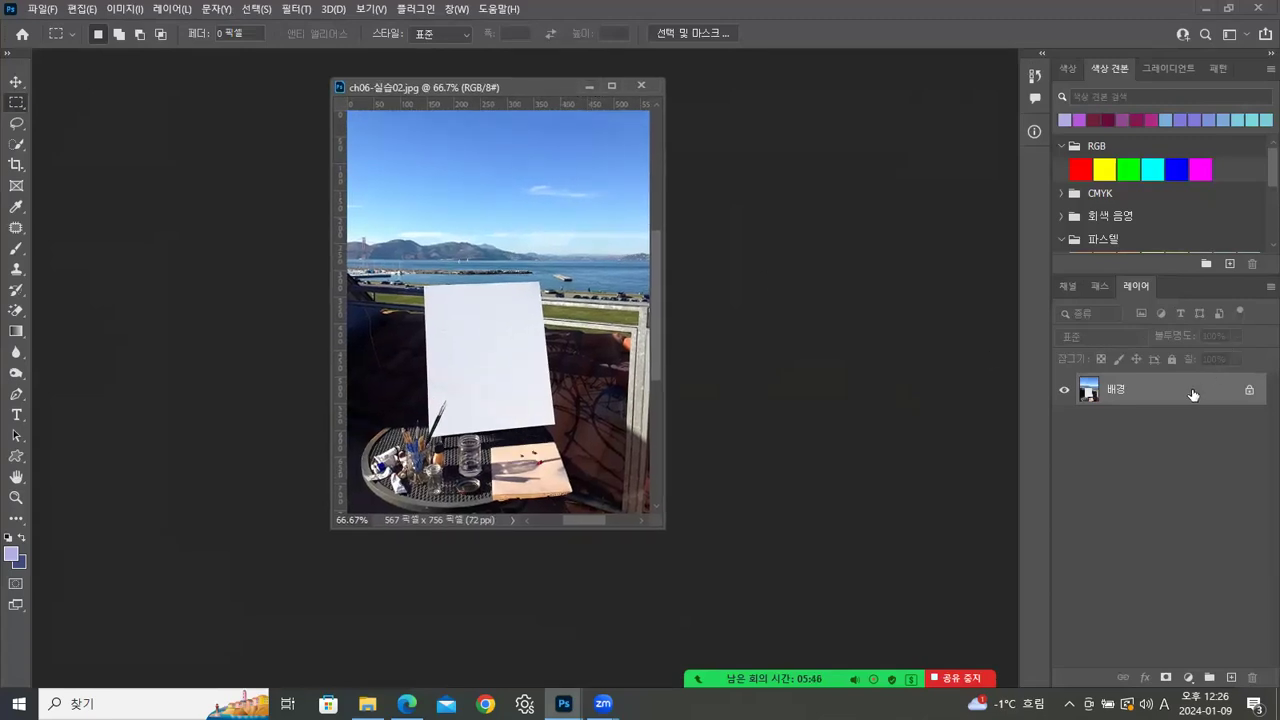
# Step: Duplicate the background layer and scale the copy to about 38% over the blank white canvas in the photo
pyautogui.hotkey('ctrl', 'j')
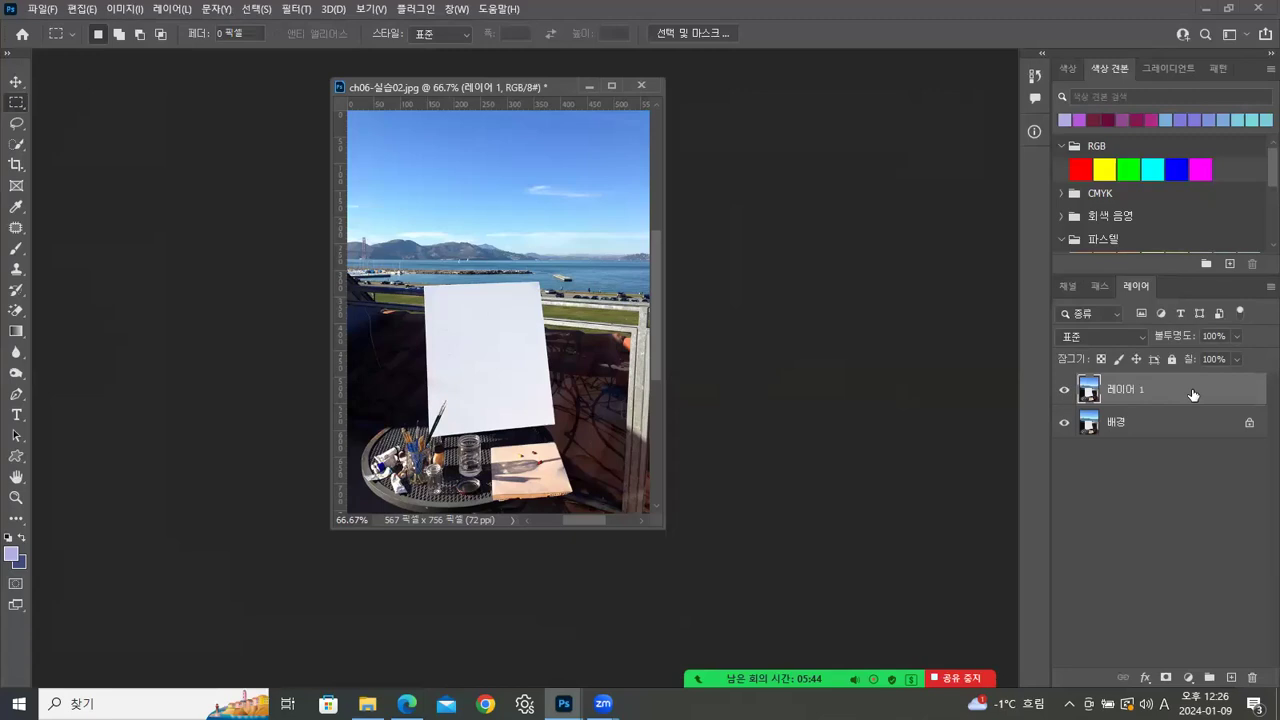
pyautogui.hotkey('ctrl', 't')
pyautogui.moveTo(658, 527); pyautogui.dragTo(750, 624)
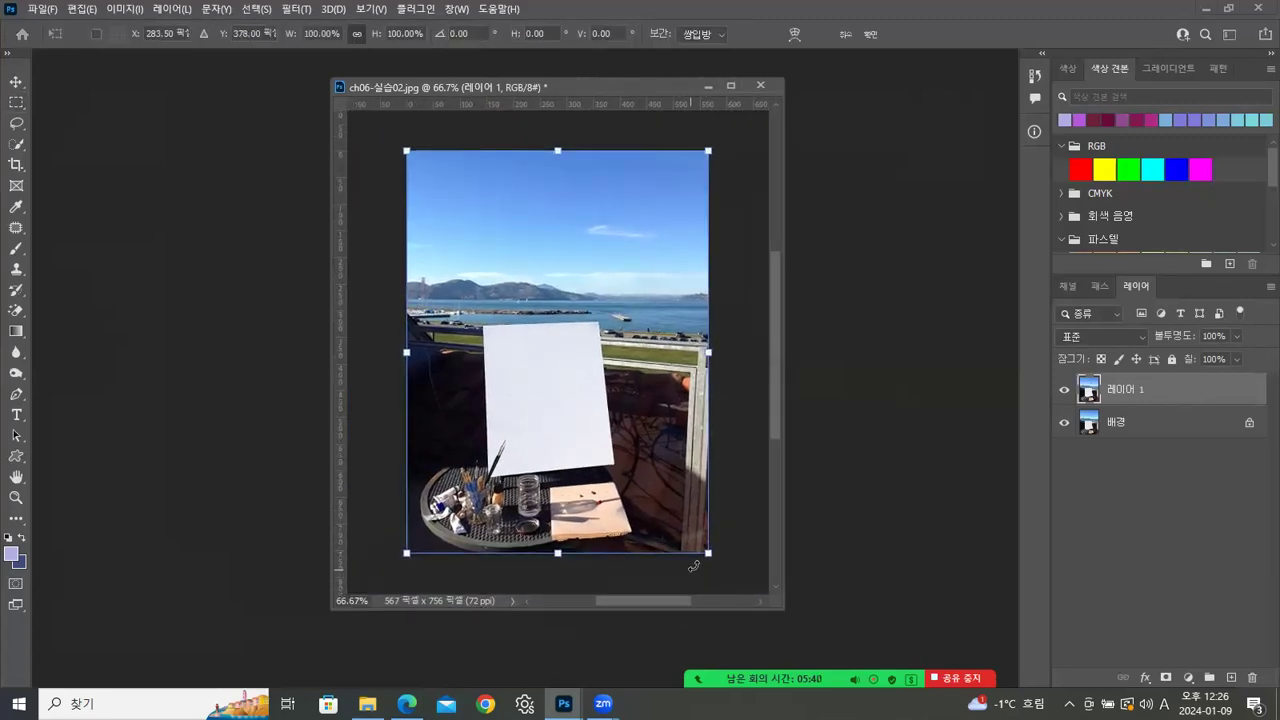
pyautogui.moveTo(708, 552); pyautogui.dragTo(566, 458)
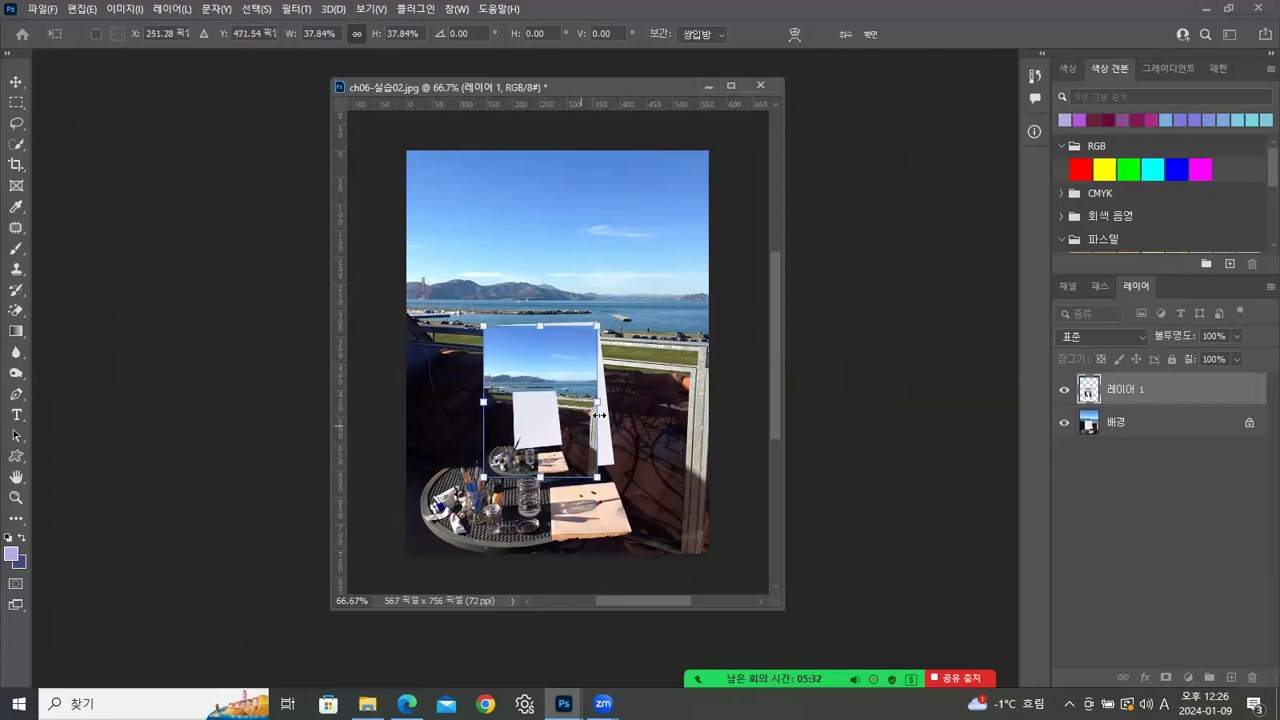
# Step: Distort the corners of the scaled copy to match the slanted edges of the white canvas and commit the transform
pyautogui.moveTo(600, 328); pyautogui.dragTo(600, 323)
pyautogui.moveTo(600, 478); pyautogui.dragTo(614, 463)
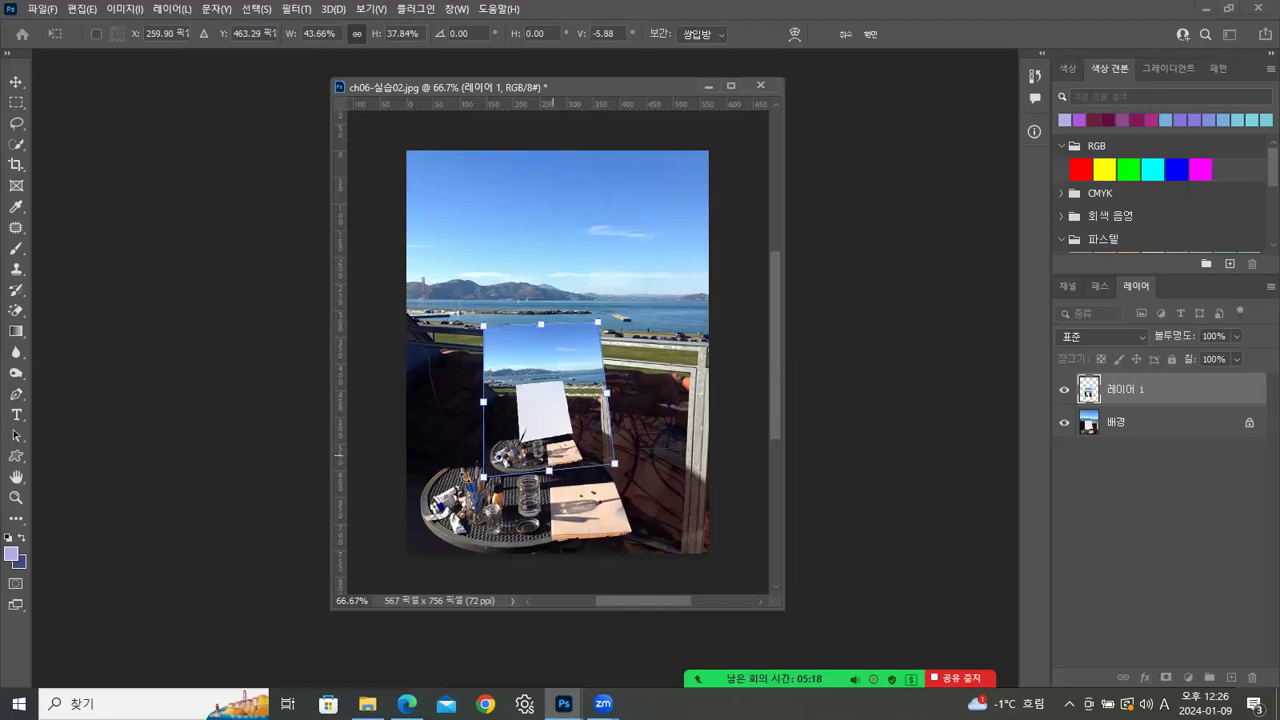
pyautogui.moveTo(484, 479); pyautogui.dragTo(490, 482)
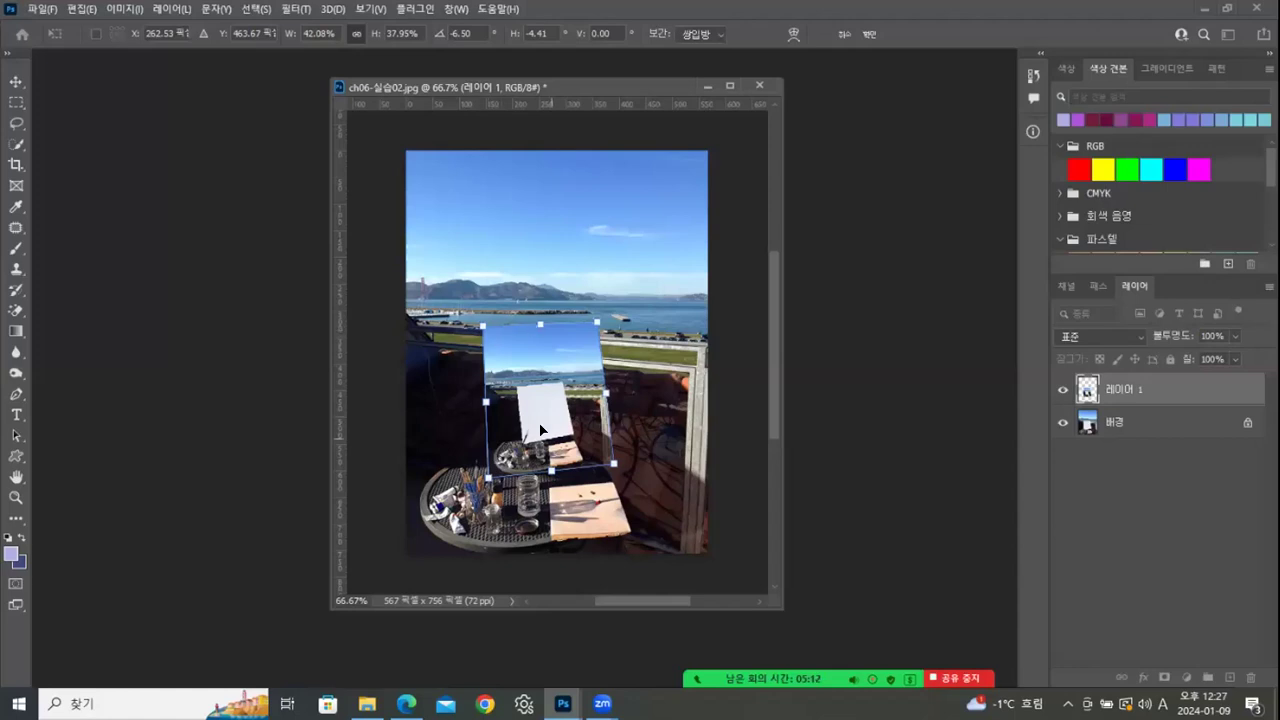
pyautogui.rightClick(557, 352)
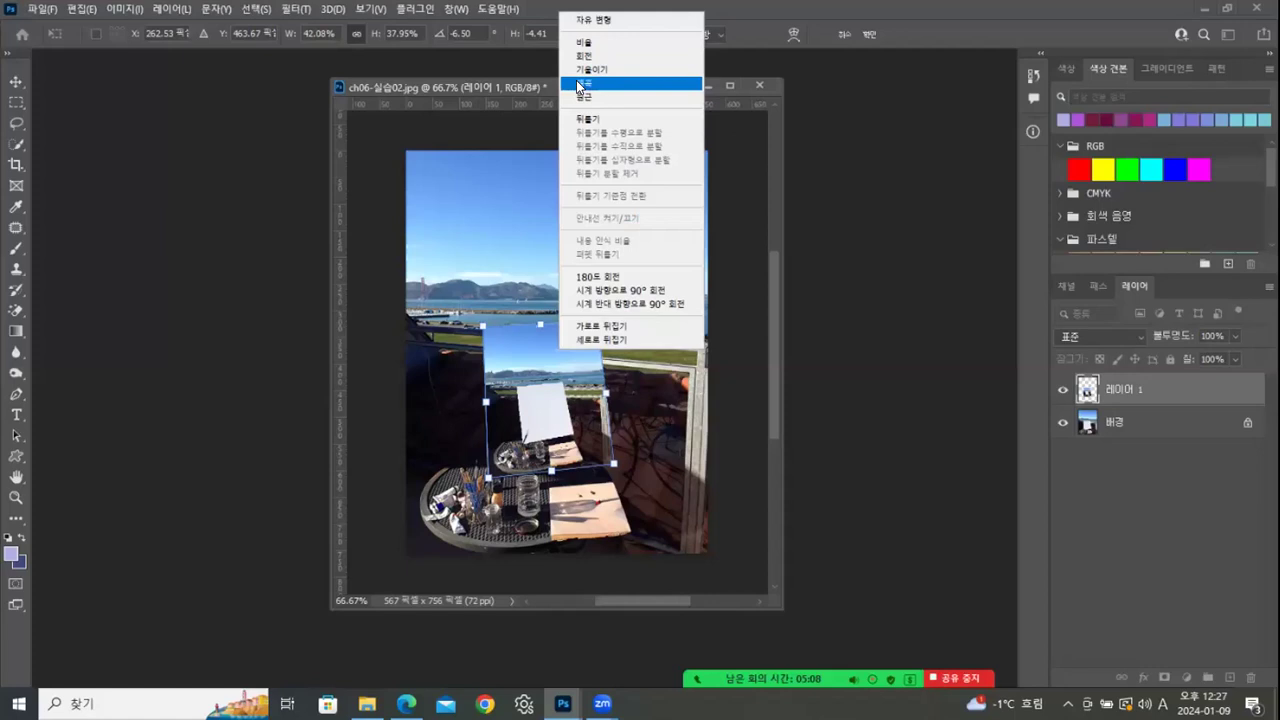
pyautogui.click(497, 79)
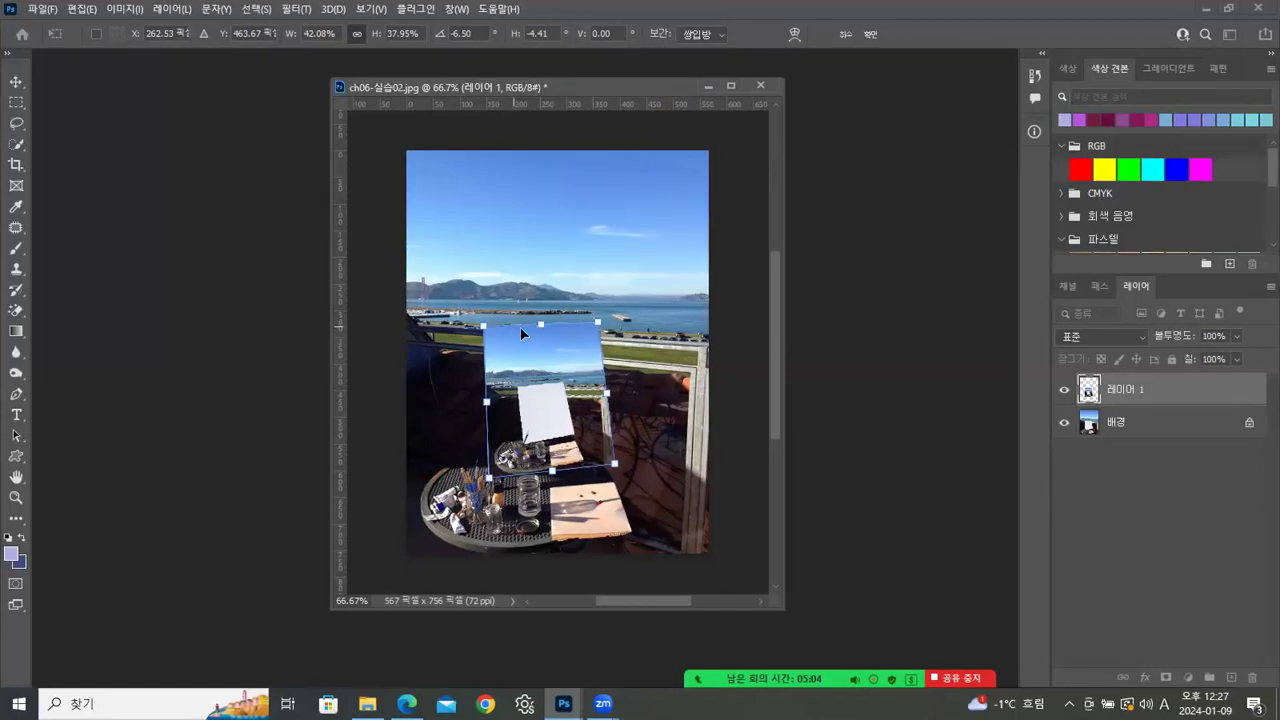
pyautogui.press('Return')
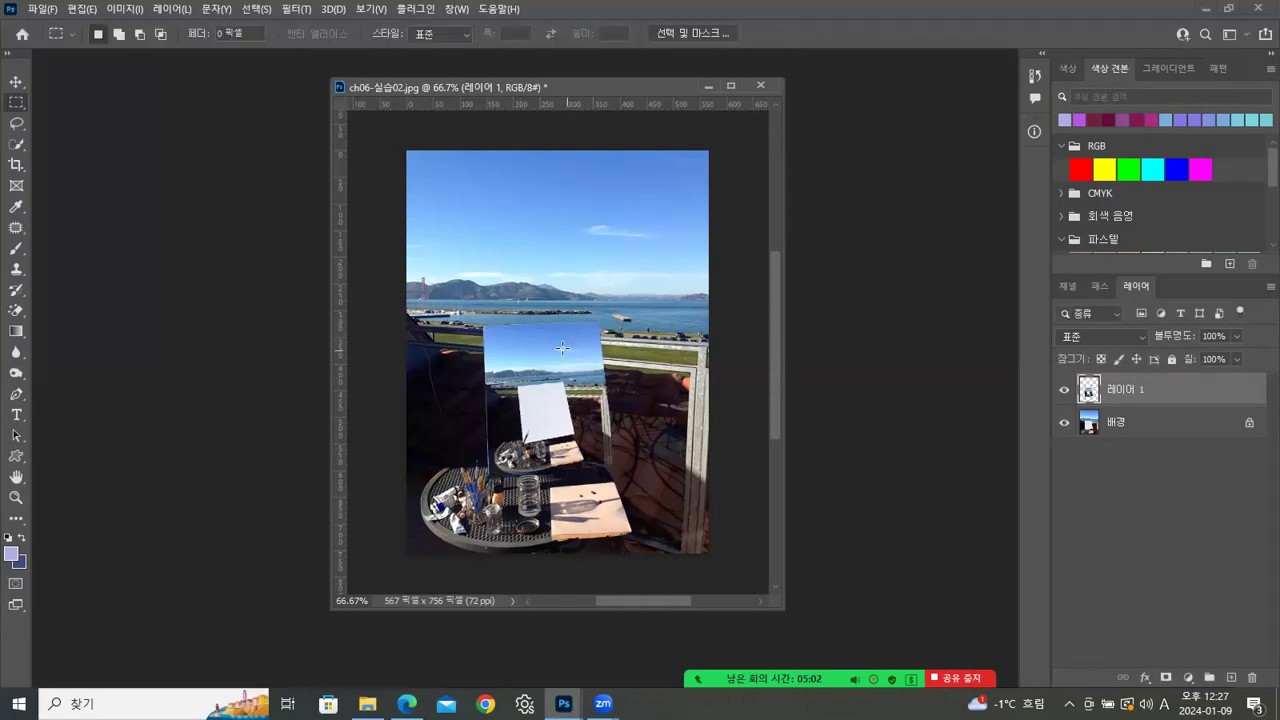
# Step: Posterize the scaled picture copy on 레이어 1 with 4 levels
pyautogui.hotkey('ctrl', '+')
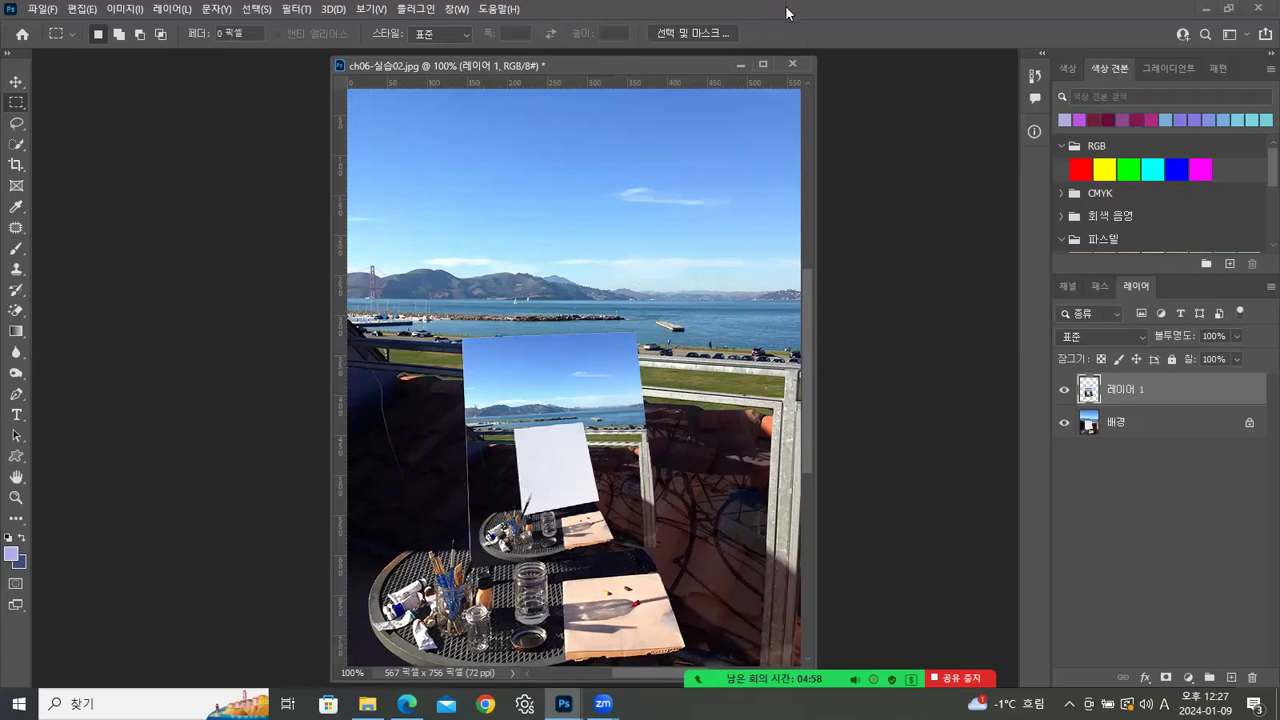
pyautogui.click(136, 12)
pyautogui.moveTo(257, 57)
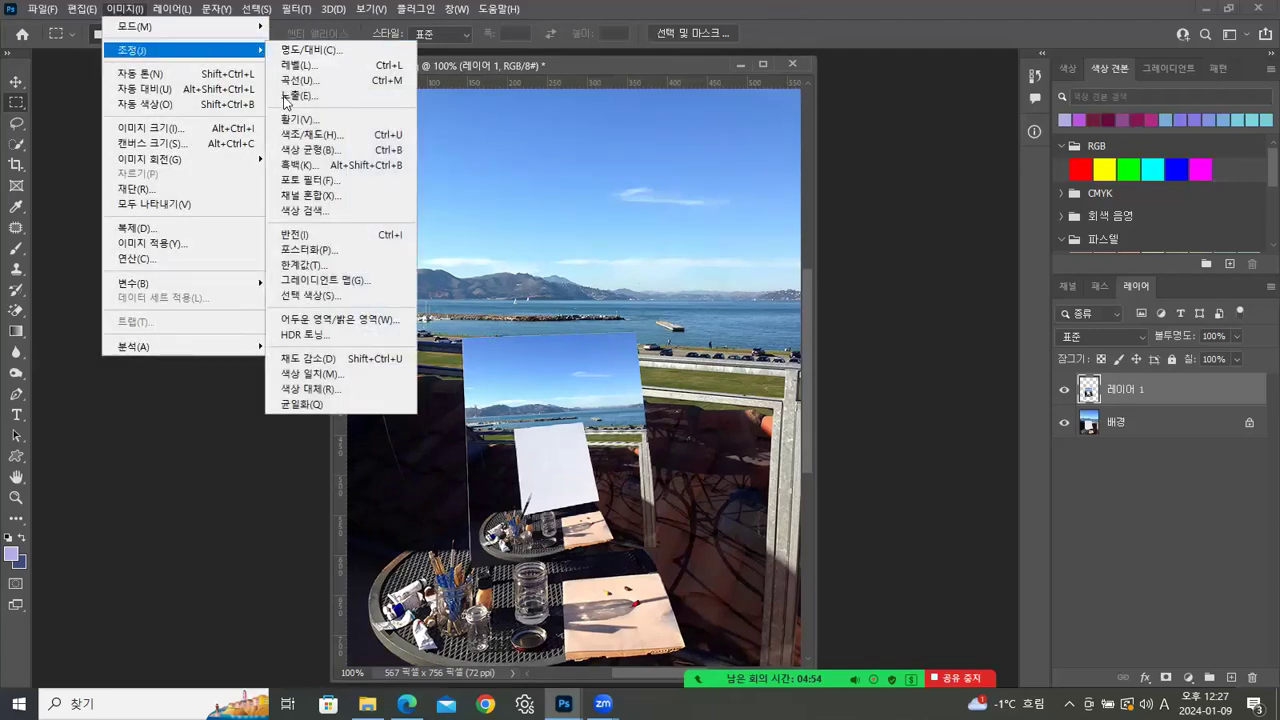
pyautogui.click(309, 251)
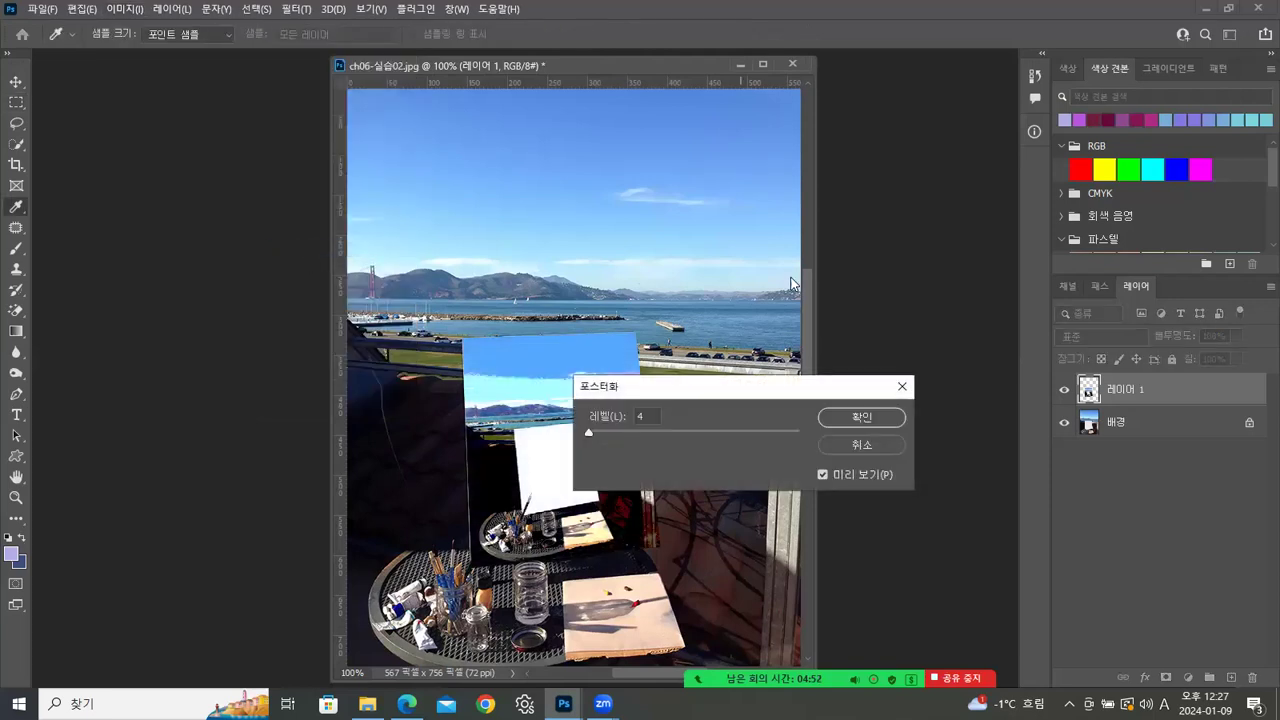
pyautogui.moveTo(738, 396); pyautogui.dragTo(845, 213)
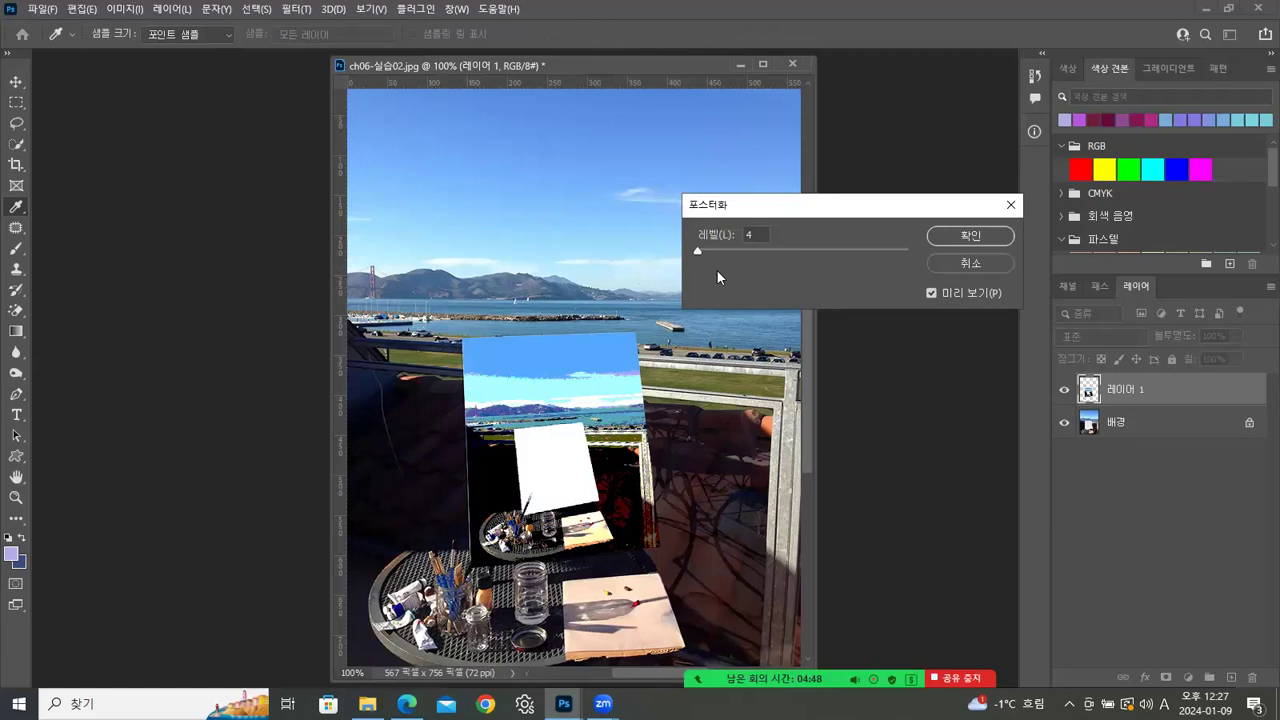
pyautogui.moveTo(697, 250); pyautogui.dragTo(686, 249)
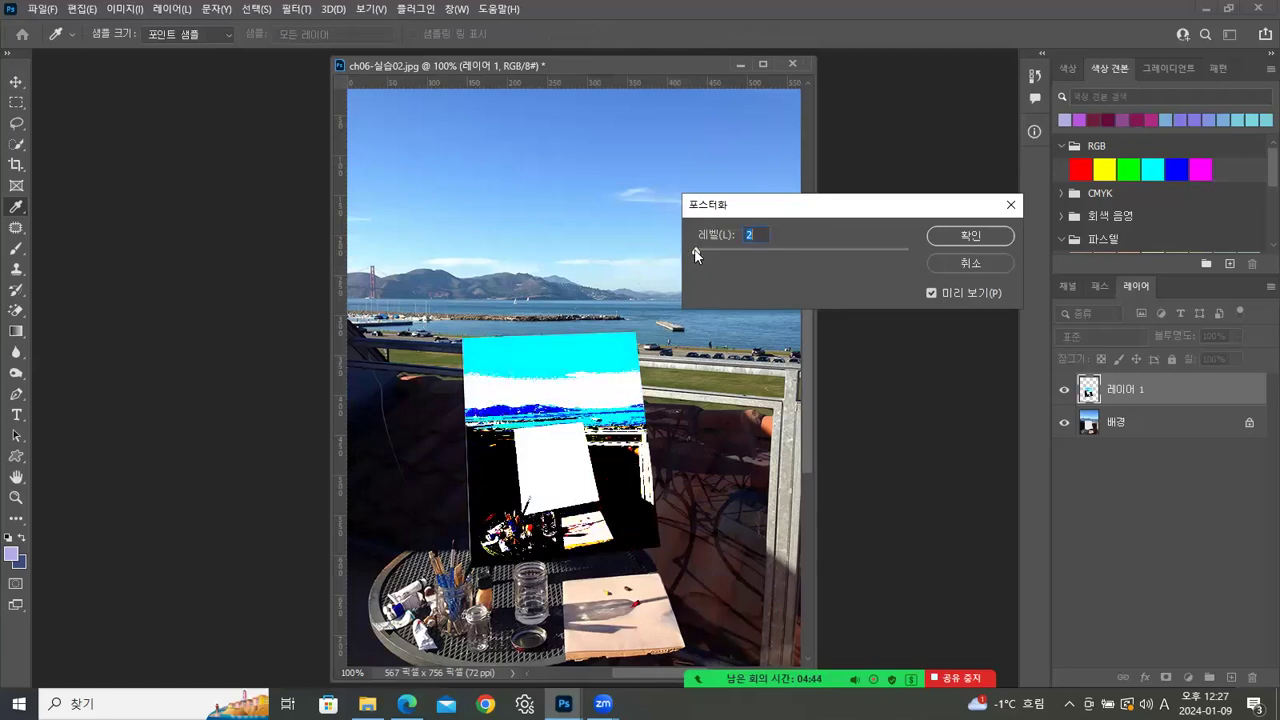
pyautogui.moveTo(696, 250)
pyautogui.mouseDown()
pyautogui.moveTo(710, 247)
pyautogui.moveTo(698, 250)
pyautogui.mouseUp()
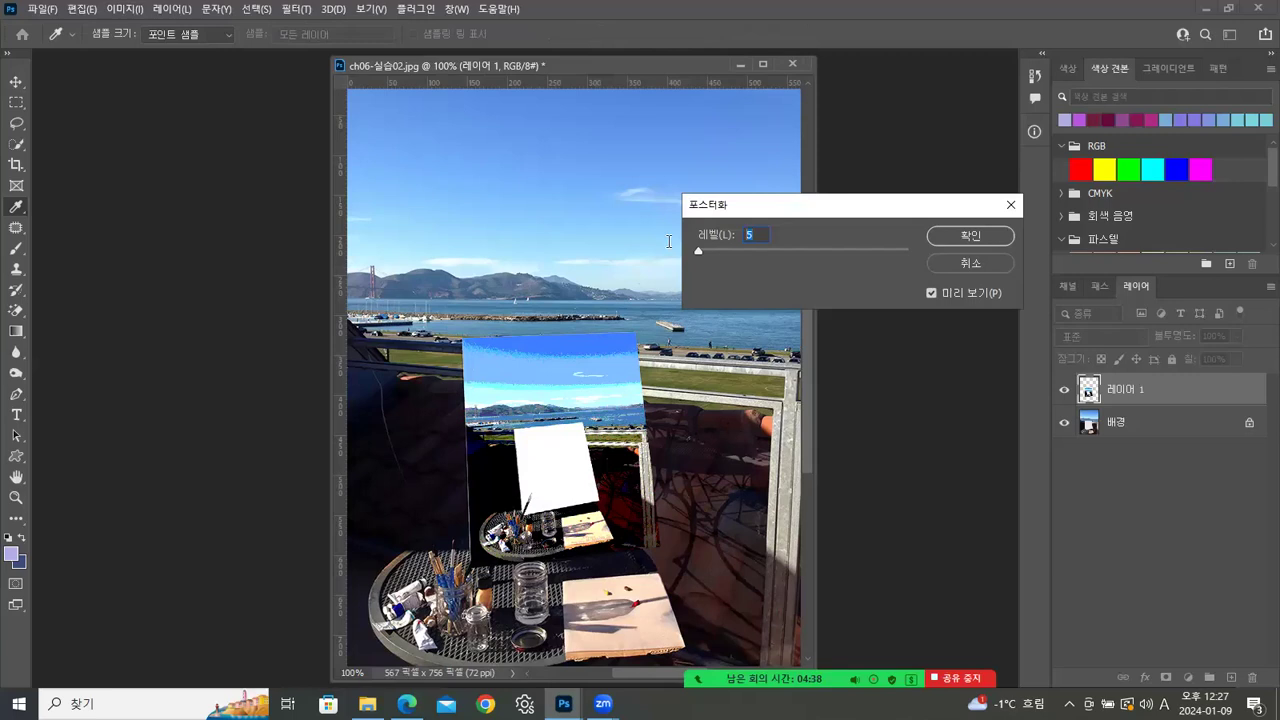
pyautogui.write('4')
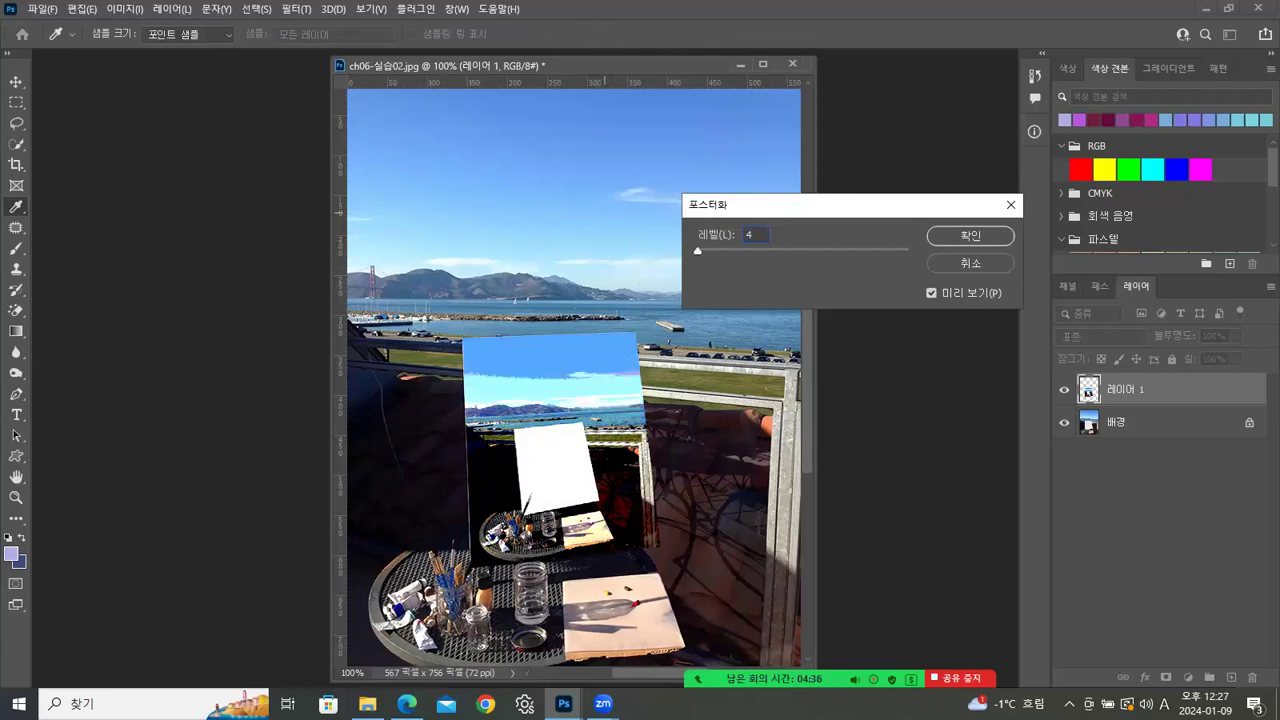
pyautogui.click(984, 236)
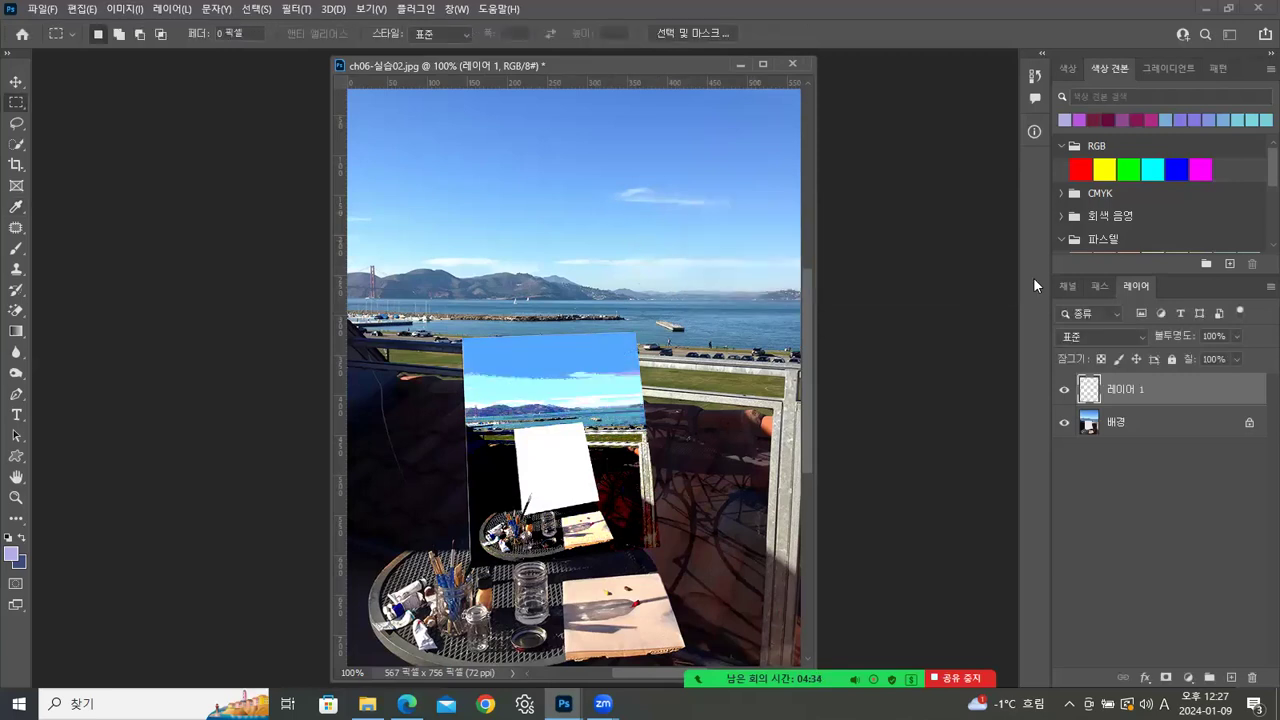
# Step: Lower the opacity of 레이어 1 to 26% and add a layer mask to it
pyautogui.click(1238, 337)
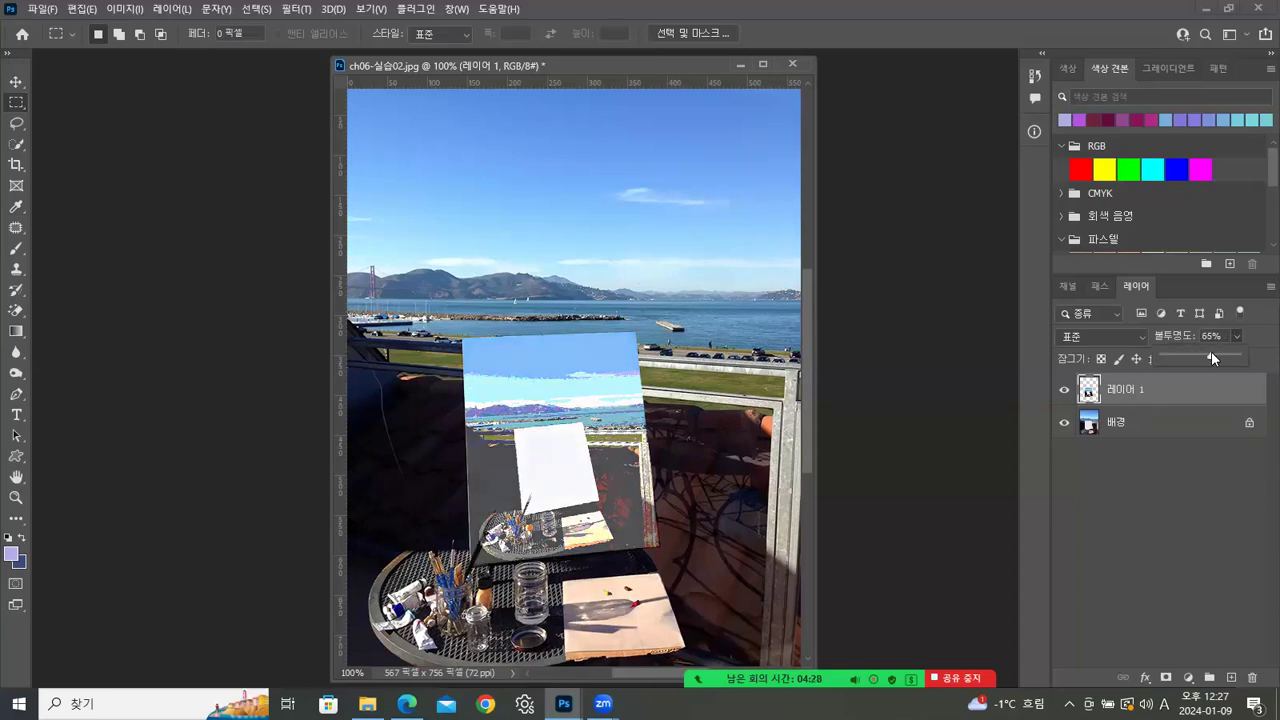
pyautogui.moveTo(1184, 352); pyautogui.dragTo(1182, 351)
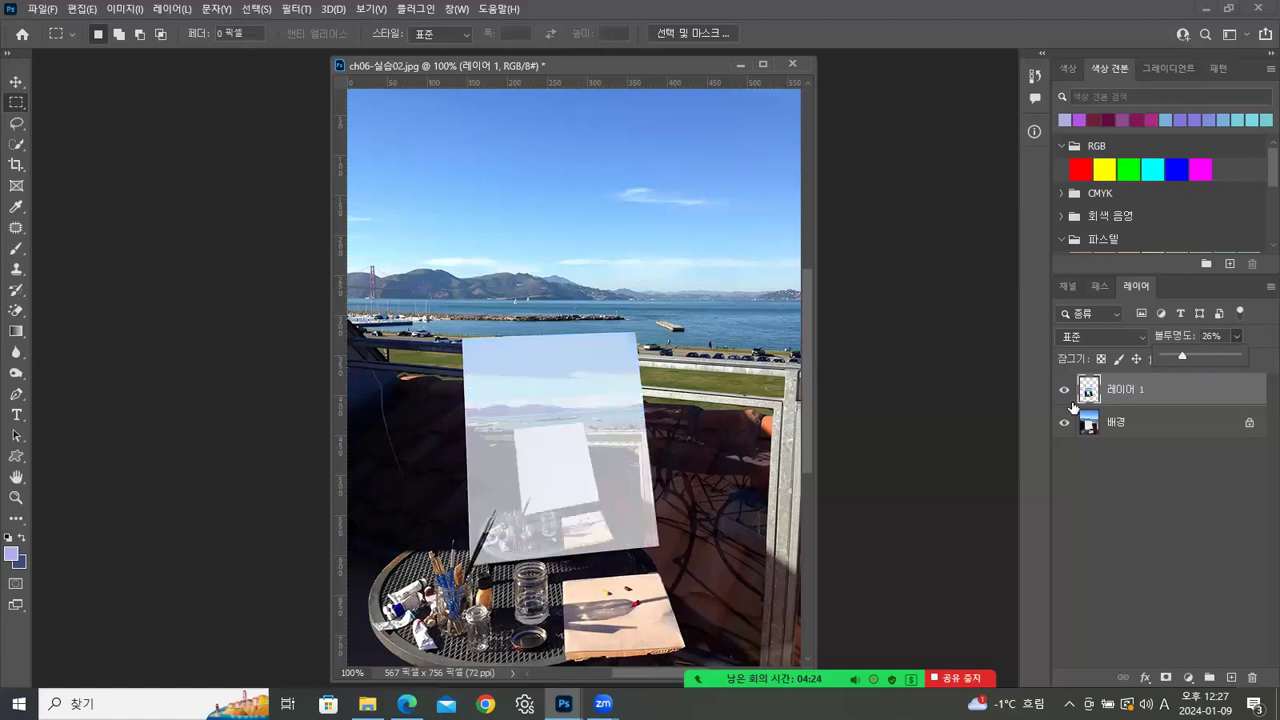
pyautogui.click(17, 497)
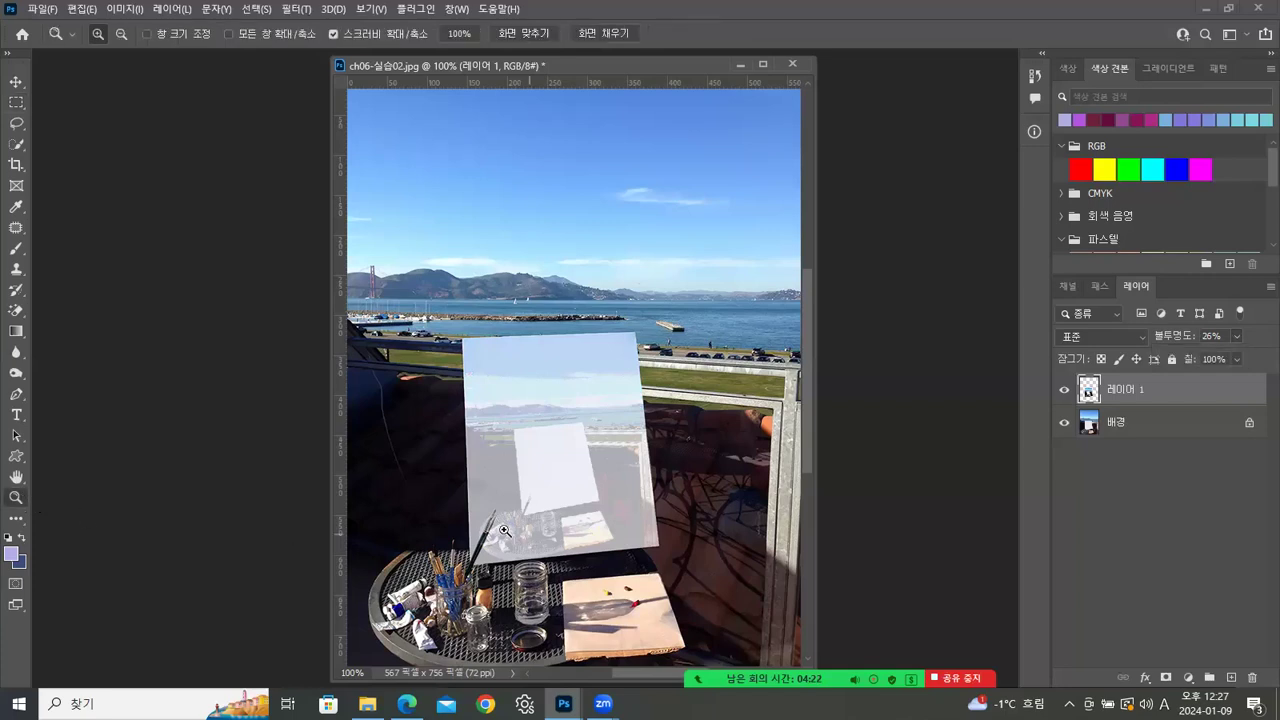
pyautogui.click(502, 557)
pyautogui.click(505, 559)
pyautogui.click(507, 559)
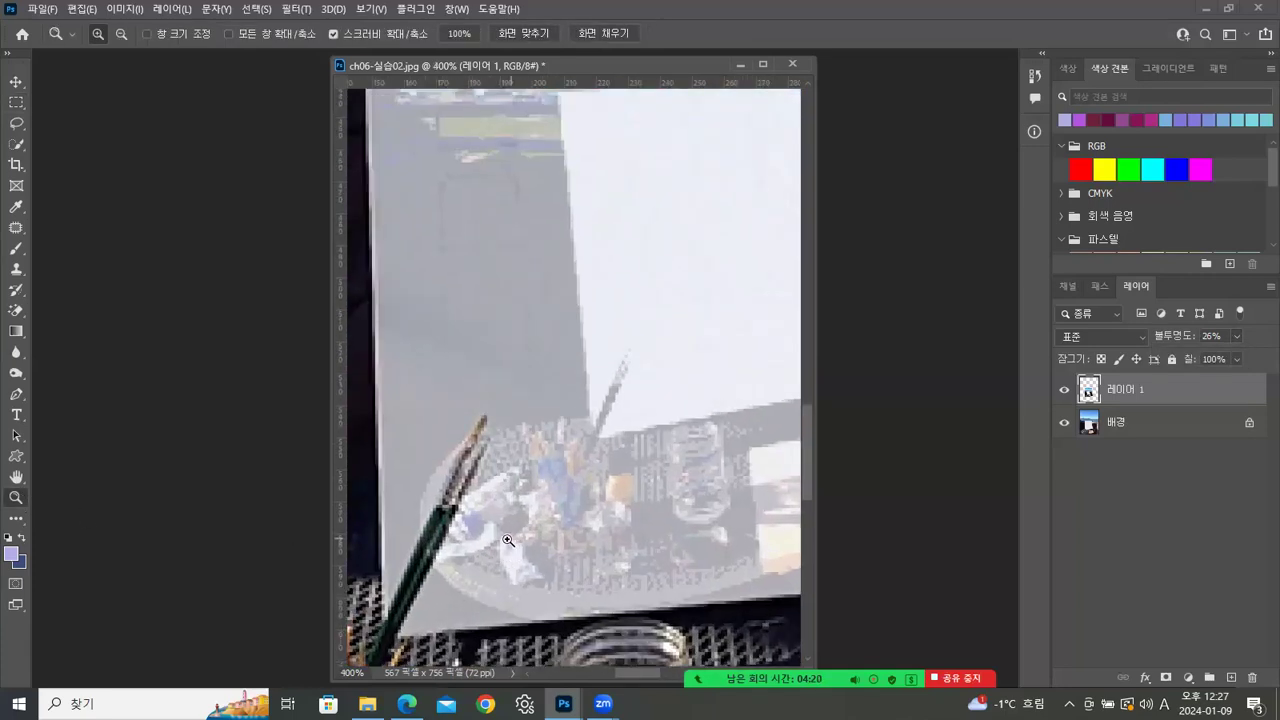
pyautogui.moveTo(616, 474); pyautogui.dragTo(610, 453)
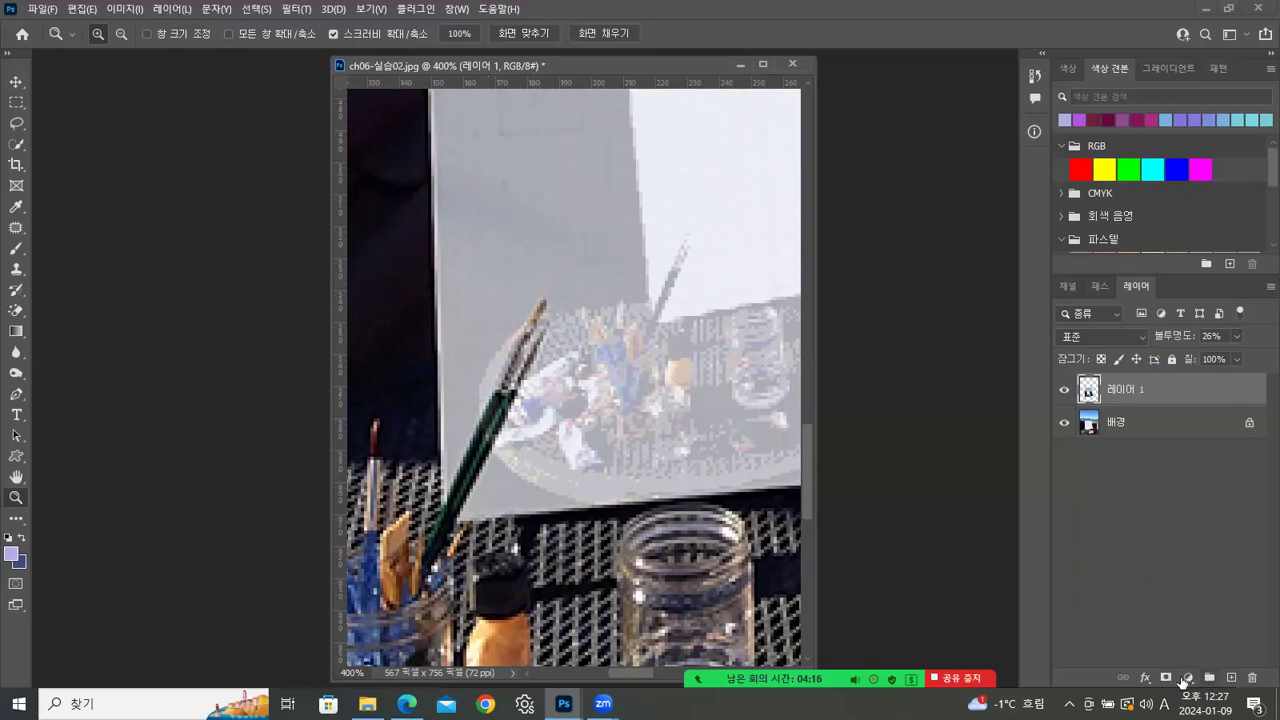
pyautogui.click(1163, 678)
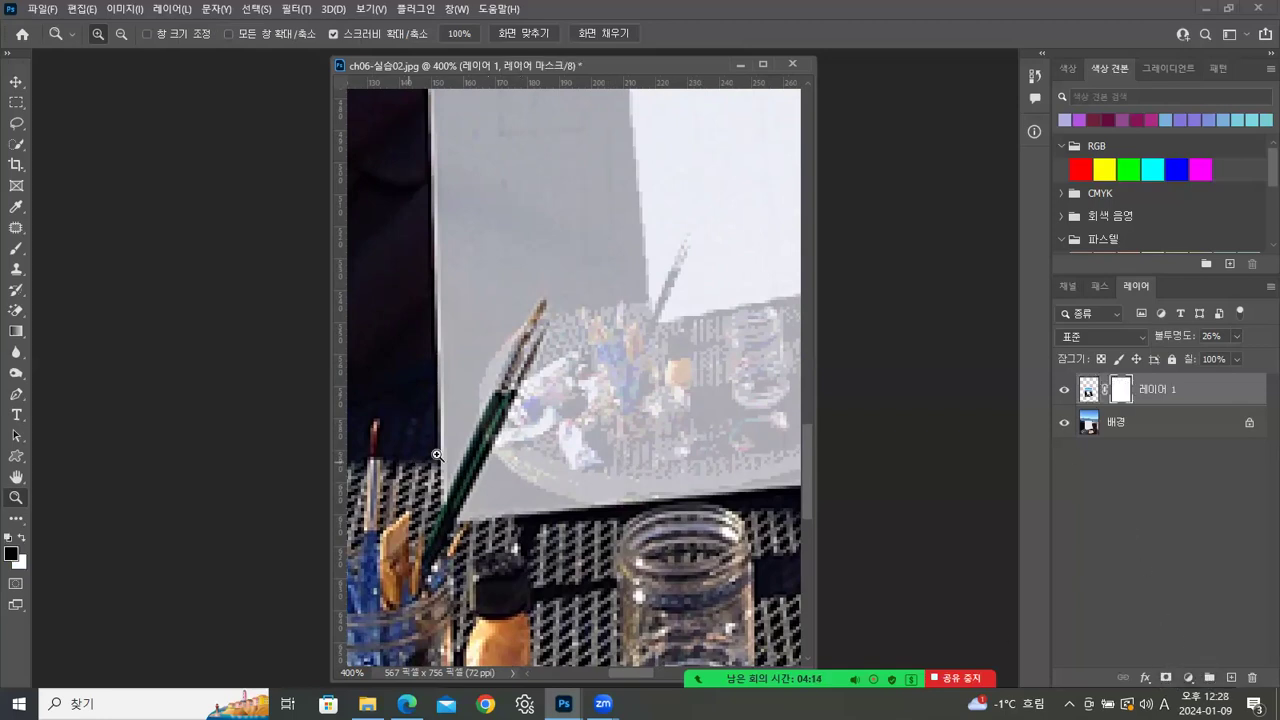
# Step: Choose the Brush tool with the hard round tip (선명한 원) from the general brushes
pyautogui.click(16, 248)
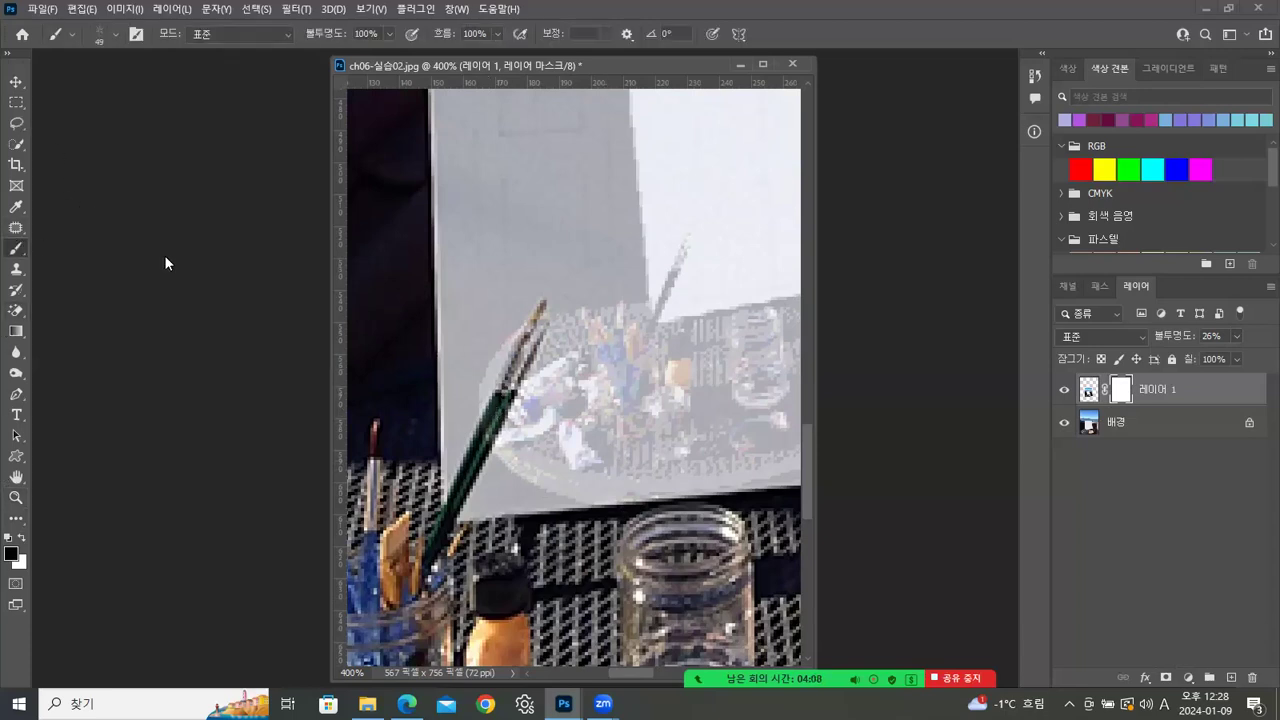
pyautogui.click(117, 35)
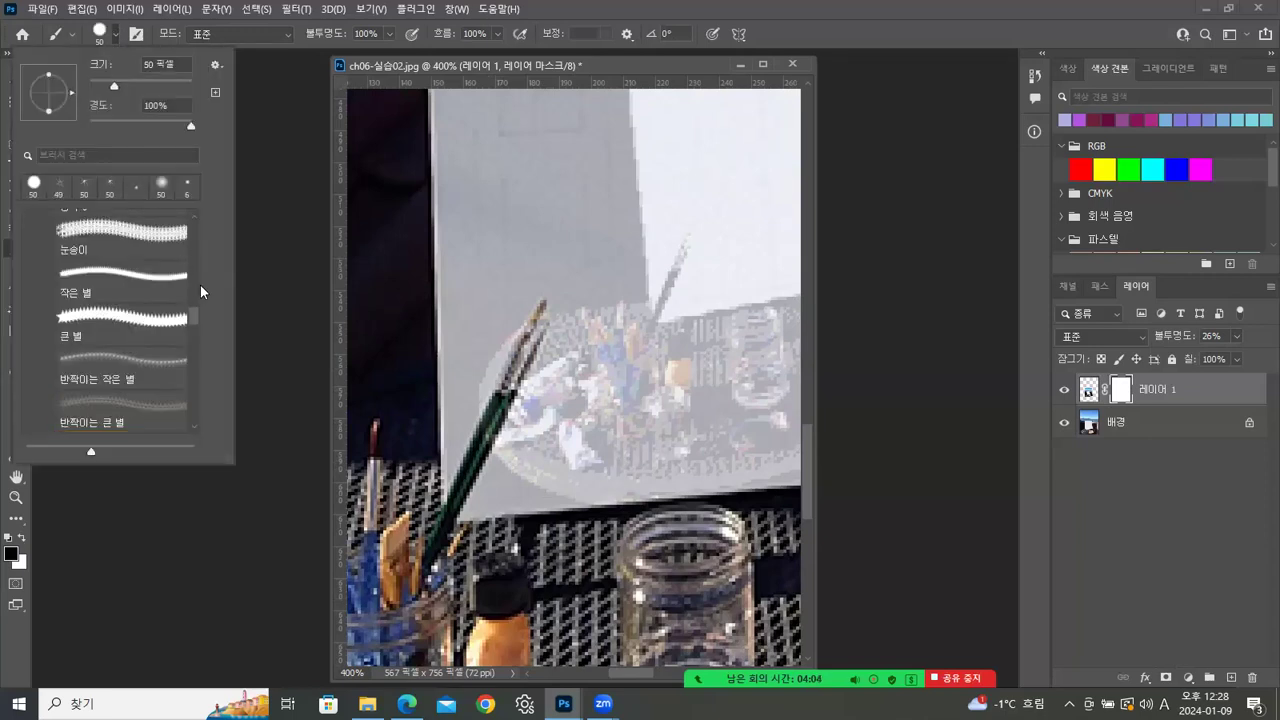
pyautogui.moveTo(195, 313); pyautogui.dragTo(182, 203)
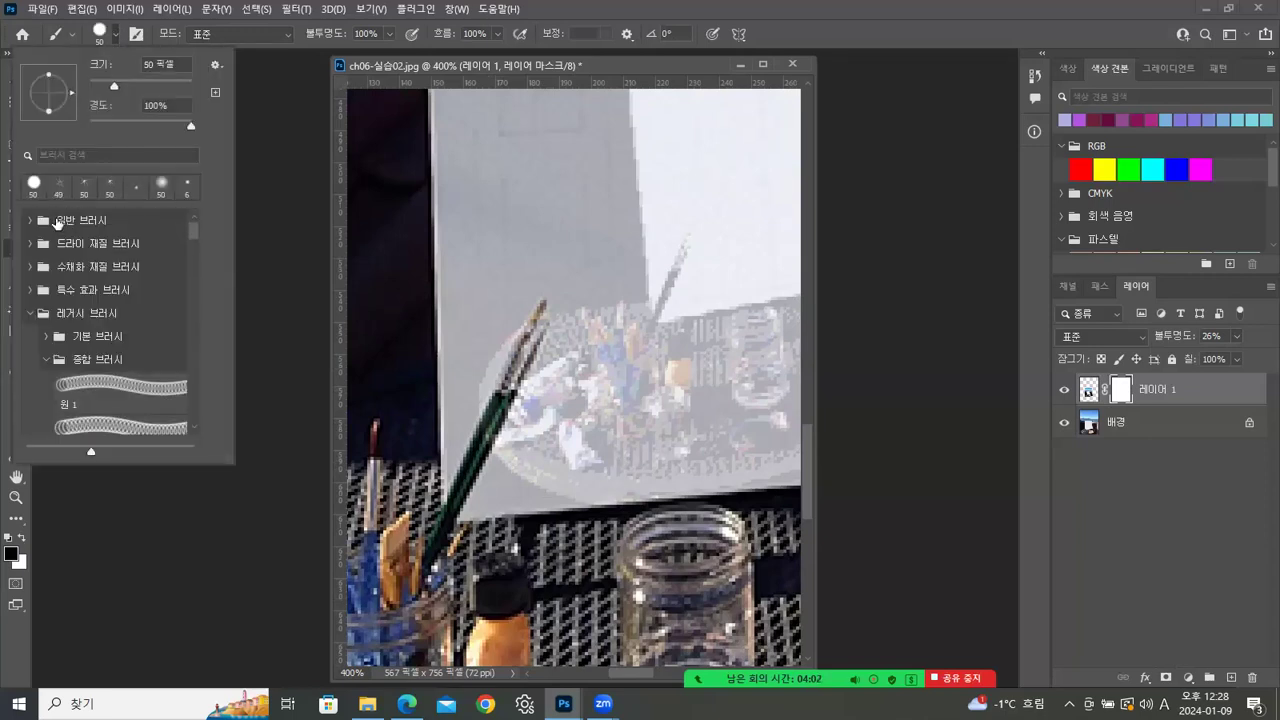
pyautogui.click(29, 220)
pyautogui.click(76, 287)
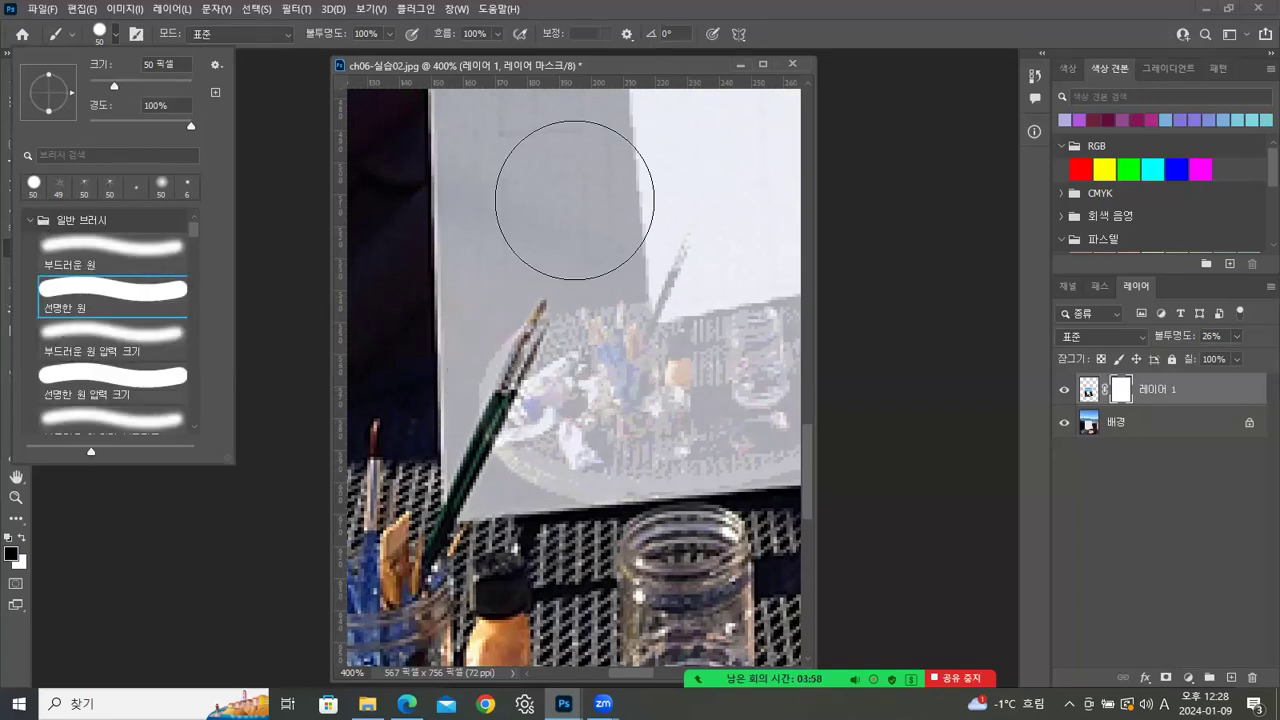
# Step: Paint black on the layer mask with a 4 px brush over the paintbrush that overlaps the canvas
pyautogui.click(625, 59)
pyautogui.press('[')
pyautogui.press('[')
pyautogui.press('[')
pyautogui.press('[')
pyautogui.press('[')
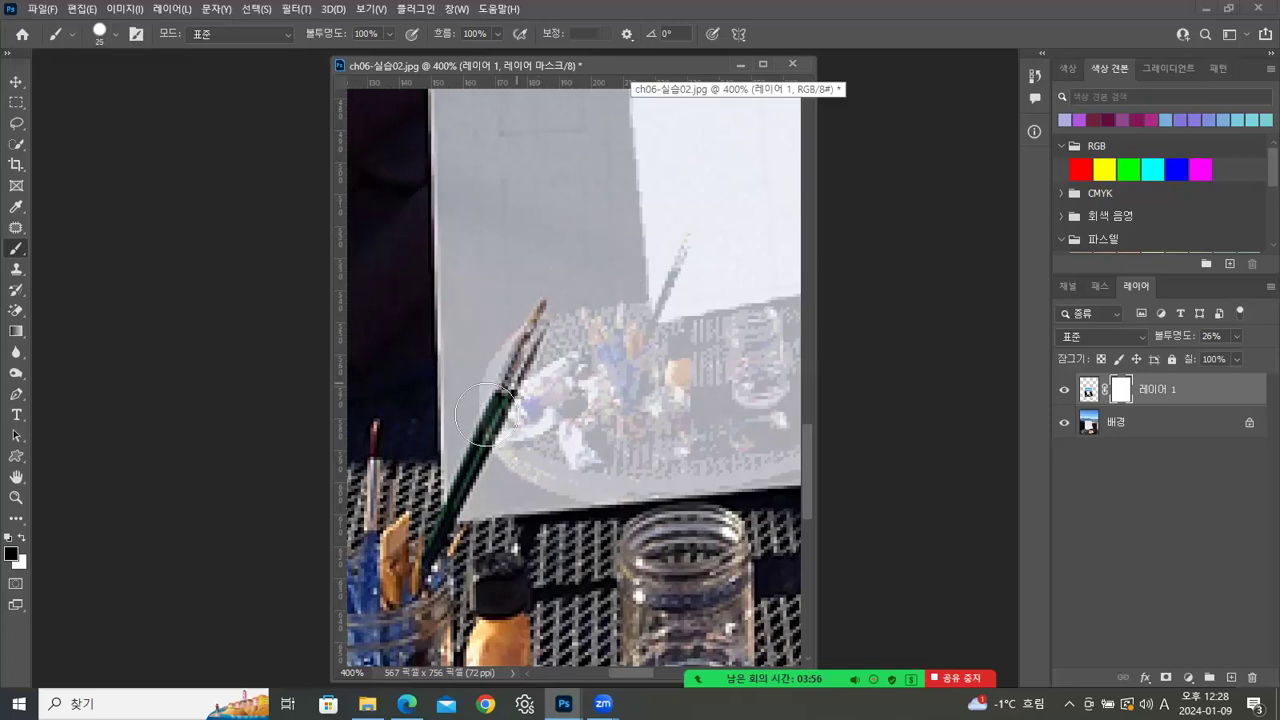
pyautogui.press('[')
pyautogui.press('[')
pyautogui.press('[')
pyautogui.press('[')
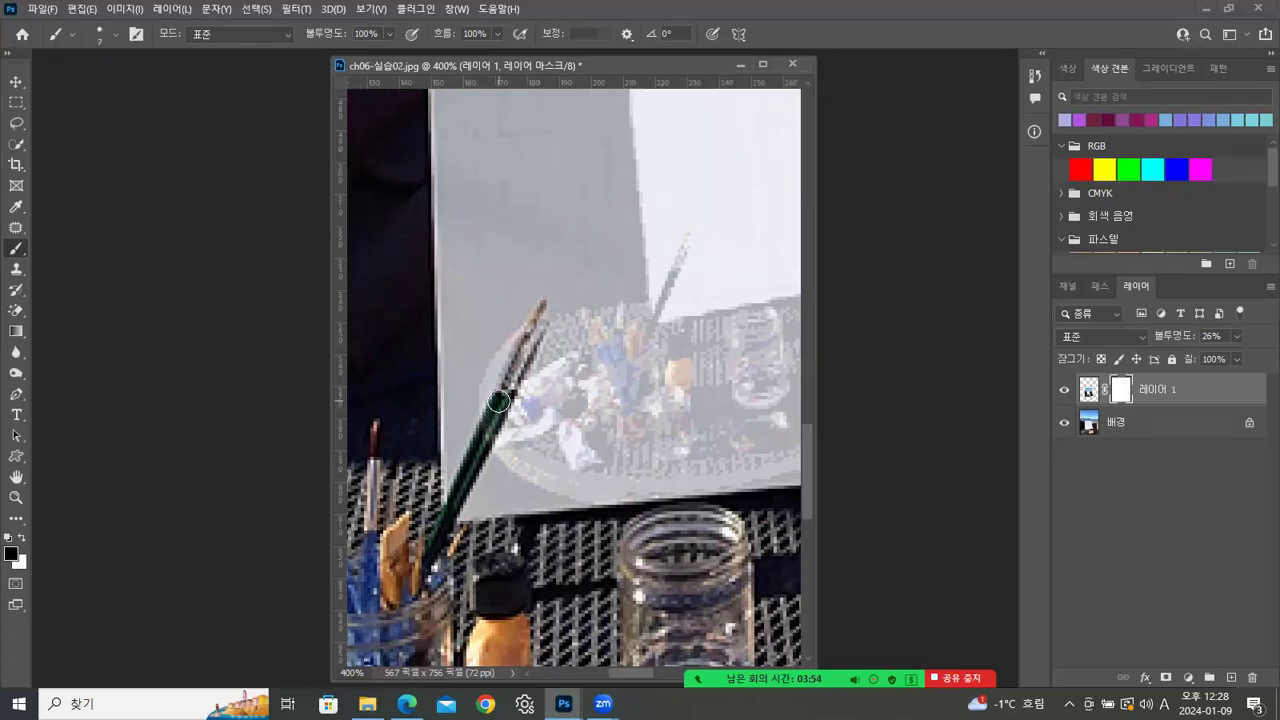
pyautogui.press('[')
pyautogui.moveTo(503, 399)
pyautogui.mouseDown()
pyautogui.moveTo(540, 312)
pyautogui.moveTo(504, 384)
pyautogui.moveTo(528, 358)
pyautogui.mouseUp()
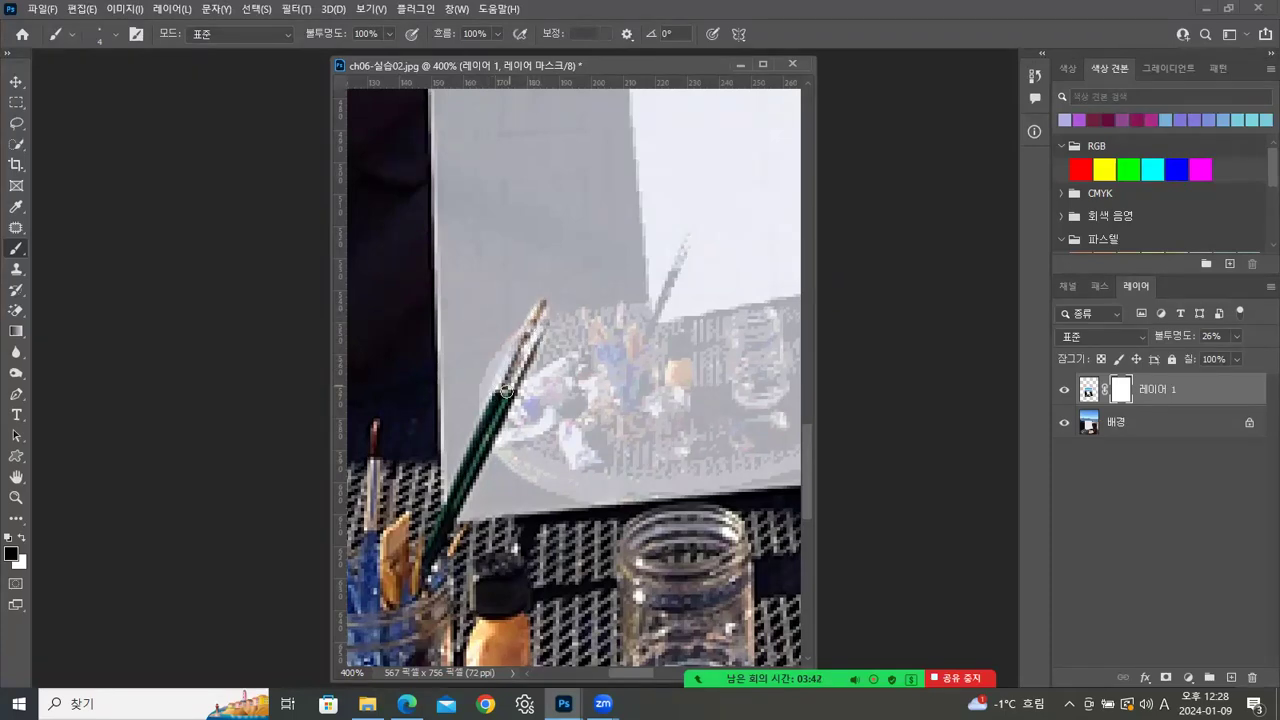
# Step: Raise the opacity of the 레이어 1 image to 100%, and reduce it to 66%
pyautogui.click(1086, 393)
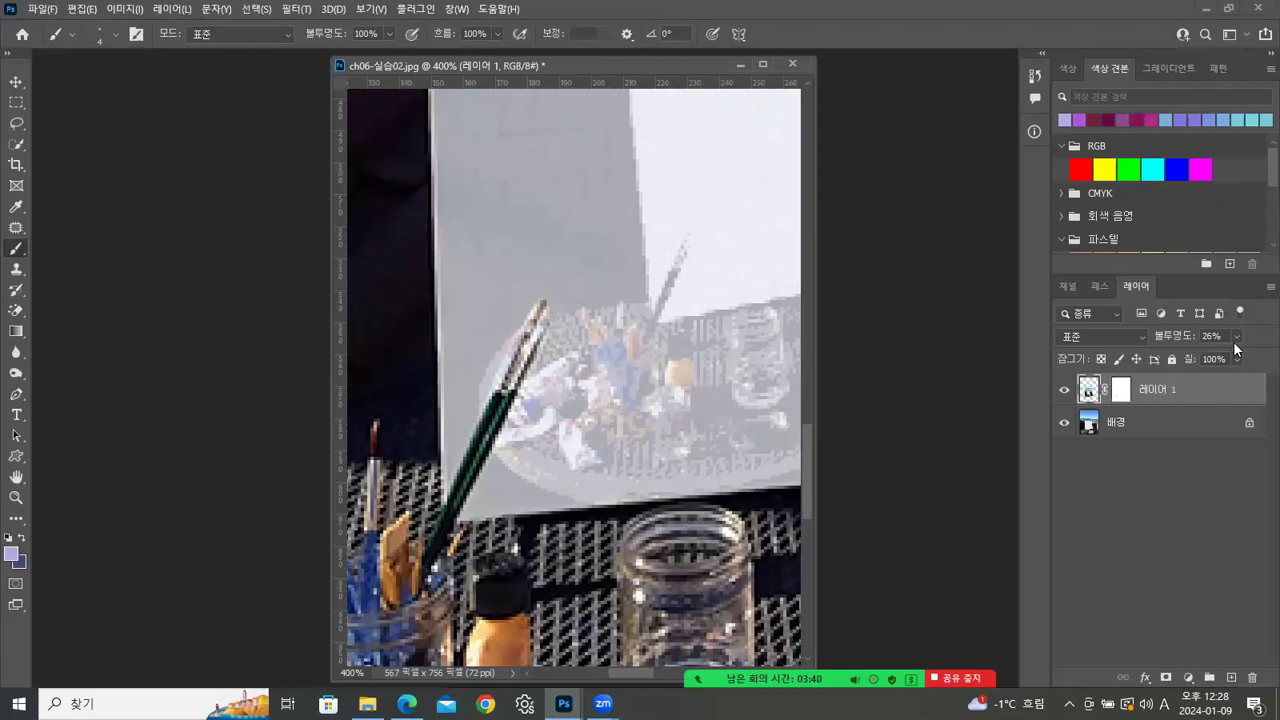
pyautogui.moveTo(1213, 360); pyautogui.dragTo(1266, 360)
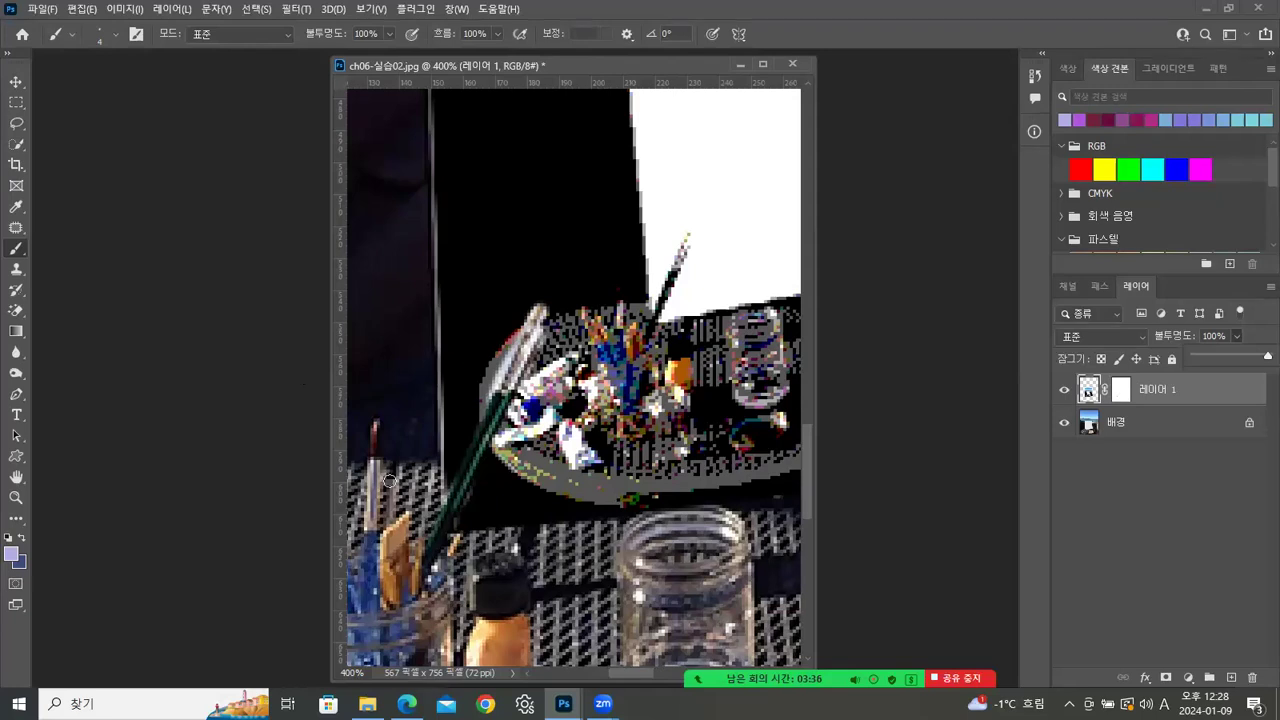
pyautogui.doubleClick(16, 497)
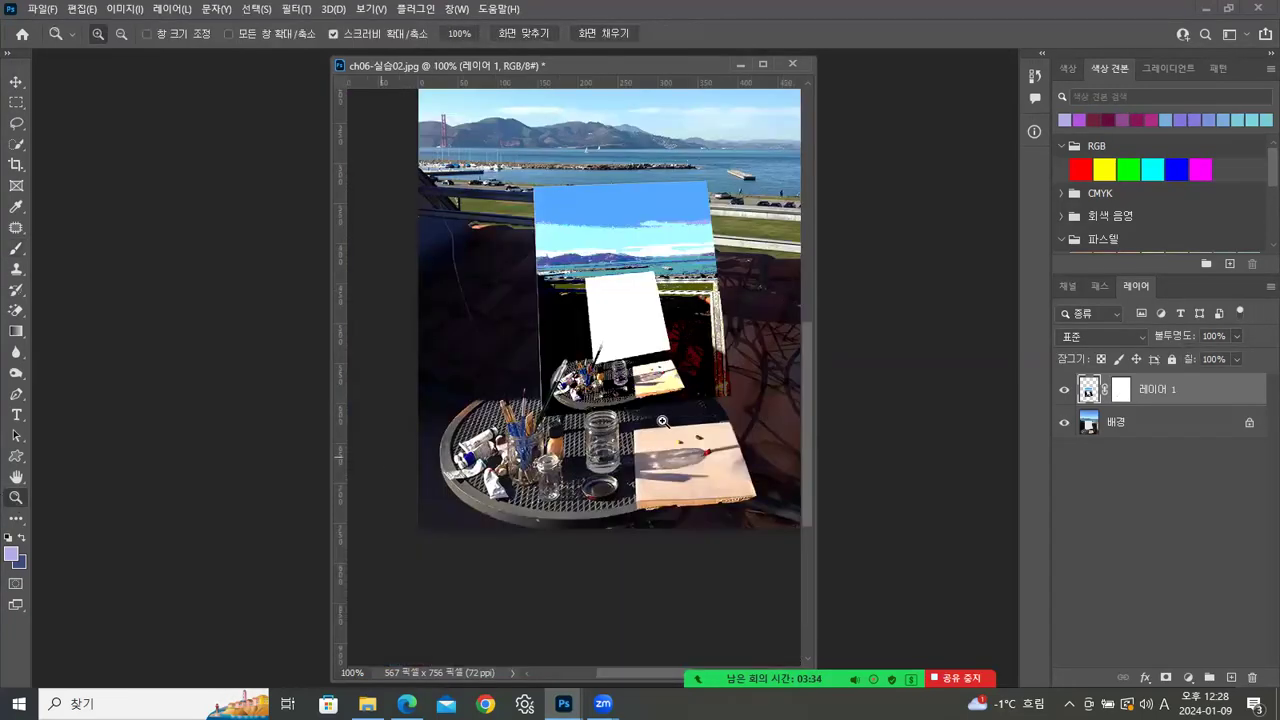
pyautogui.click(1237, 358)
pyautogui.moveTo(1221, 354); pyautogui.dragTo(1212, 358)
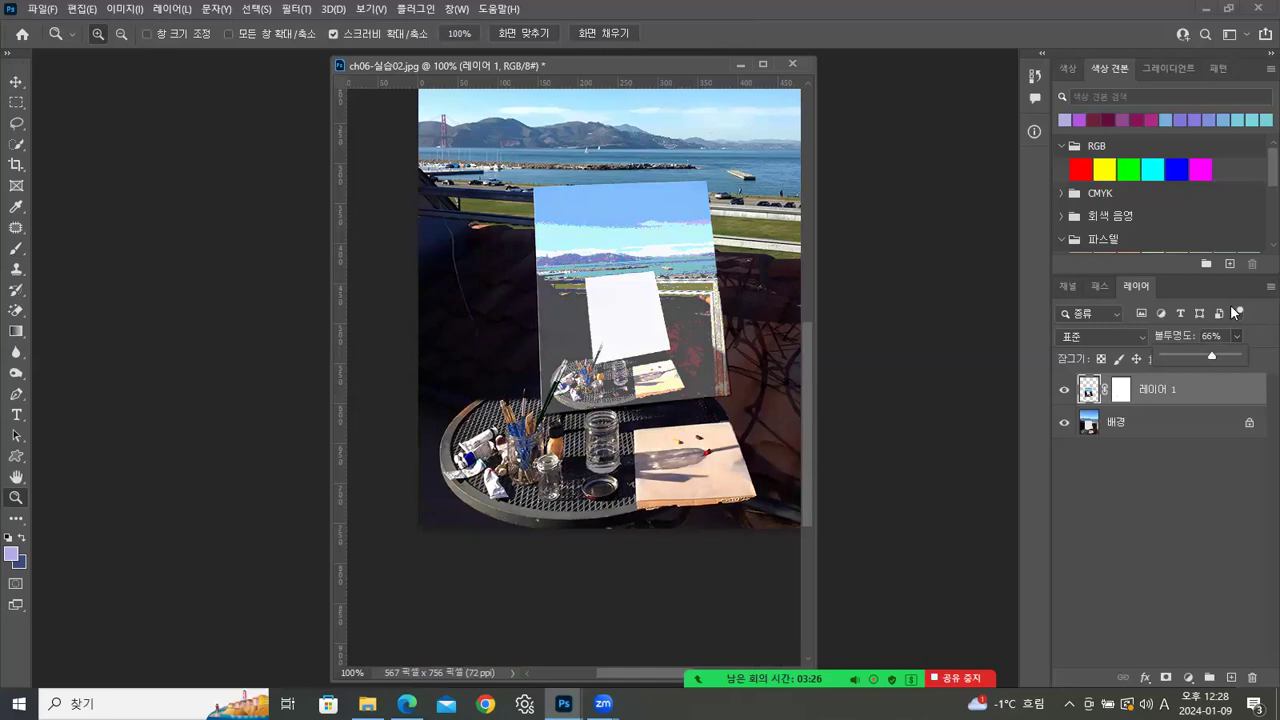
pyautogui.press('Return')
pyautogui.hotkey('ctrl', '-')
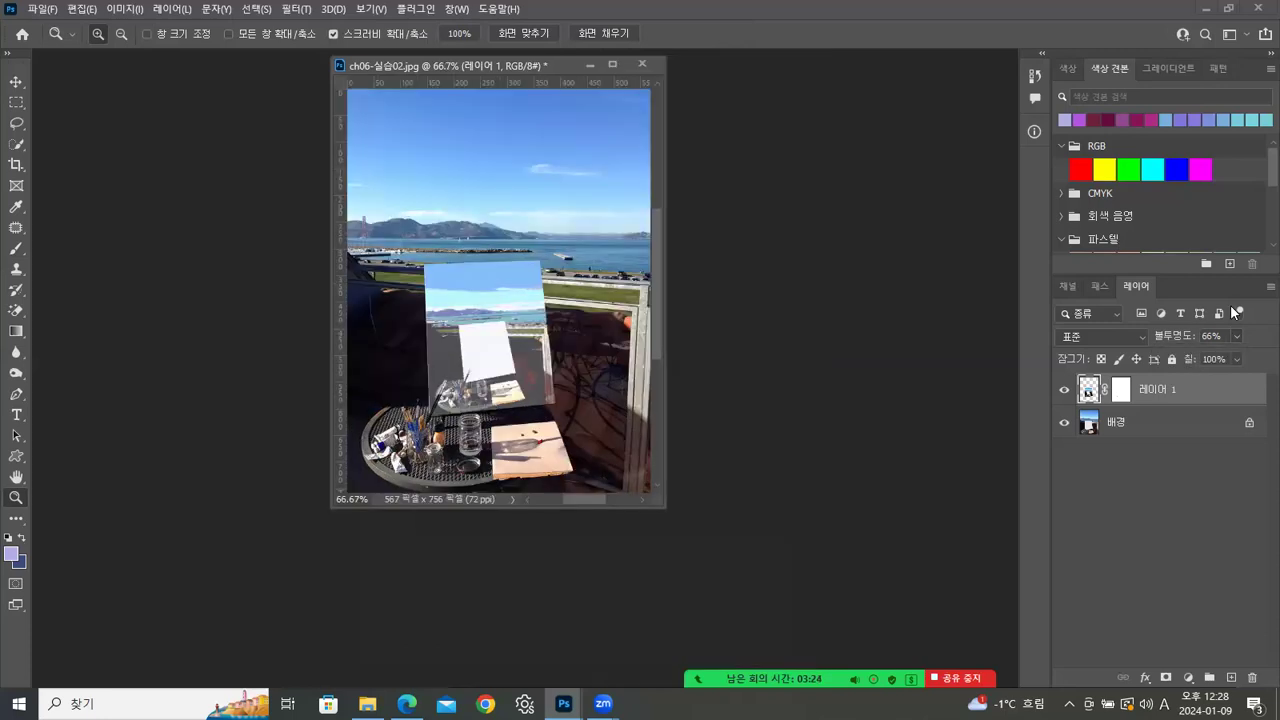
pyautogui.hotkey('ctrl', '+')
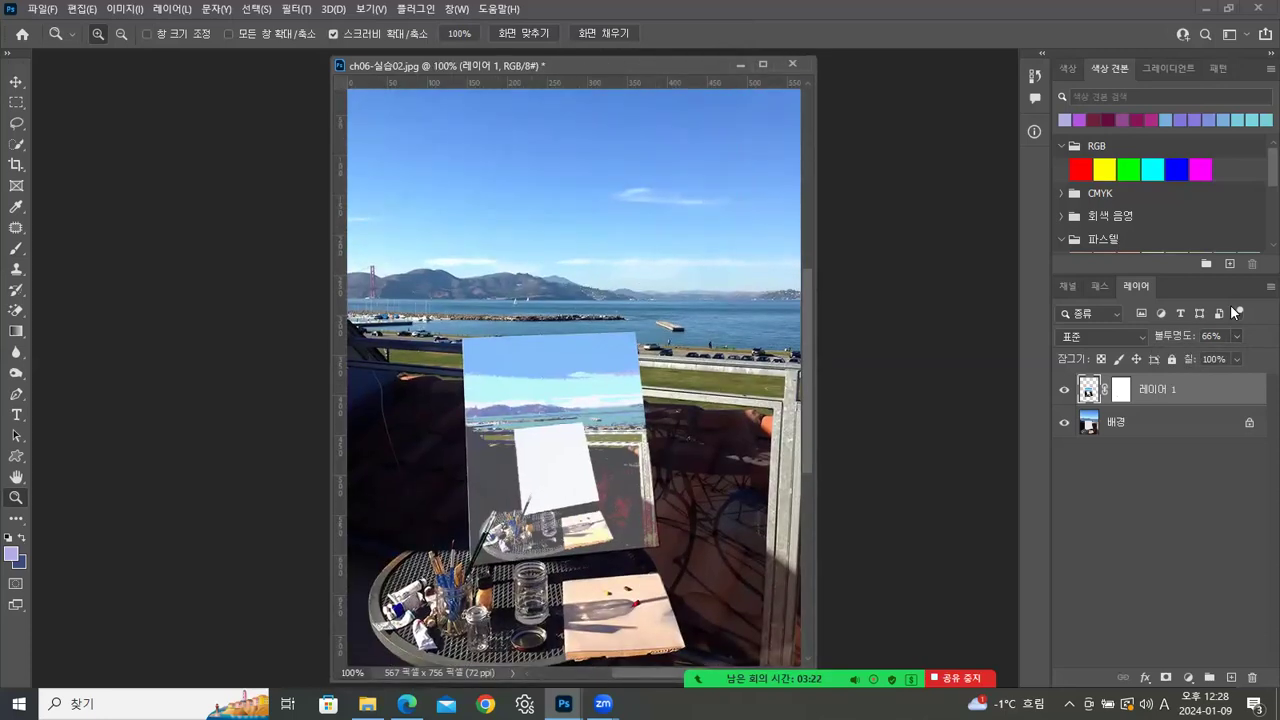
pyautogui.hotkey('ctrl', '-')
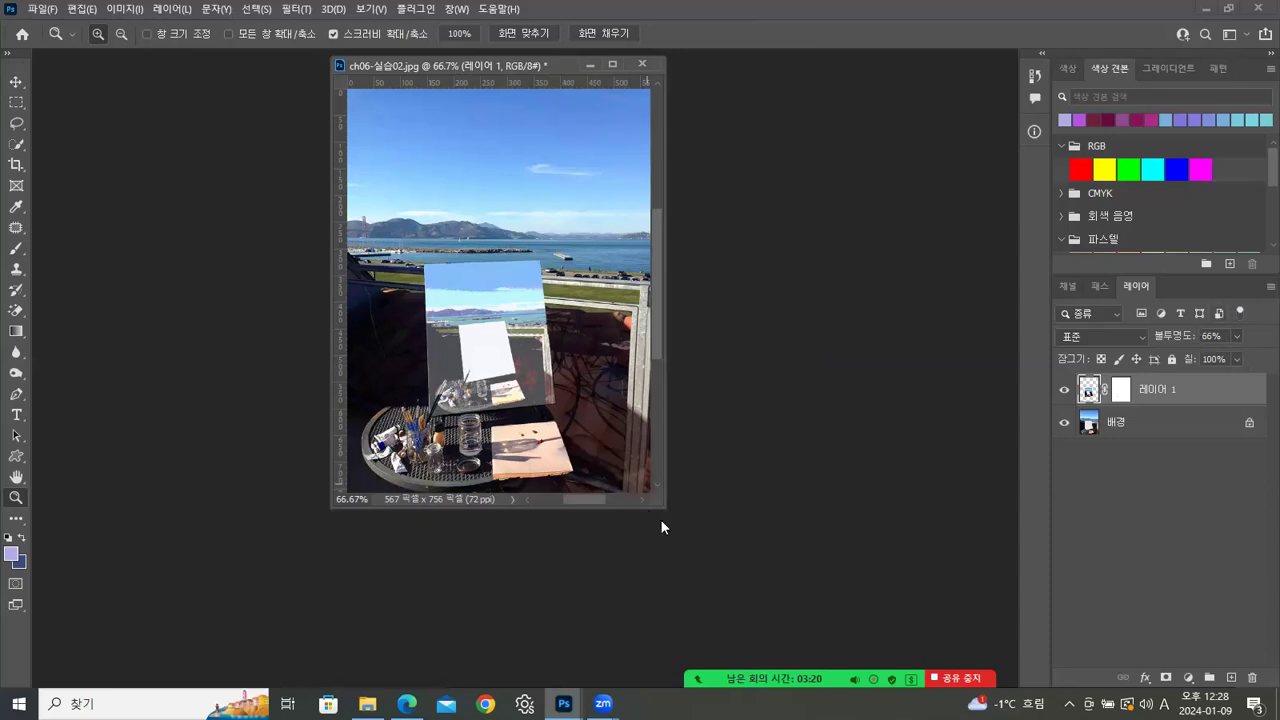
pyautogui.moveTo(660, 503); pyautogui.dragTo(707, 536)
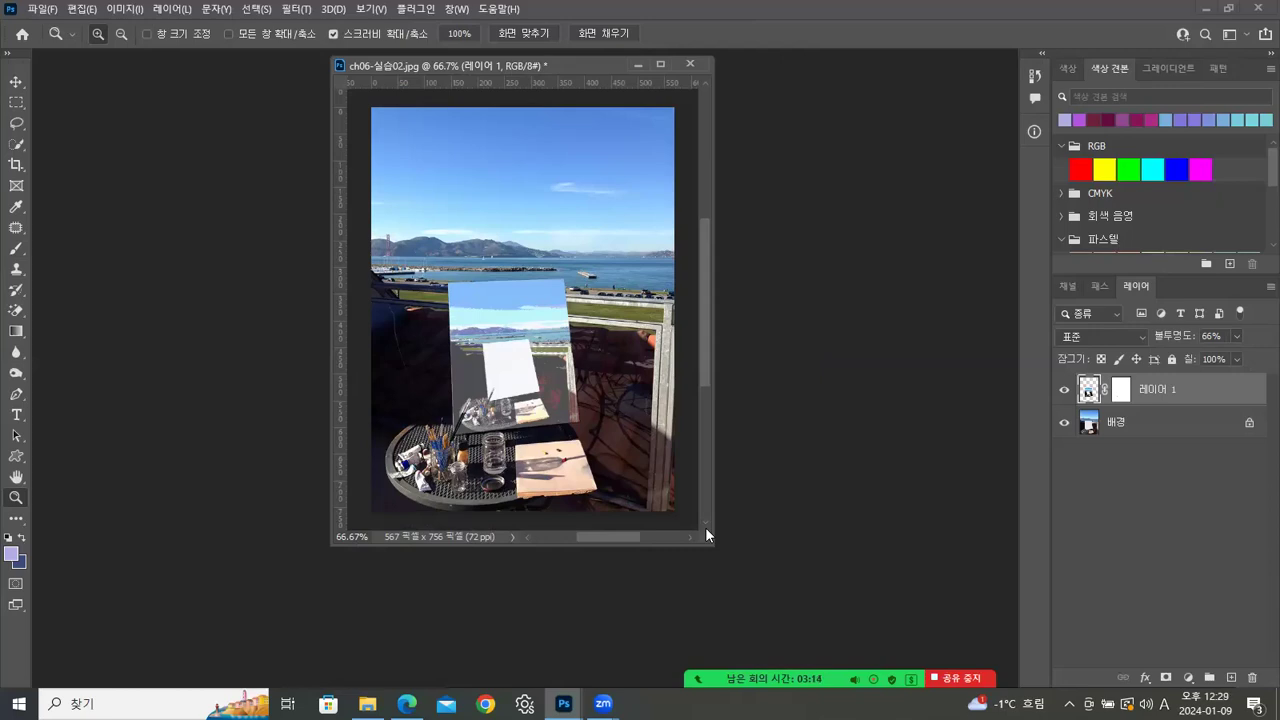
# Step: Save a copy of the finished picture as the JPEG file 09_01.jpg in the 완성 folder
pyautogui.click(38, 10)
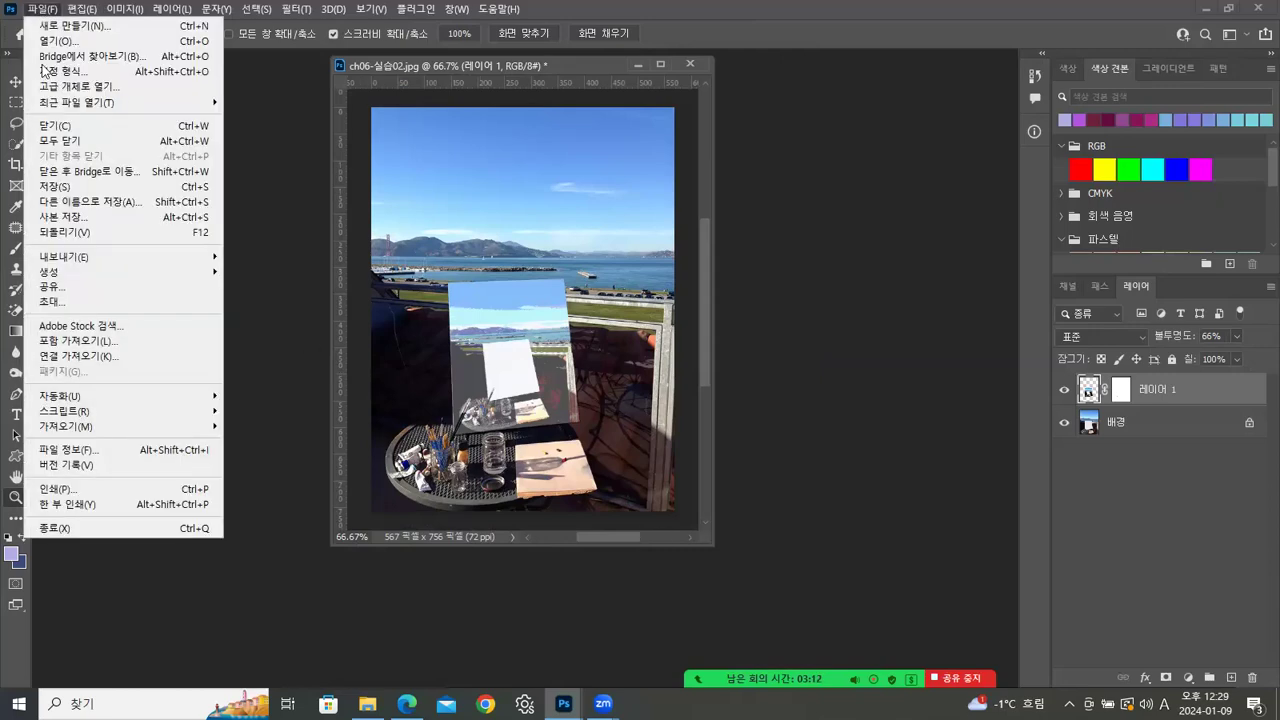
pyautogui.click(65, 218)
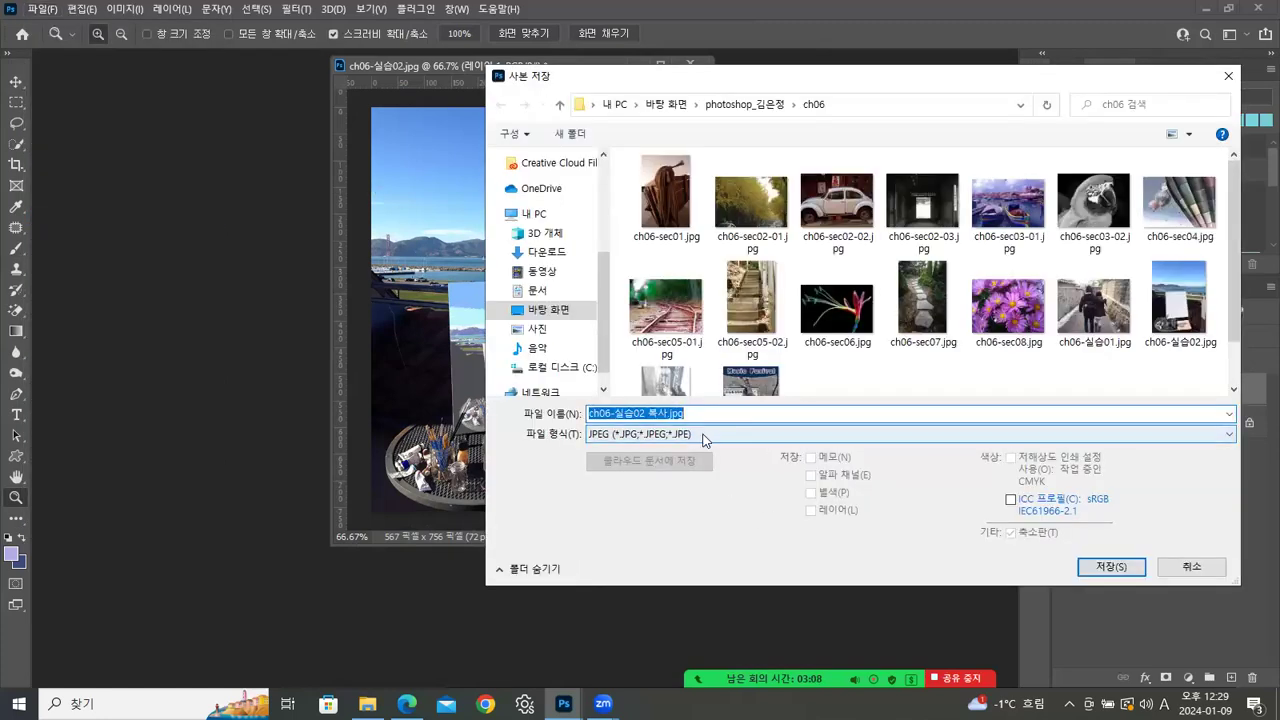
pyautogui.click(748, 103)
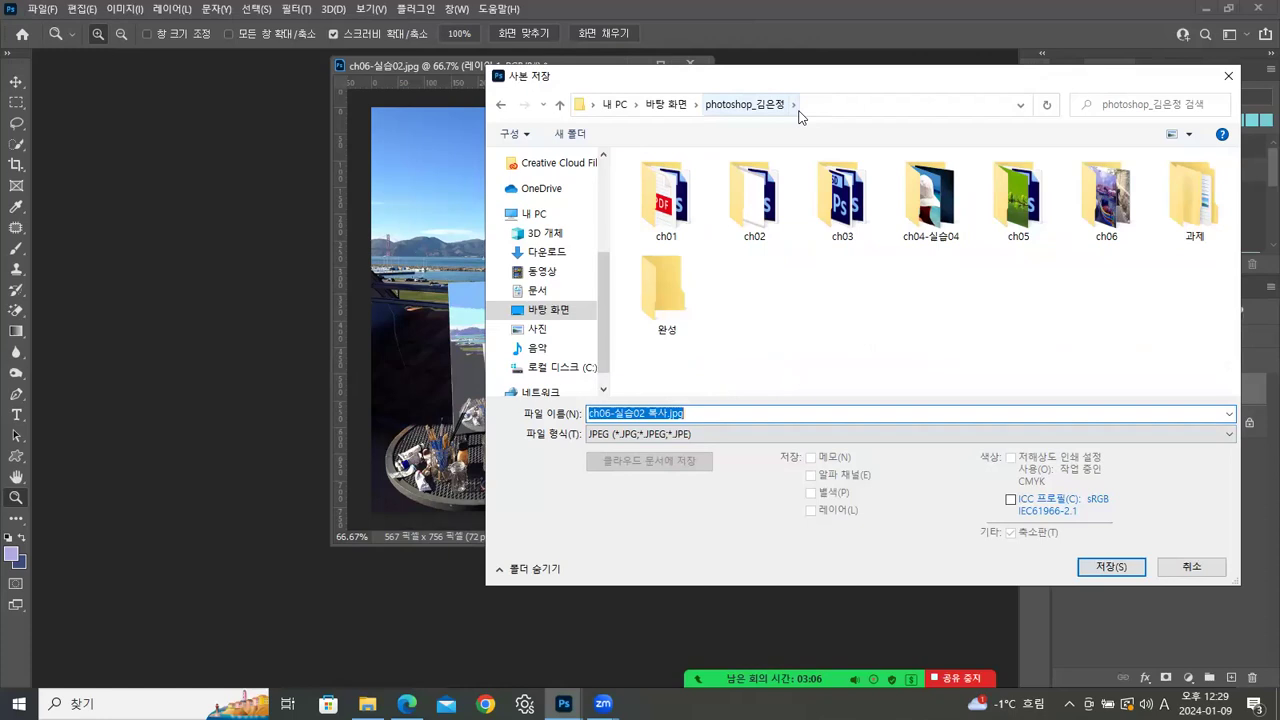
pyautogui.doubleClick(665, 293)
pyautogui.moveTo(1238, 253); pyautogui.dragTo(1238, 360)
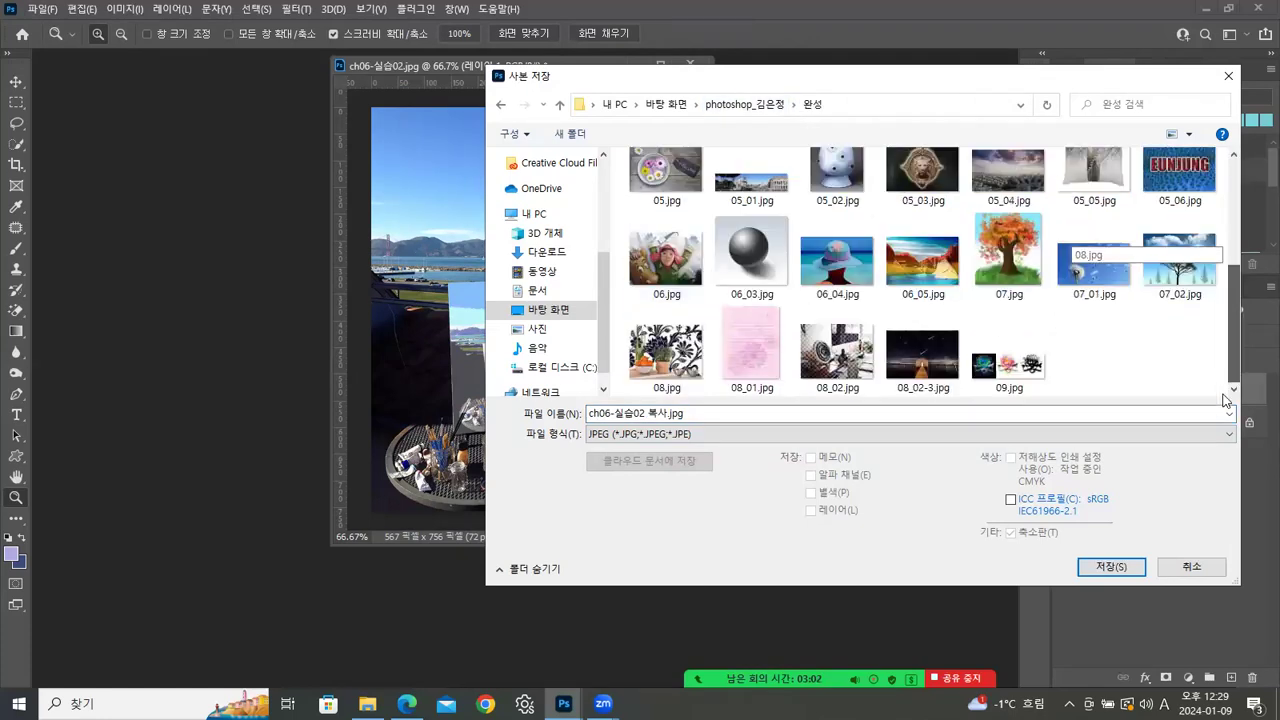
pyautogui.click(1009, 355)
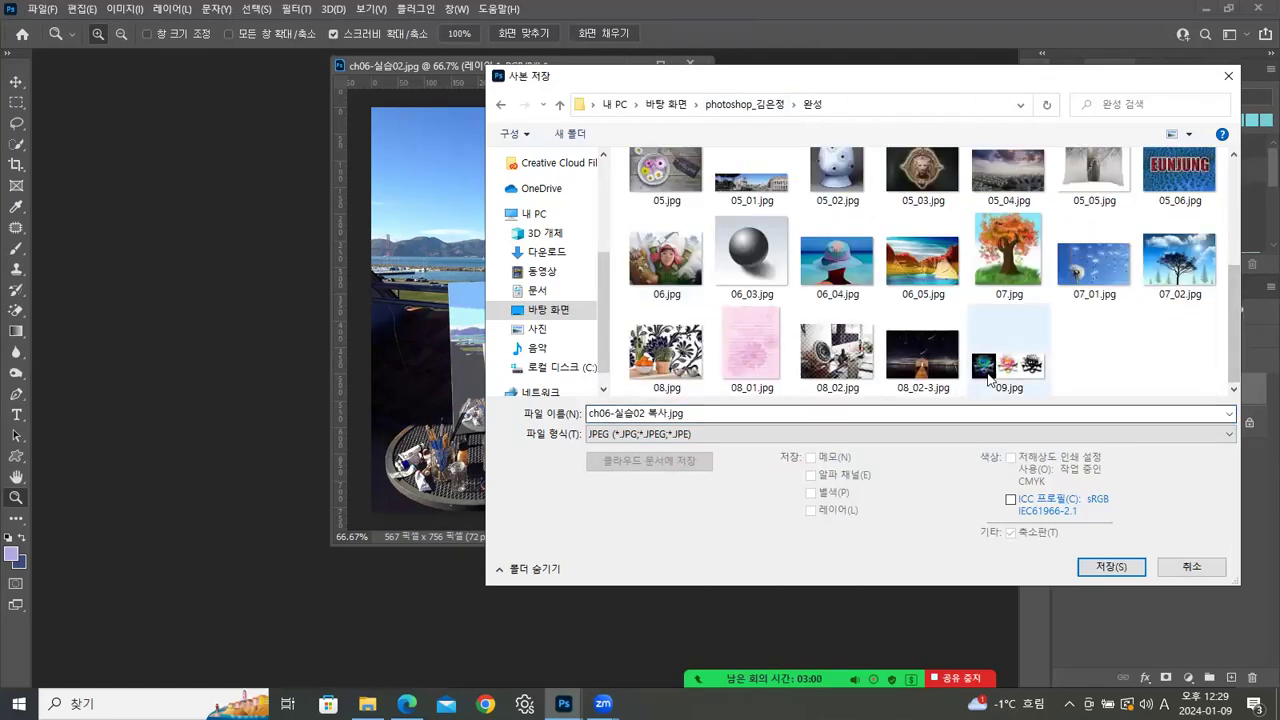
pyautogui.doubleClick(600, 413)
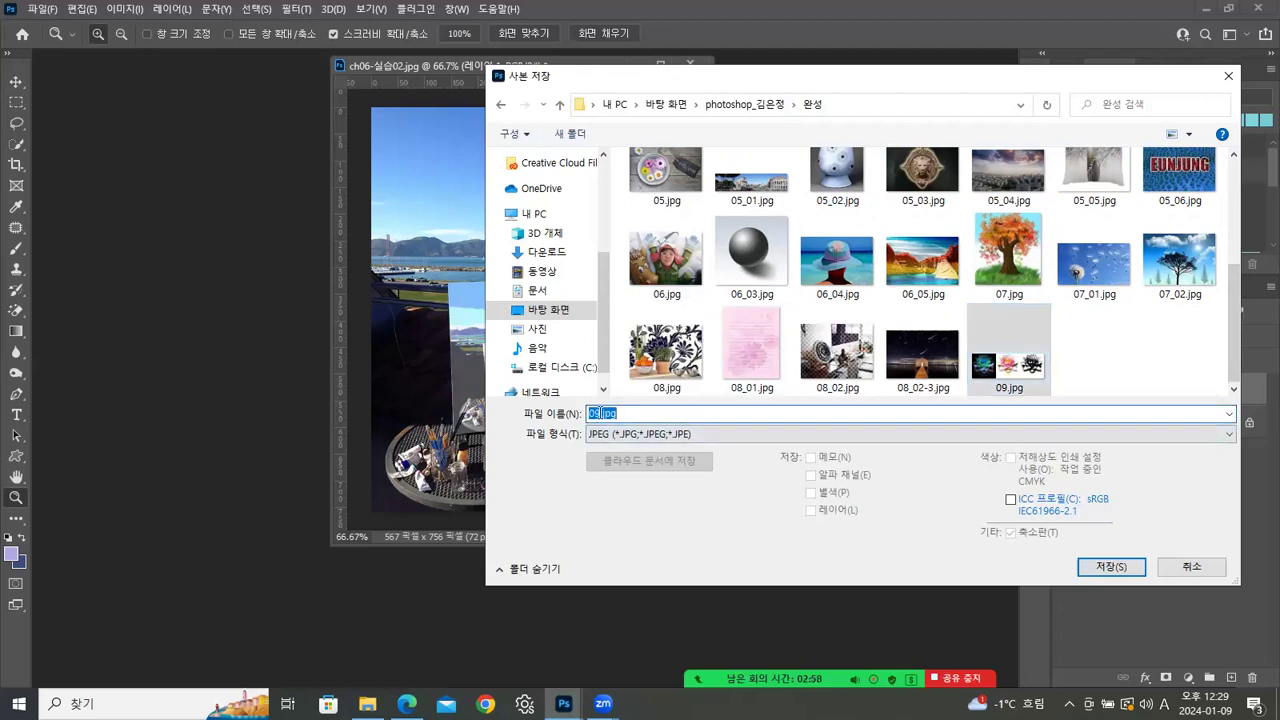
pyautogui.click(600, 413)
pyautogui.write('_01')
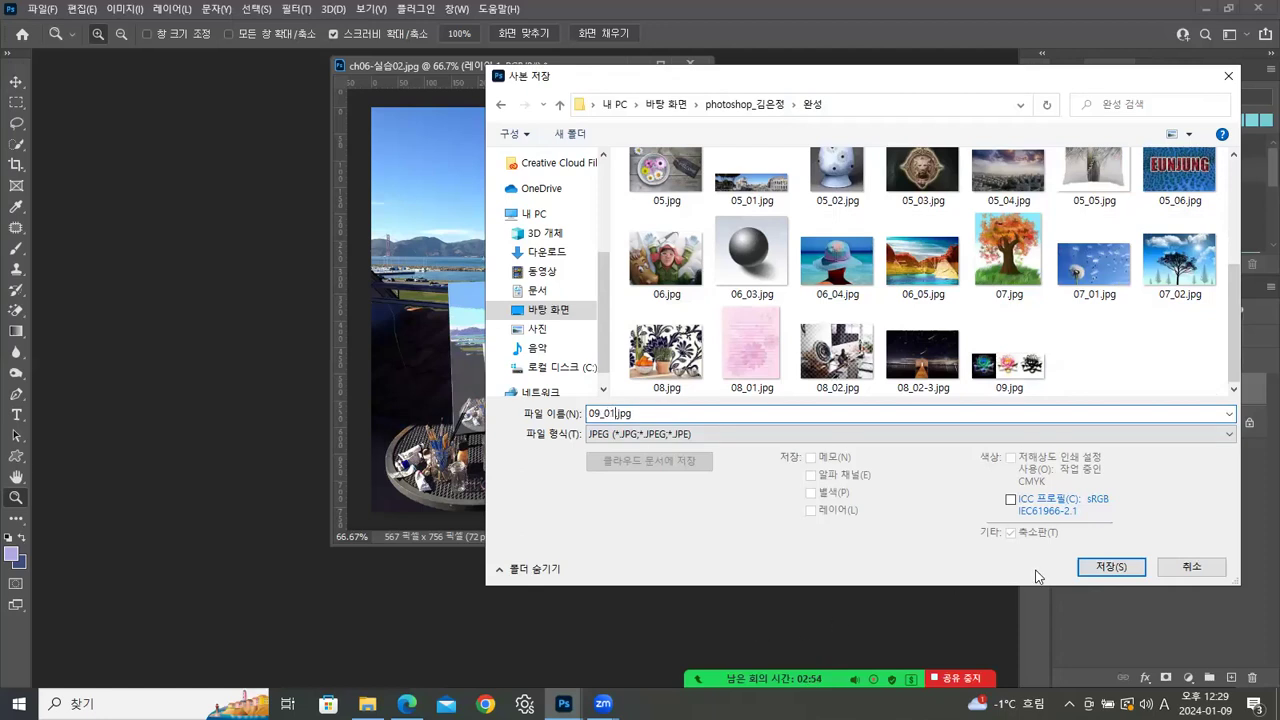
pyautogui.click(1087, 564)
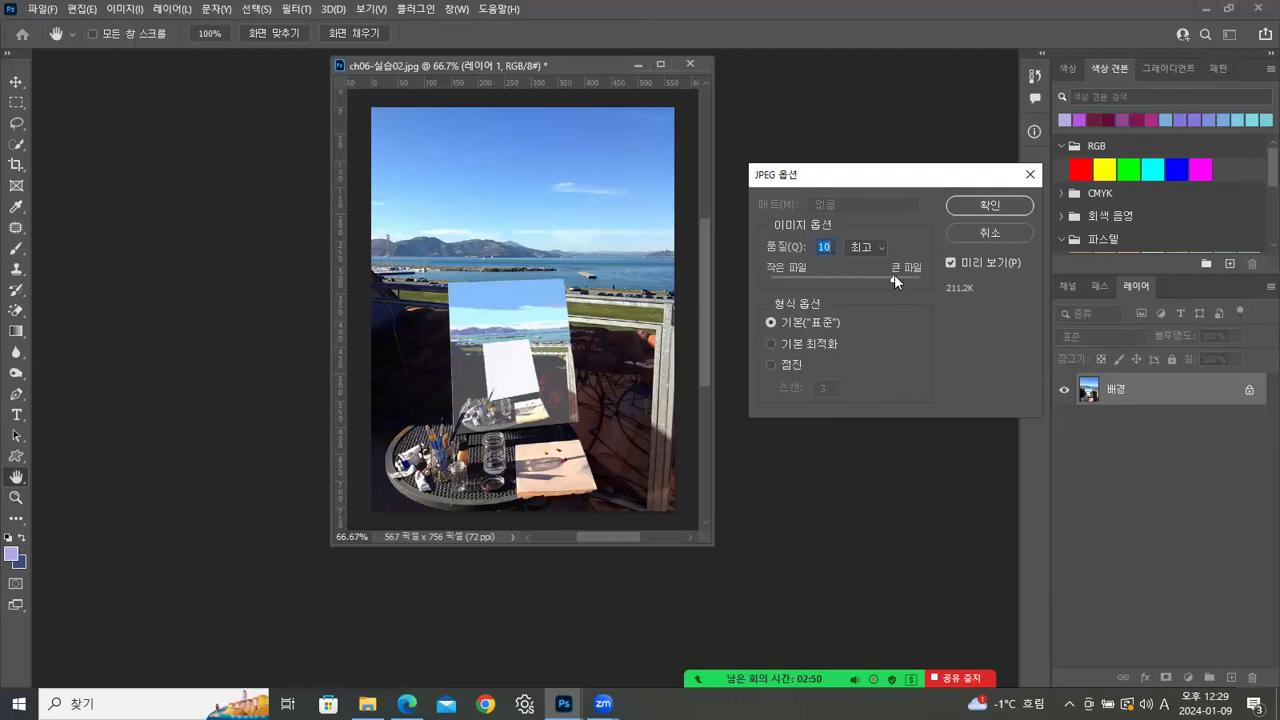
# Step: Adjust the JPEG quality of the copy and confirm the export options
pyautogui.moveTo(893, 277); pyautogui.dragTo(919, 279)
pyautogui.moveTo(919, 279); pyautogui.dragTo(901, 279)
pyautogui.click(972, 205)
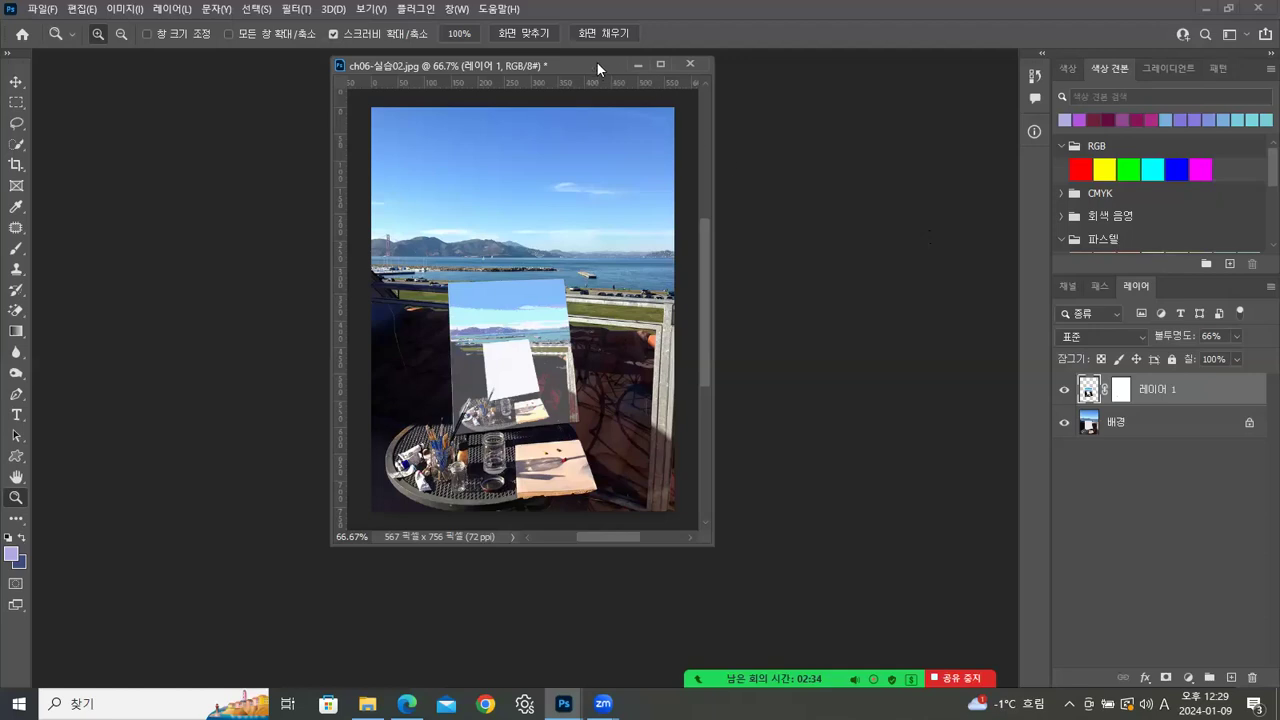
# Step: Hide 레이어 1 and show it again to compare the blank canvas with the composited picture
pyautogui.moveTo(596, 61); pyautogui.dragTo(552, 77)
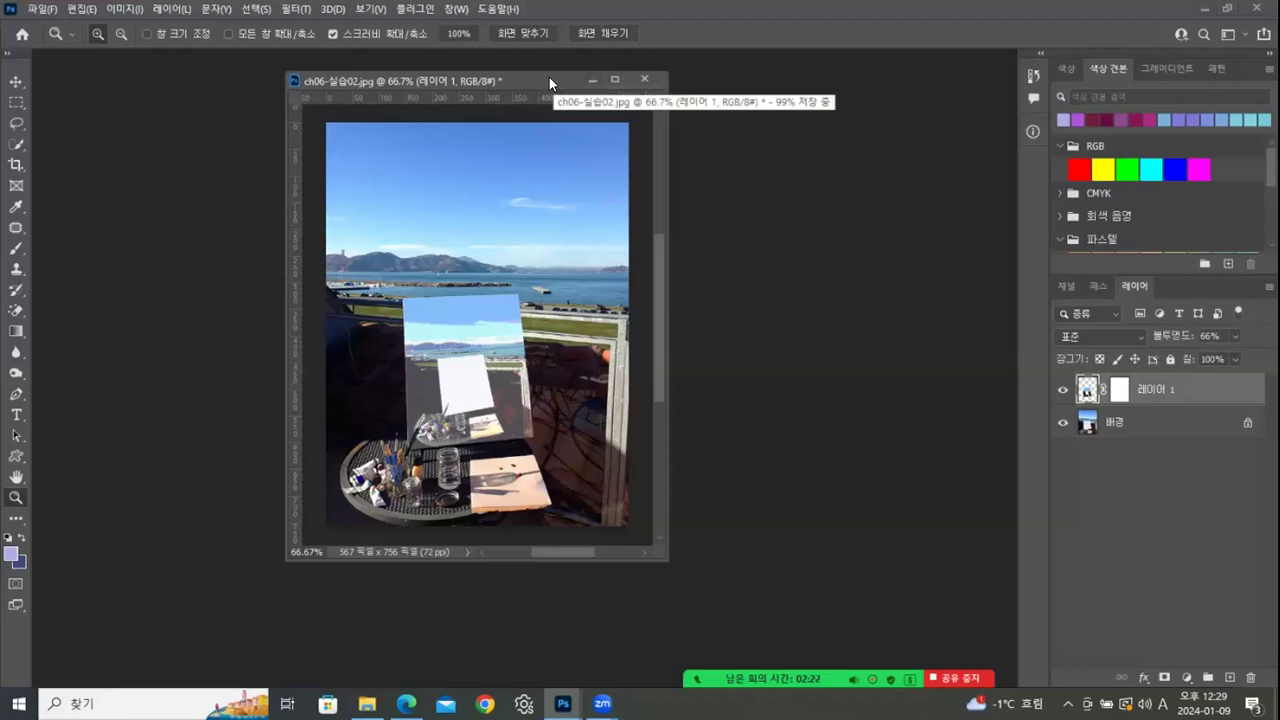
pyautogui.click(1064, 389)
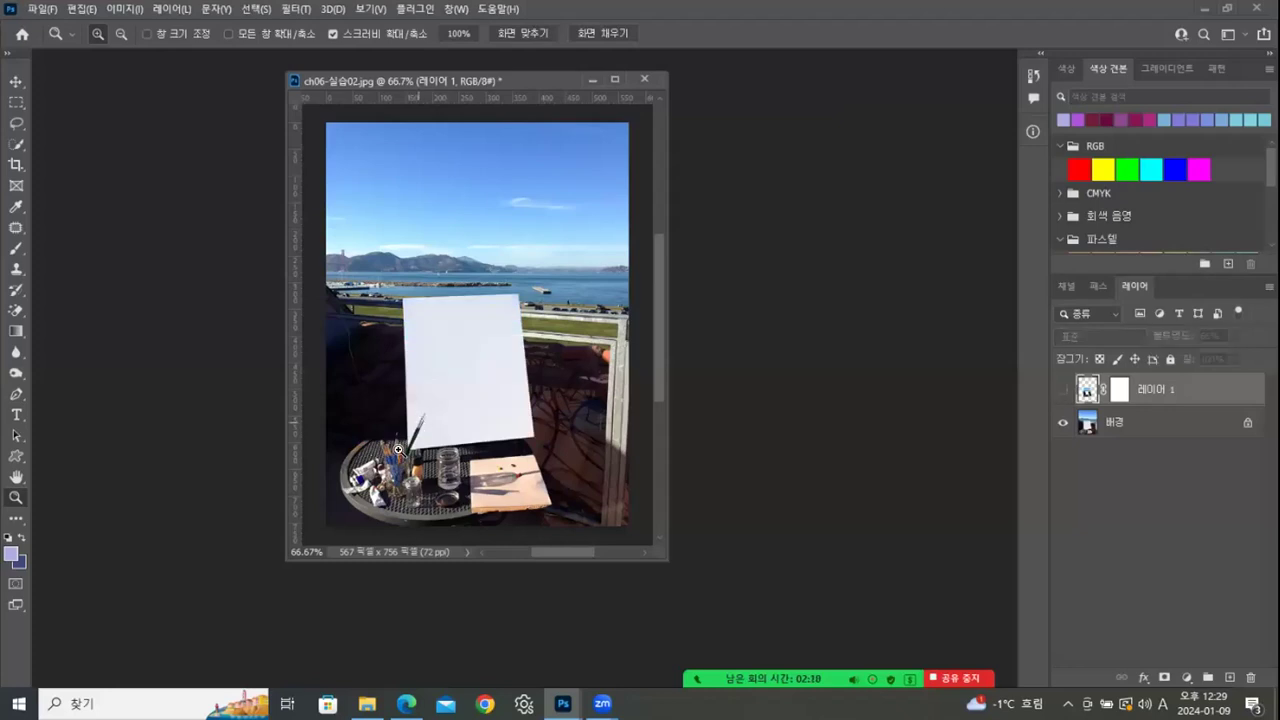
pyautogui.click(1063, 389)
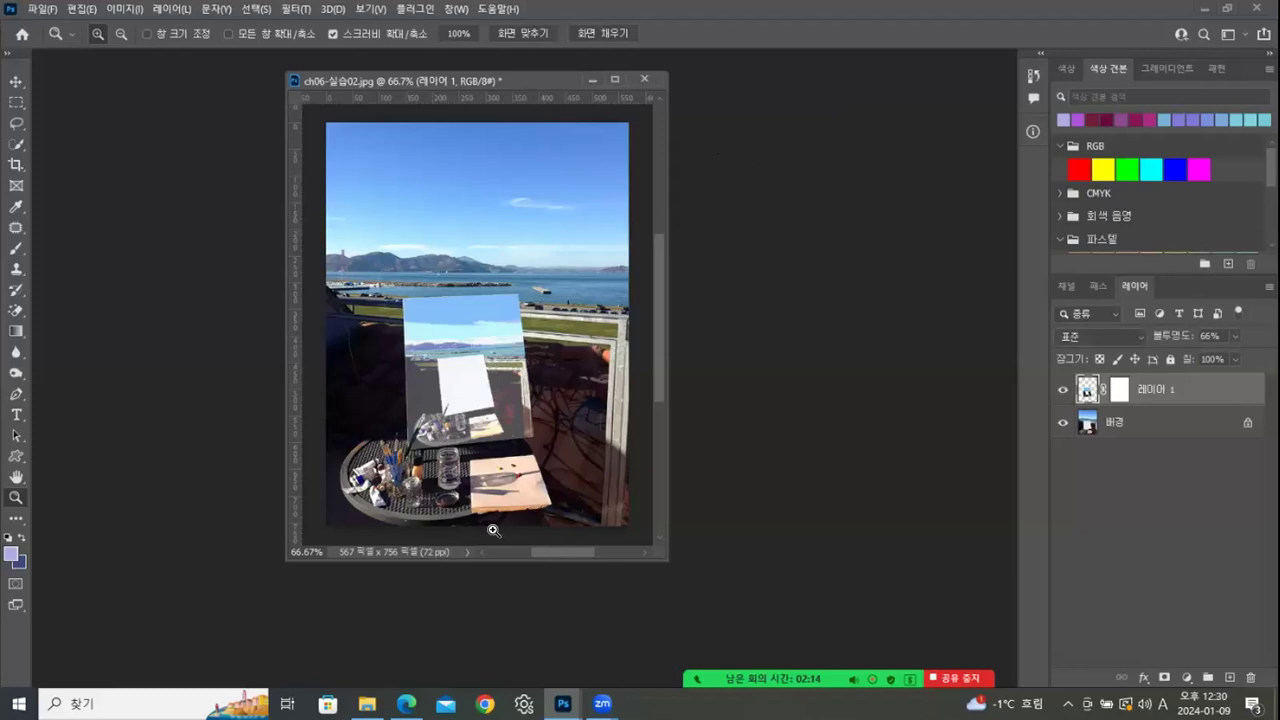
# Step: Close ch06-실습02.jpg without saving and open ch06-실습04.jpg from the ch06 folder in Photoshop
pyautogui.click(645, 79)
pyautogui.click(680, 268)
pyautogui.click(367, 703)
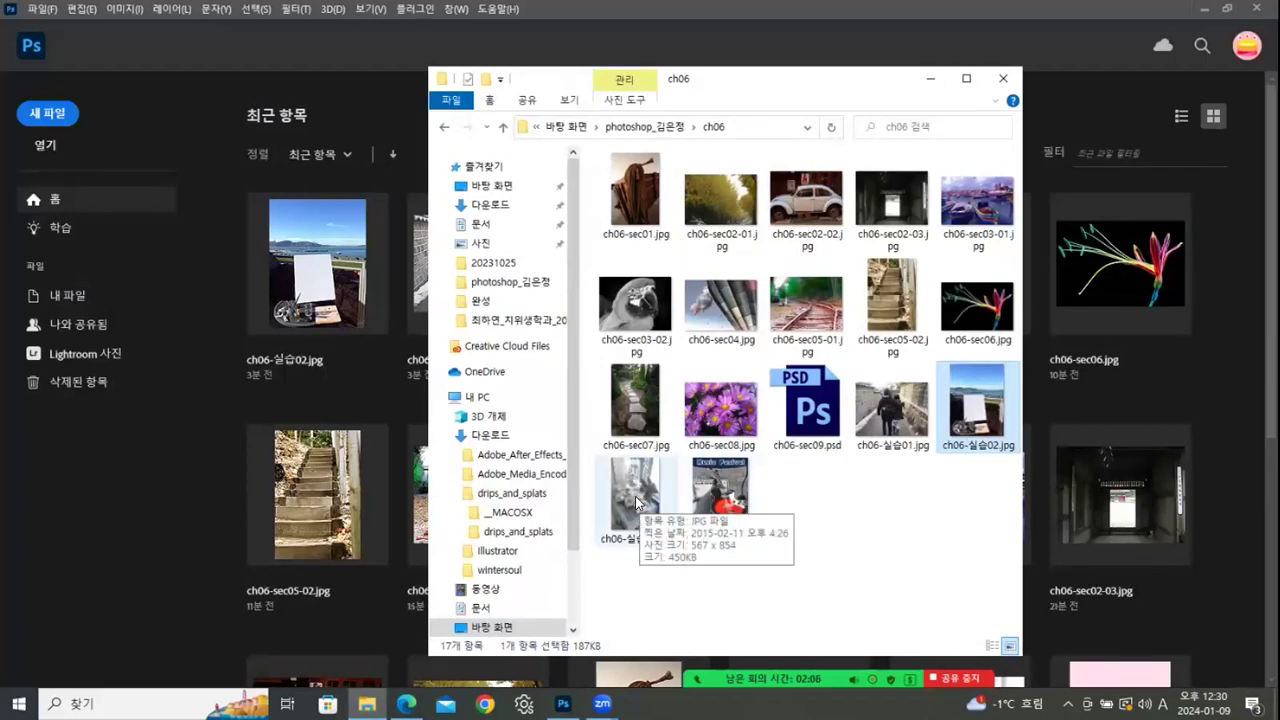
pyautogui.click(735, 492)
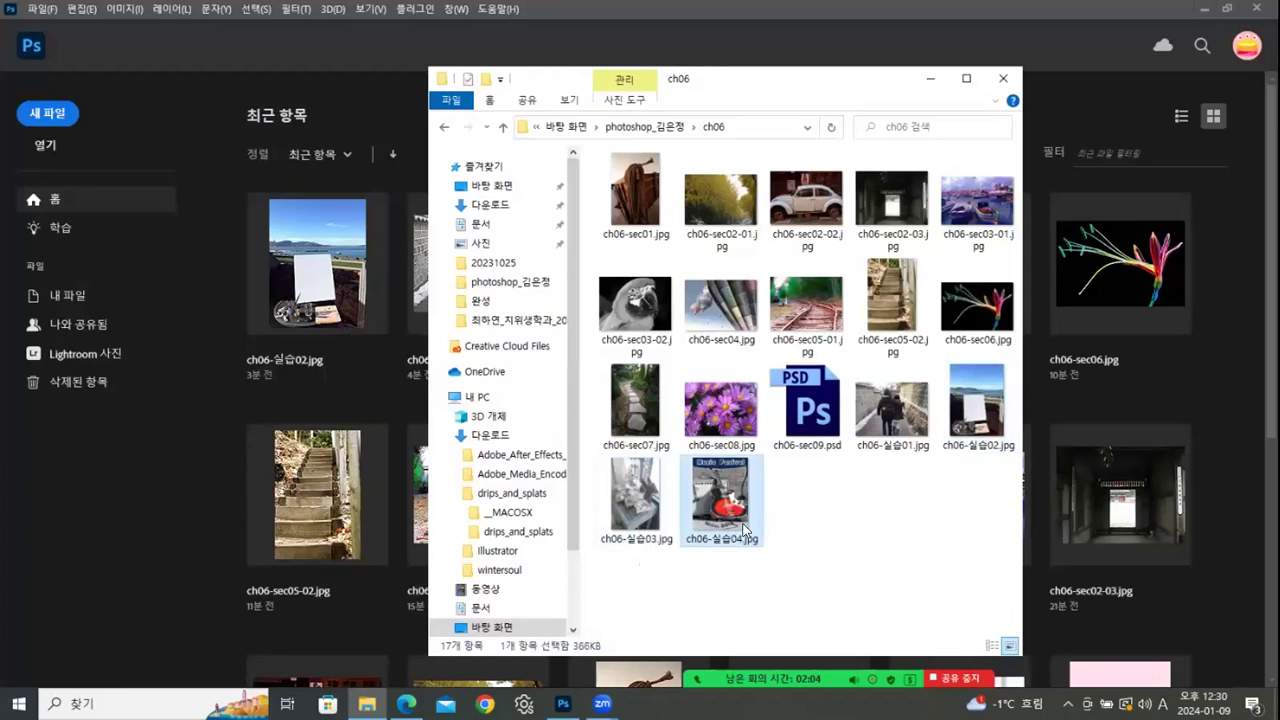
pyautogui.moveTo(745, 528); pyautogui.dragTo(210, 565)
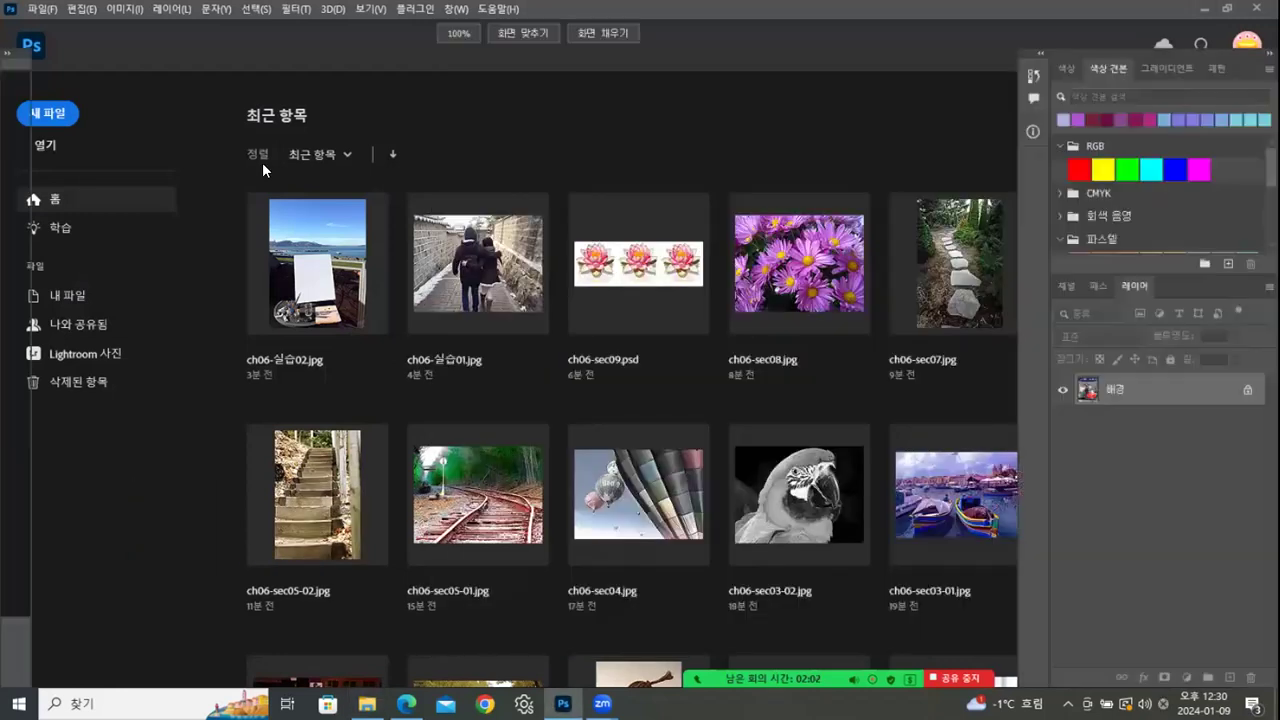
pyautogui.moveTo(115, 60); pyautogui.dragTo(265, 85)
# Step: Turn the guitar poster pure black and white with a Threshold adjustment at level 128
pyautogui.click(120, 10)
pyautogui.moveTo(160, 49)
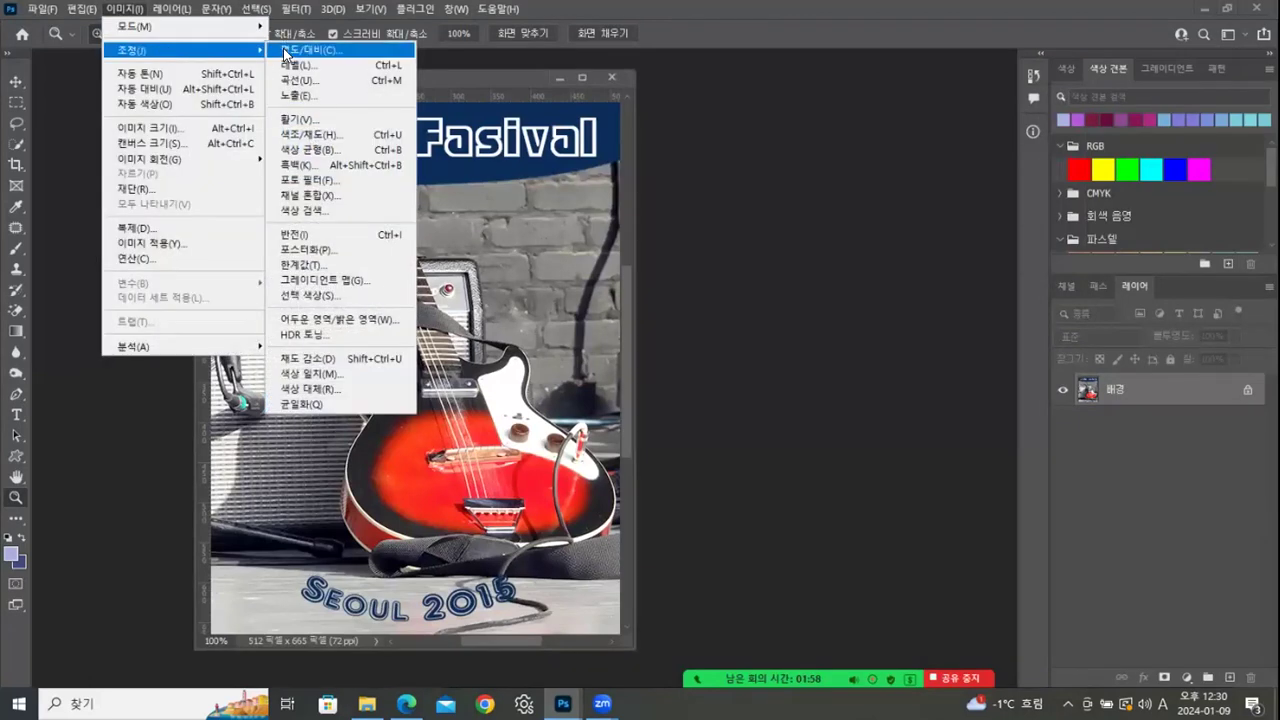
pyautogui.click(324, 268)
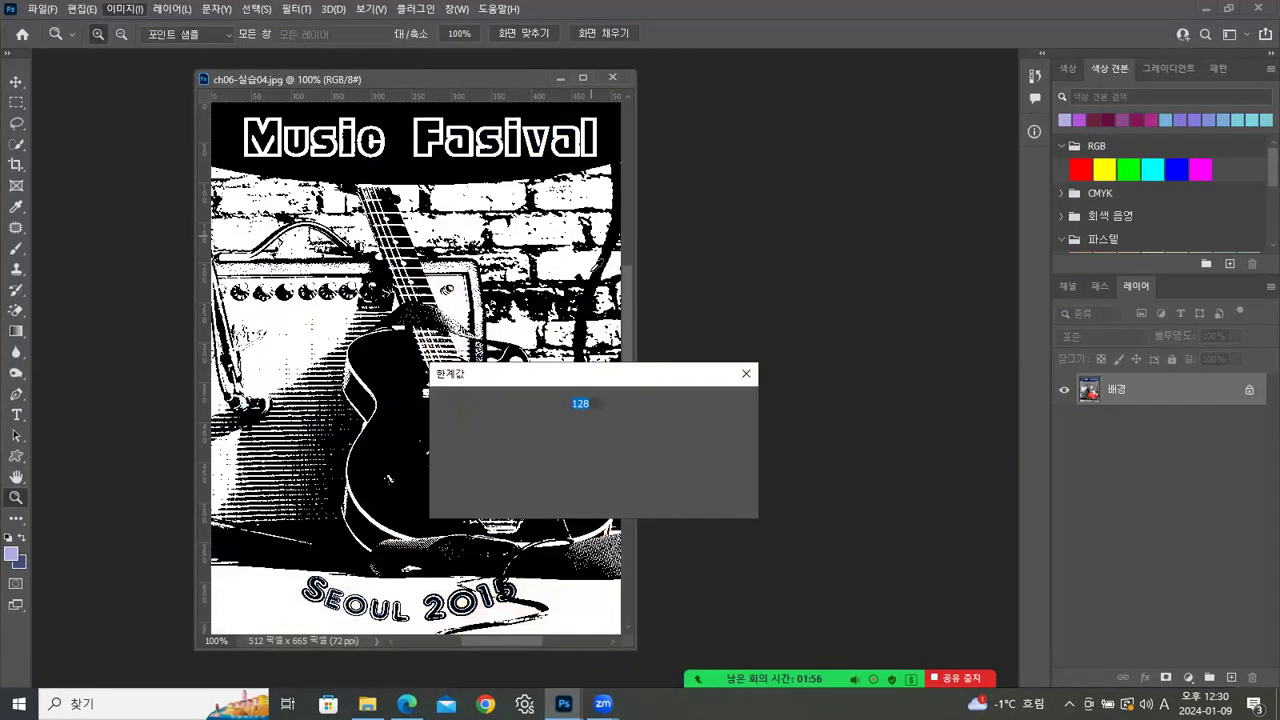
pyautogui.moveTo(613, 381); pyautogui.dragTo(857, 176)
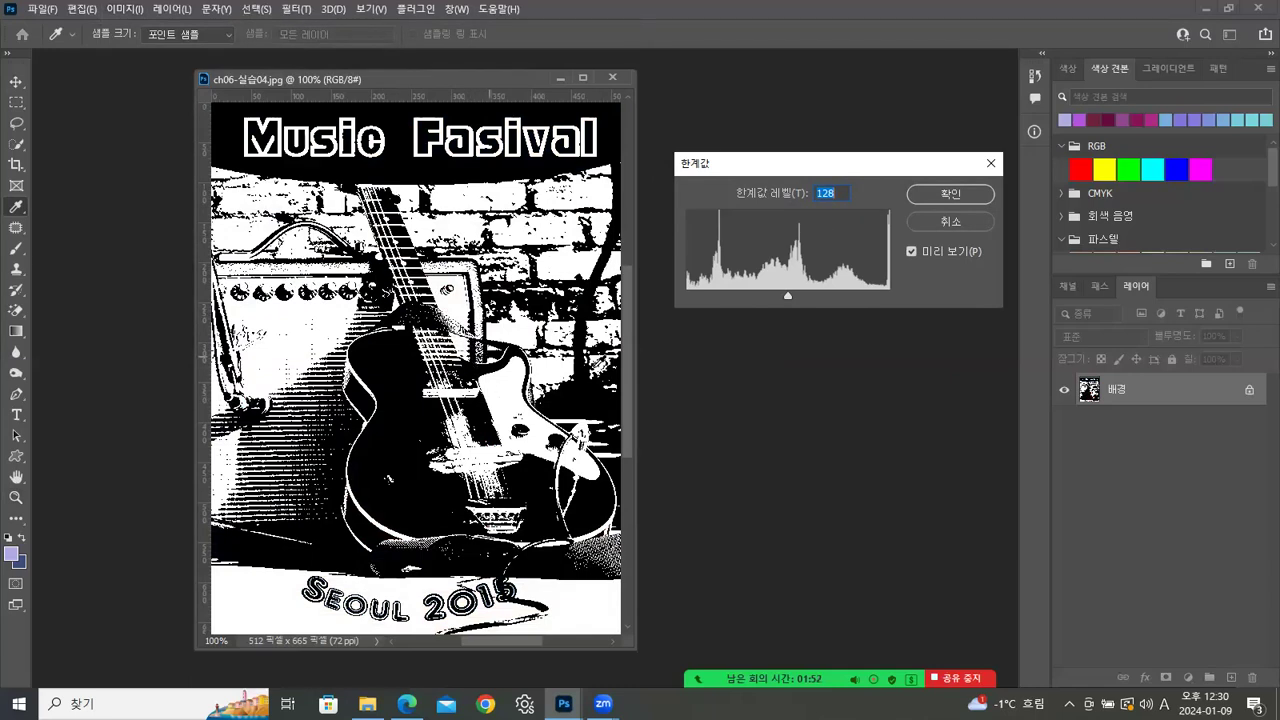
pyautogui.click(950, 194)
pyautogui.press('z')
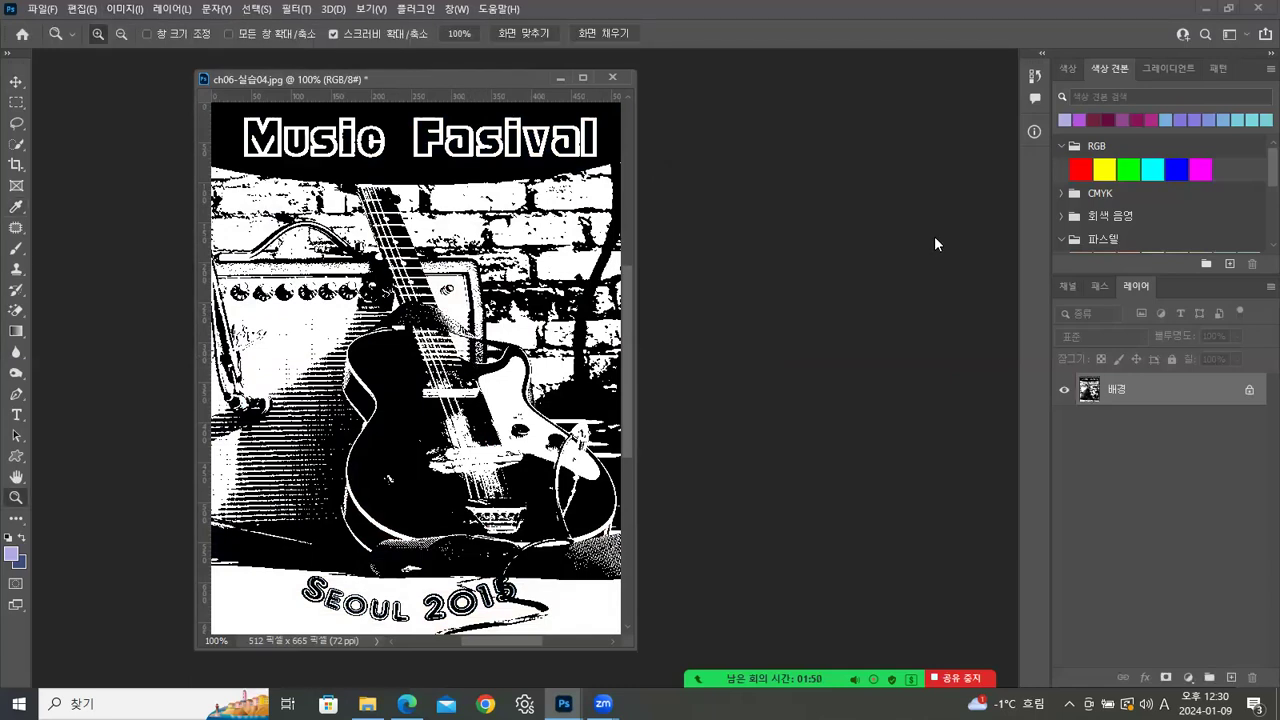
# Step: Try to tint the black-and-white poster with Color Balance midtone levels of -38, 0 and +100
pyautogui.hotkey('ctrl', 'b')
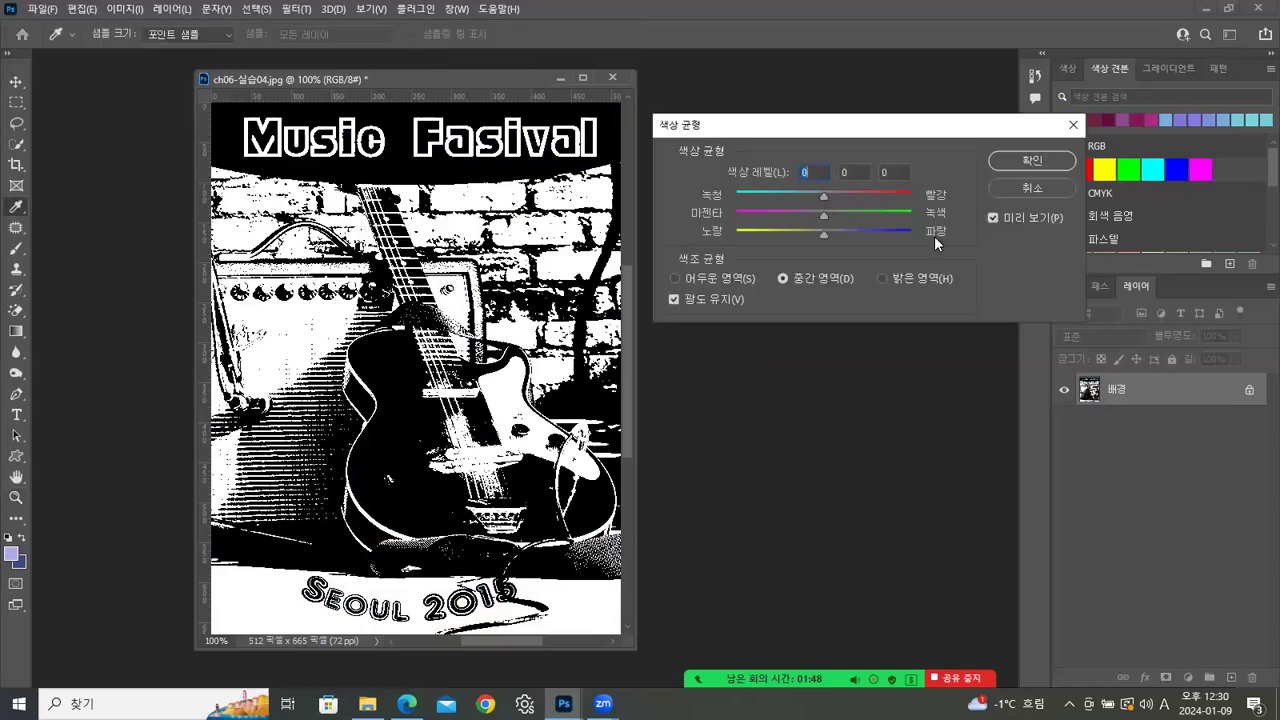
pyautogui.moveTo(859, 233); pyautogui.dragTo(971, 228)
pyautogui.moveTo(791, 196); pyautogui.dragTo(783, 197)
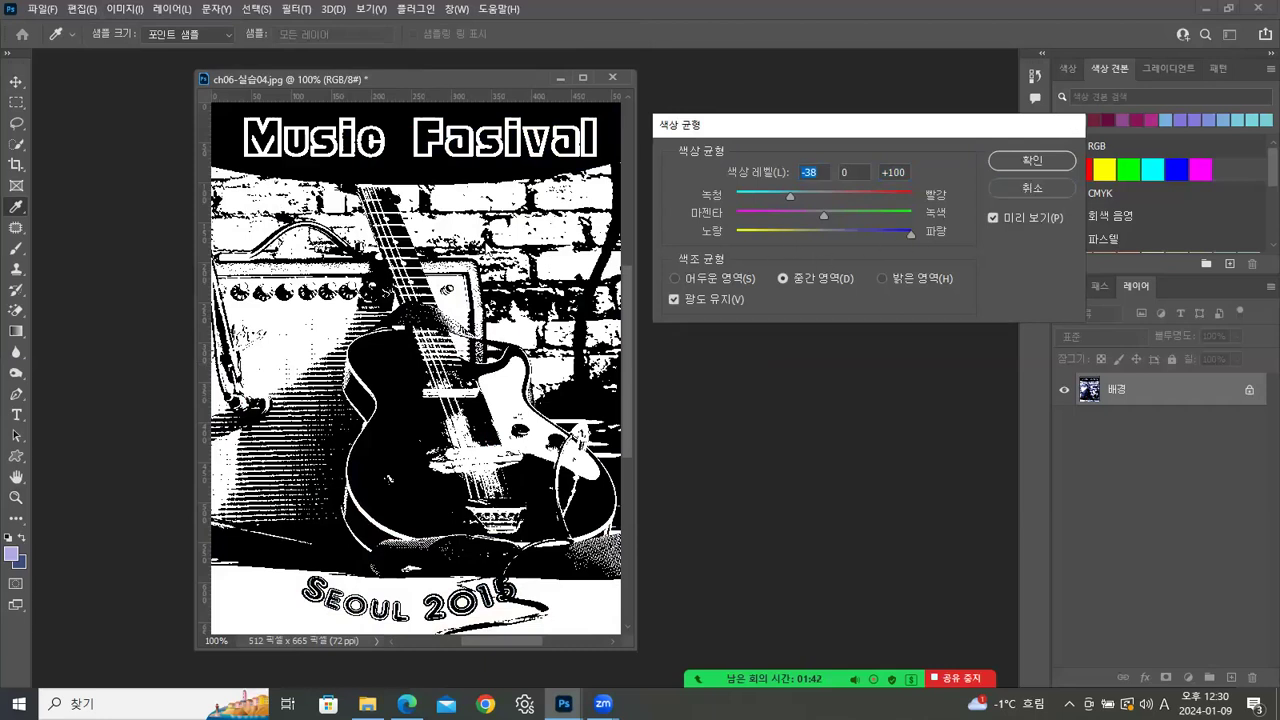
pyautogui.click(1006, 189)
# Step: Try to colorize the poster through Hue/Saturation with hue 191, saturation 61 and lightness +27
pyautogui.hotkey('ctrl', 'u')
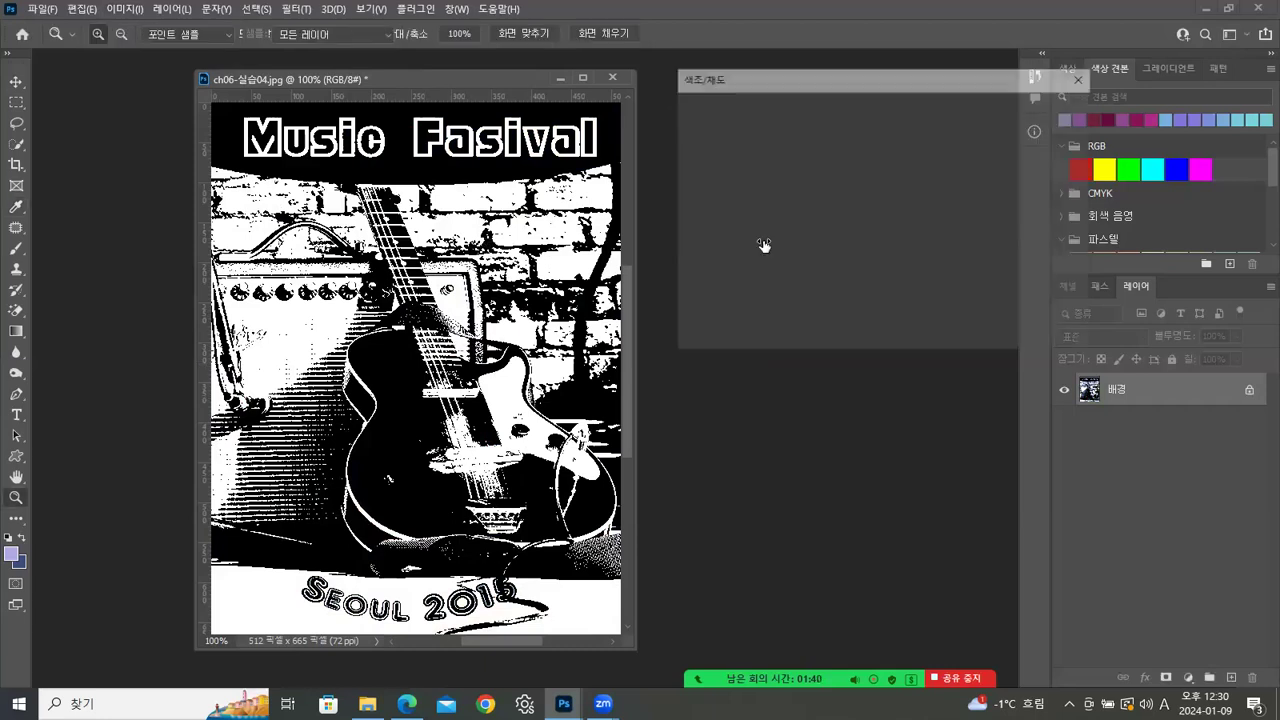
pyautogui.click(1014, 284)
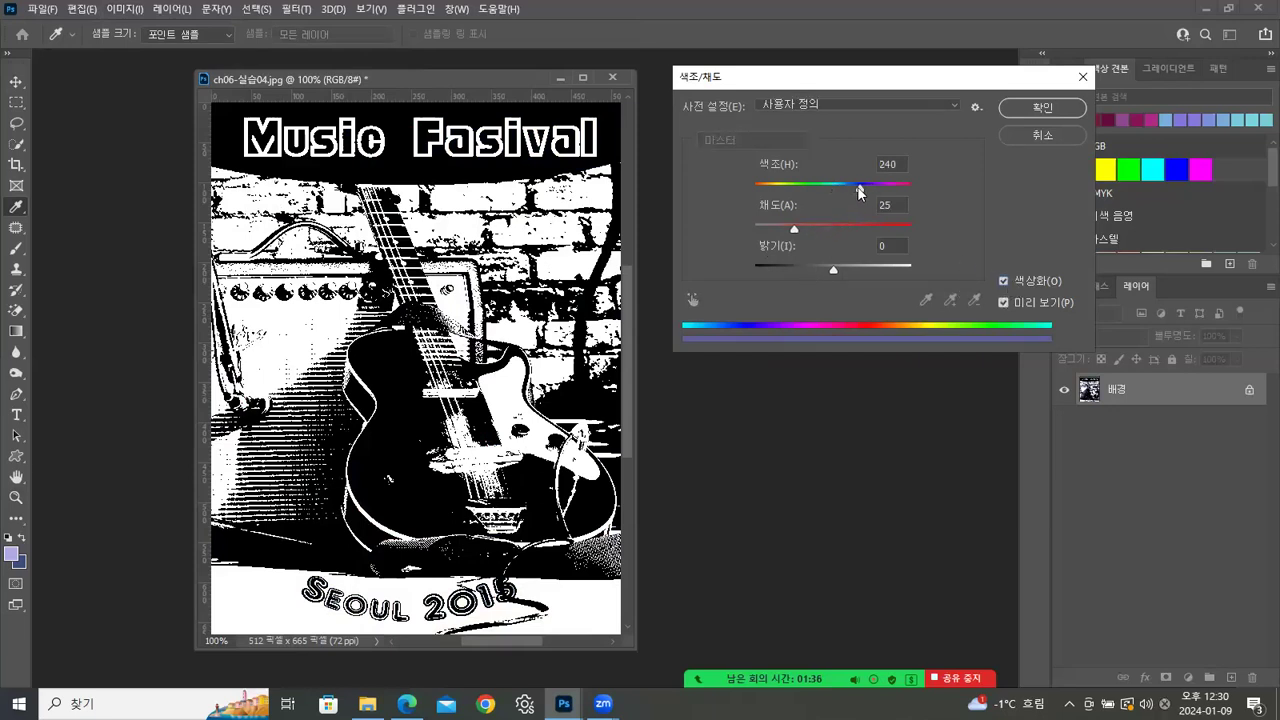
pyautogui.moveTo(795, 226); pyautogui.dragTo(850, 226)
pyautogui.moveTo(833, 269); pyautogui.dragTo(857, 268)
pyautogui.moveTo(863, 190); pyautogui.dragTo(838, 189)
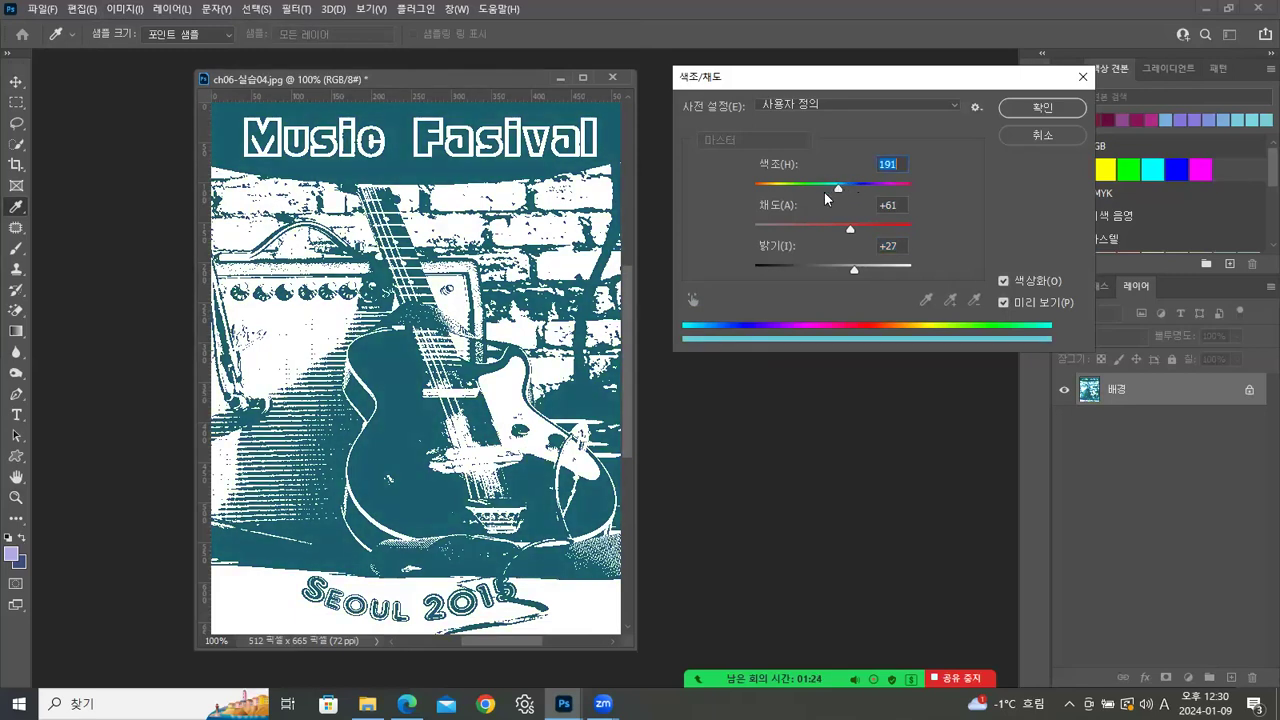
pyautogui.click(1043, 133)
# Step: Close ch06-실습04.jpg without saving its changes
pyautogui.press('z')
pyautogui.moveTo(427, 74); pyautogui.dragTo(417, 74)
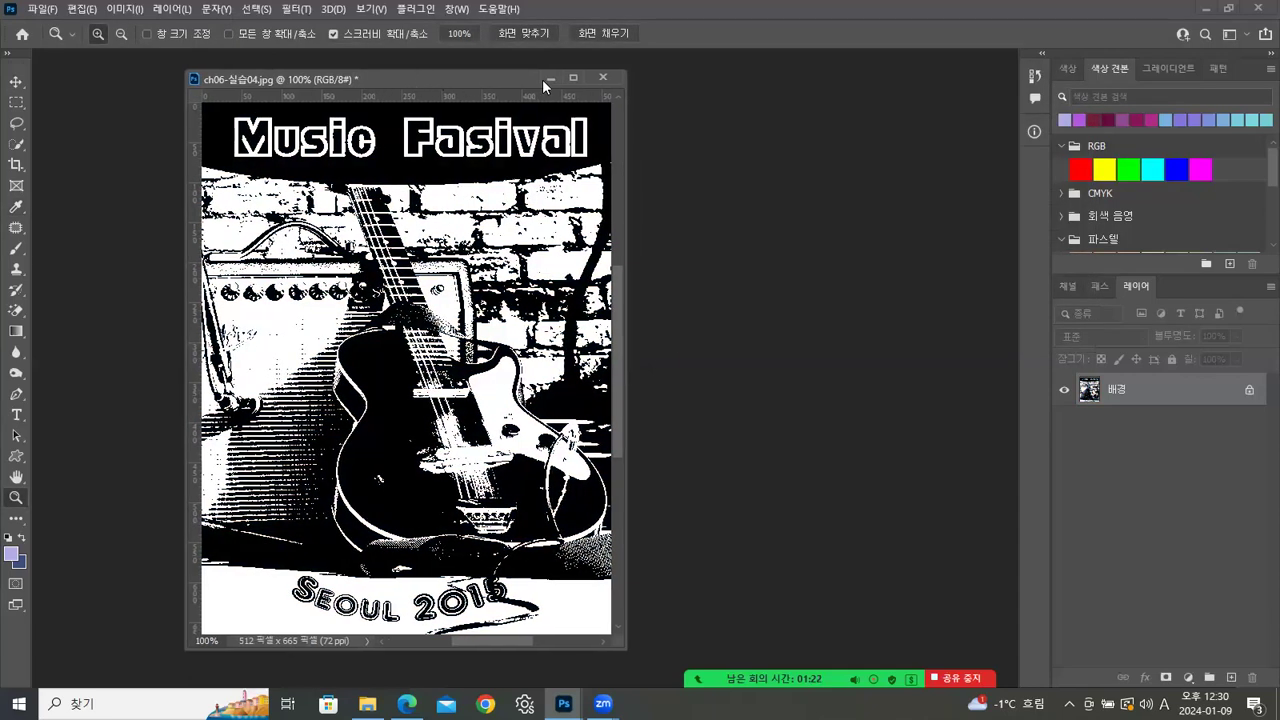
pyautogui.click(601, 76)
pyautogui.click(695, 266)
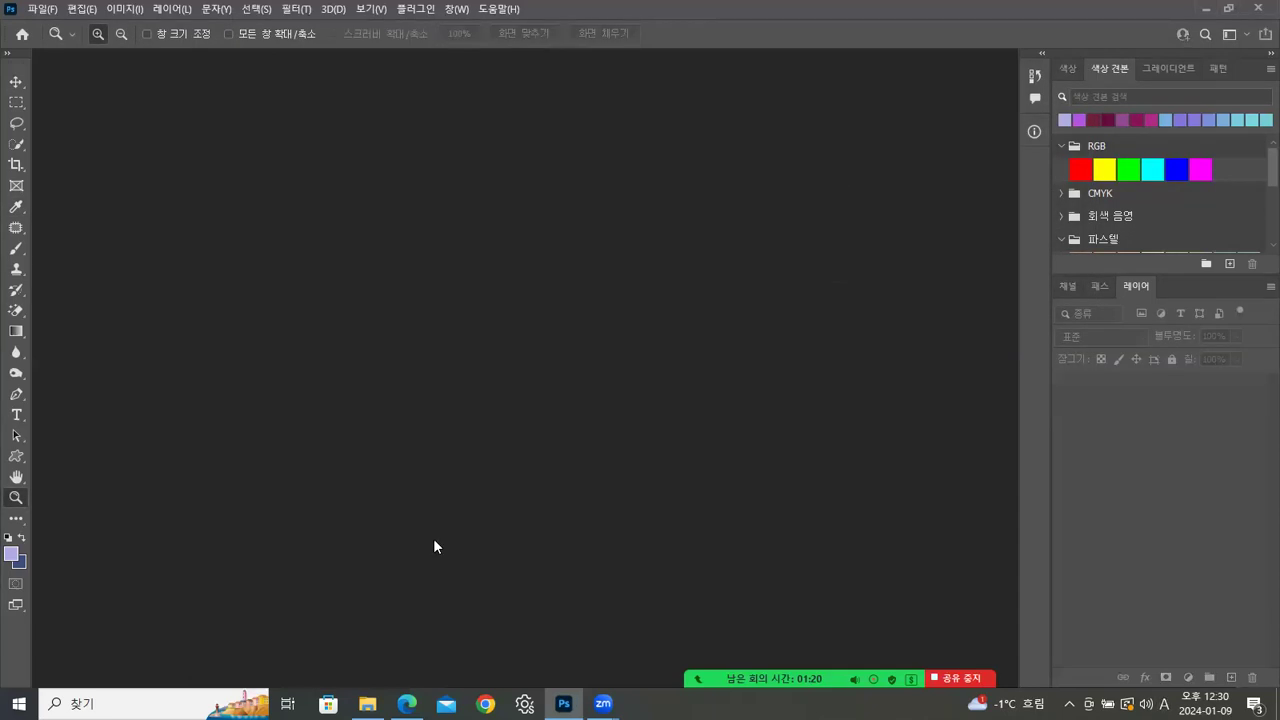
# Step: Check the exercise files in the ch06 folder and the saved results in the 완성 folder in File Explorer
pyautogui.click(367, 703)
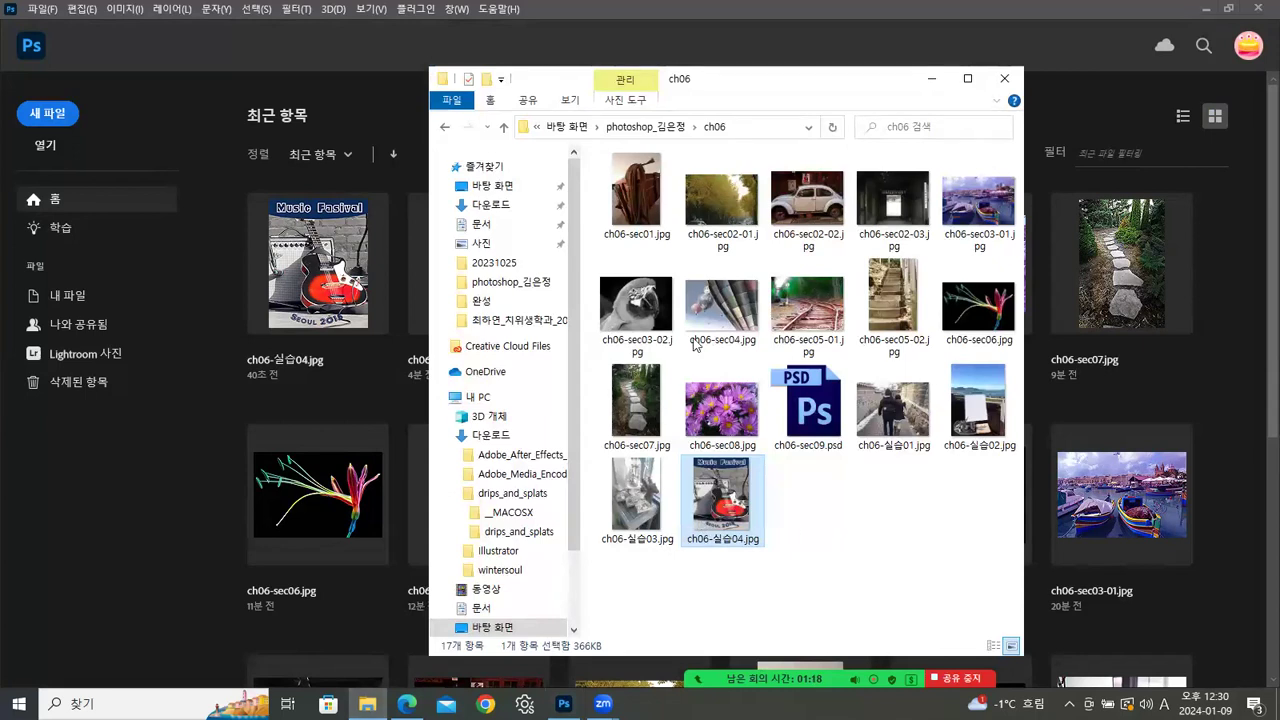
pyautogui.click(808, 418)
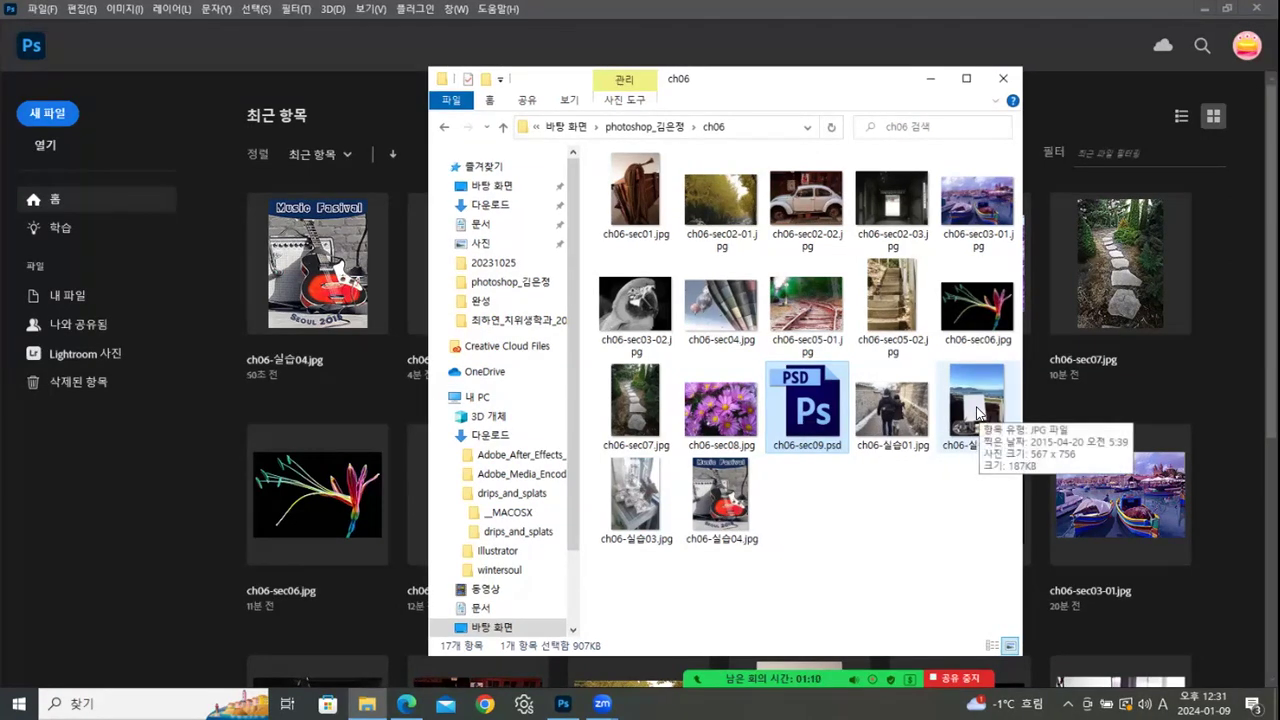
pyautogui.click(450, 127)
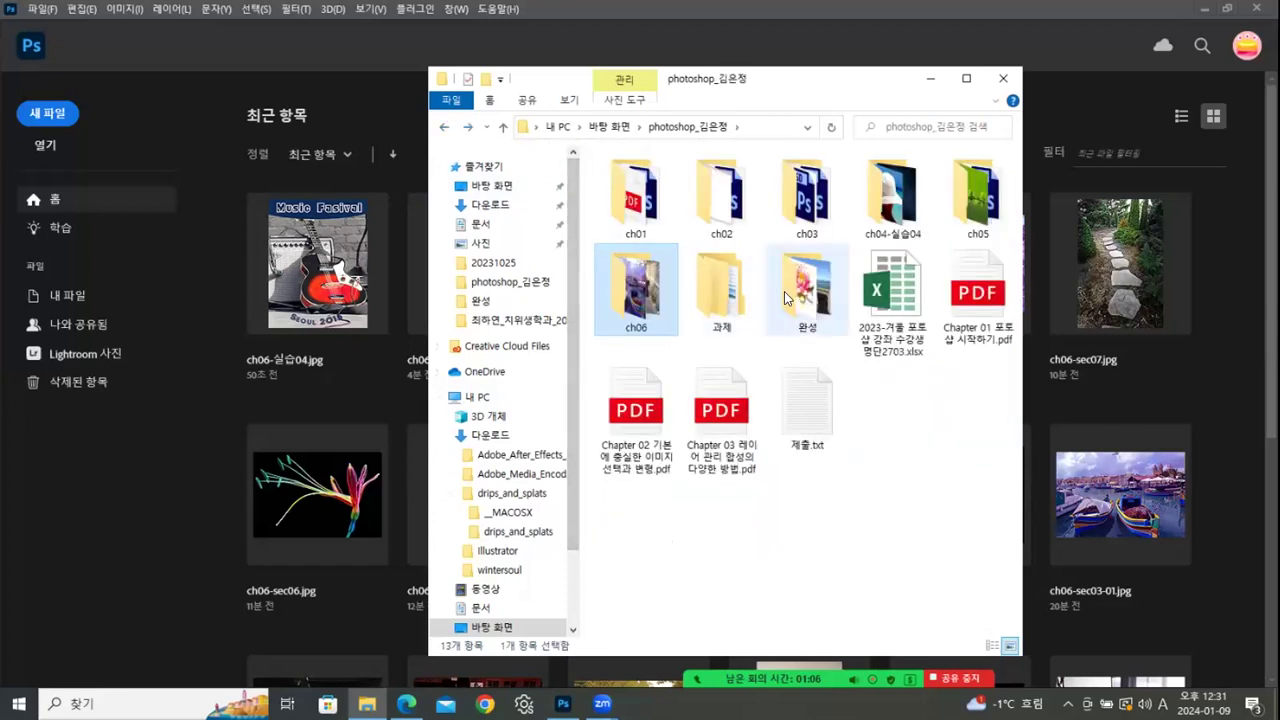
pyautogui.doubleClick(795, 298)
pyautogui.moveTo(1016, 378); pyautogui.dragTo(1028, 608)
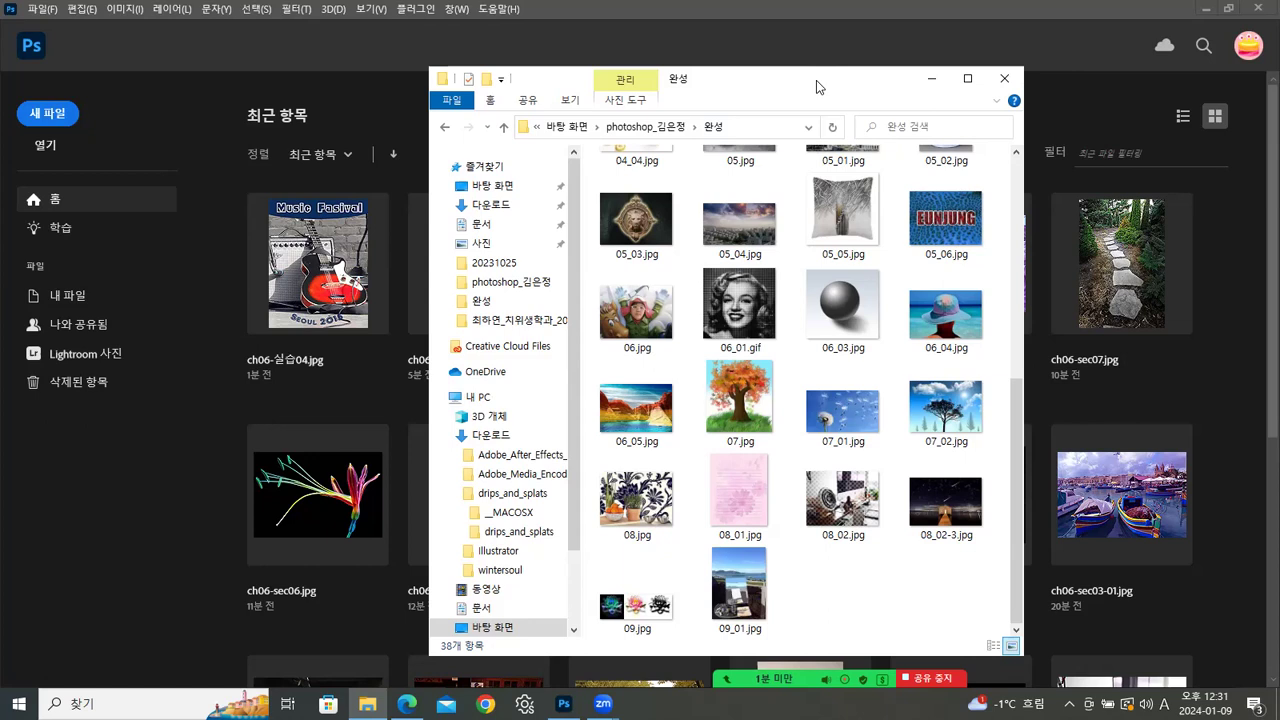
# Step: Return to the parent course folder and stop the meeting's screen sharing
pyautogui.click(446, 130)
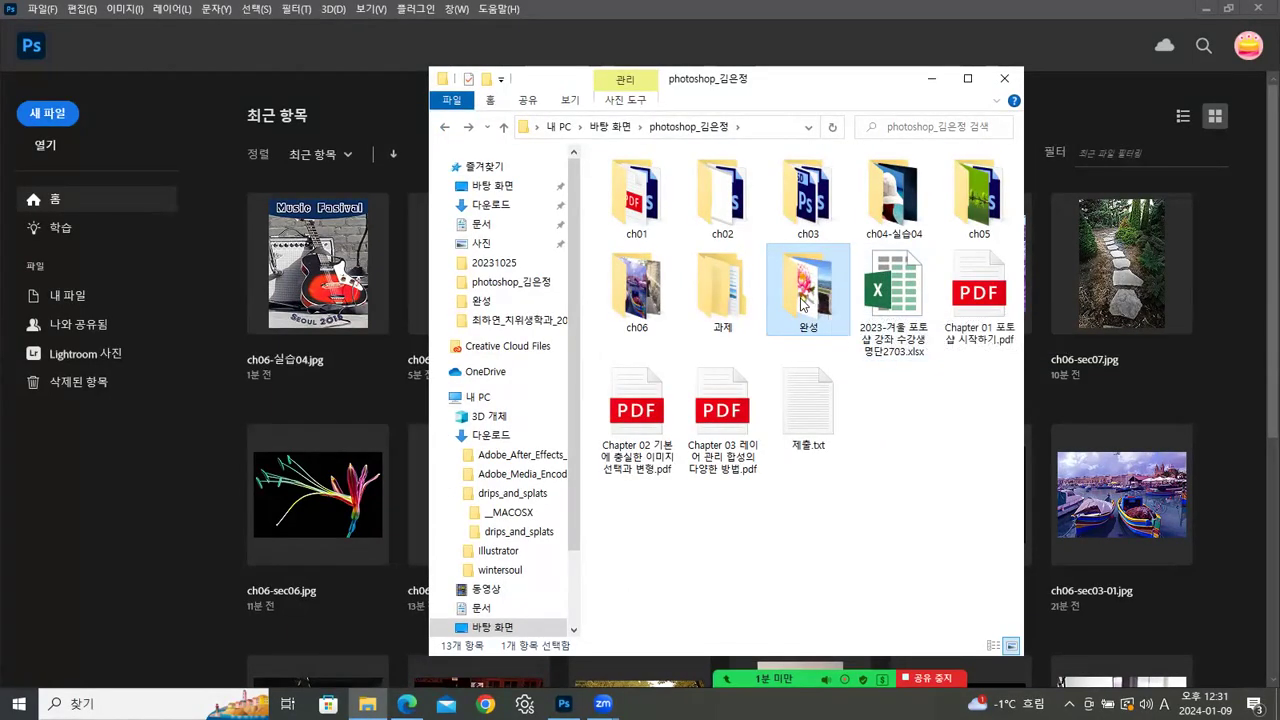
pyautogui.click(931, 680)
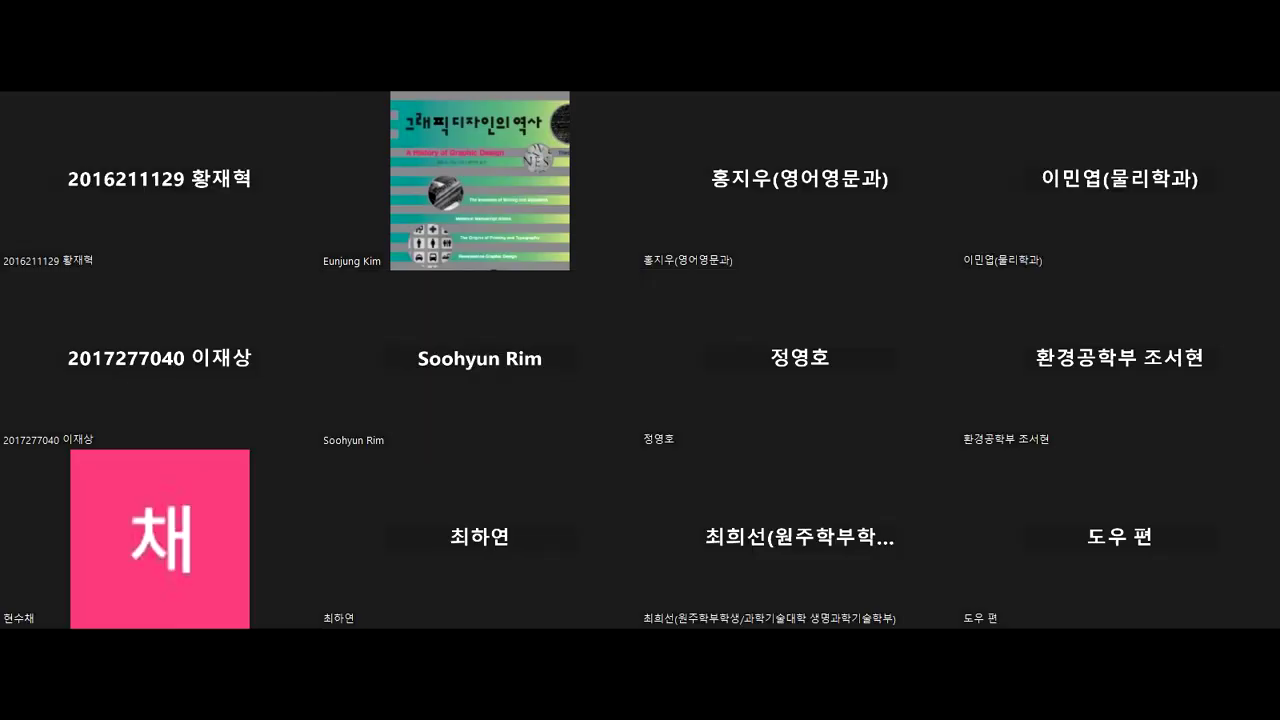